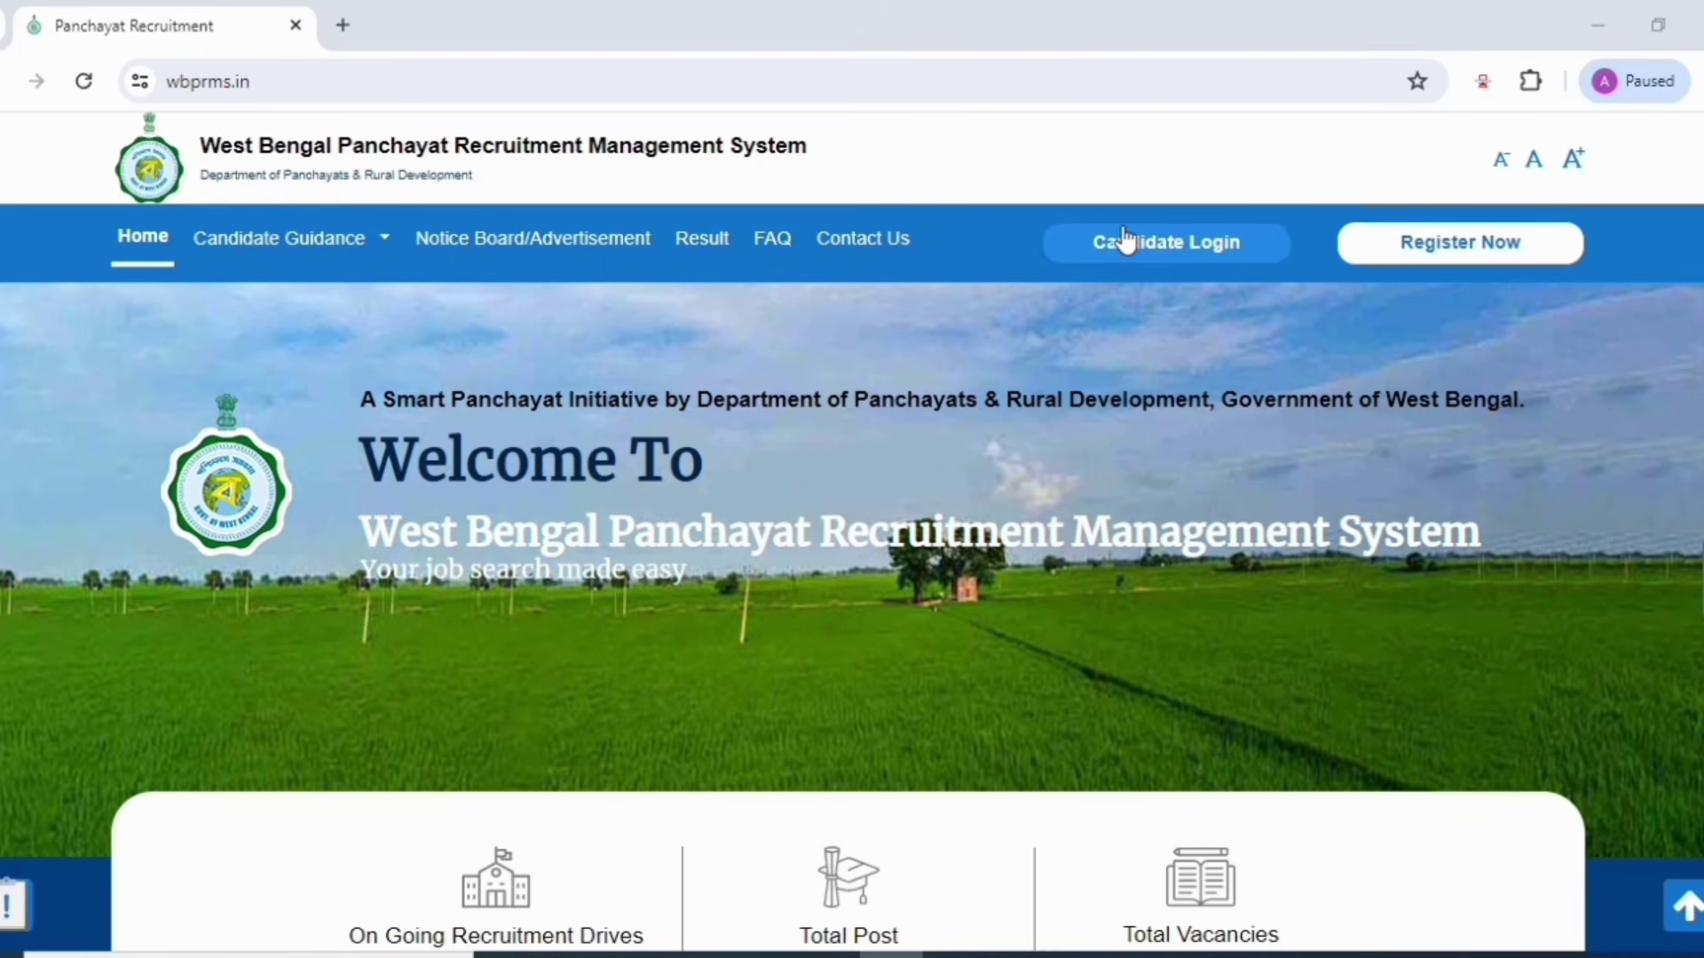
Step: Open the new candidate registration form and dismiss the important-instruction notice
left_click(1452, 242)
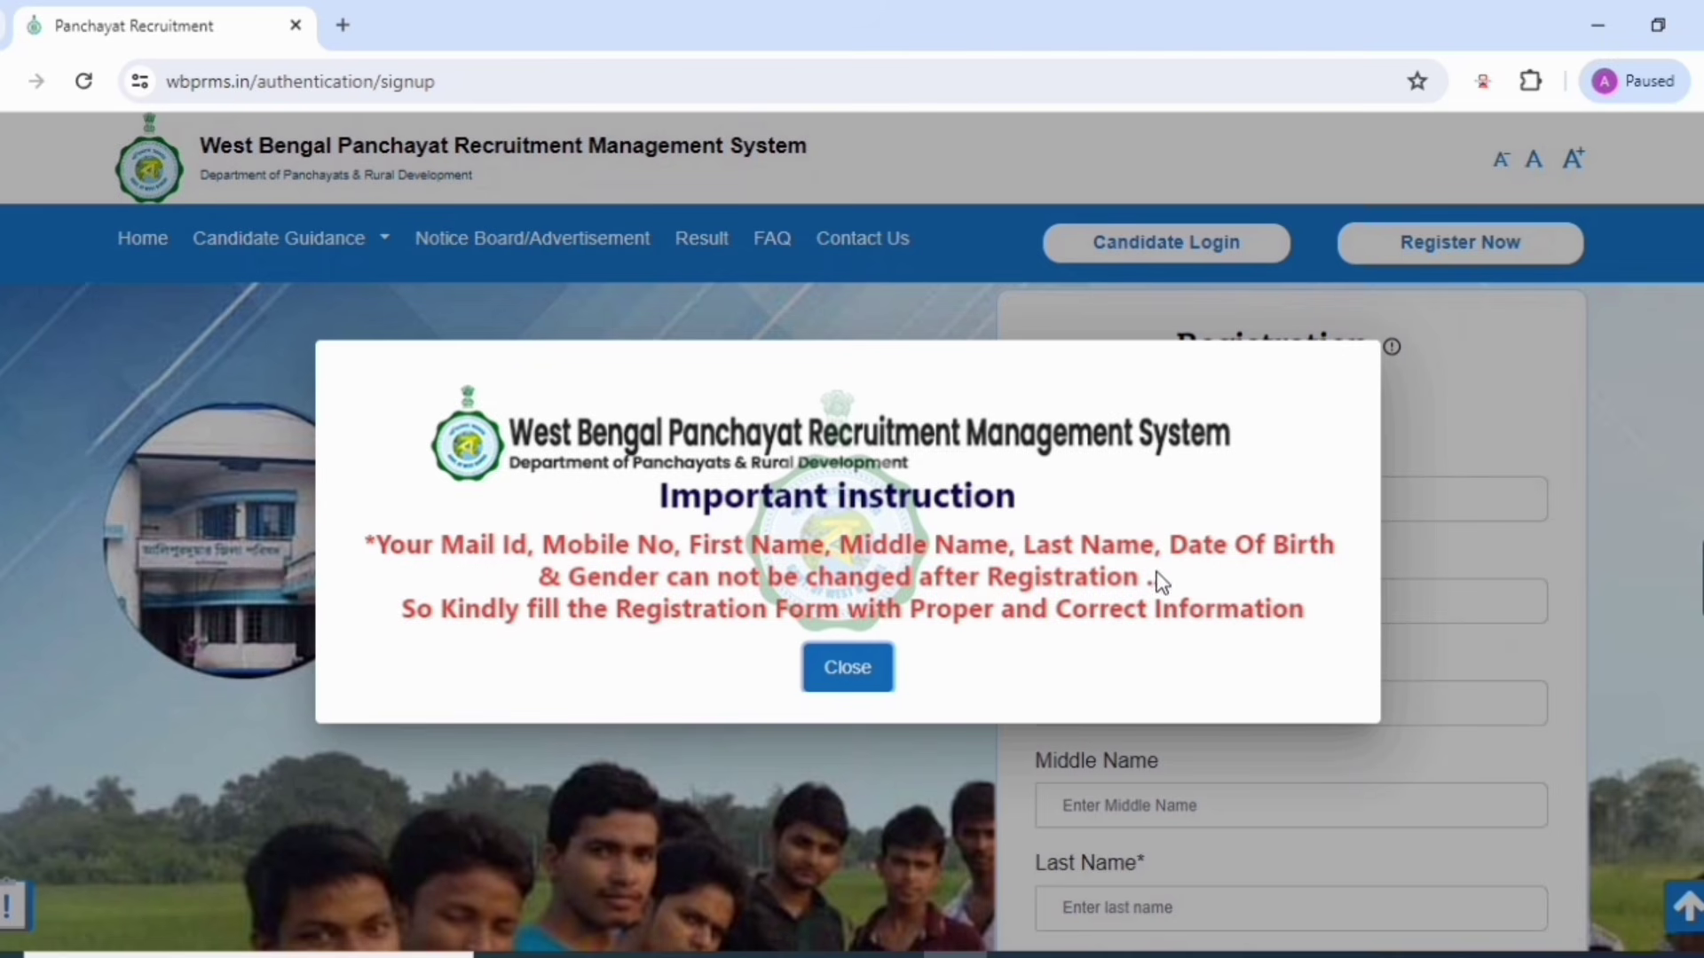
left_click(850, 668)
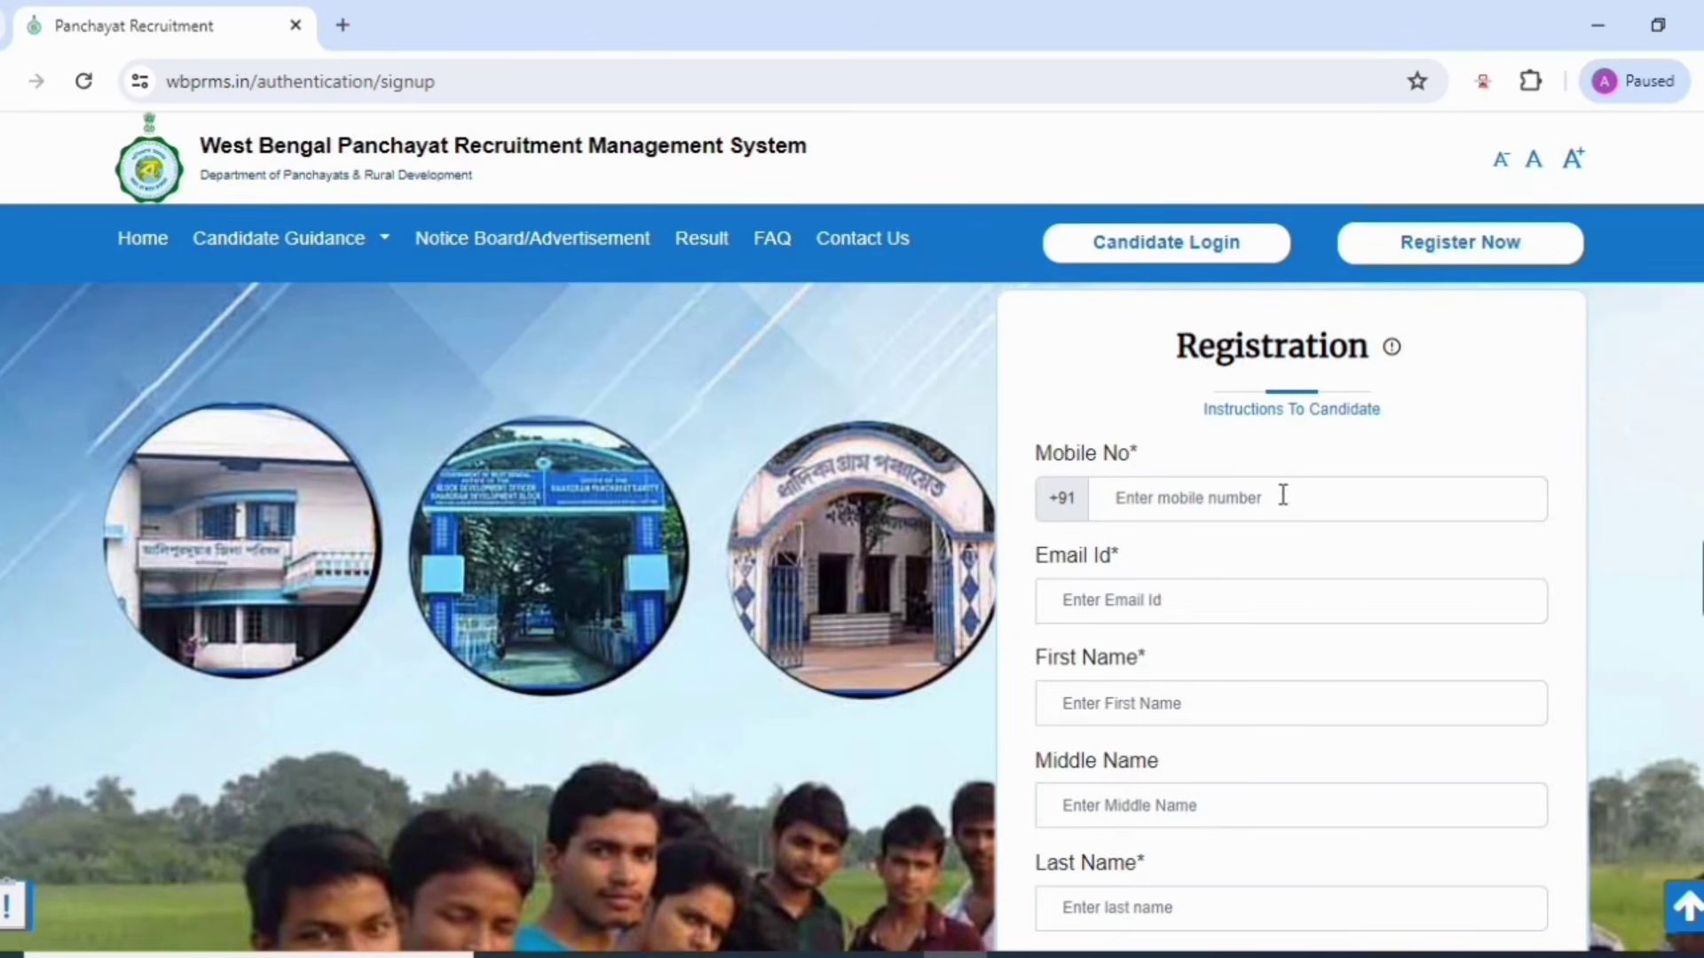
scroll(1228, 459, "down", 2)
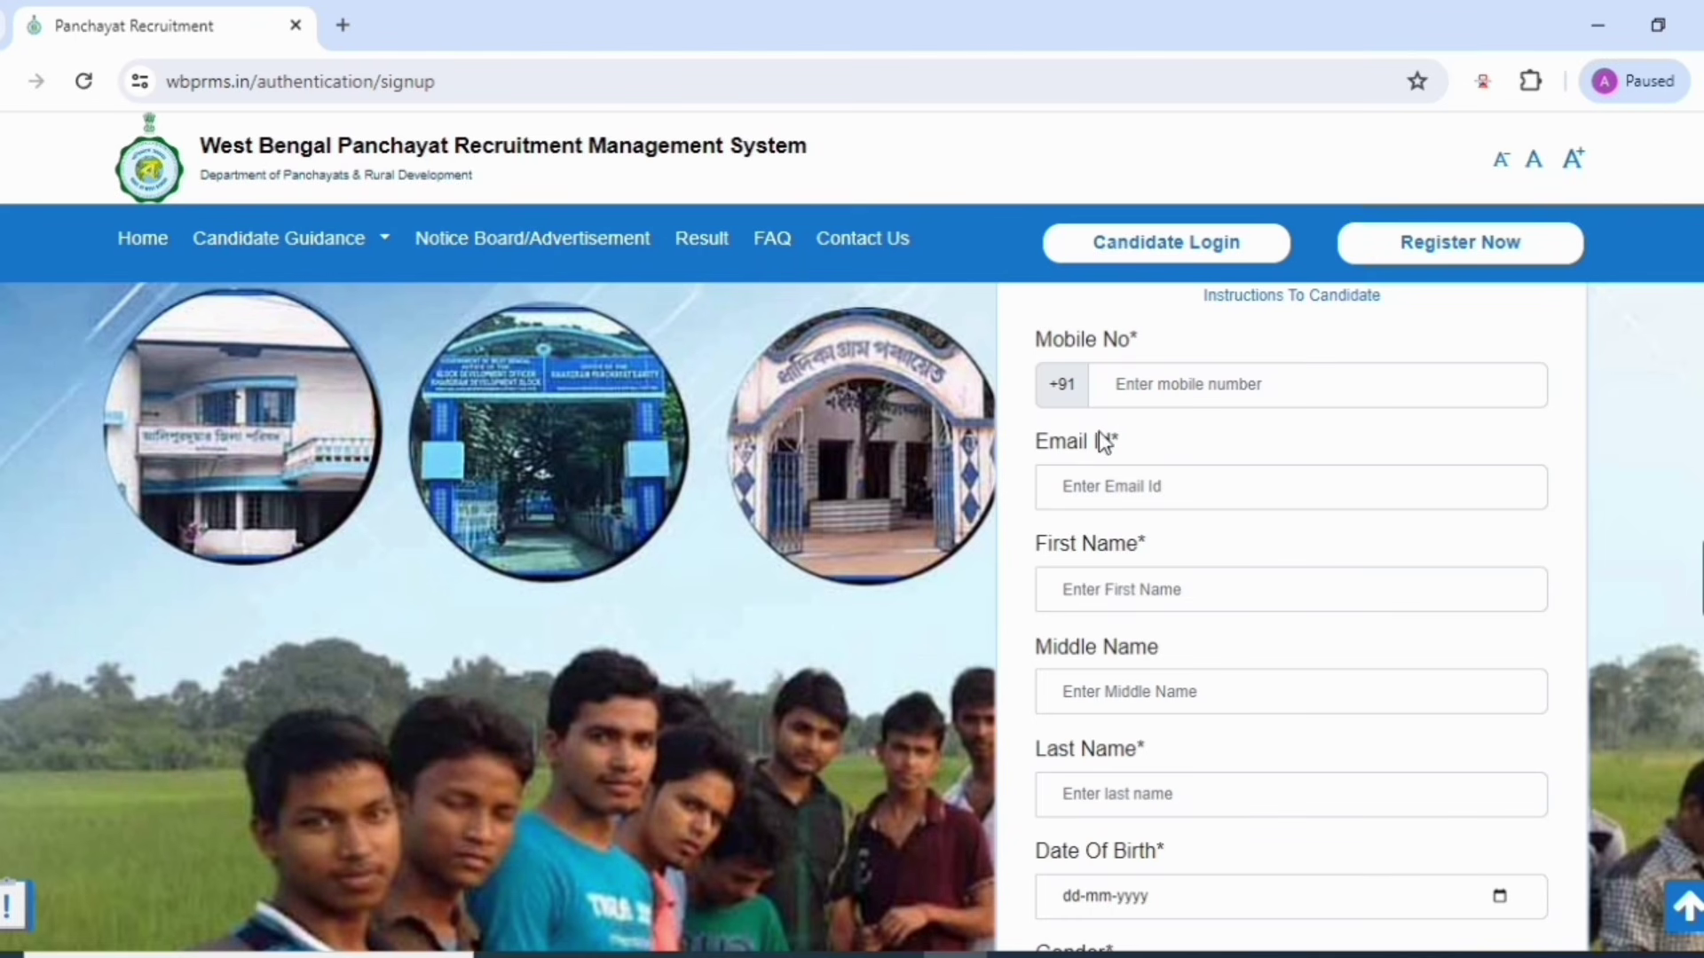
Step: Go through the email, first name, middle name, last name and date of birth fields of the registration form
left_click(1053, 489)
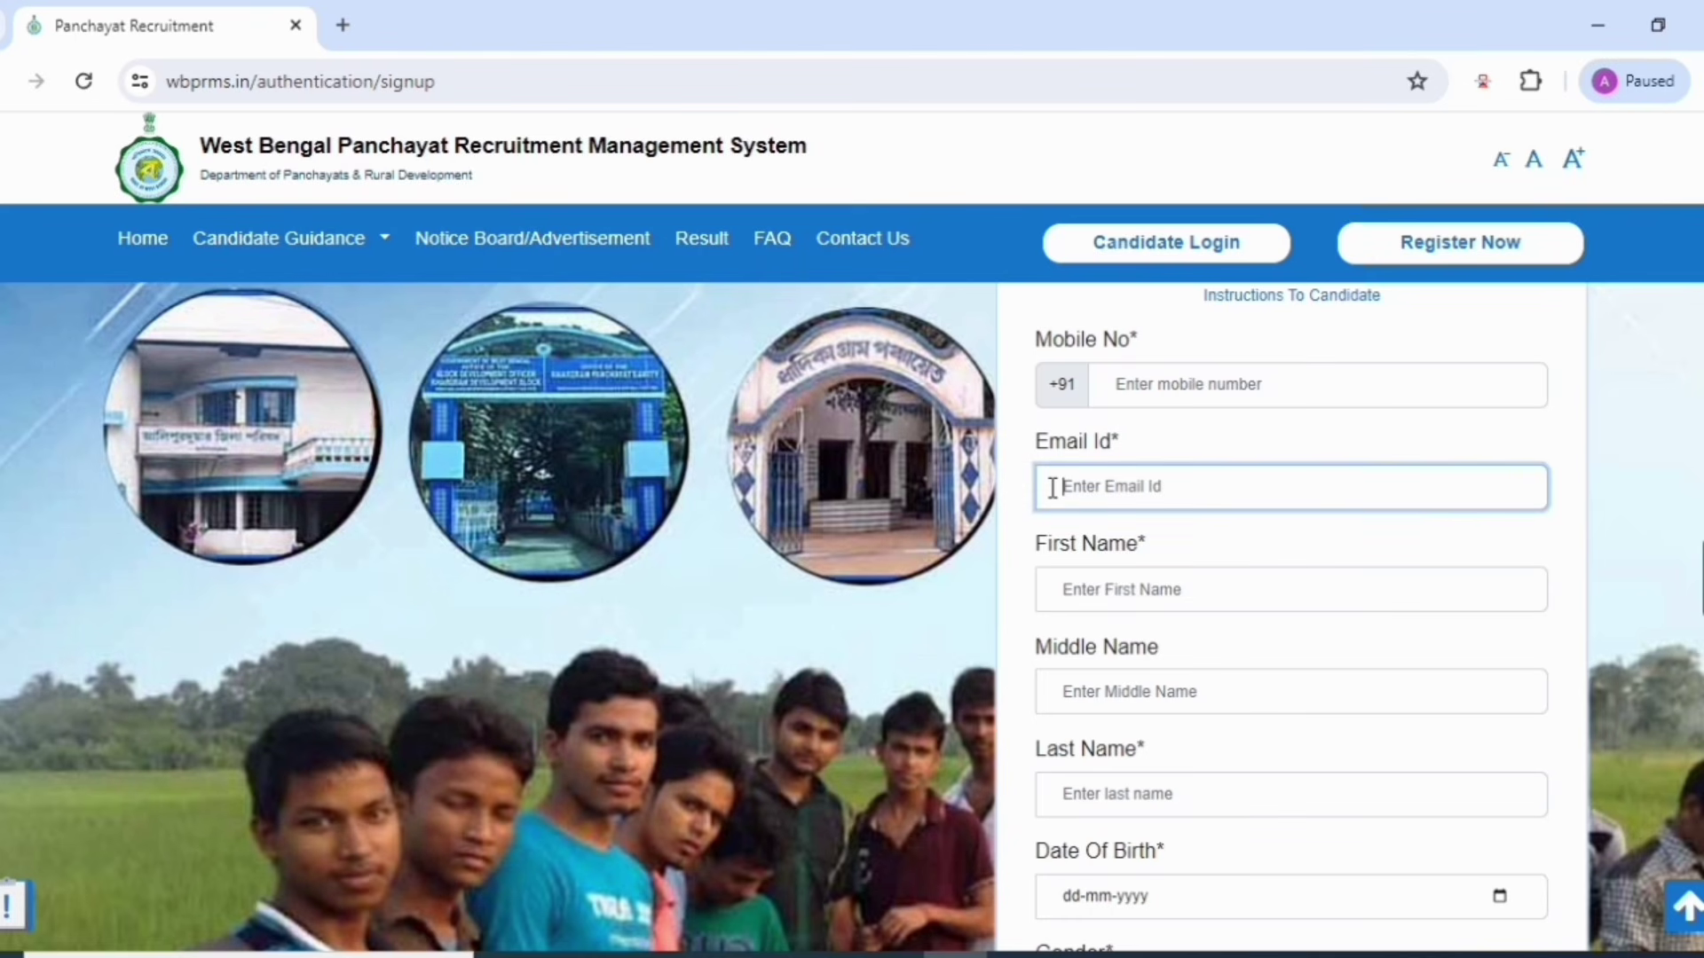
left_click(1080, 600)
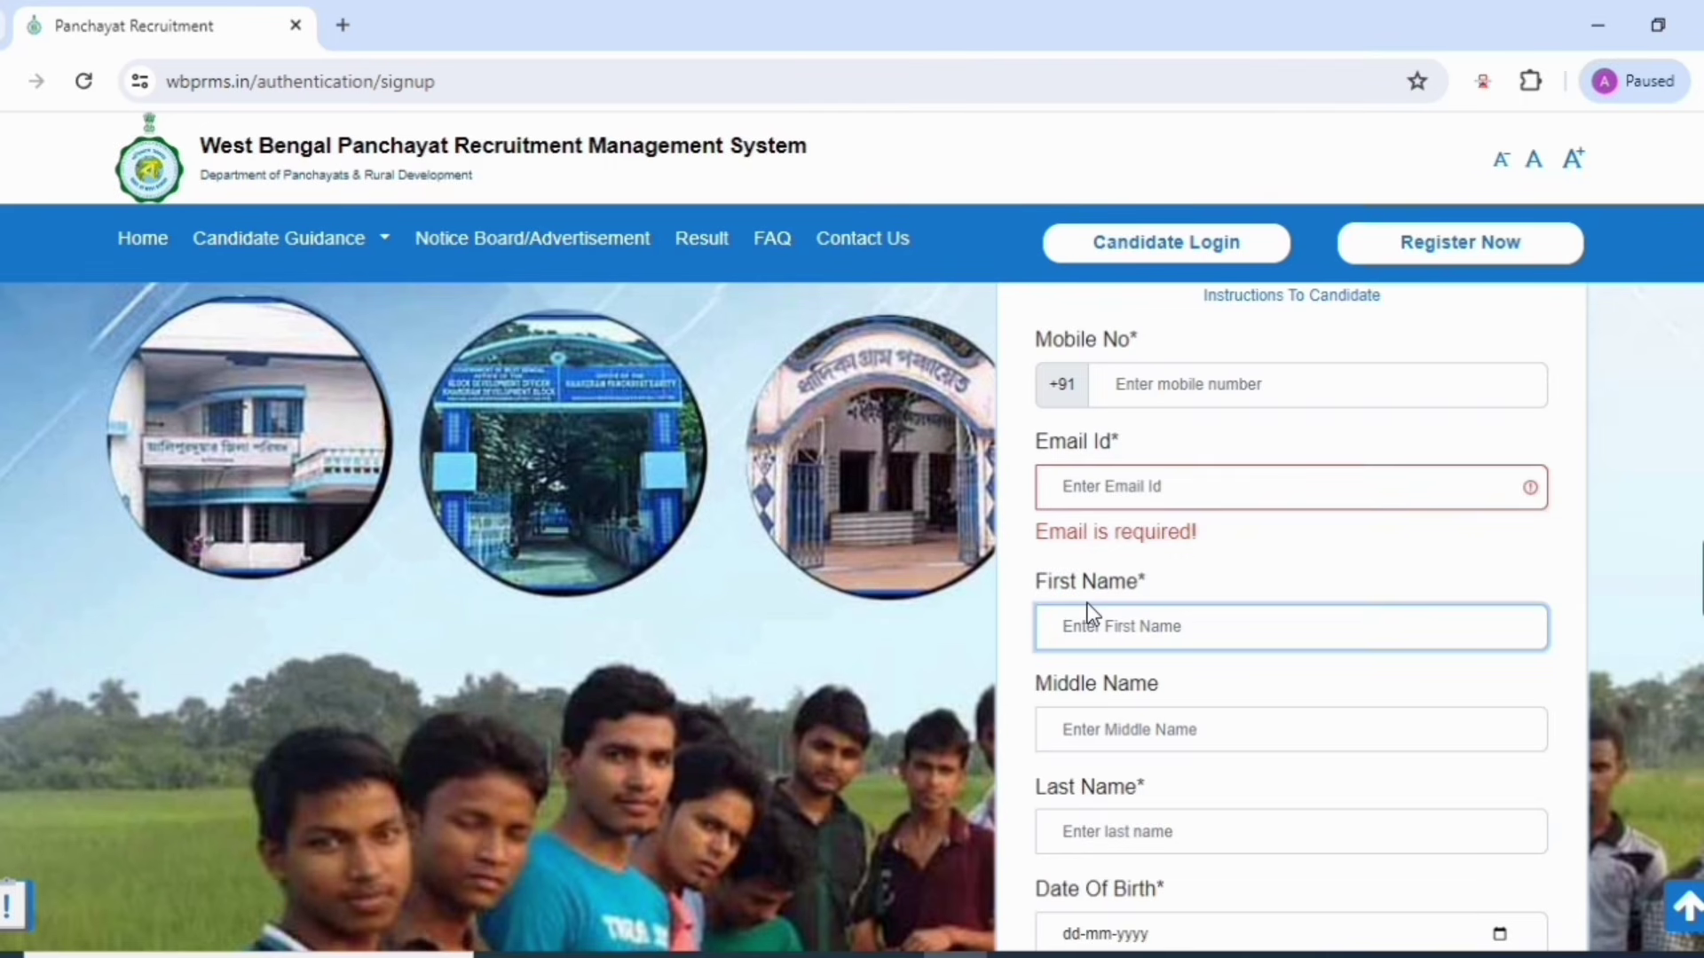
scroll(1089, 611, "down", 1)
left_click(1091, 600)
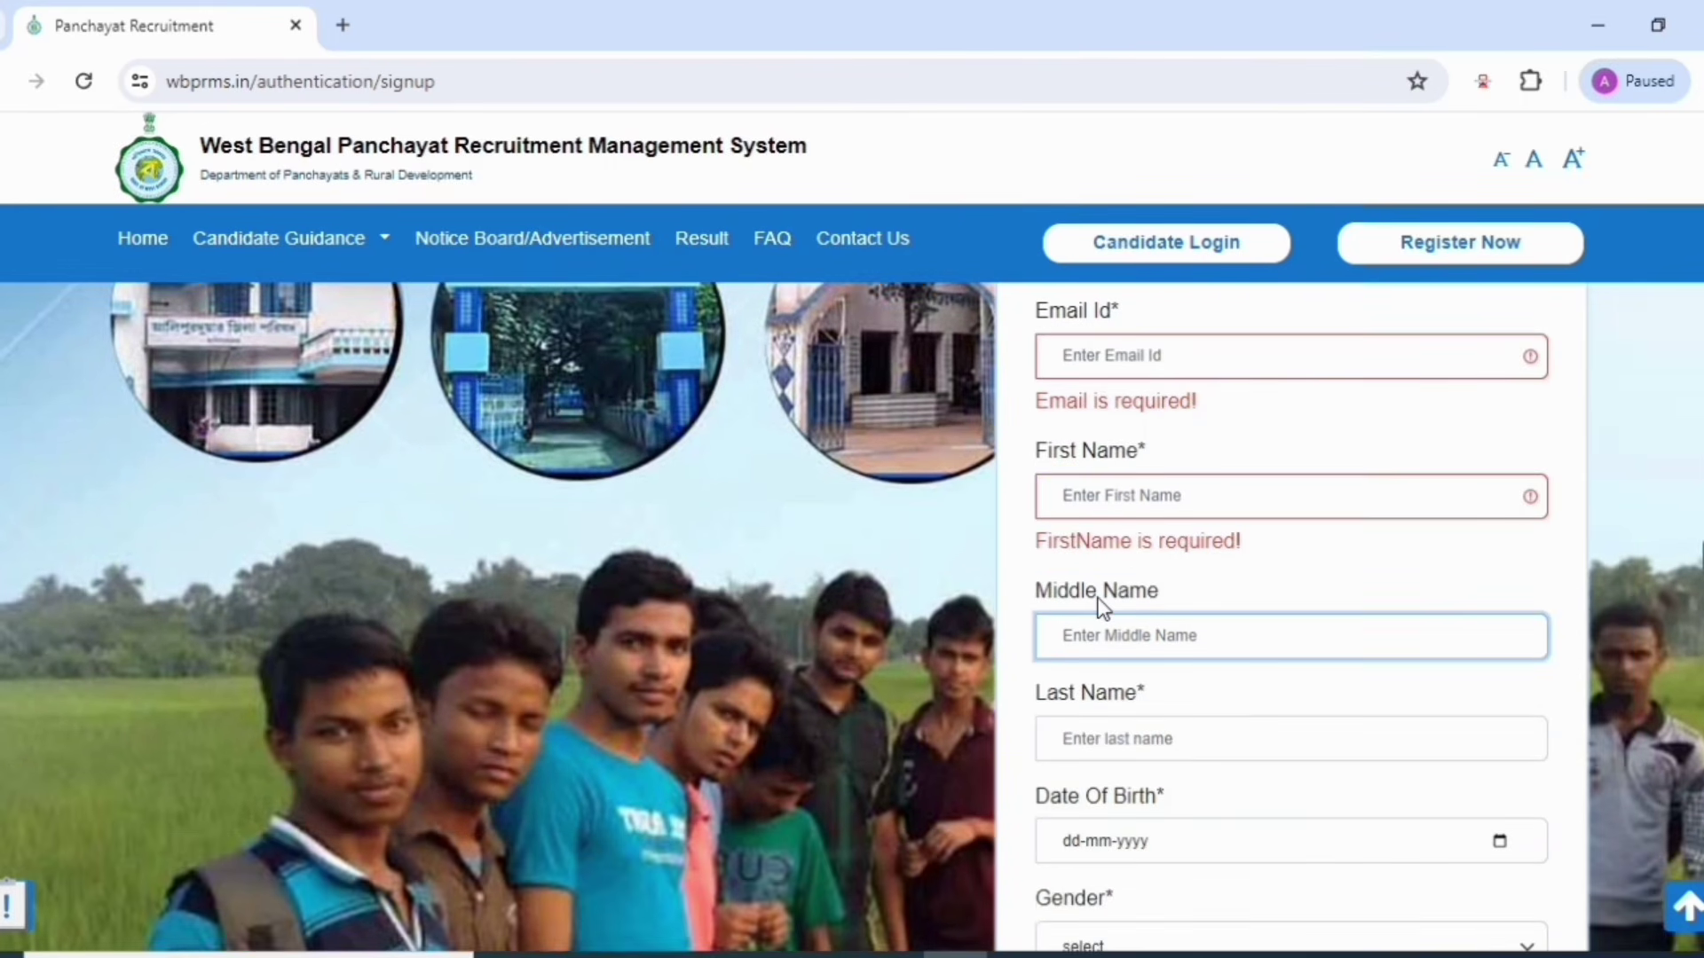
scroll(1100, 608, "down", 1)
left_click(1103, 610)
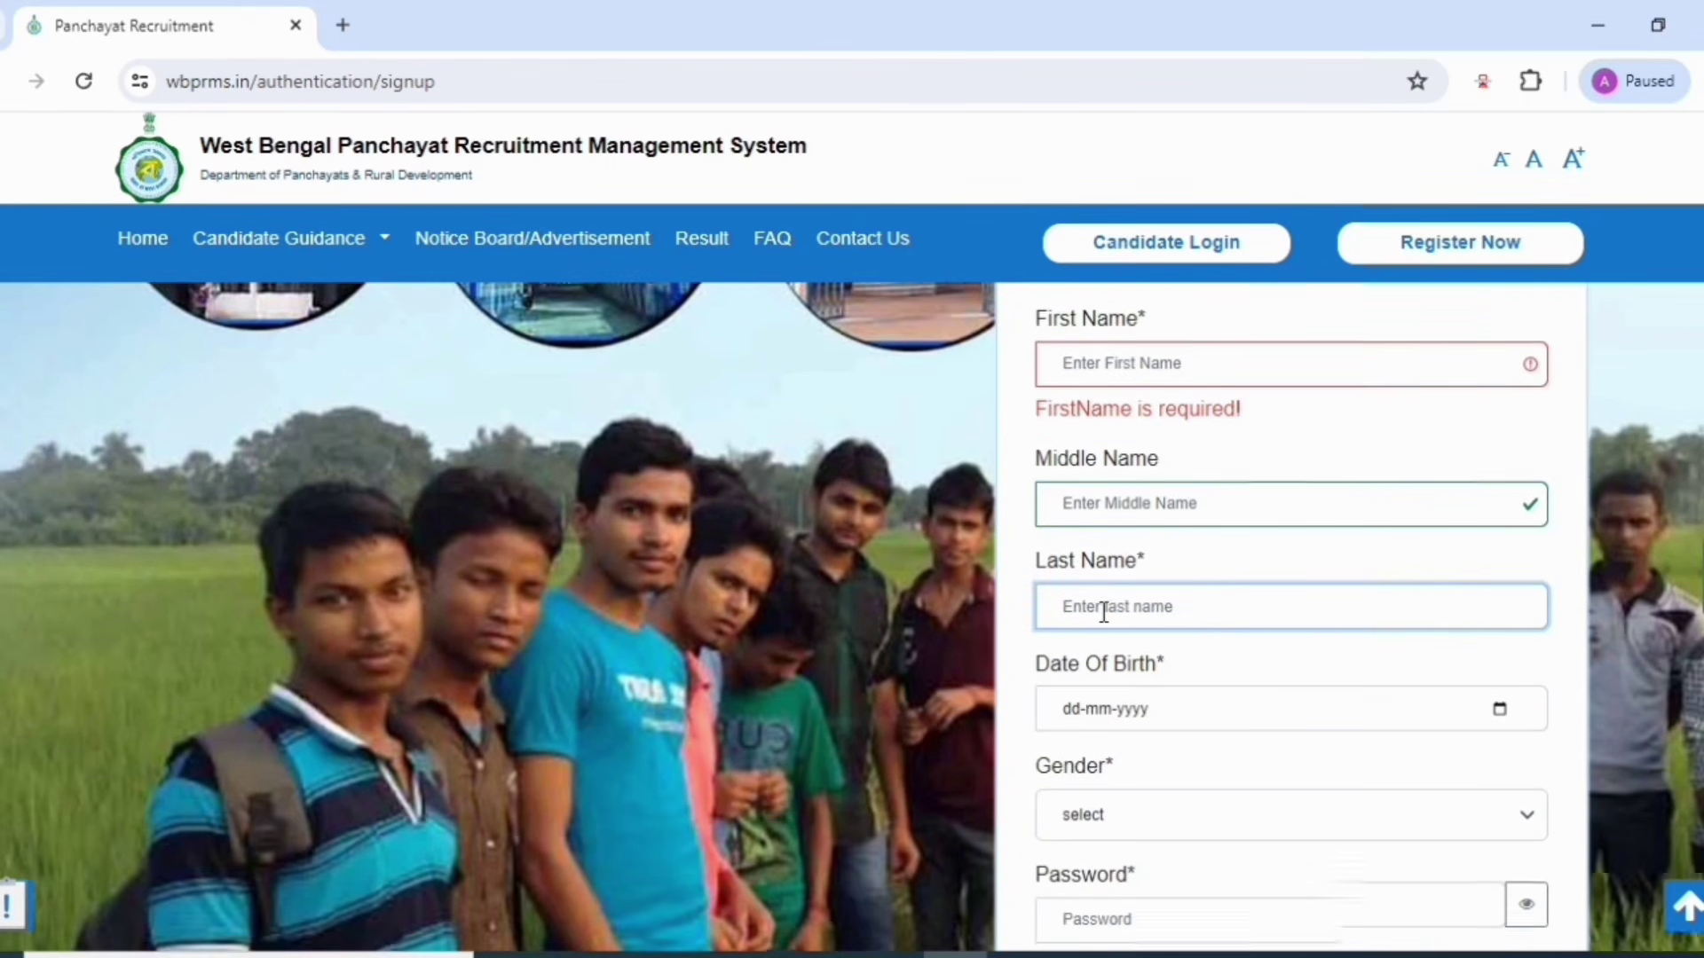
scroll(1087, 608, "down", 1)
left_click(1499, 581)
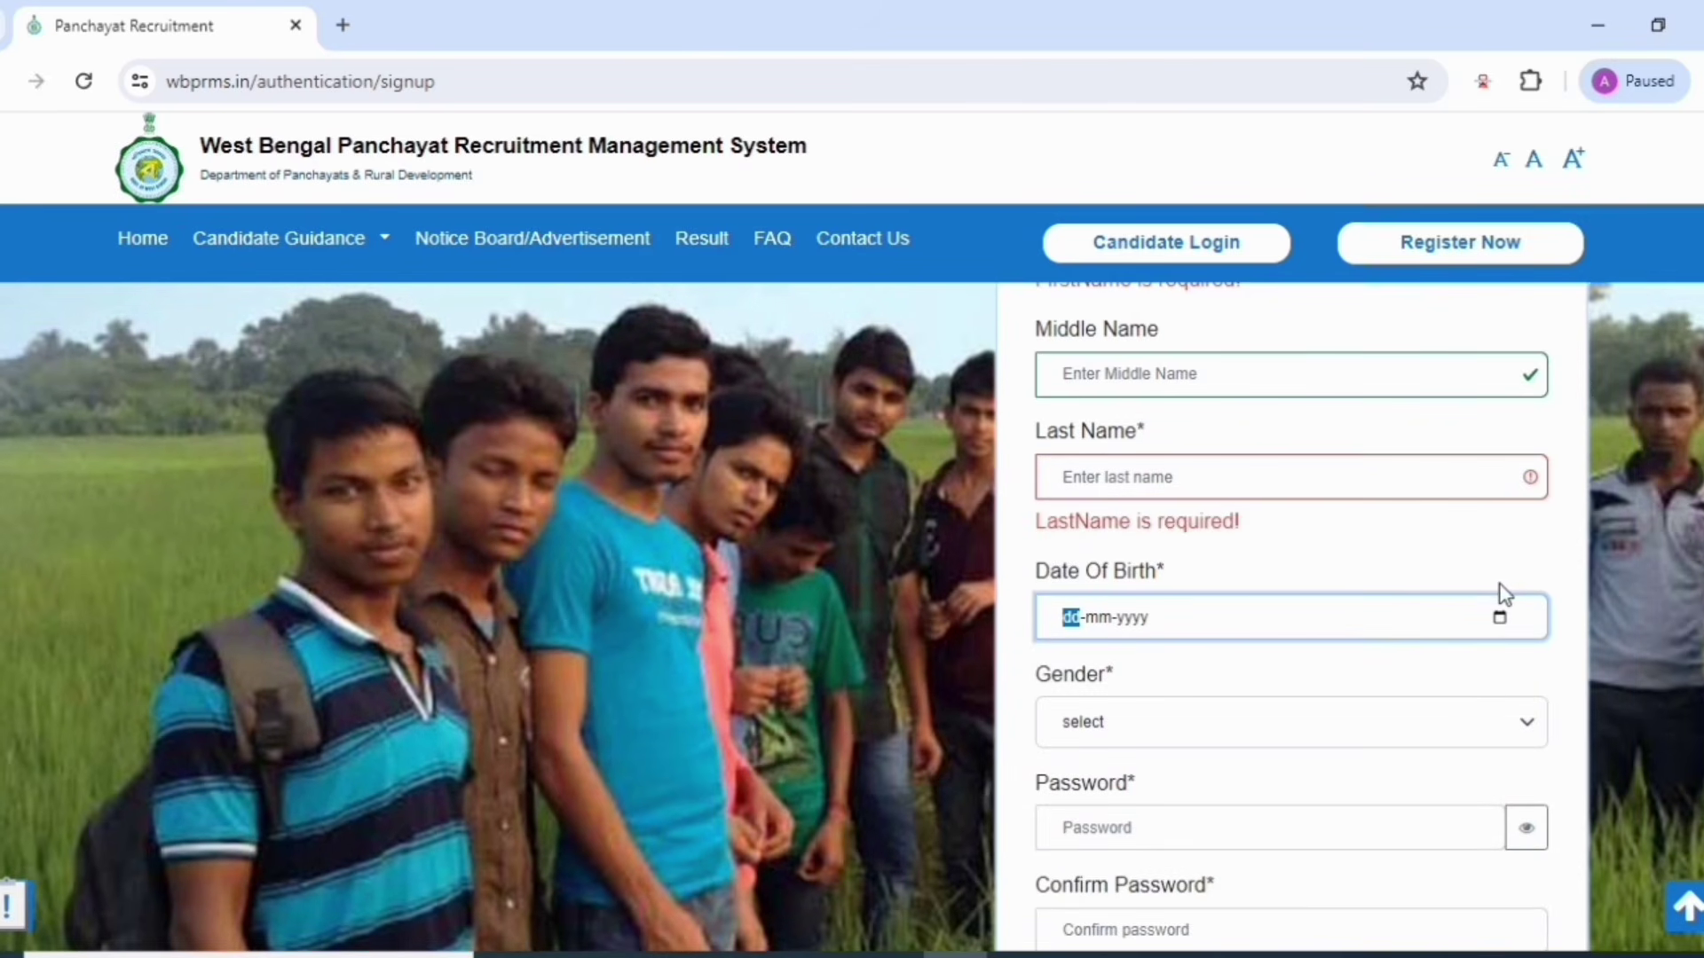
Step: Set the candidate's gender to Male in the registration form
scroll(1223, 617, "down", 1)
left_click(1211, 606)
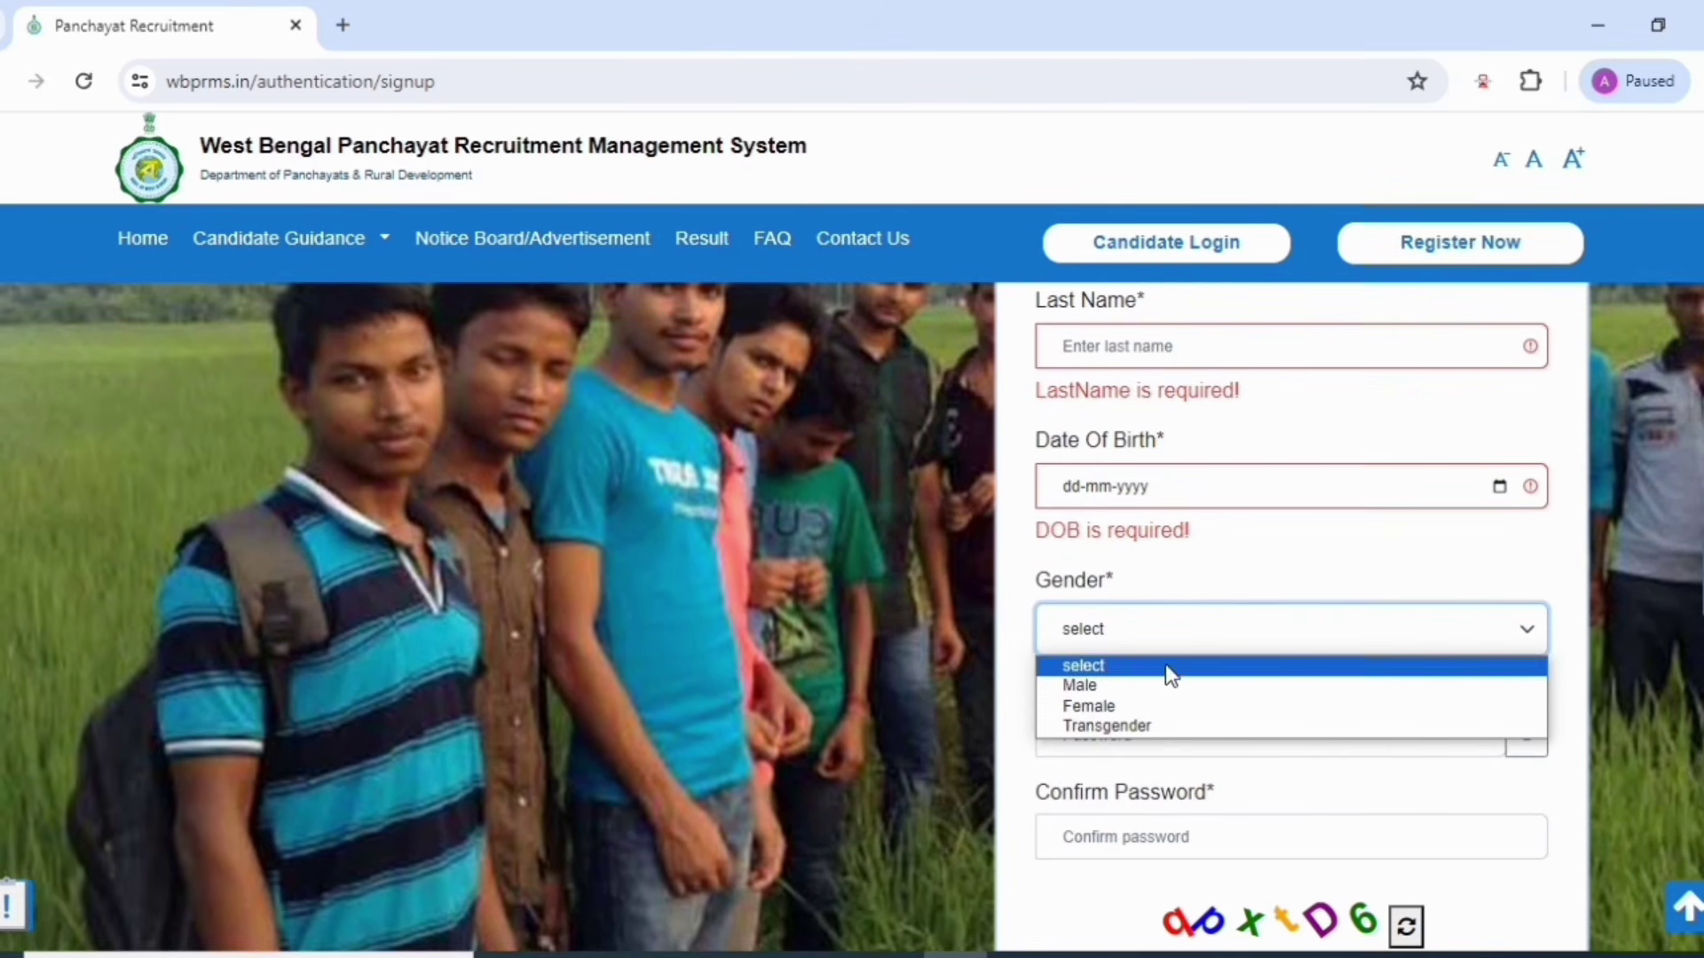
left_click(1159, 690)
Step: Fill in the account password with its confirmation, the captcha text and the OTP, and submit the registration
scroll(1156, 690, "down", 2)
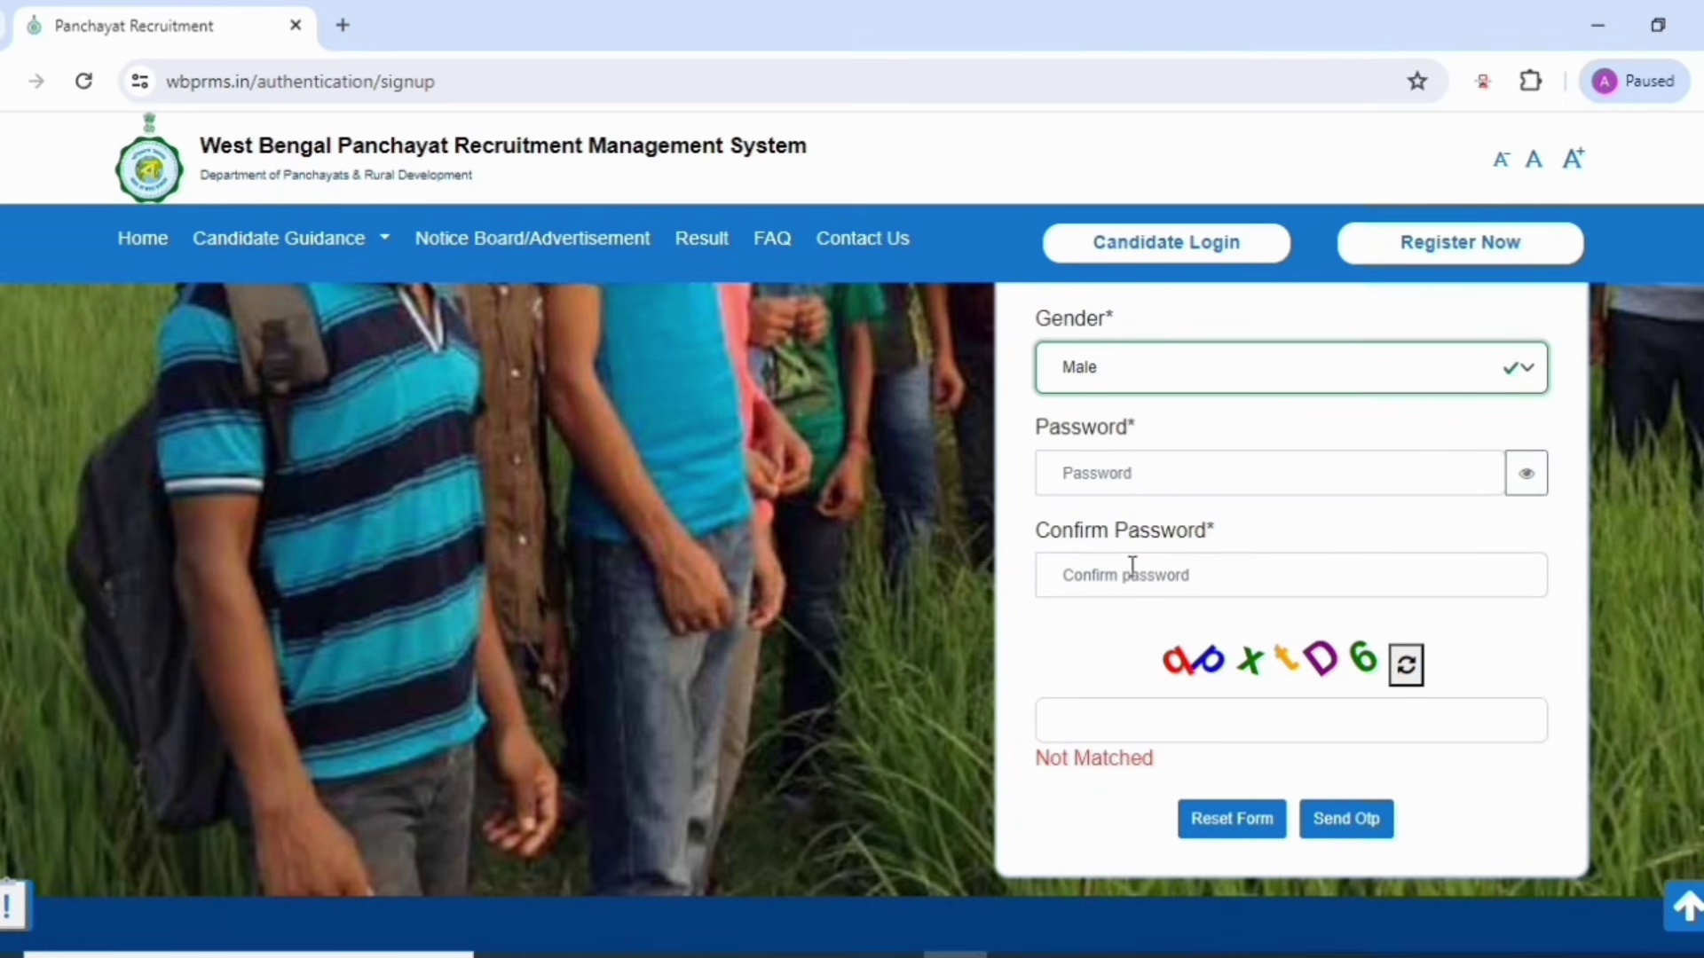
scroll(1203, 578, "down", 1)
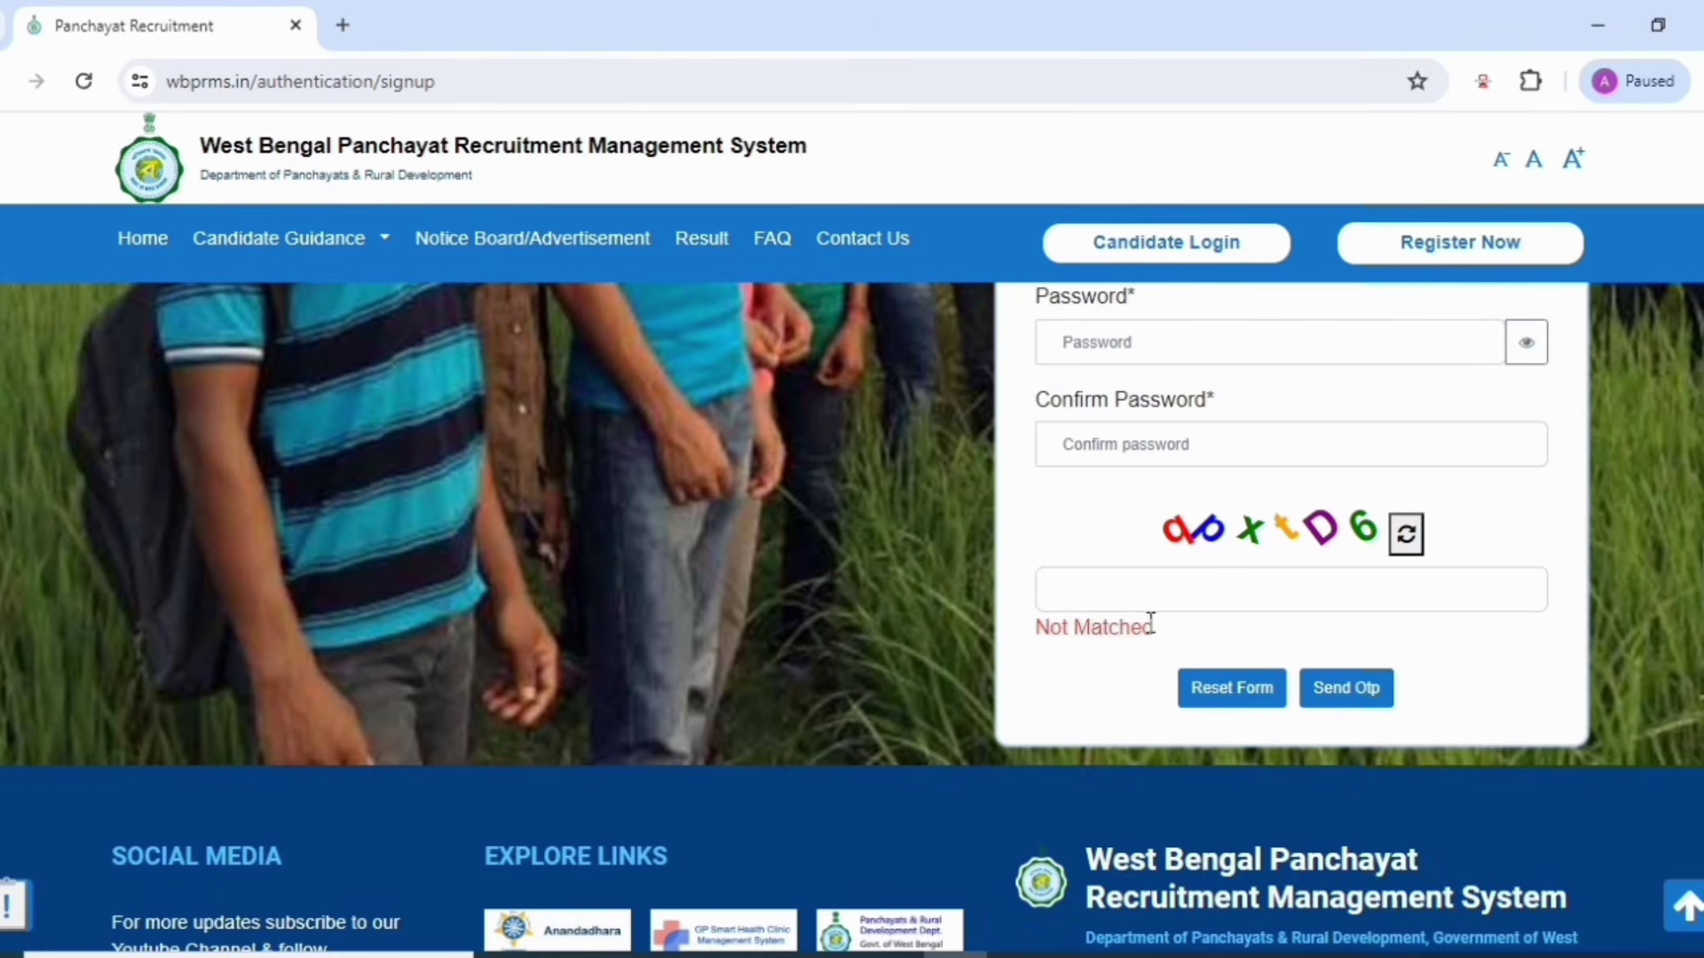
left_click(1098, 603)
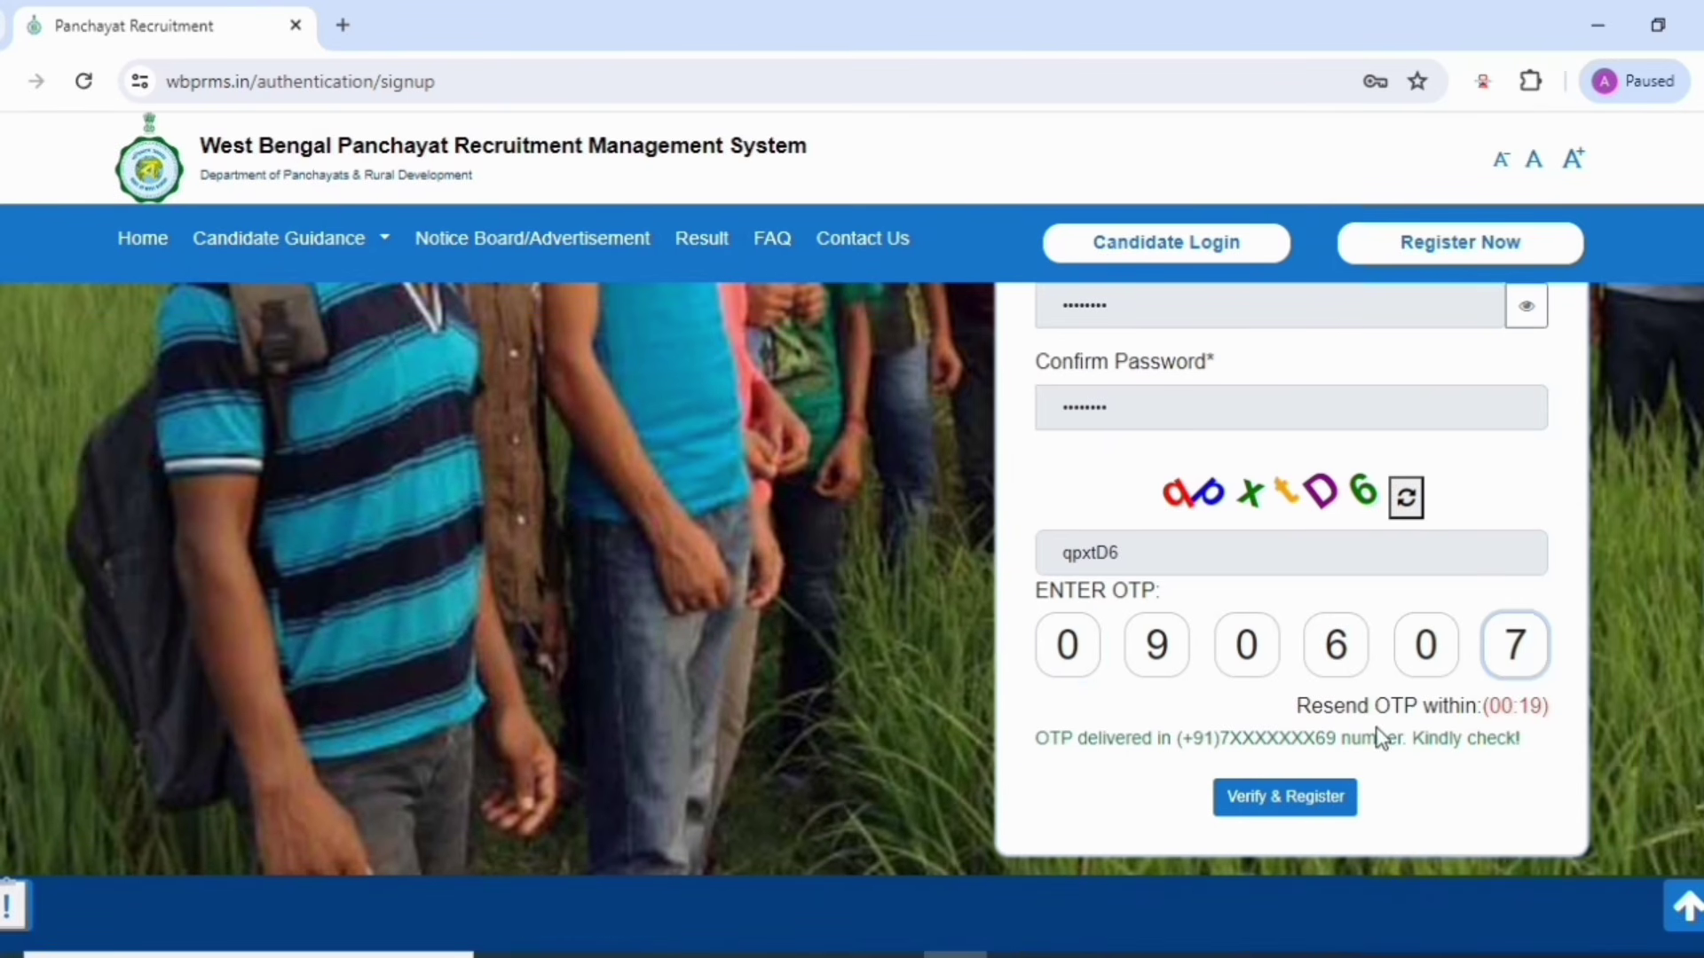
left_click(1282, 798)
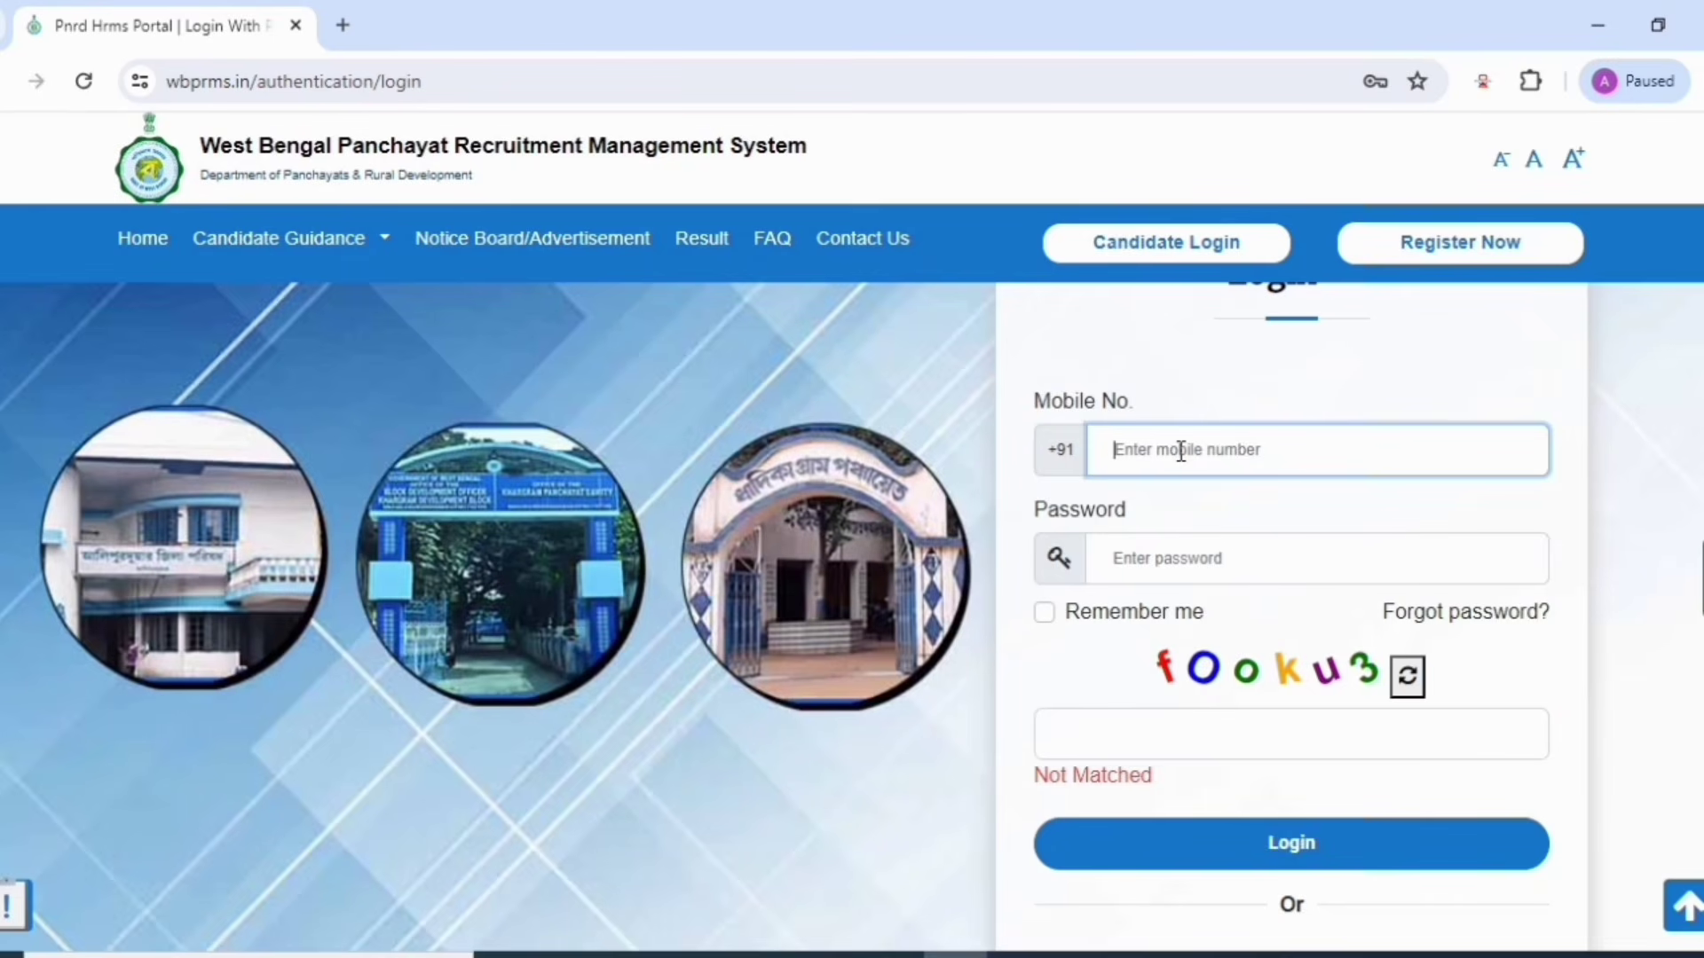
Step: Log in to the candidate account with the registered mobile number, the account password and the captcha text
left_click(1196, 560)
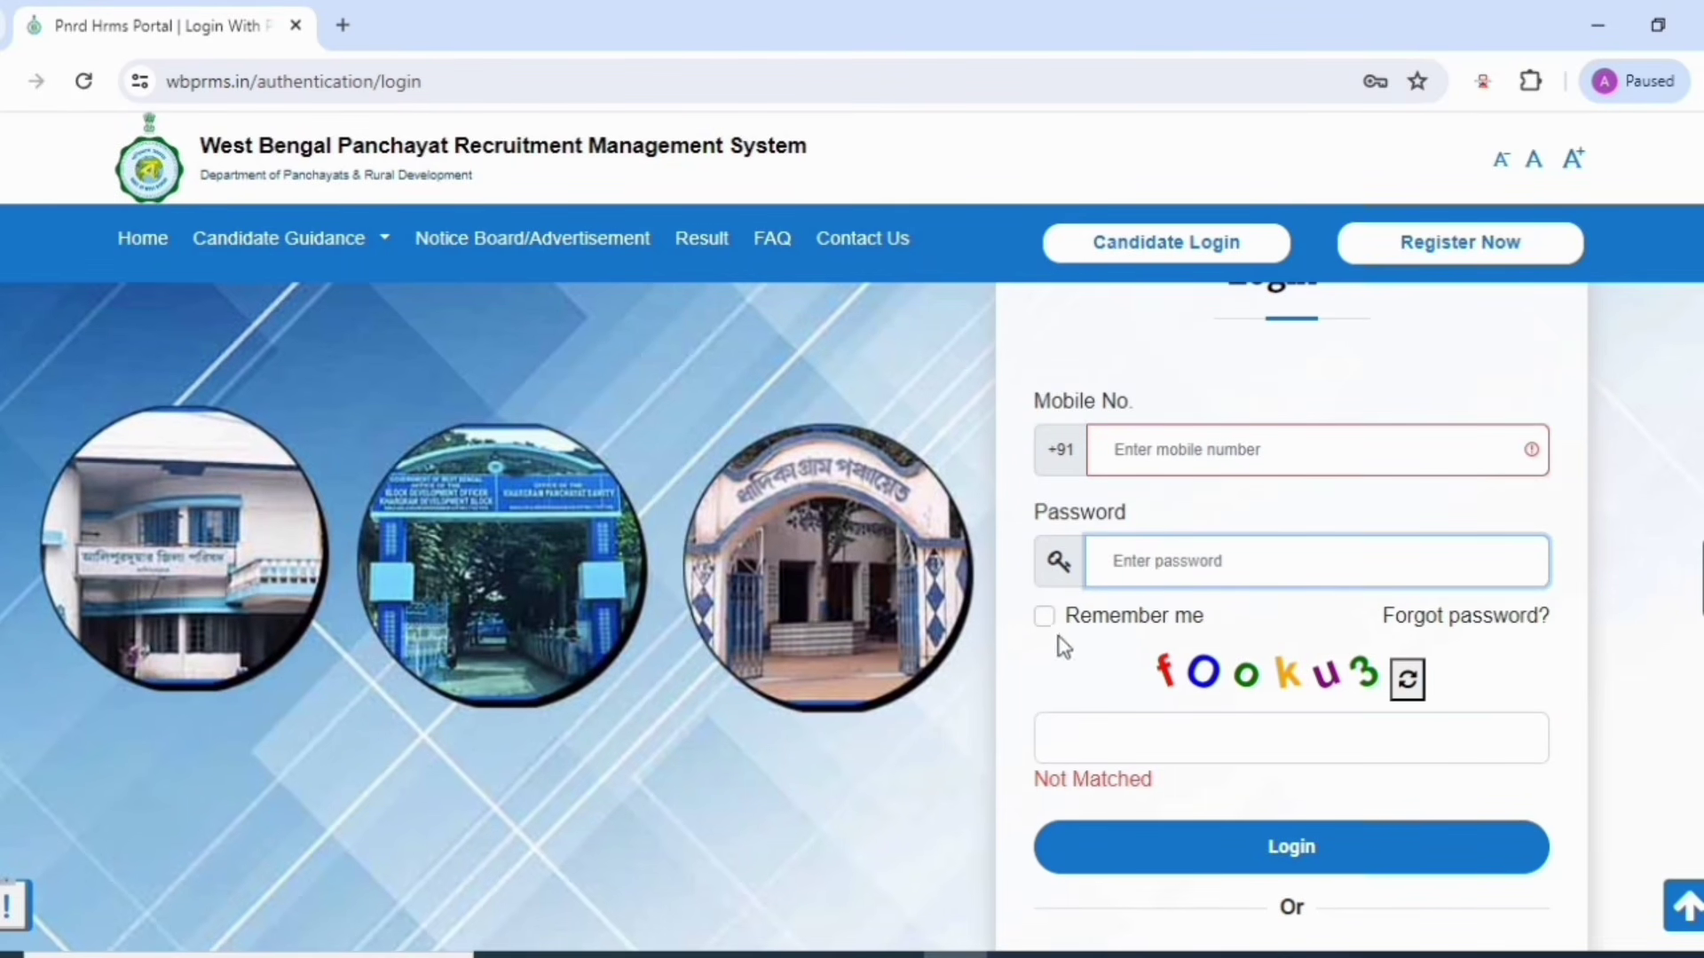
left_click(1156, 733)
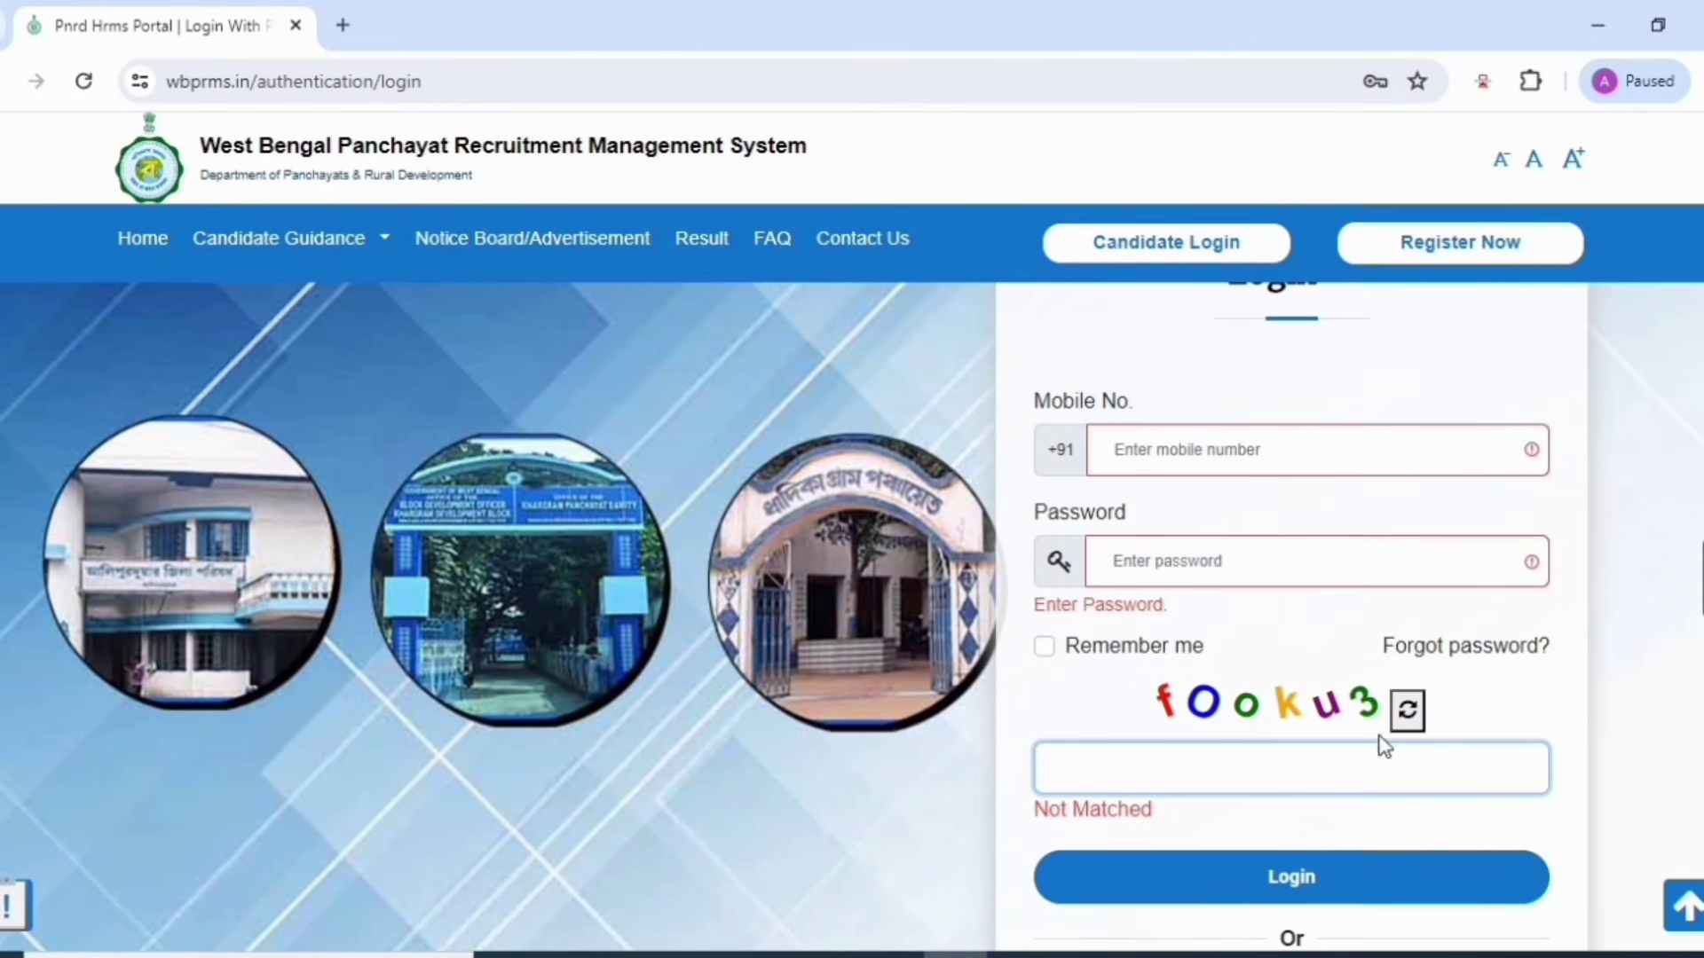
scroll(1355, 836, "down", 1)
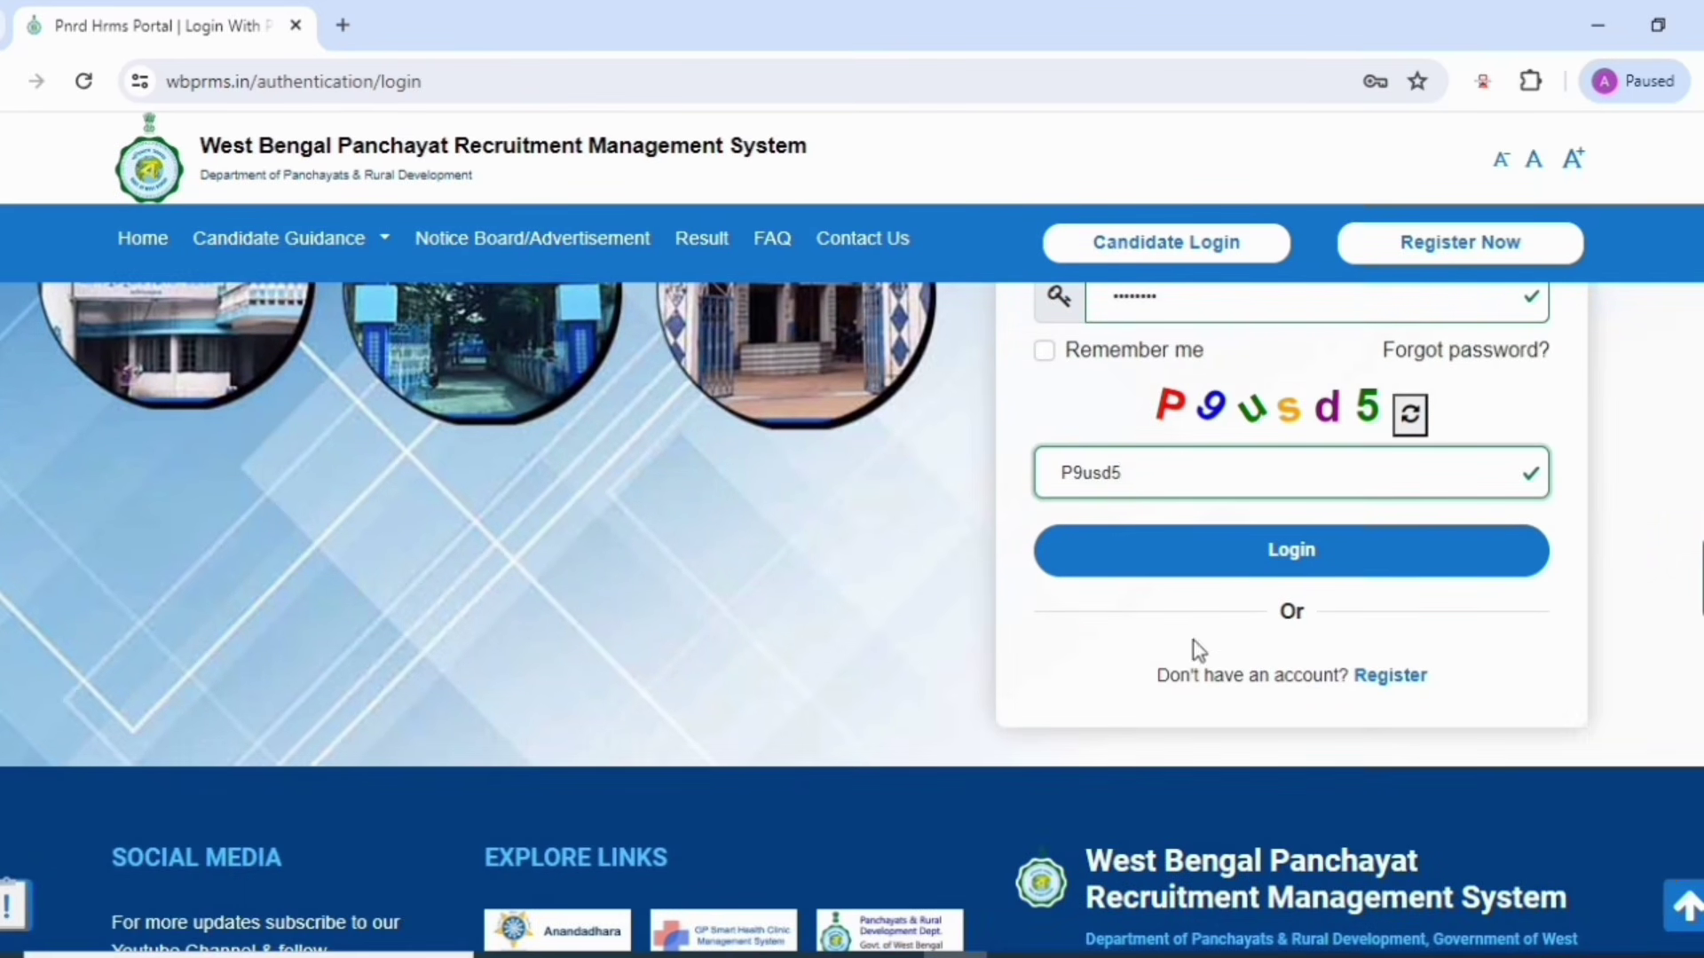
left_click(1297, 557)
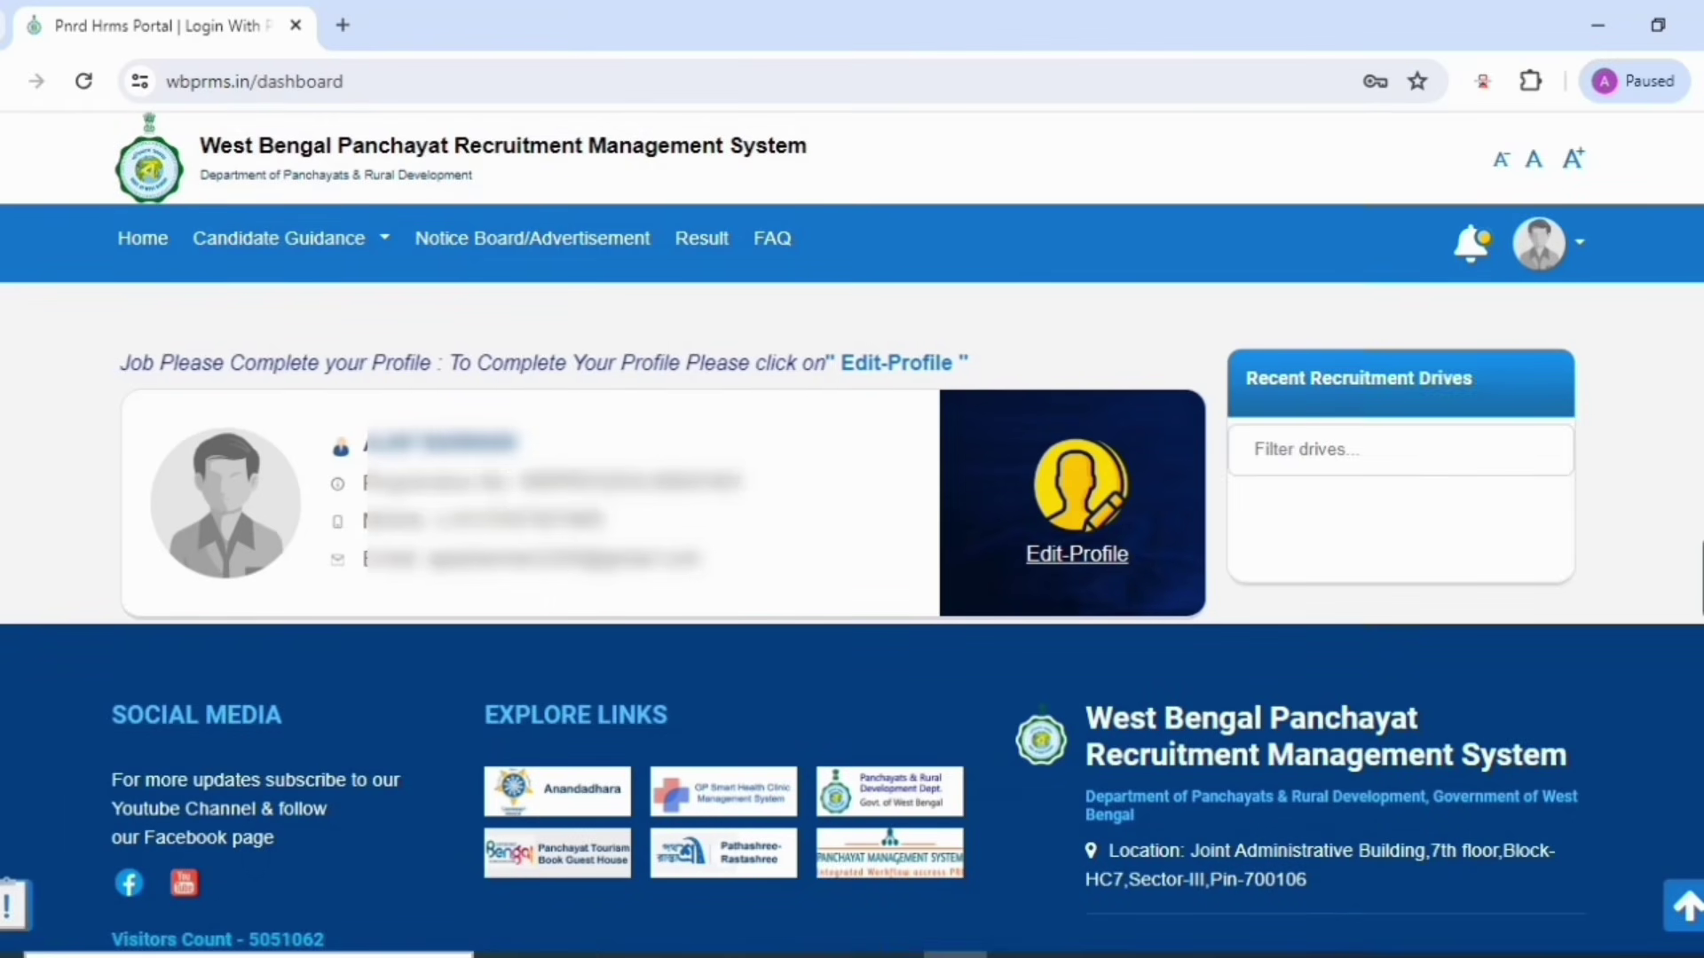
left_click(1577, 259)
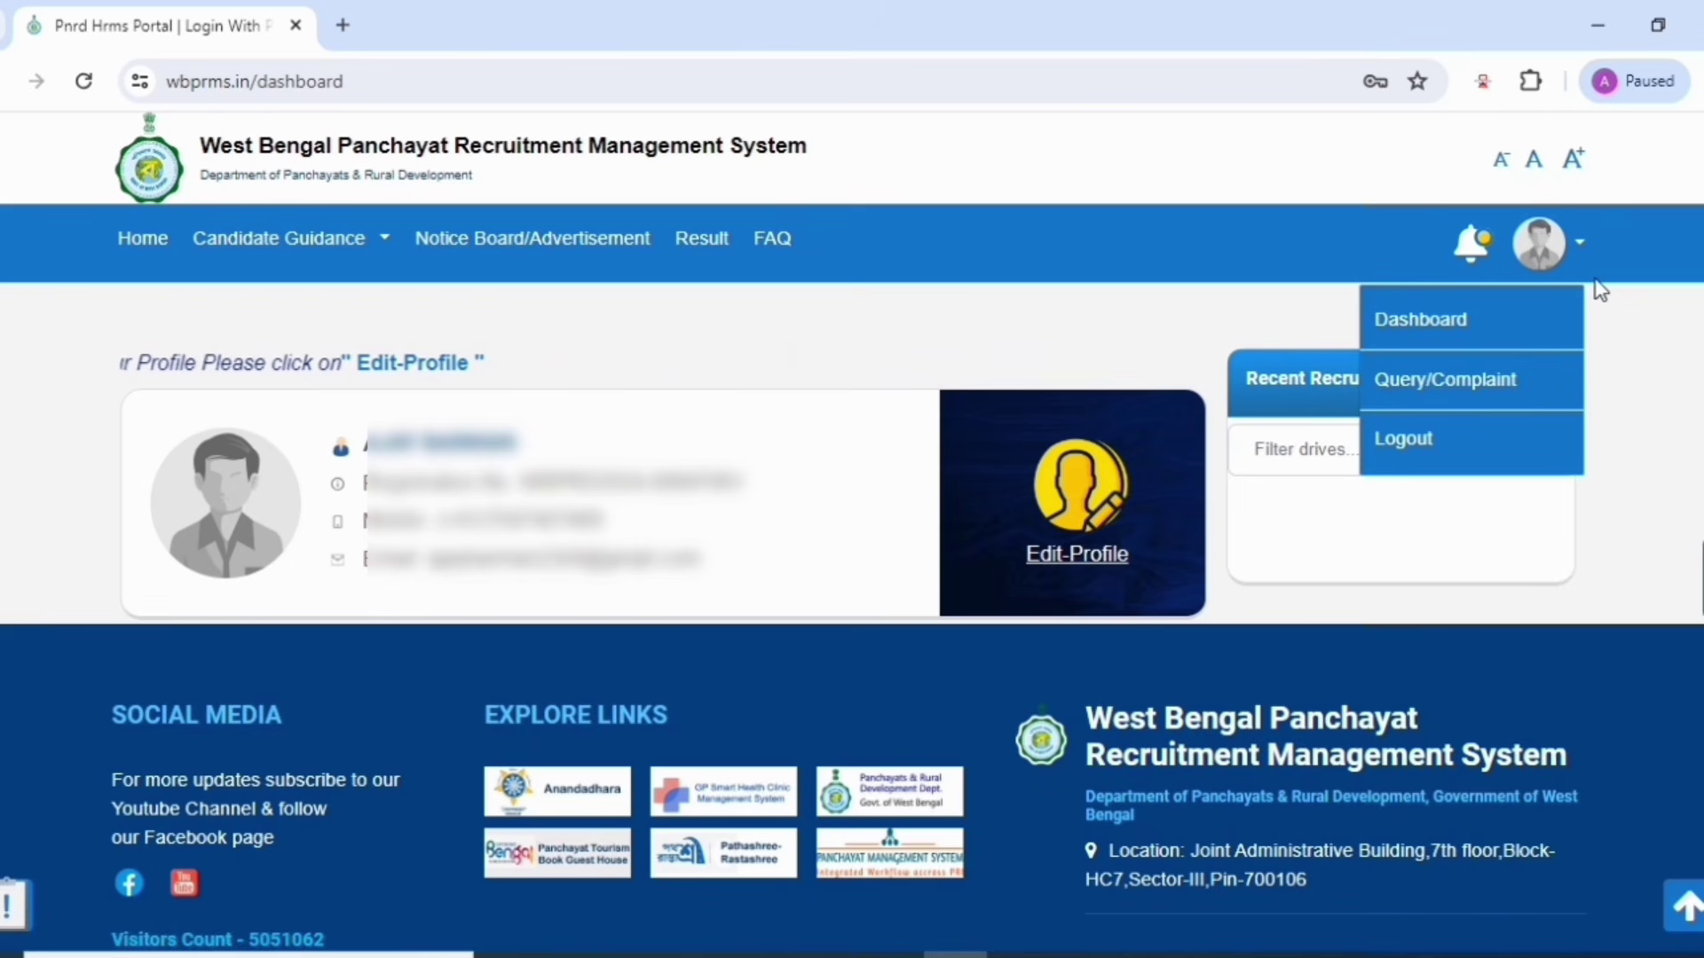
left_click(1576, 257)
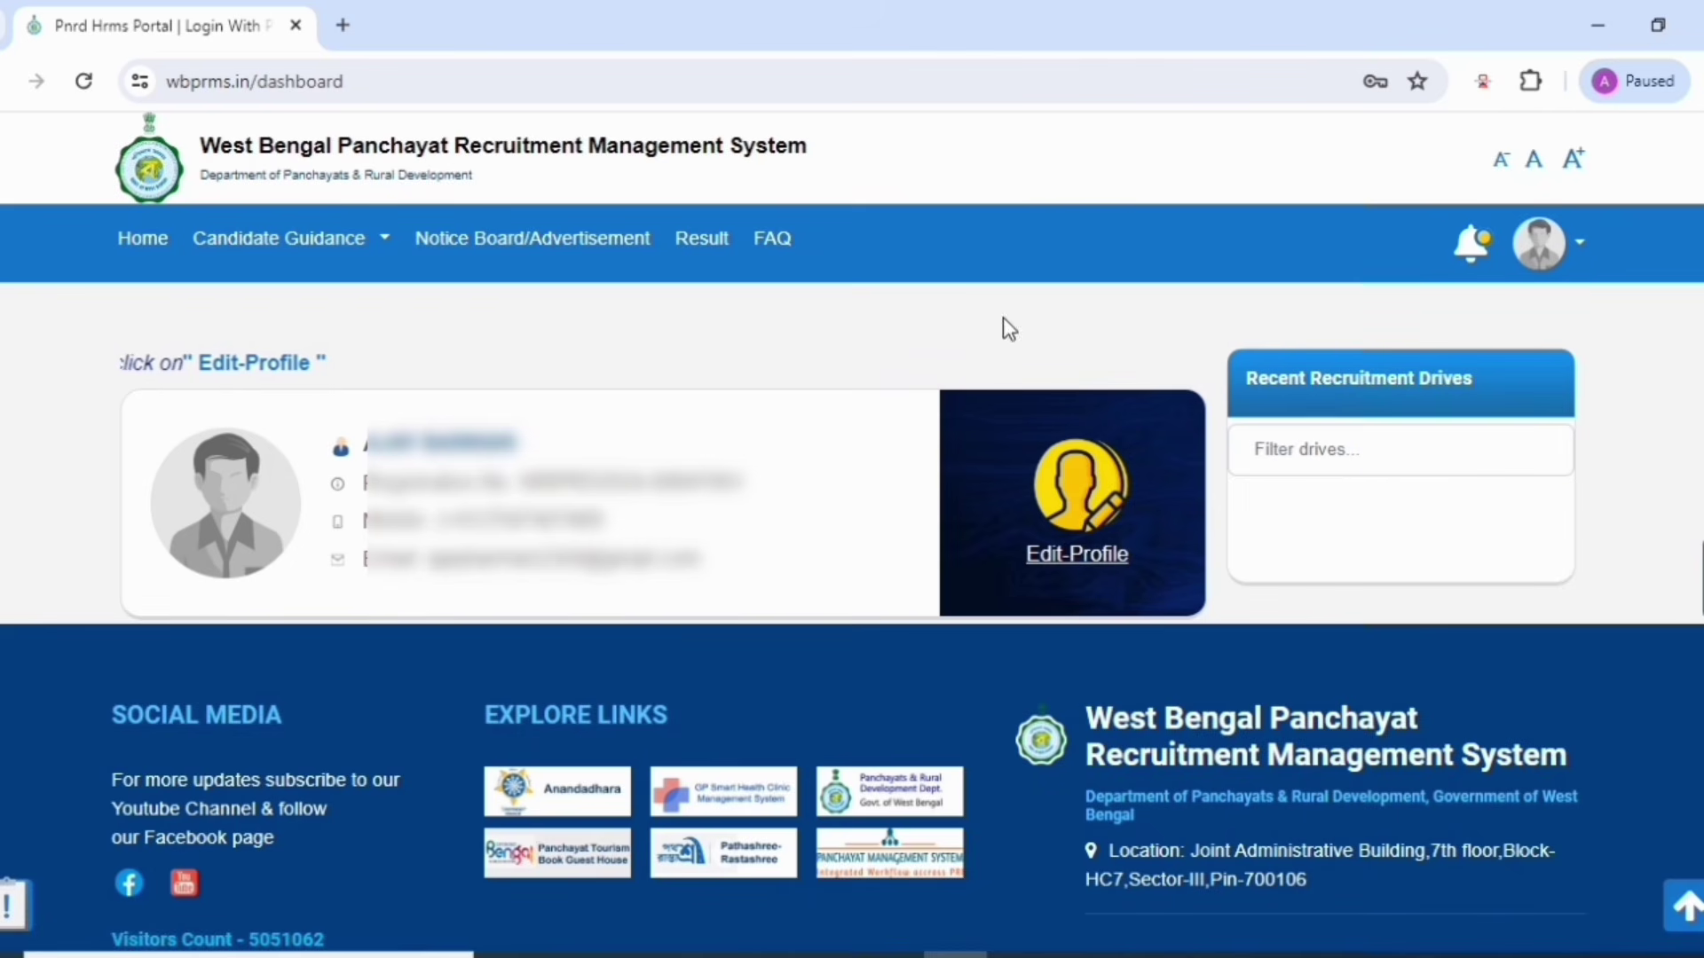
Step: Open the candidate profile for editing and upload the photo 07.png from the candidate's folder as the profile image
left_click(1084, 558)
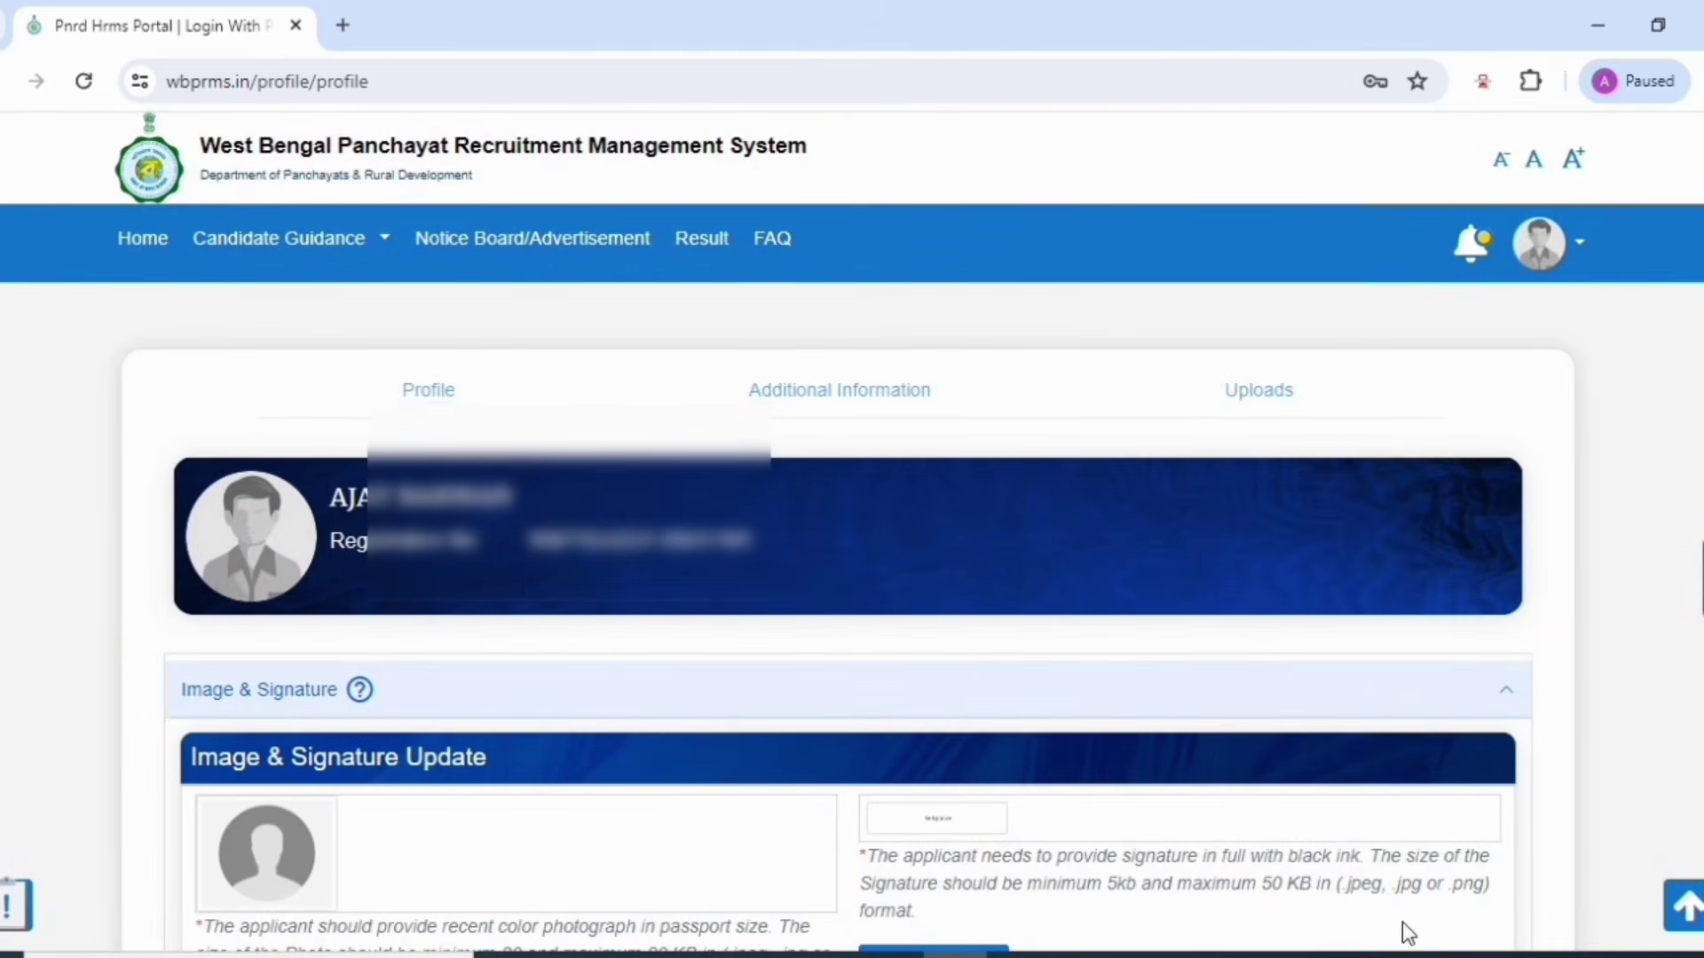
scroll(1402, 927, "down", 3)
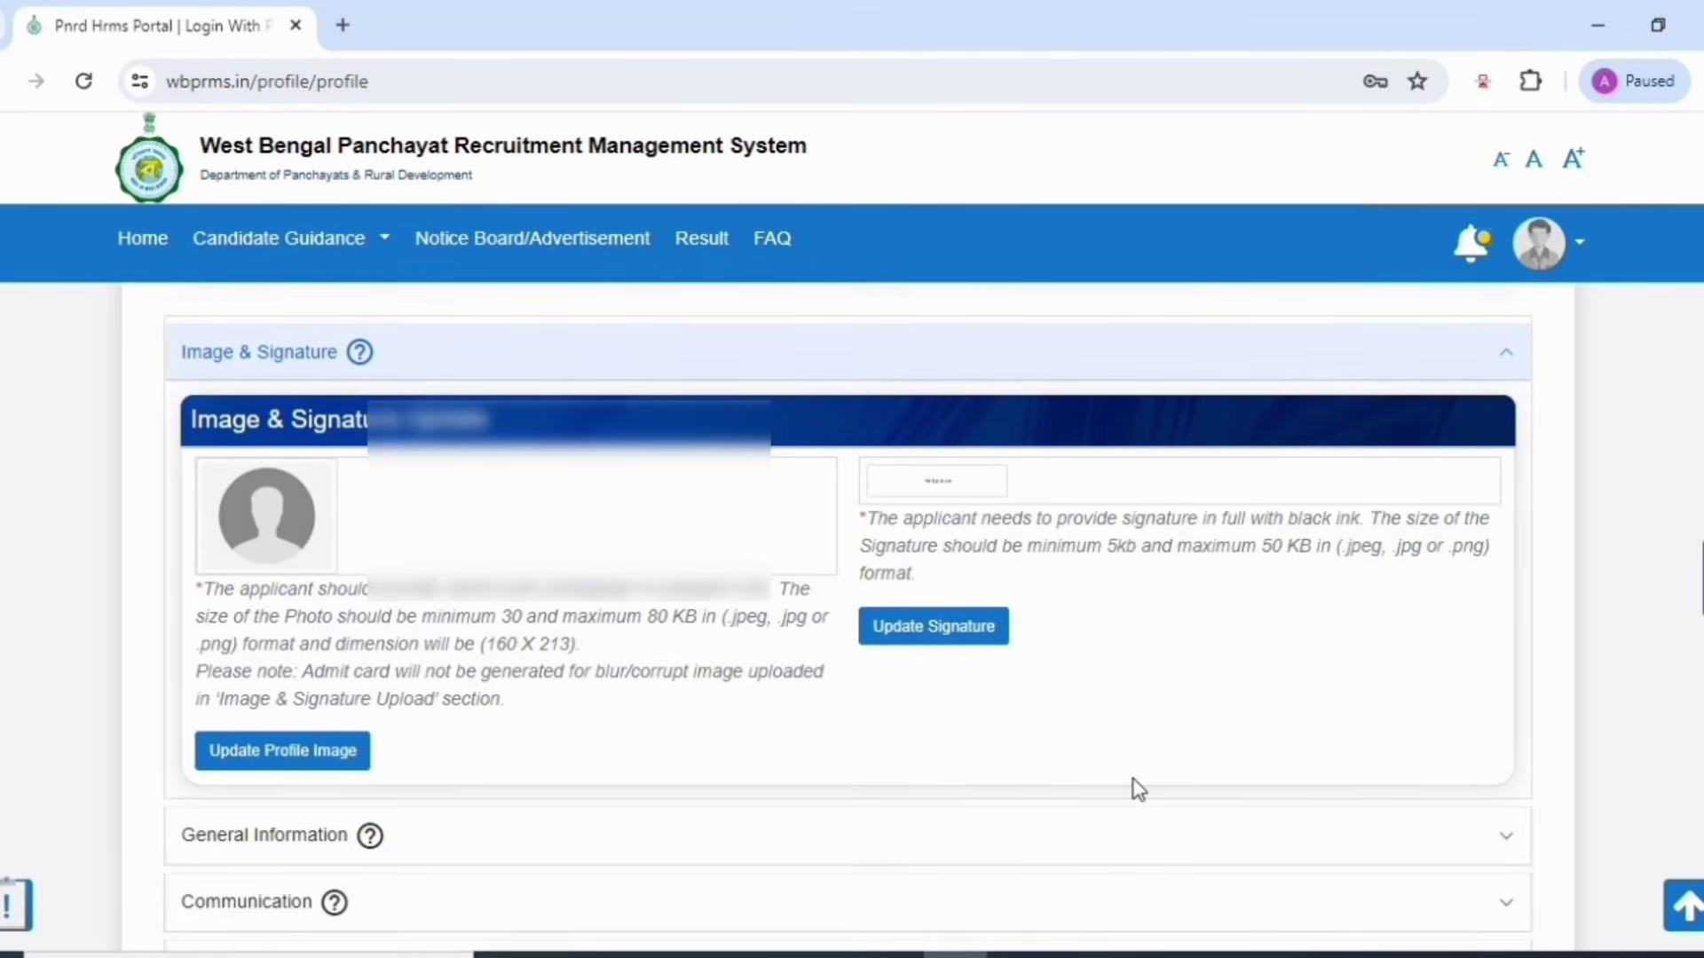
left_click(293, 759)
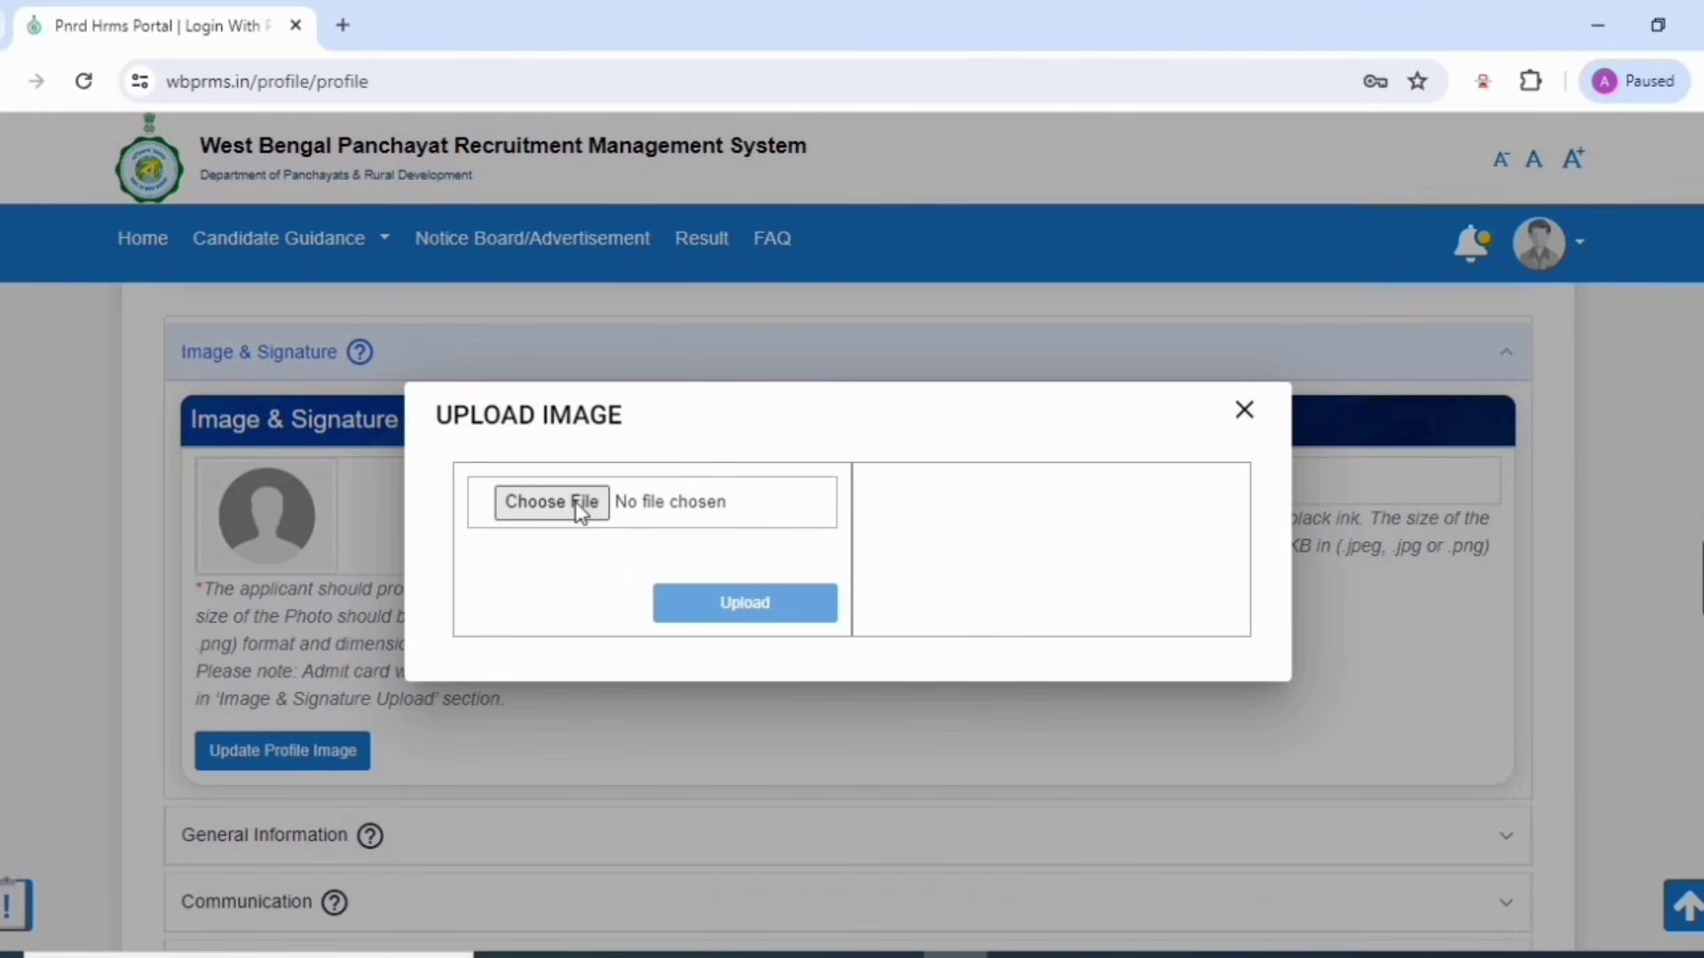
left_click(575, 502)
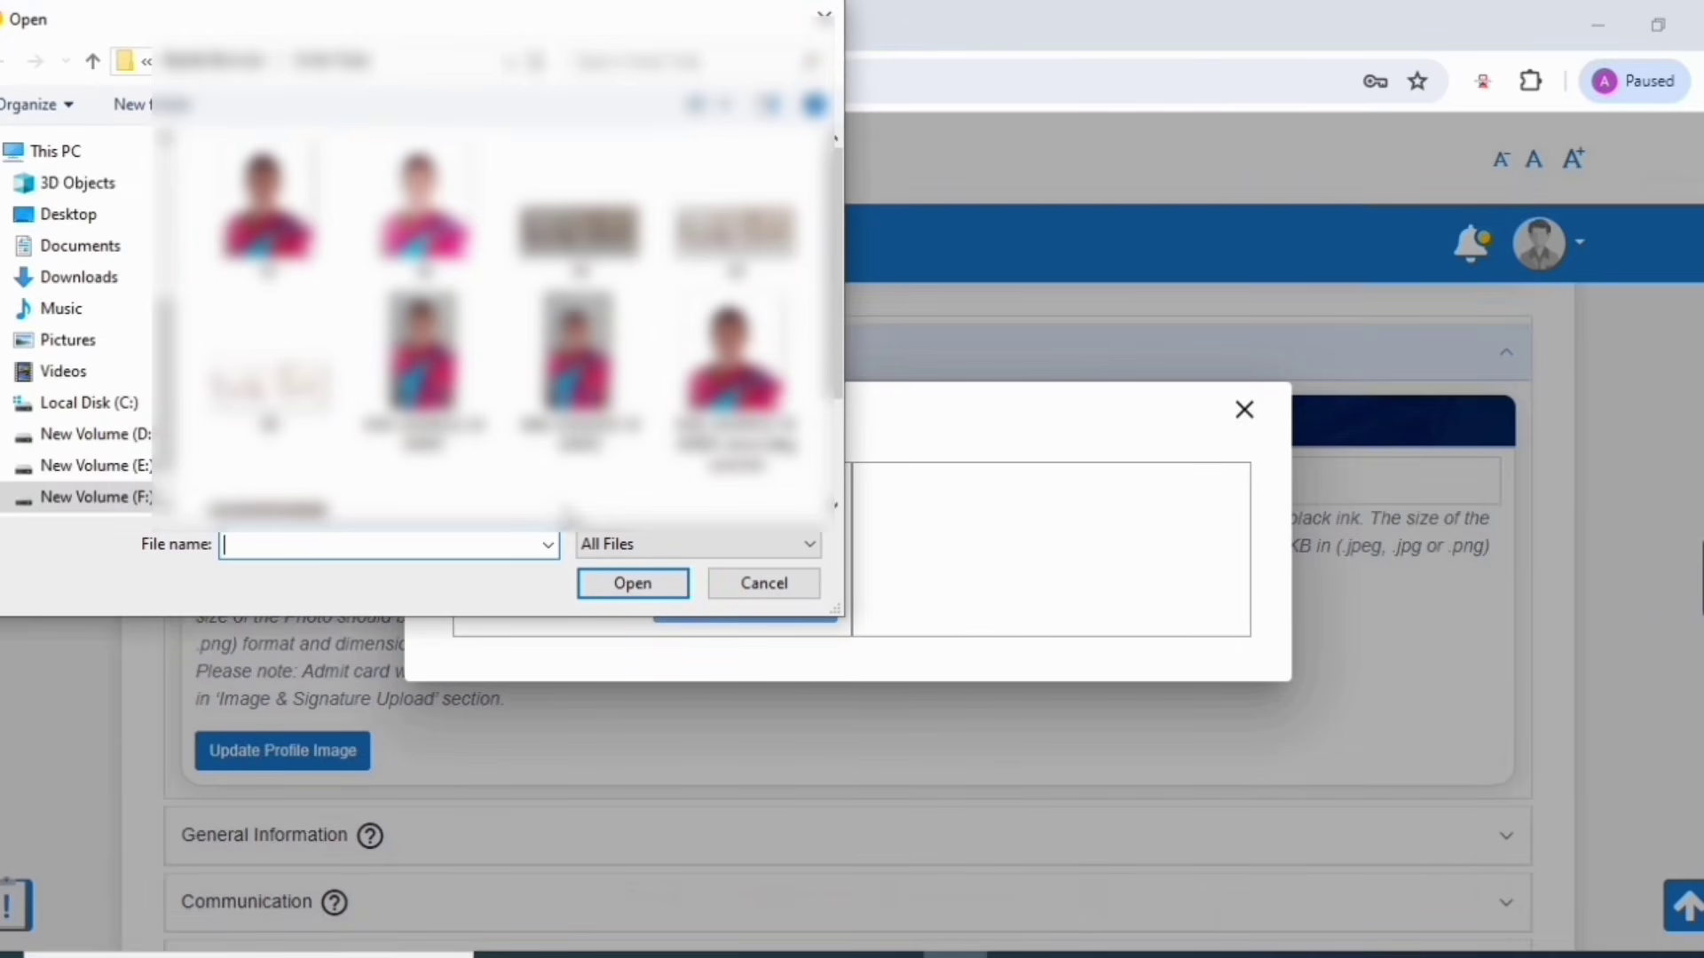
left_click(93, 62)
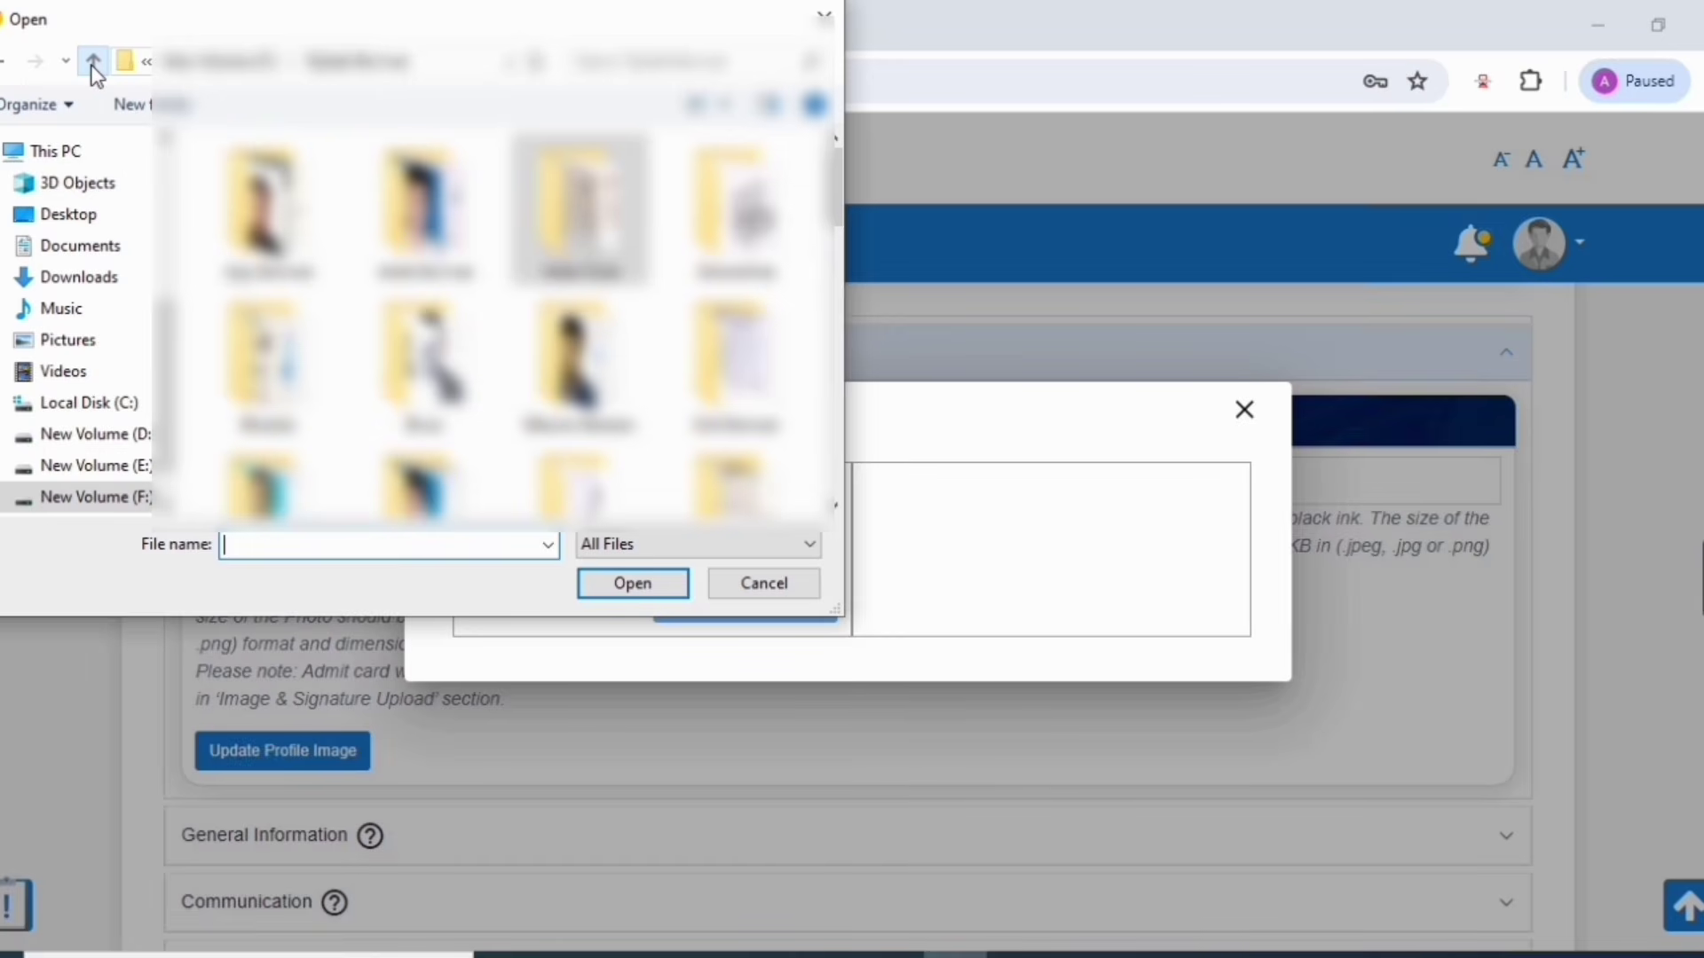
double_click(264, 204)
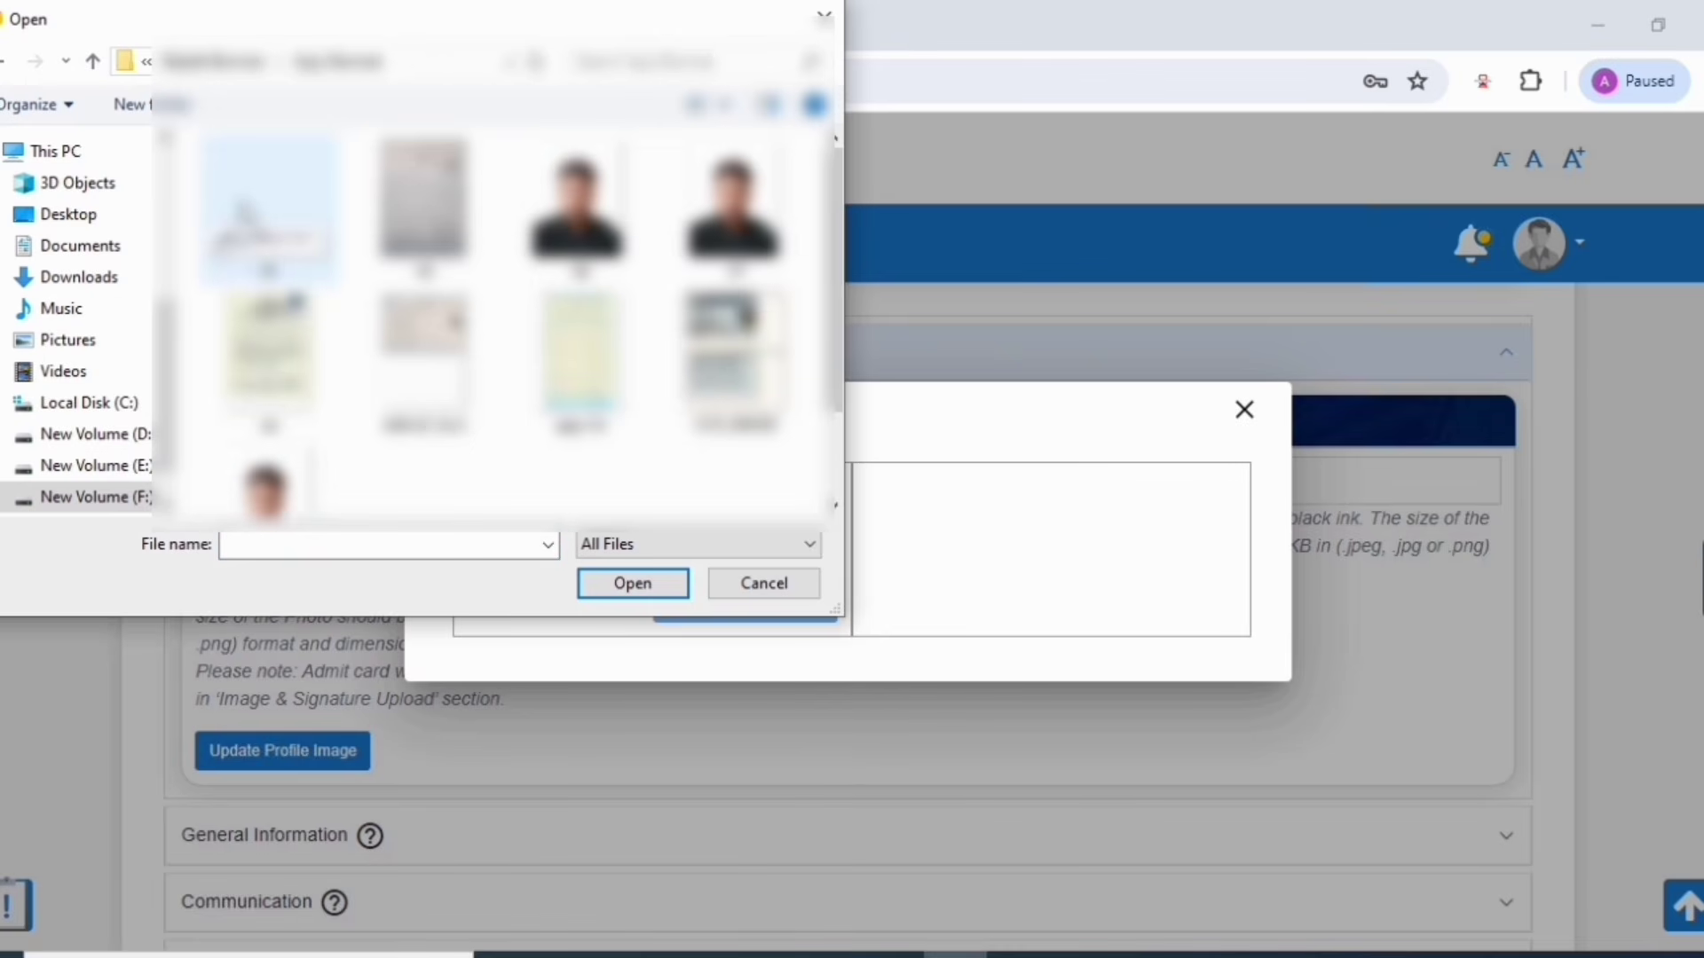
left_click(743, 242)
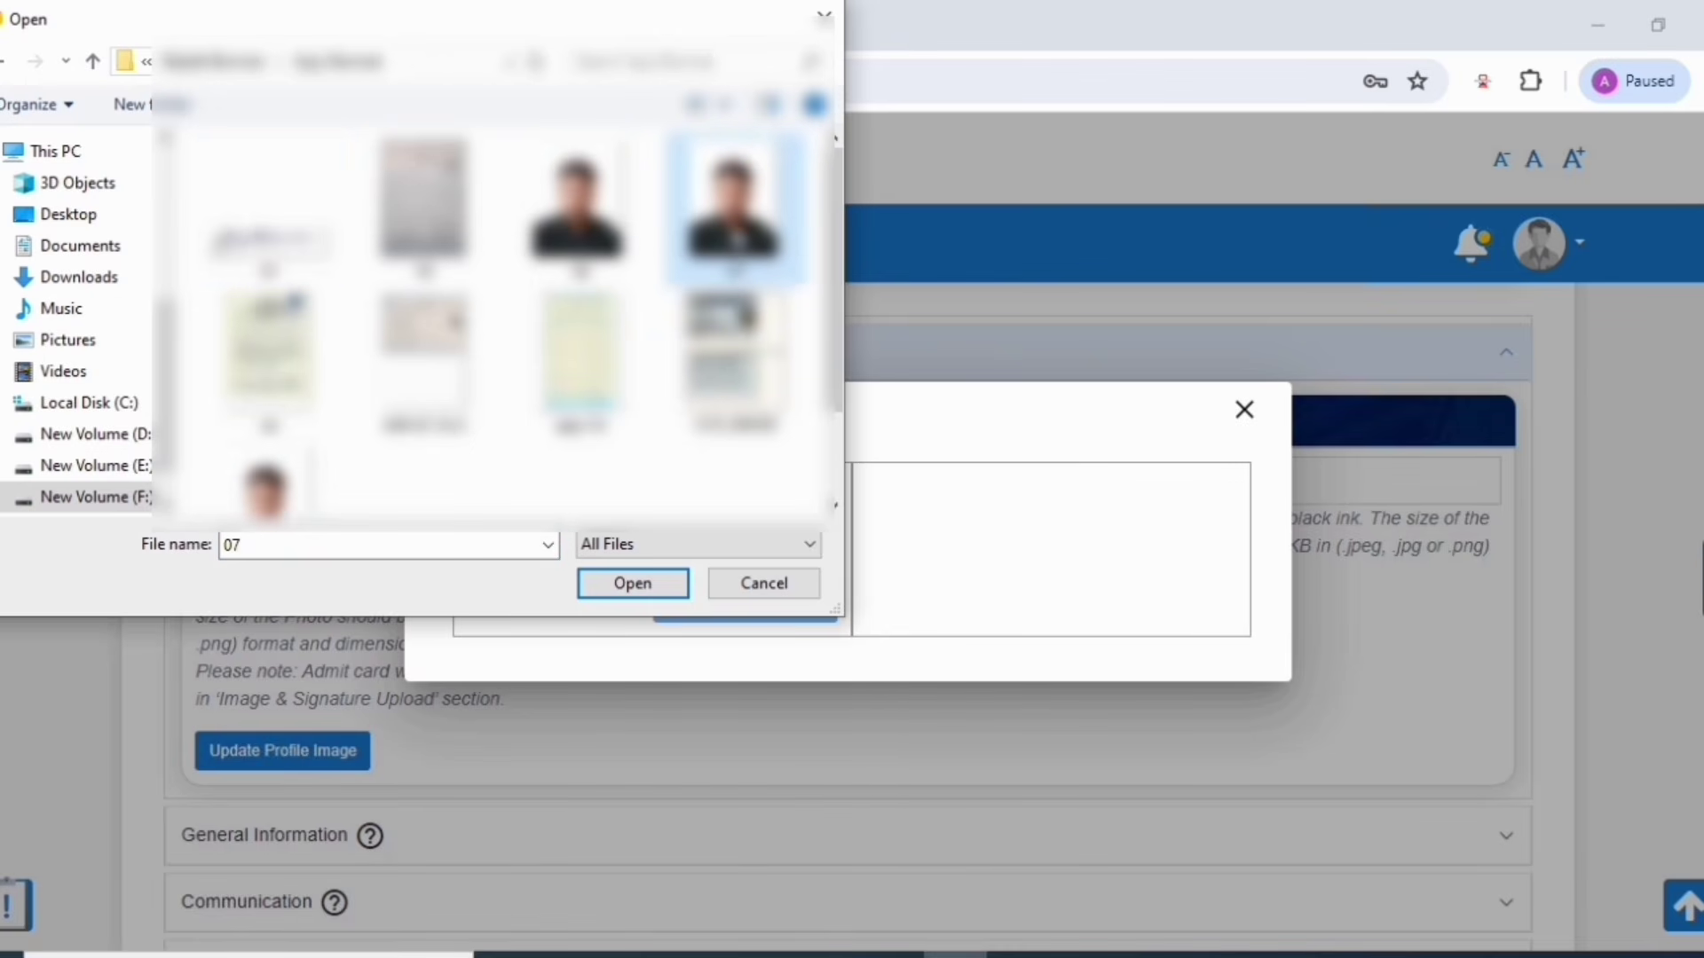
left_click(633, 584)
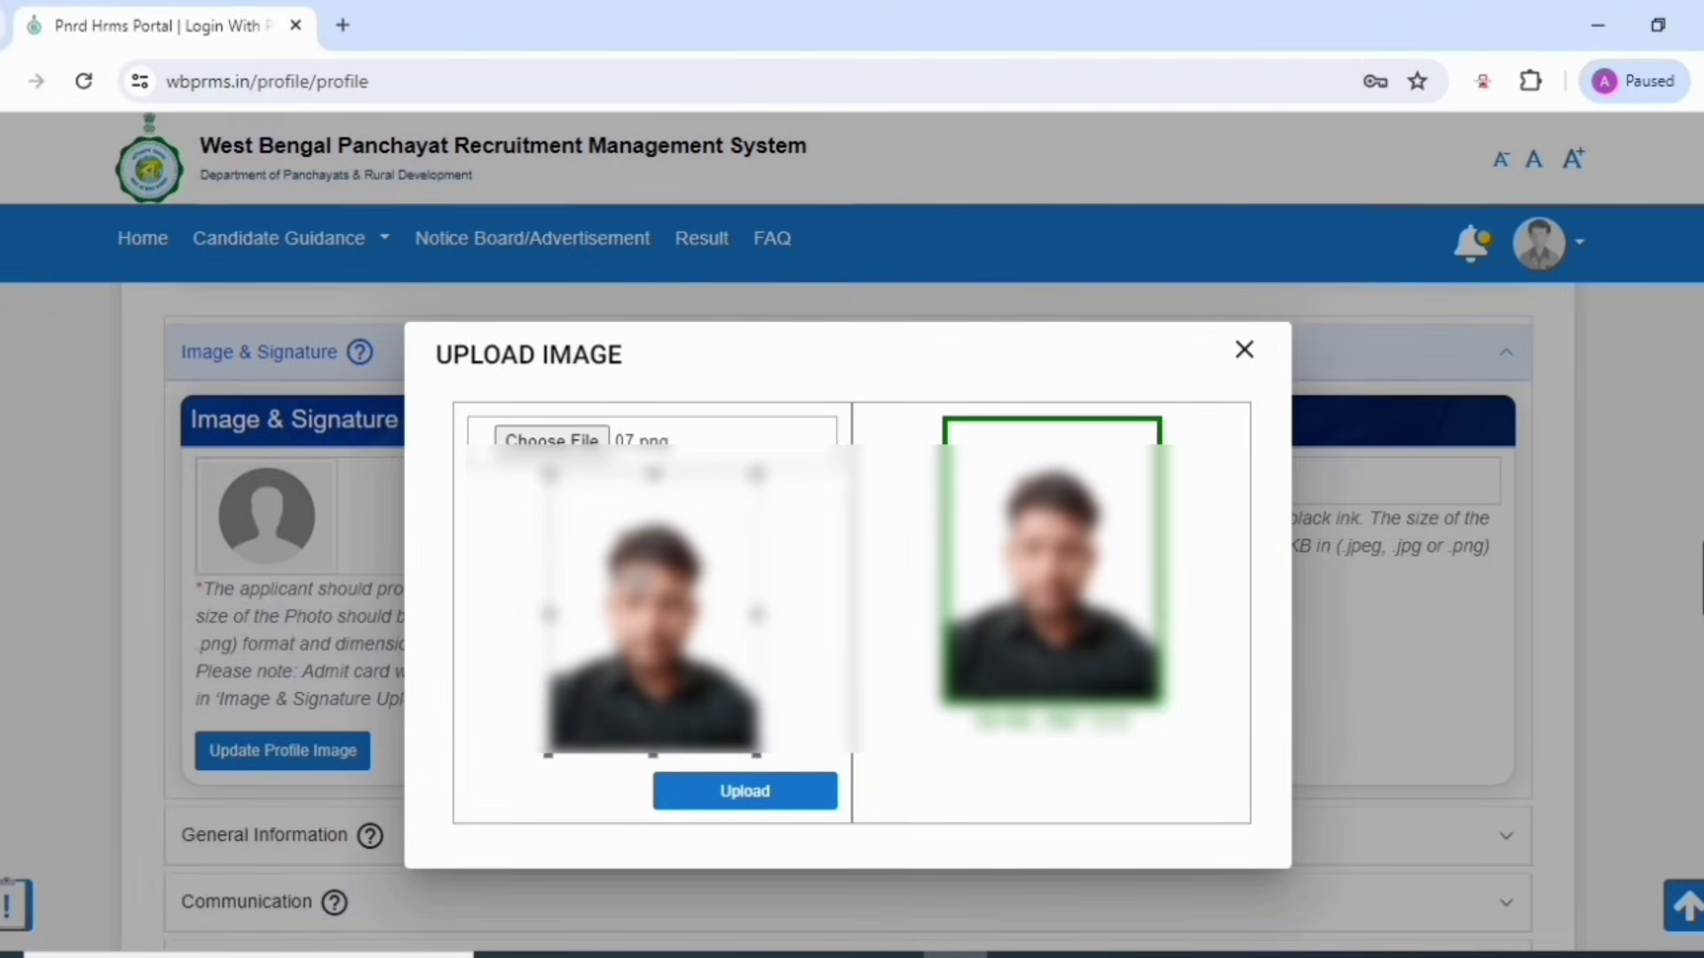
left_click(743, 793)
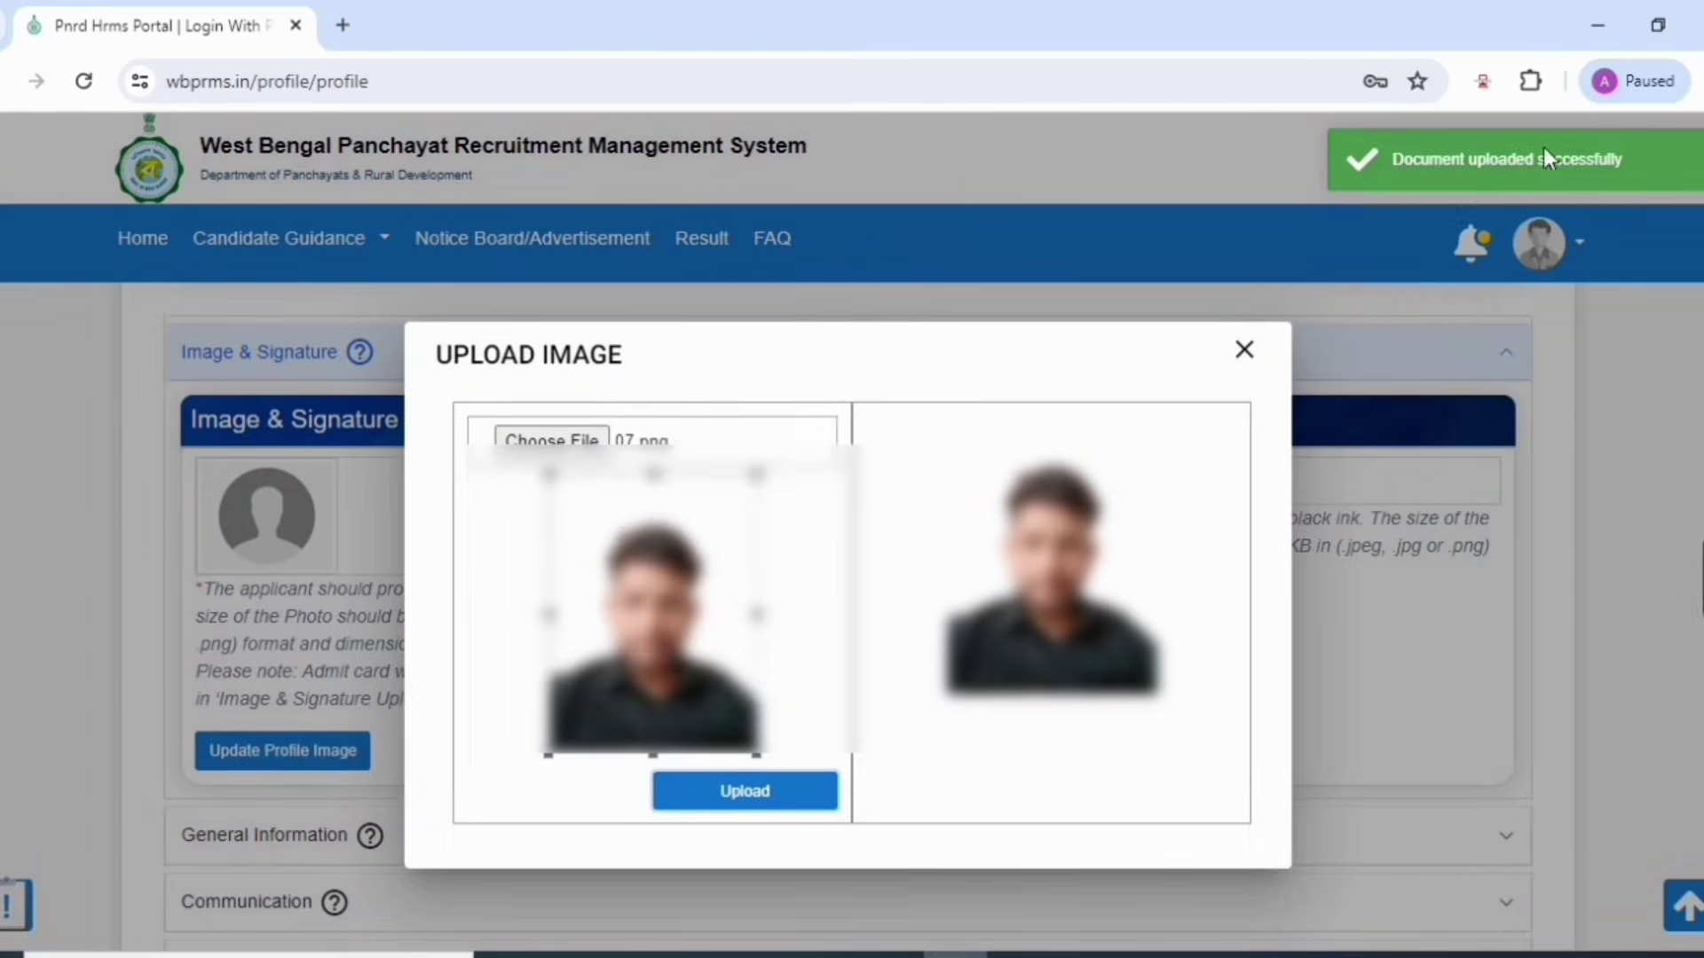
left_click(1243, 350)
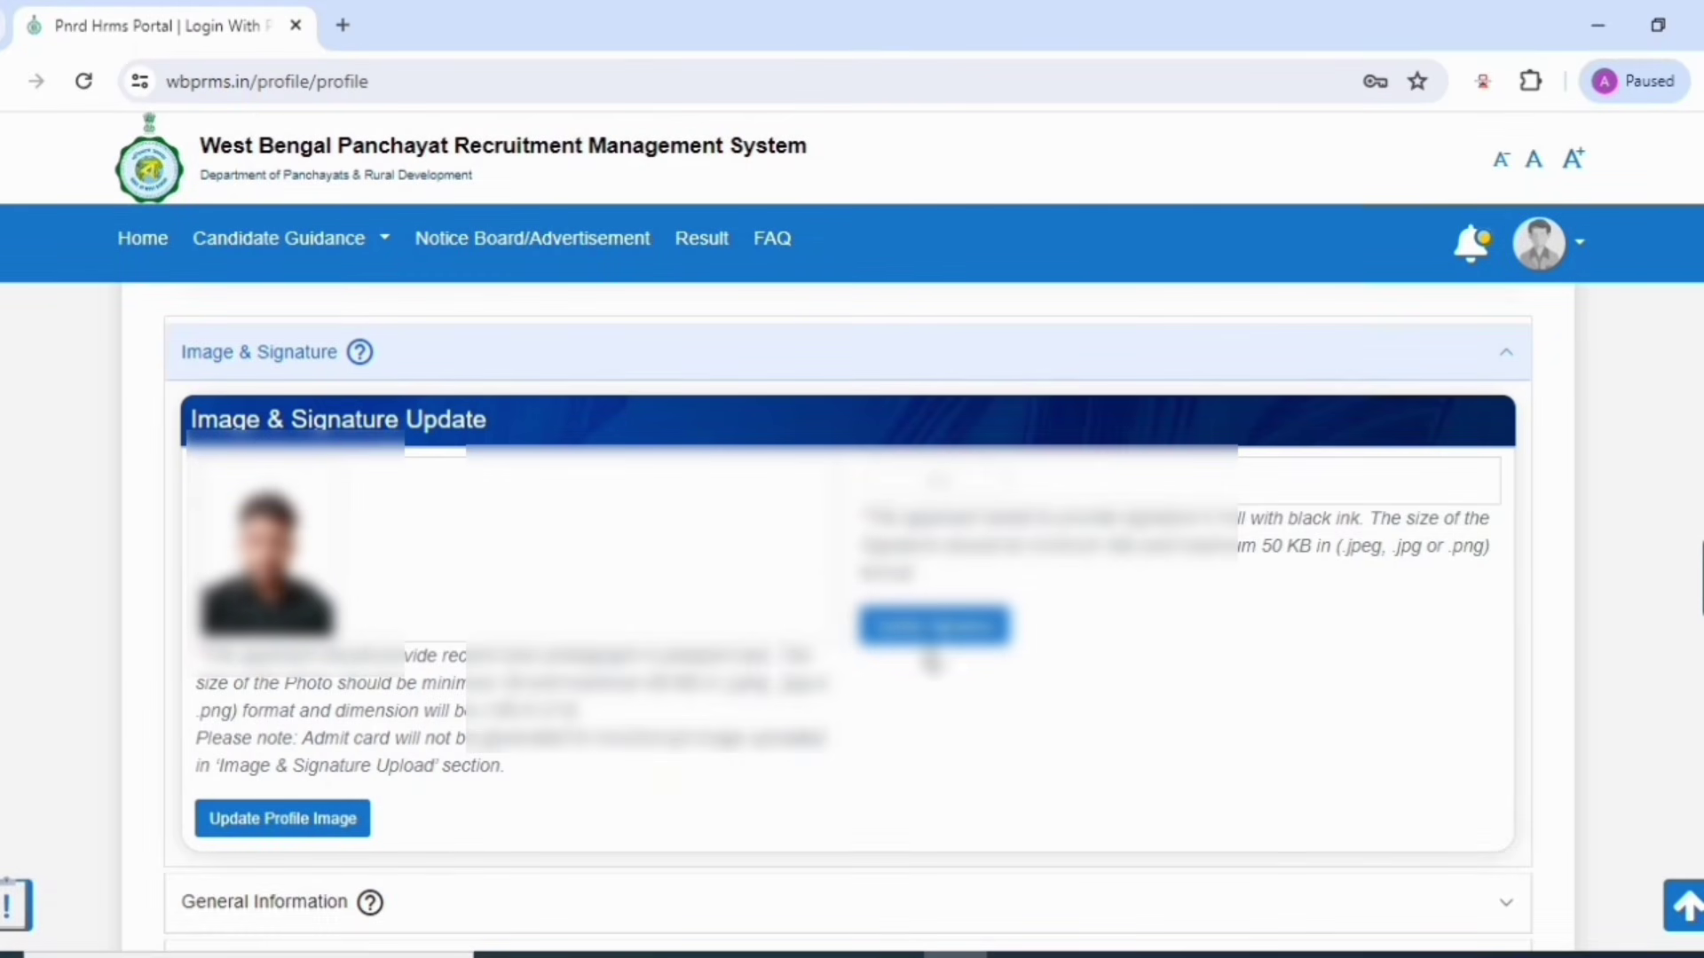
Step: Upload the candidate's signature image in the Image & Signature section and close the upload dialog
left_click(931, 632)
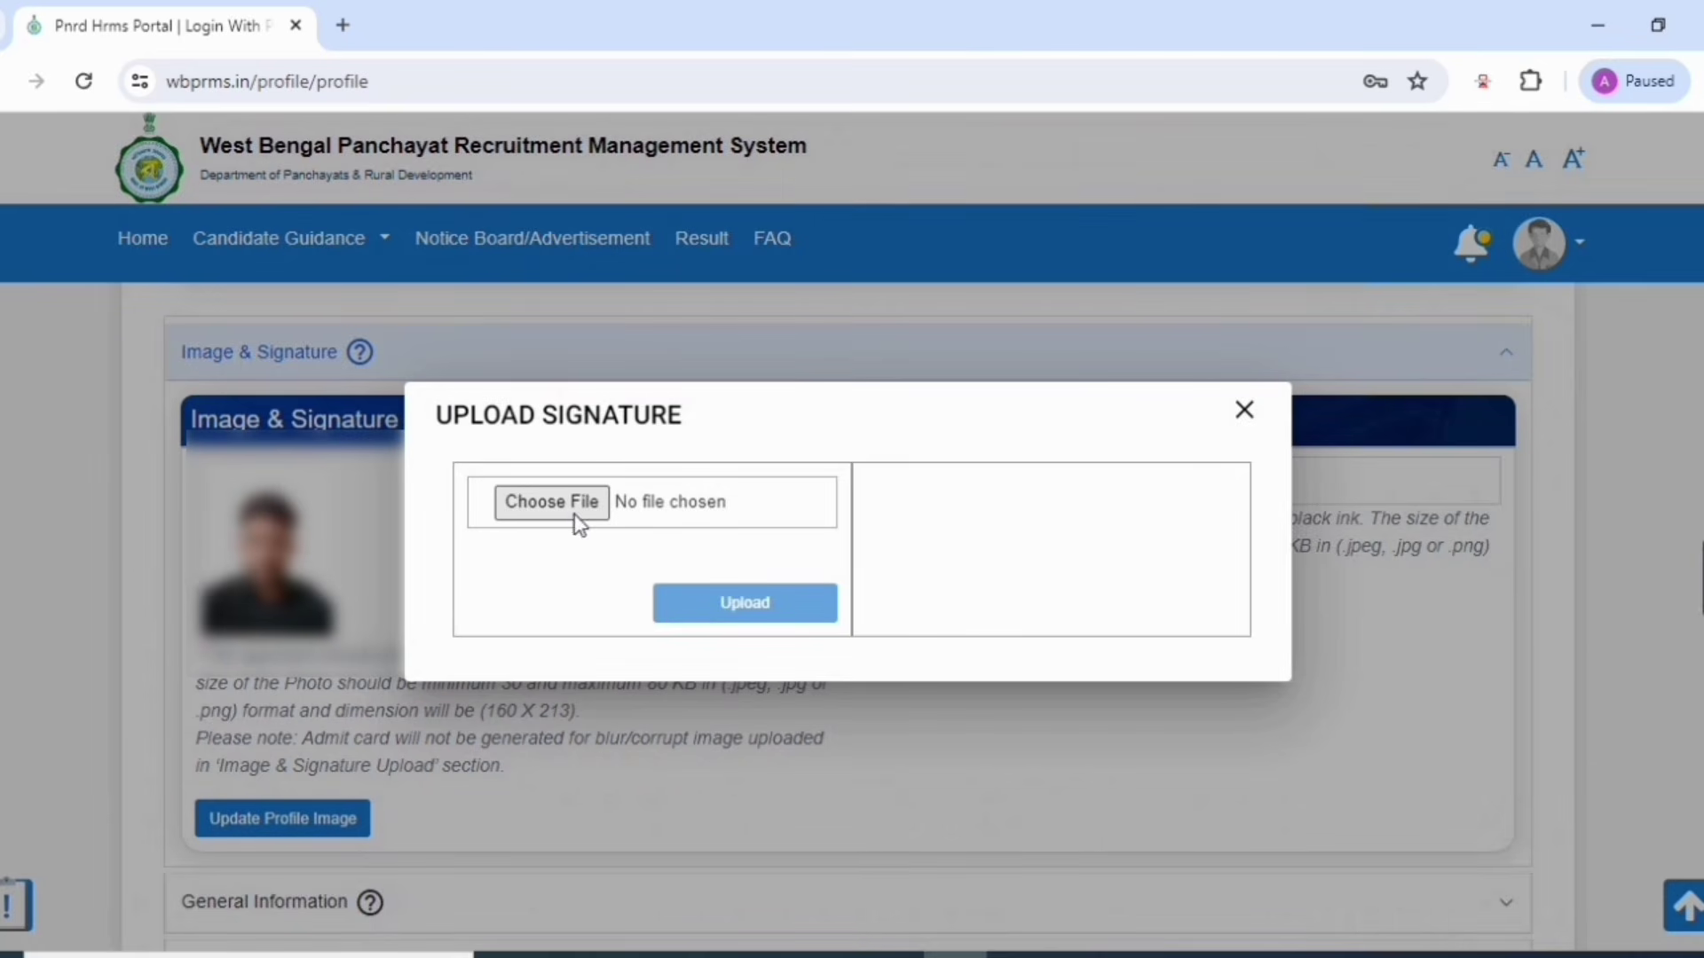
left_click(568, 502)
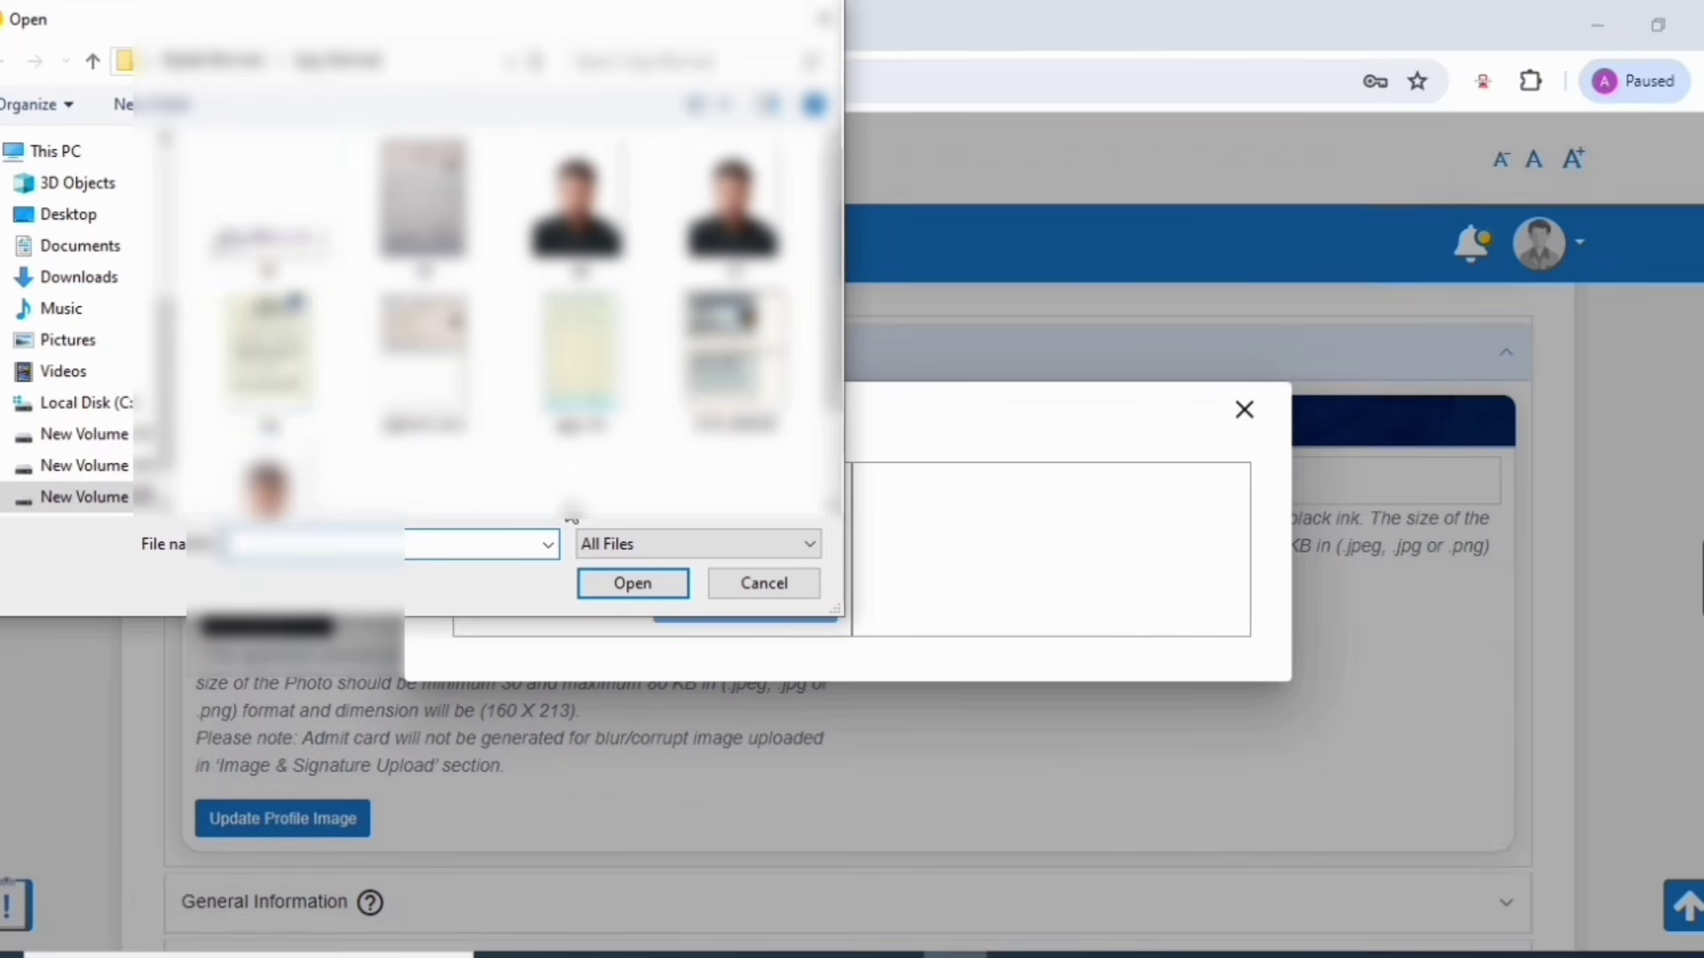
left_click(270, 218)
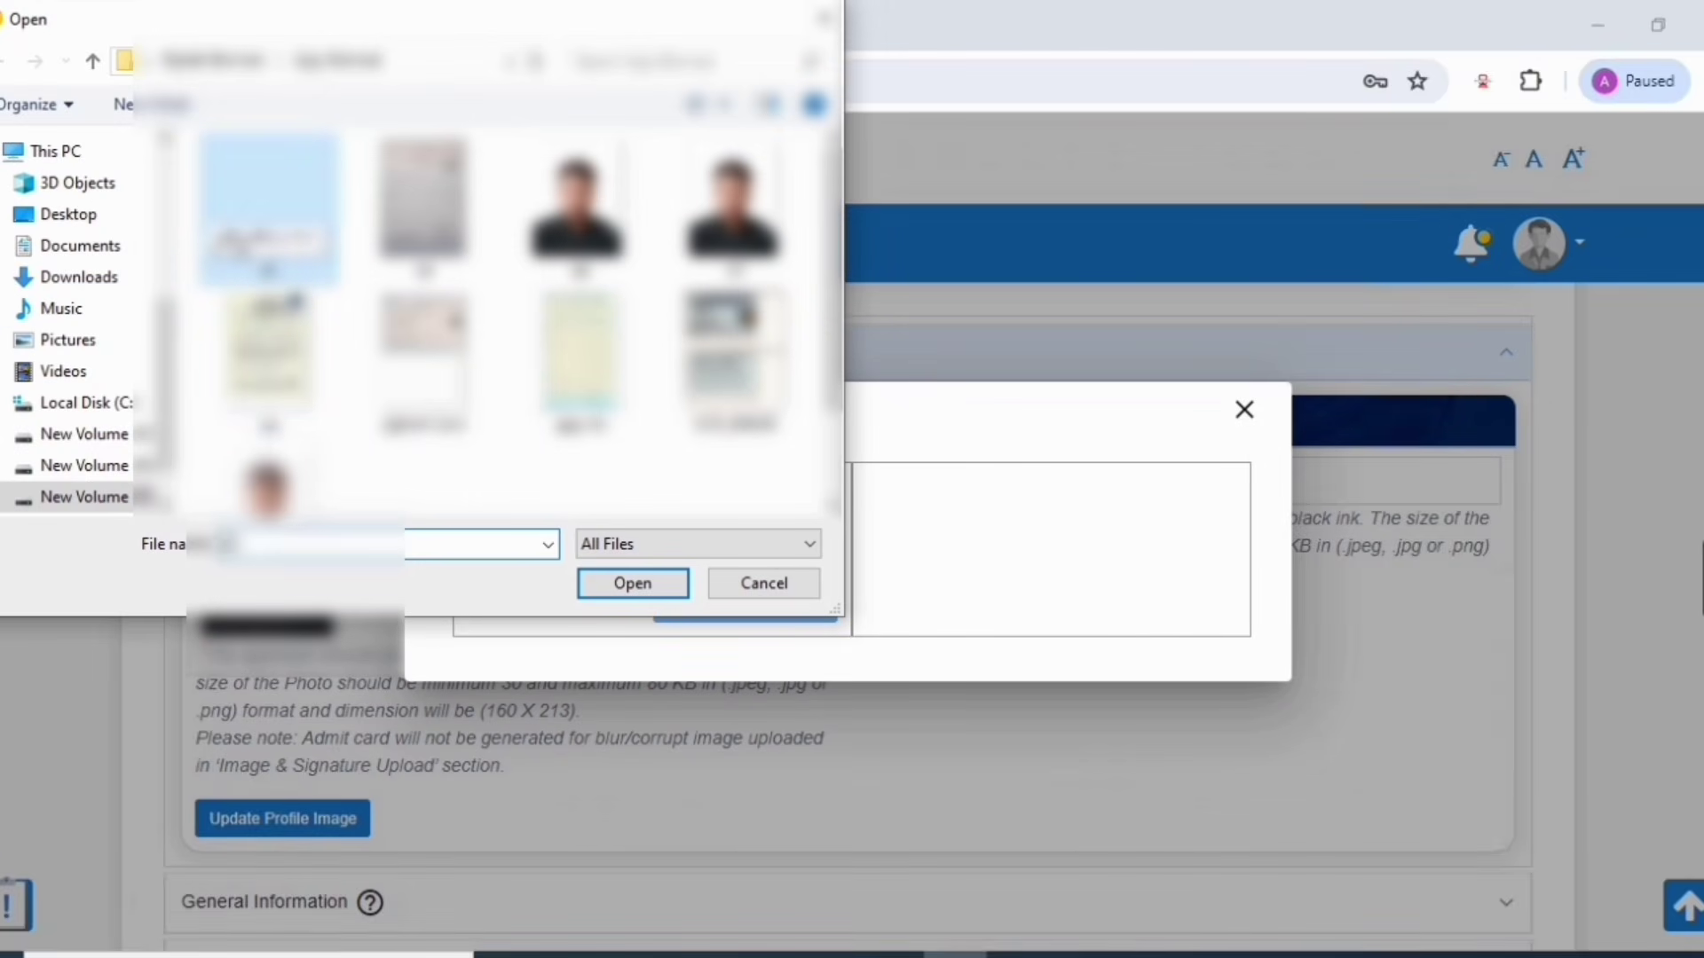
left_click(652, 586)
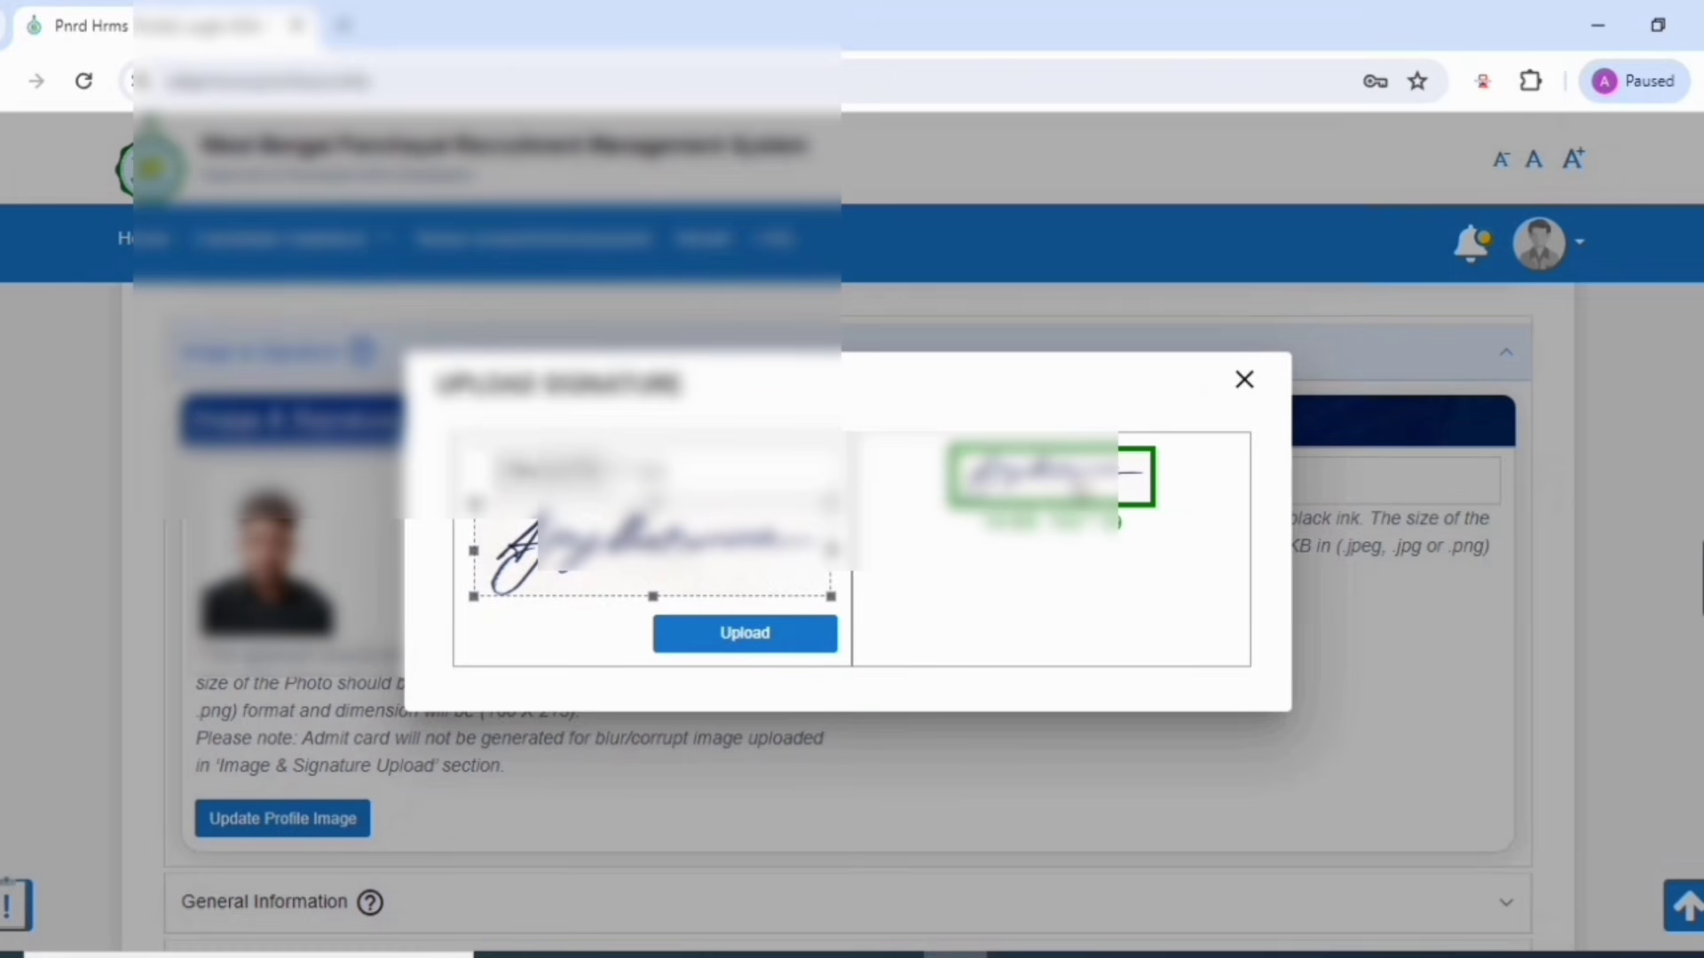
left_click(740, 638)
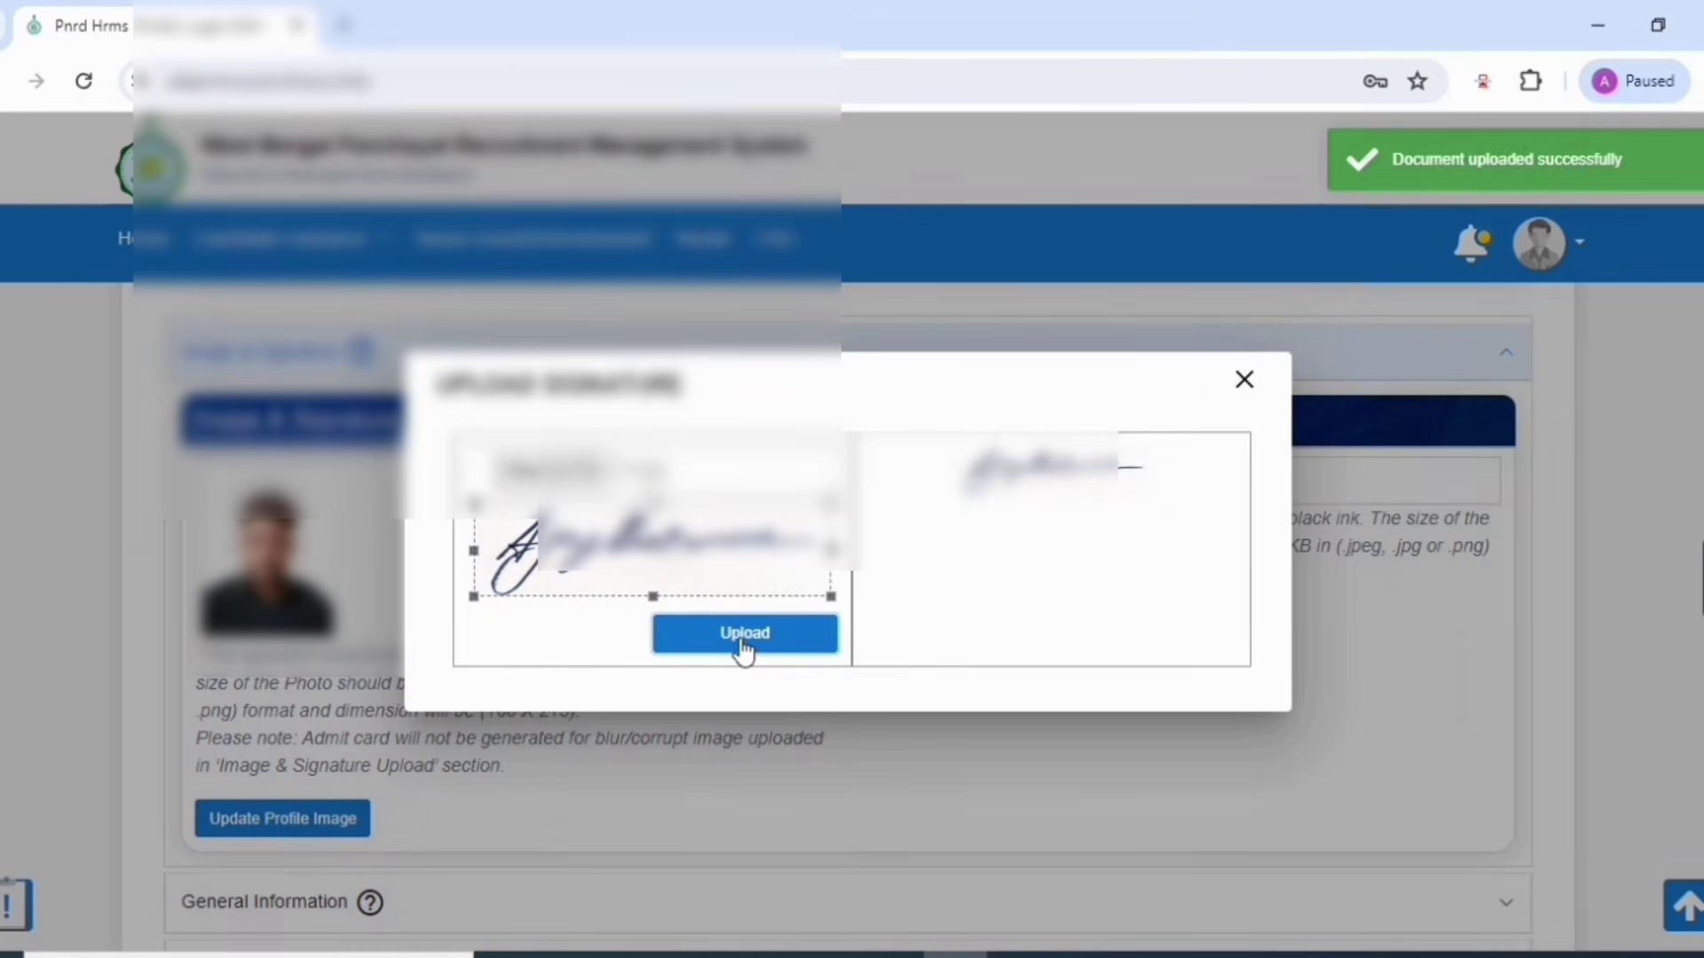
left_click(1243, 391)
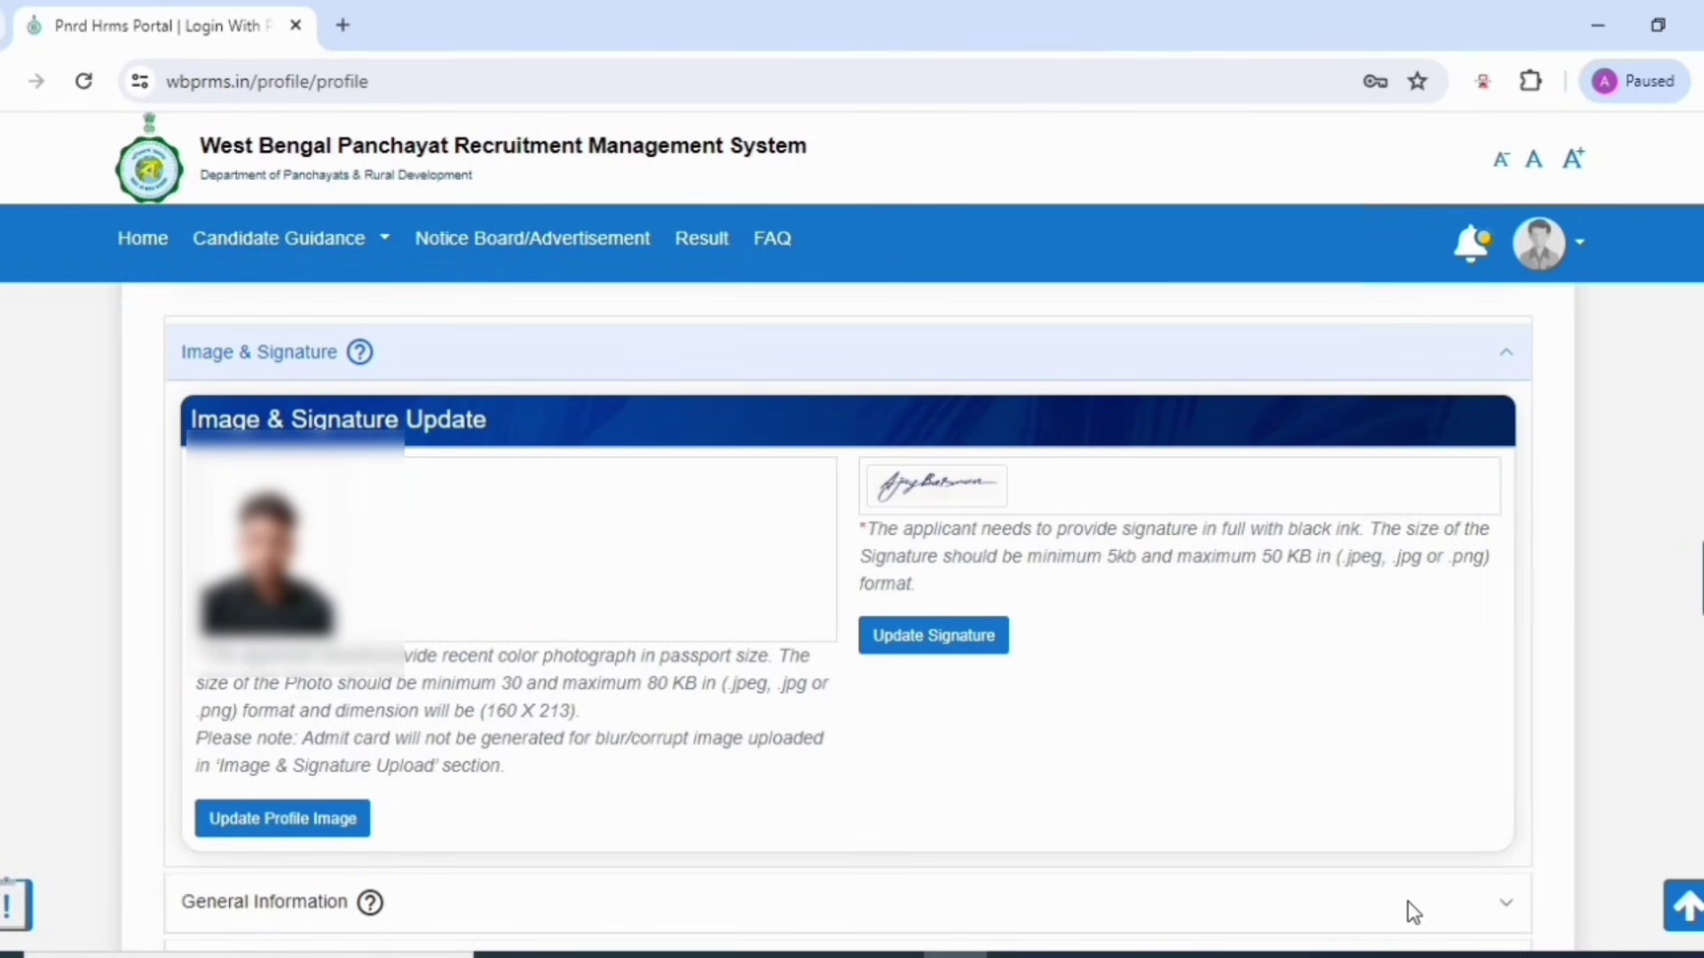
Step: Open the General Information details for editing and set marital status to Single, blood group to A+ and computer literate to Yes
scroll(1408, 918, "down", 5)
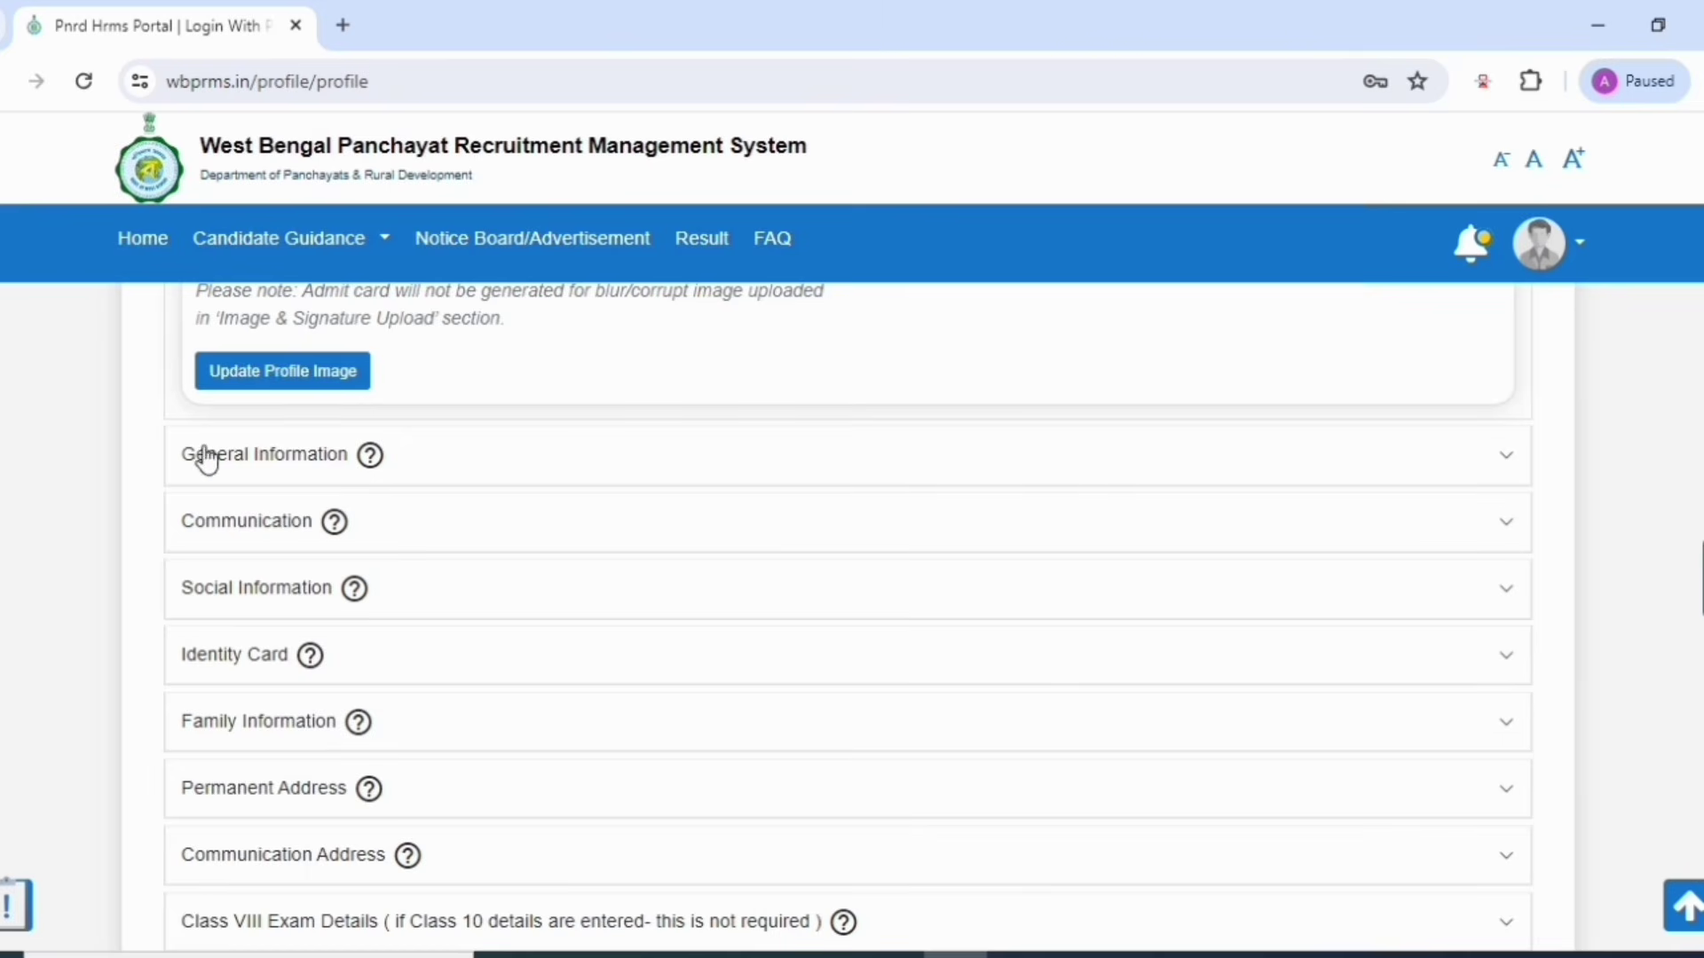
scroll(300, 473, "down", 2)
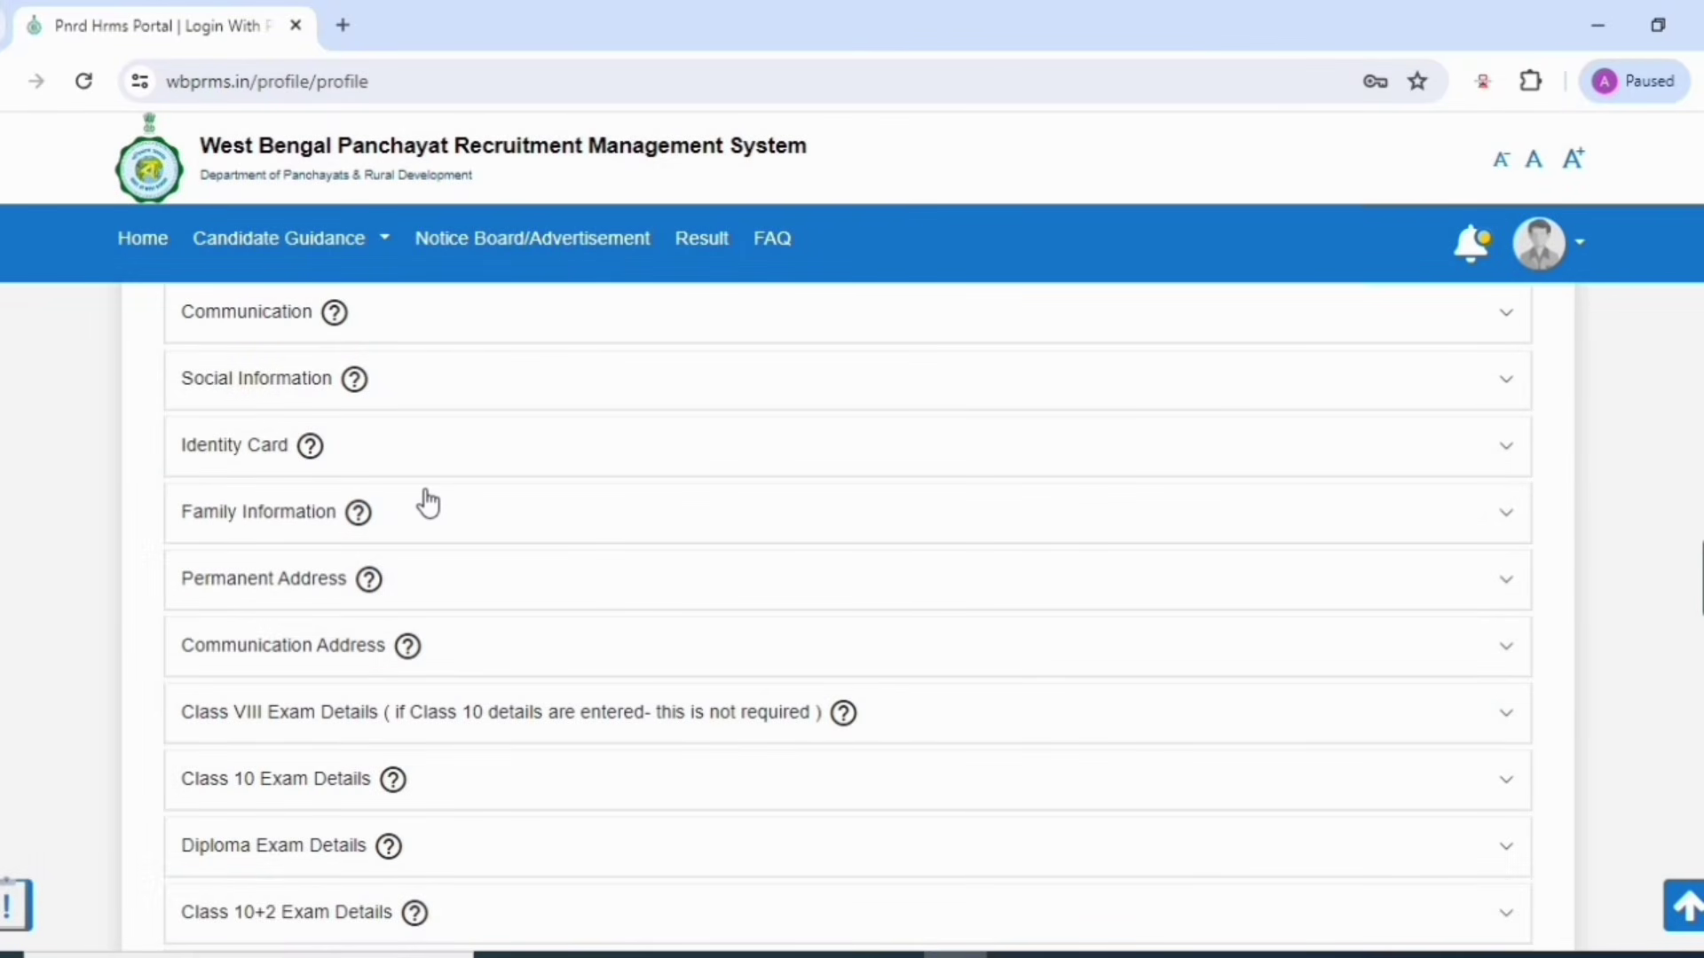
scroll(1401, 888, "up", 4)
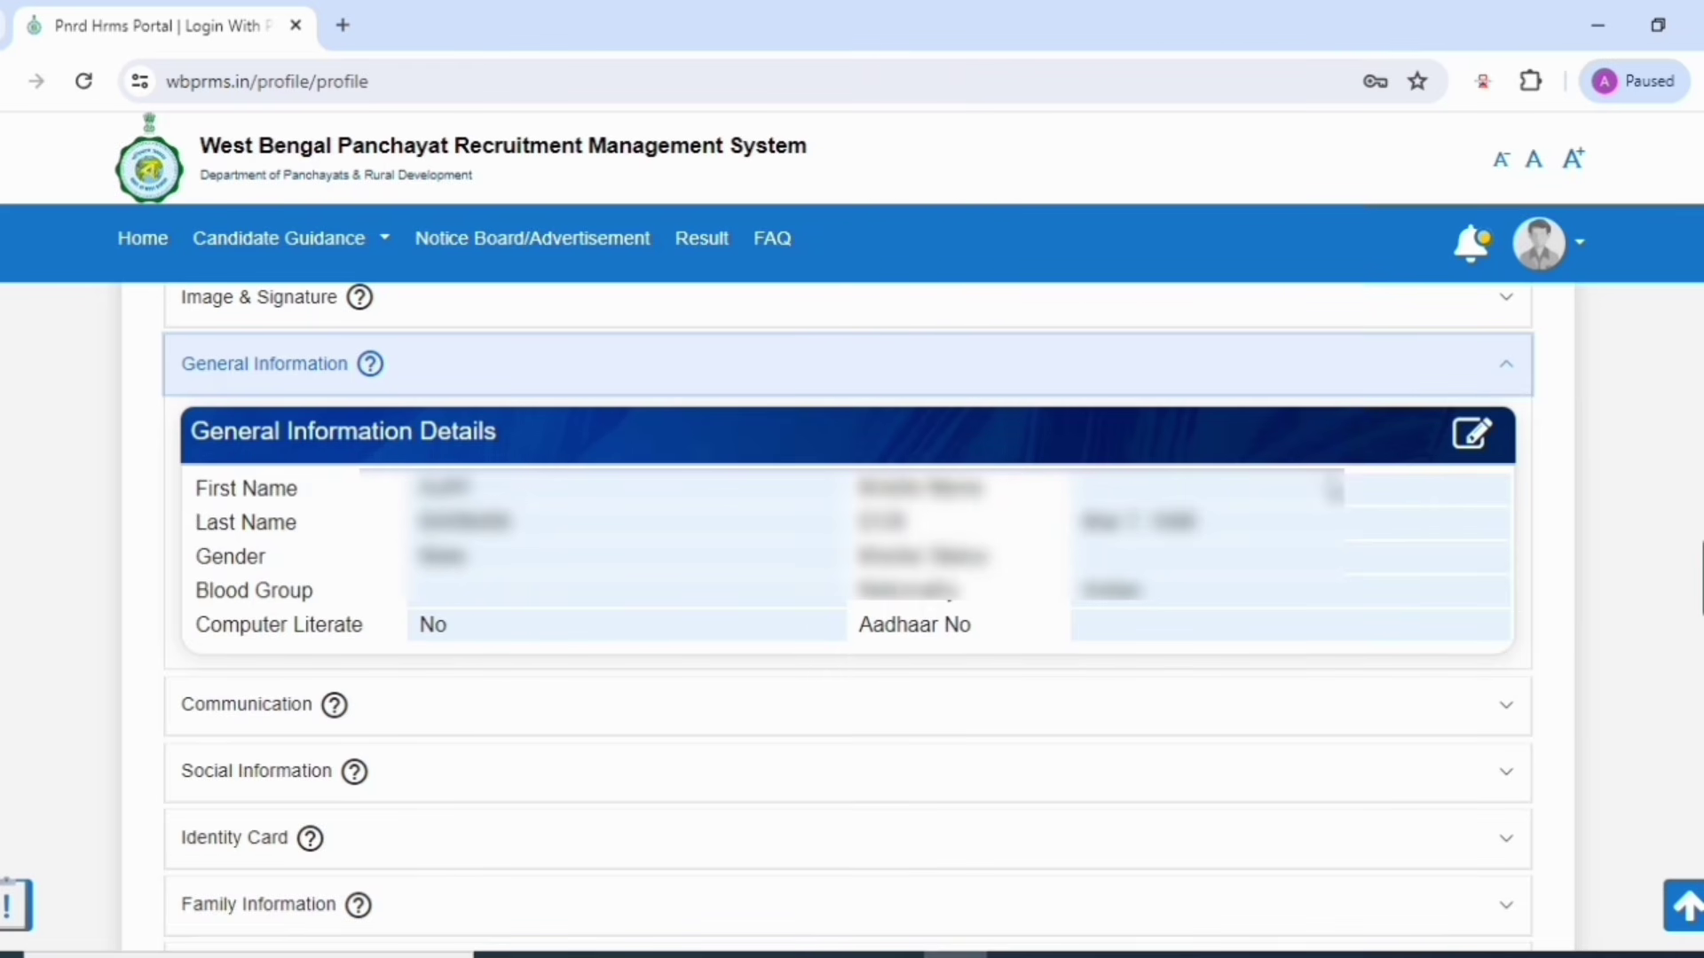
left_click(1477, 441)
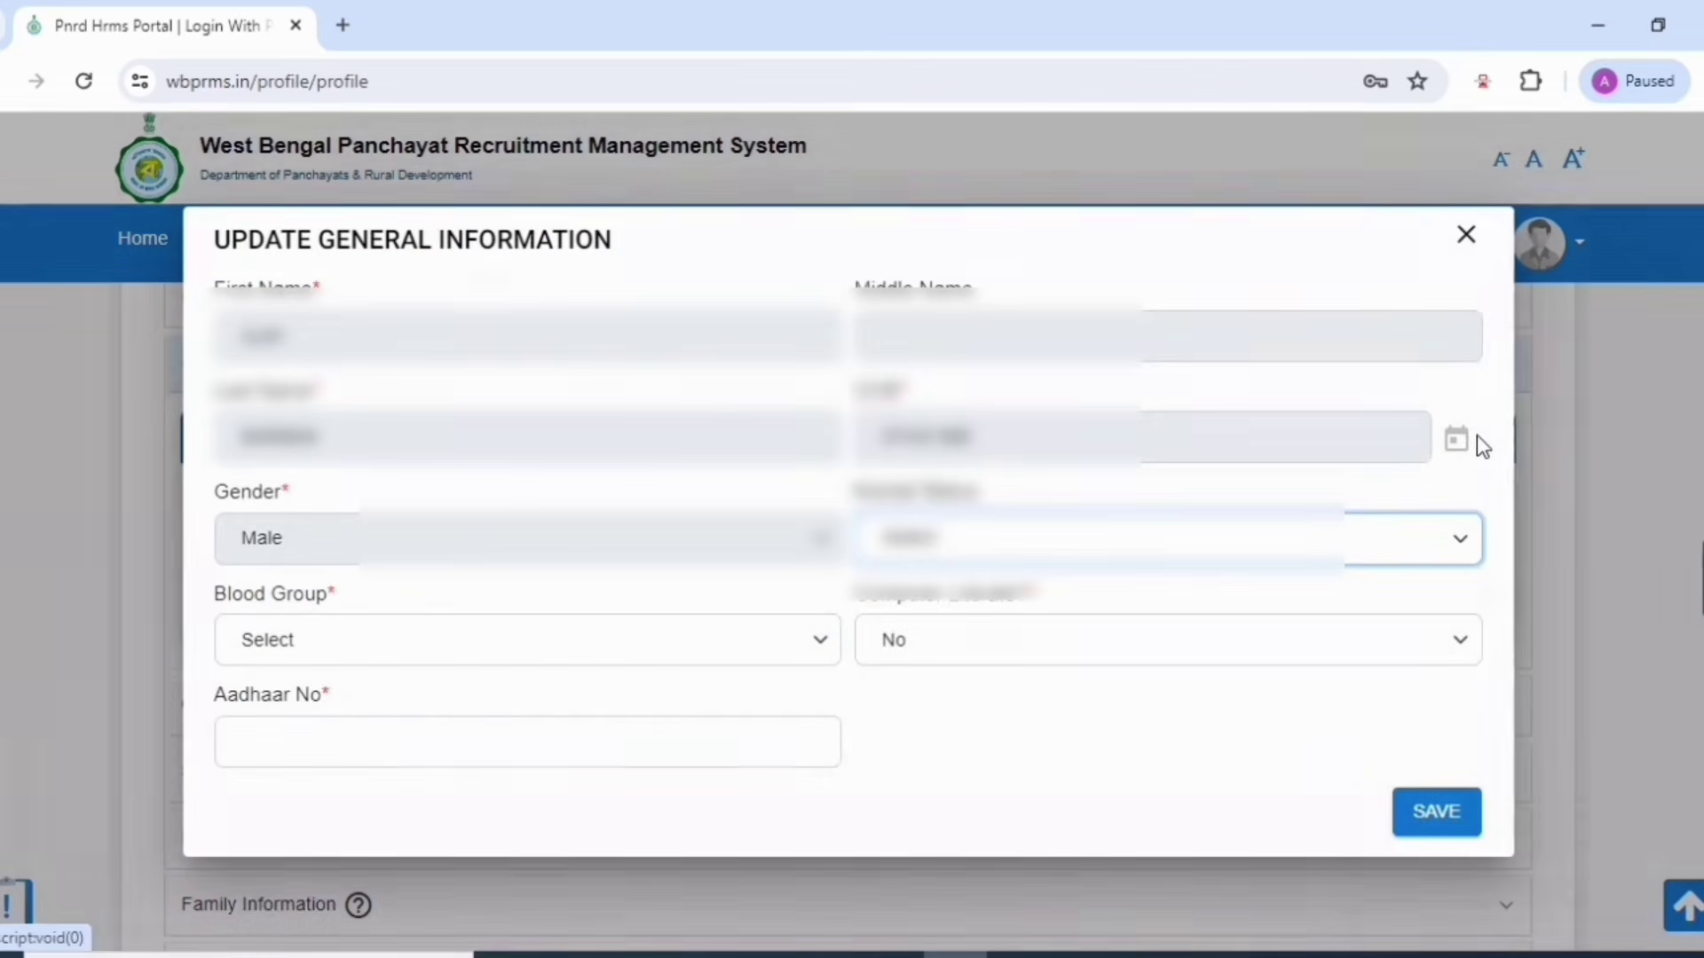
left_click(1052, 543)
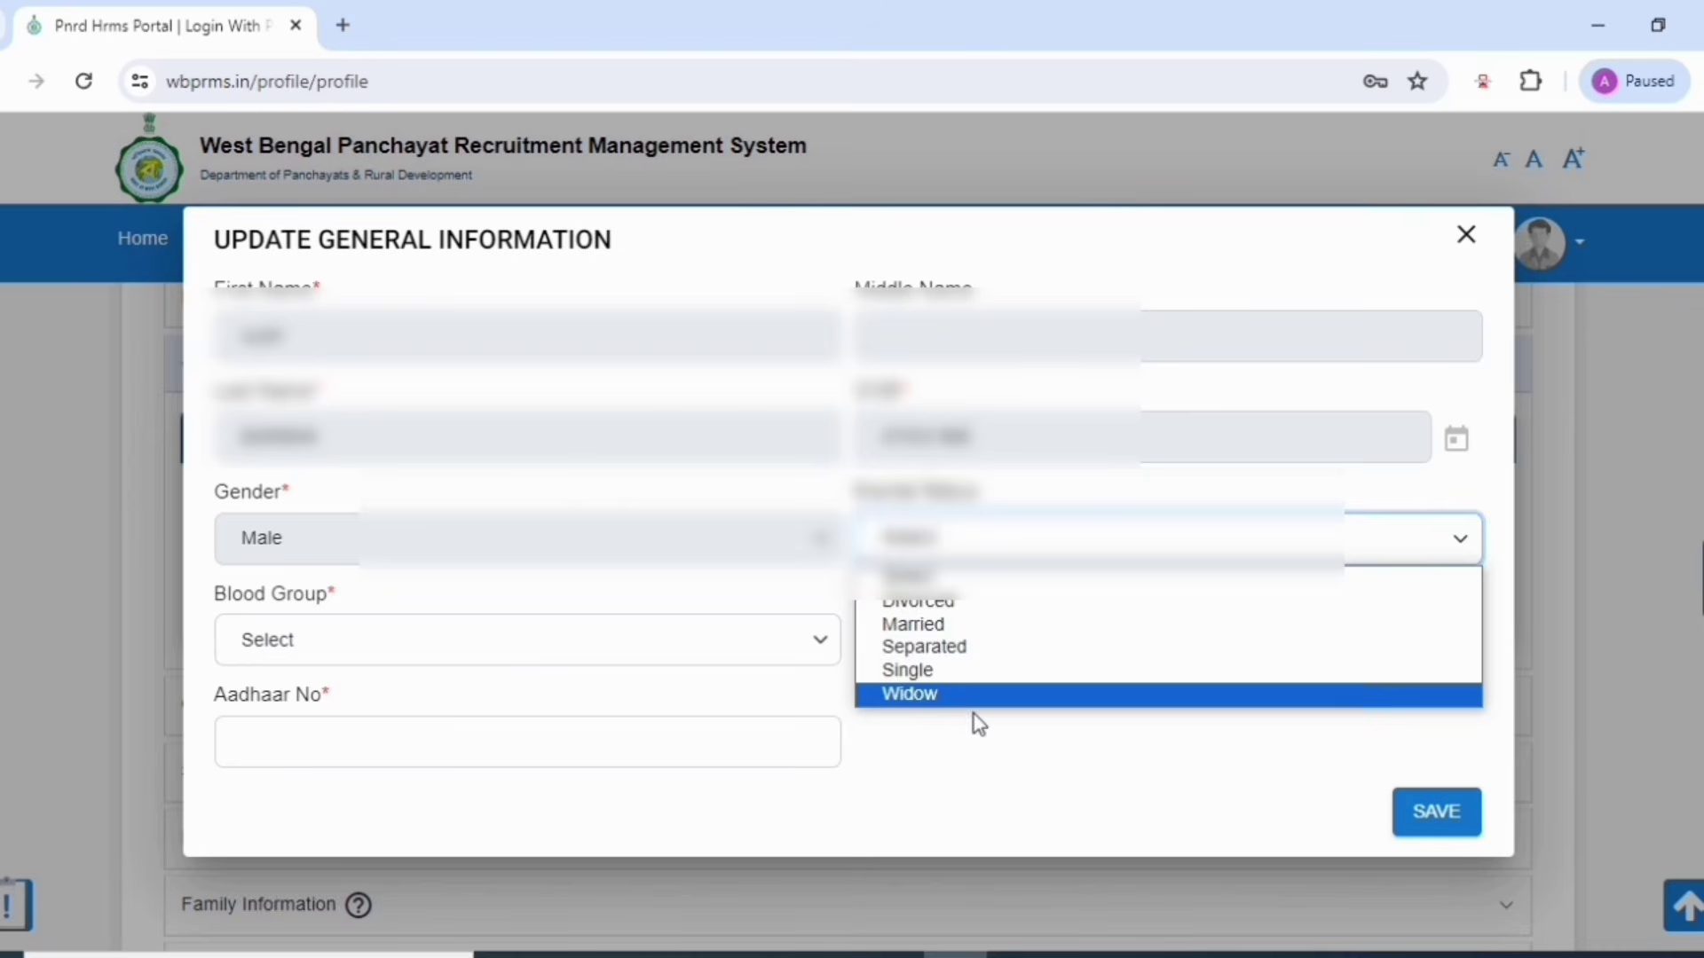
left_click(940, 671)
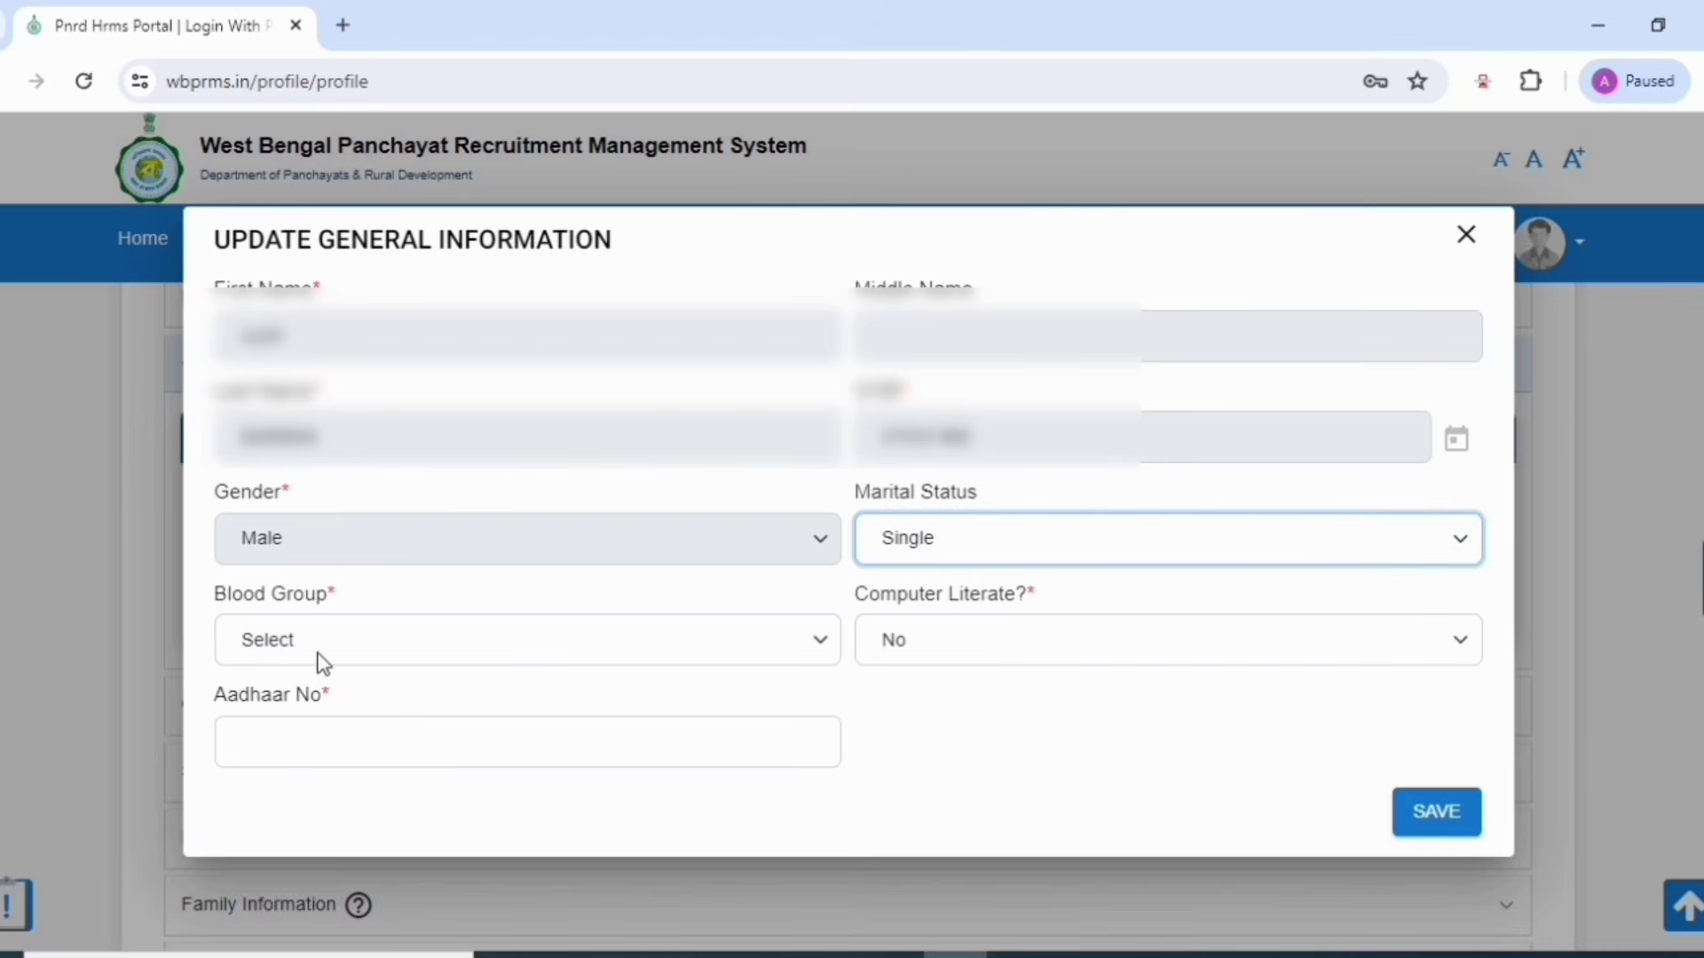
left_click(349, 642)
left_click(349, 706)
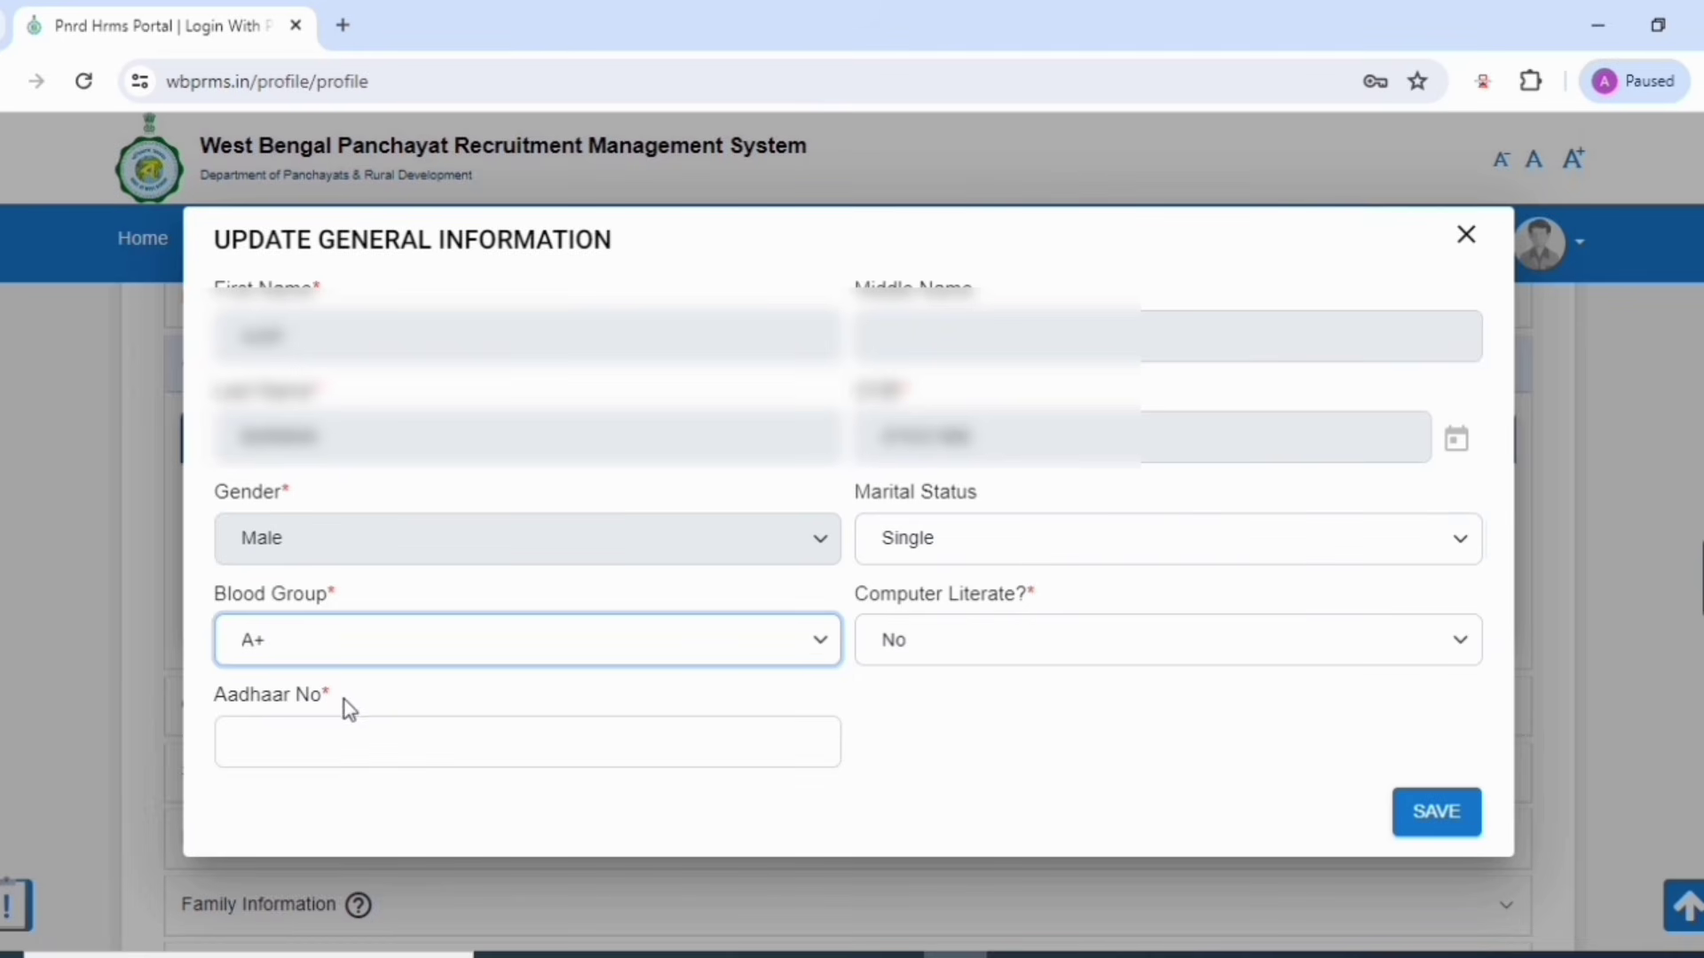
left_click(918, 639)
left_click(923, 704)
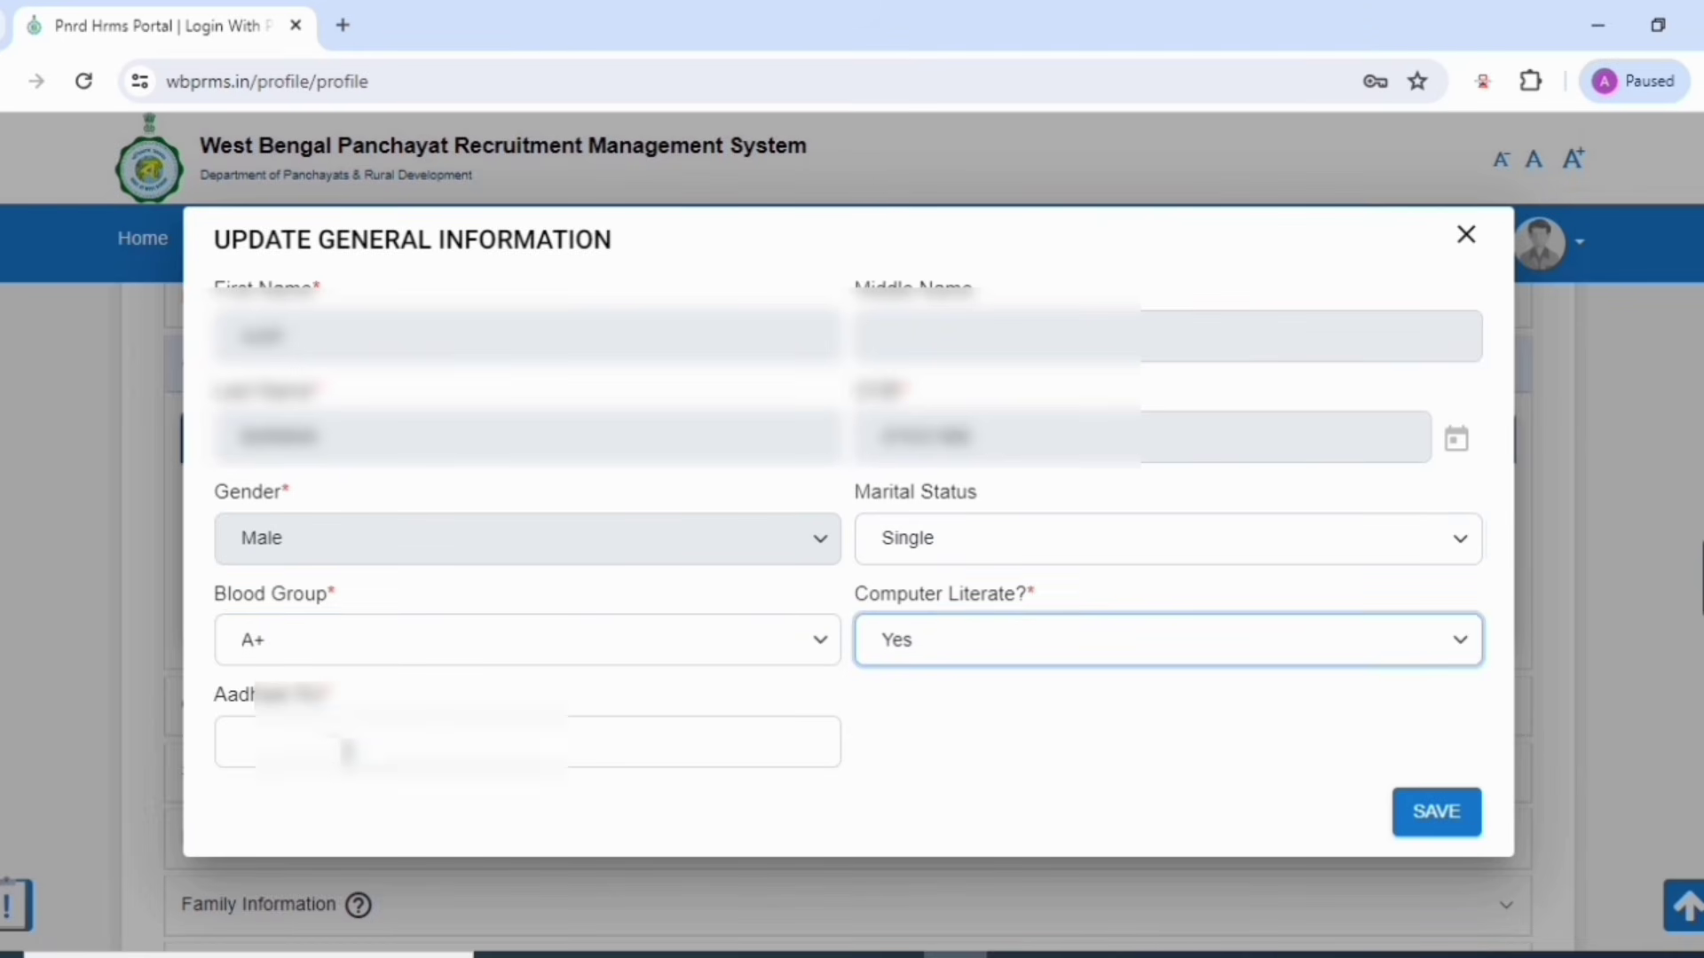
Step: Enter the candidate's Aadhaar number, save the general information and collapse its section
left_click(320, 750)
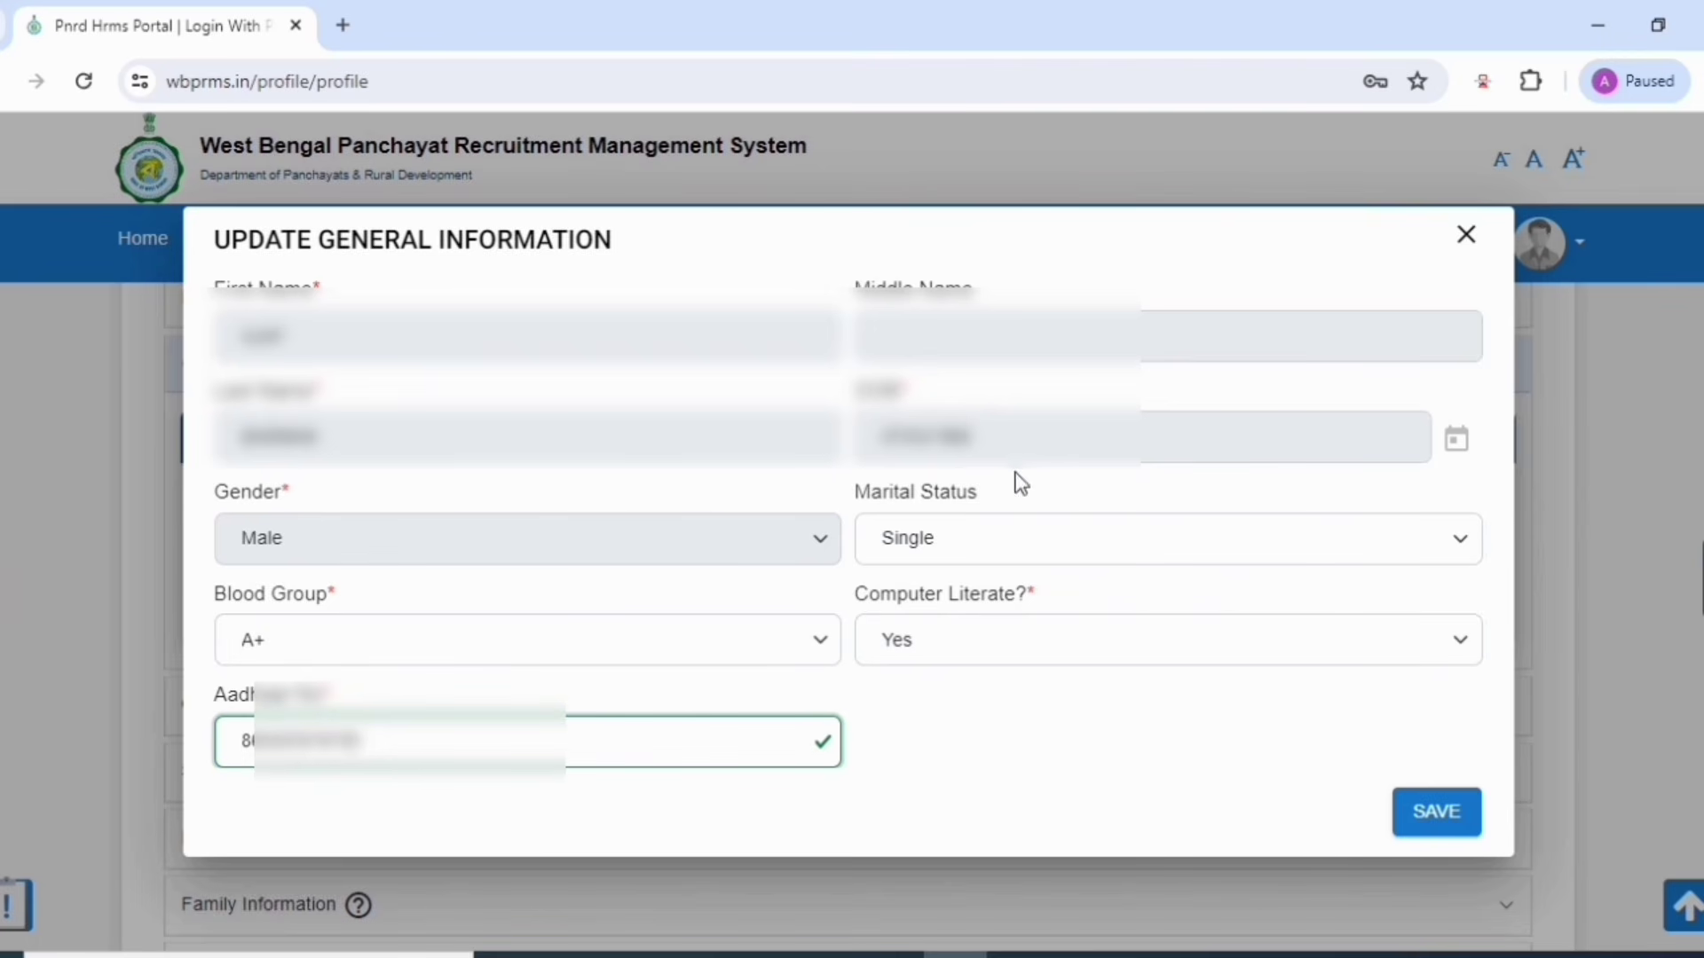
left_click(1434, 811)
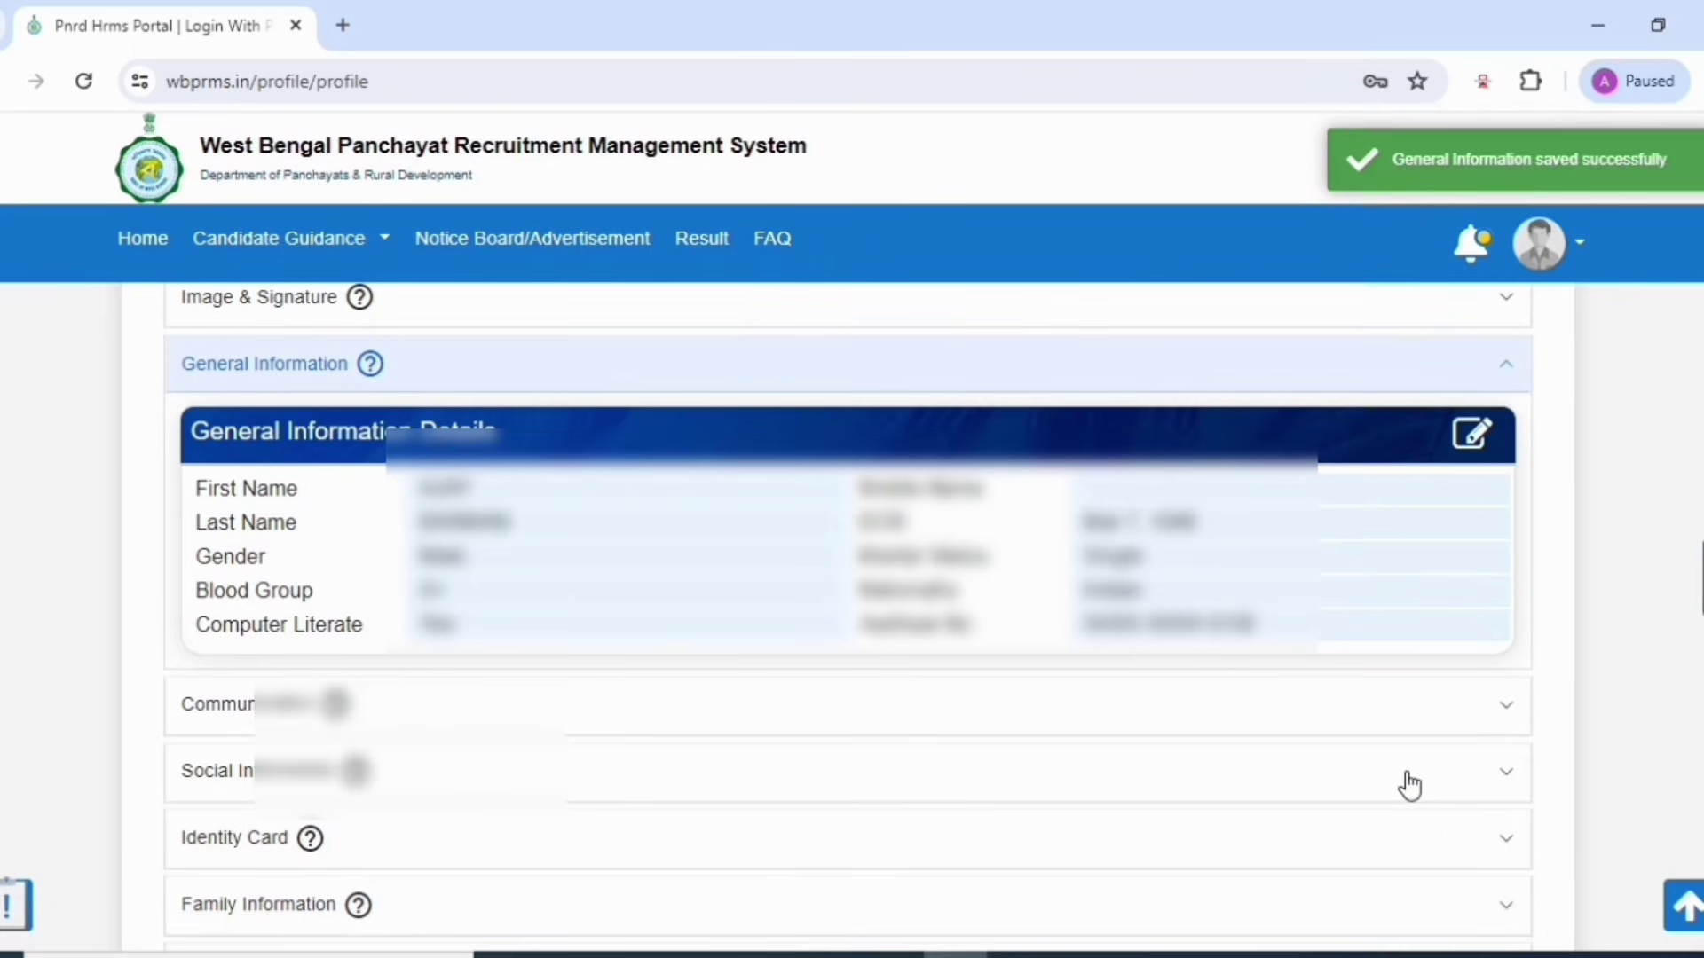
left_click(1506, 371)
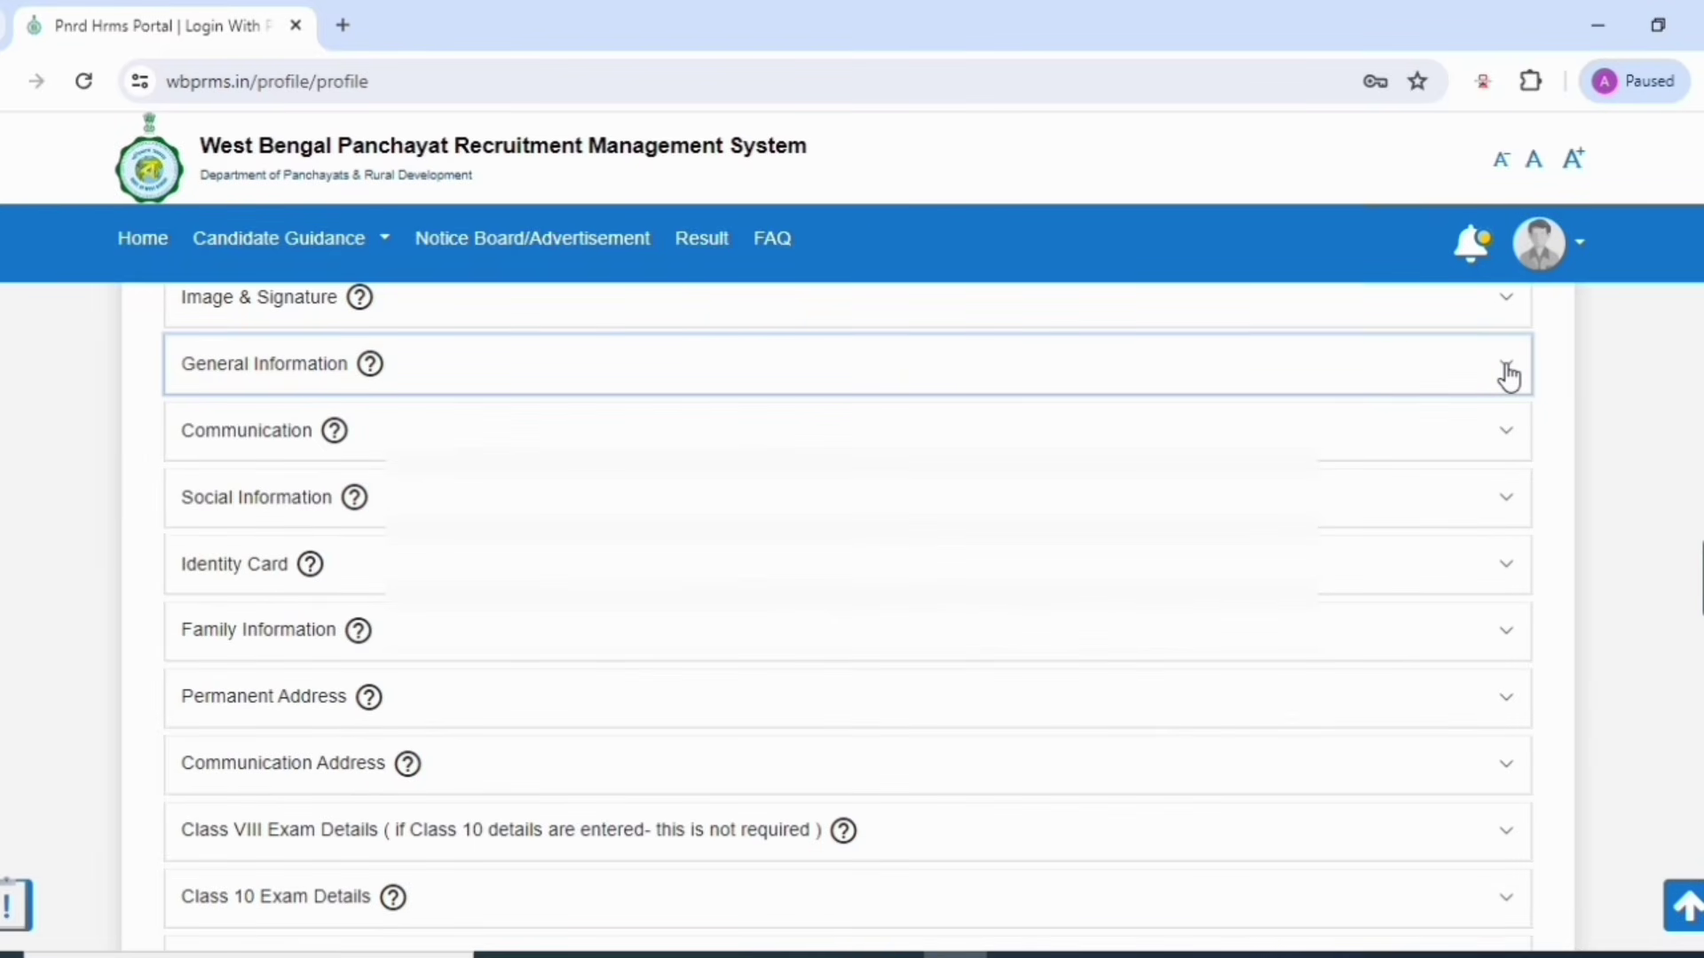
Step: Check the Communication details, and save the Social Information with religion Hinduism and social category Scheduled Caste
left_click(291, 448)
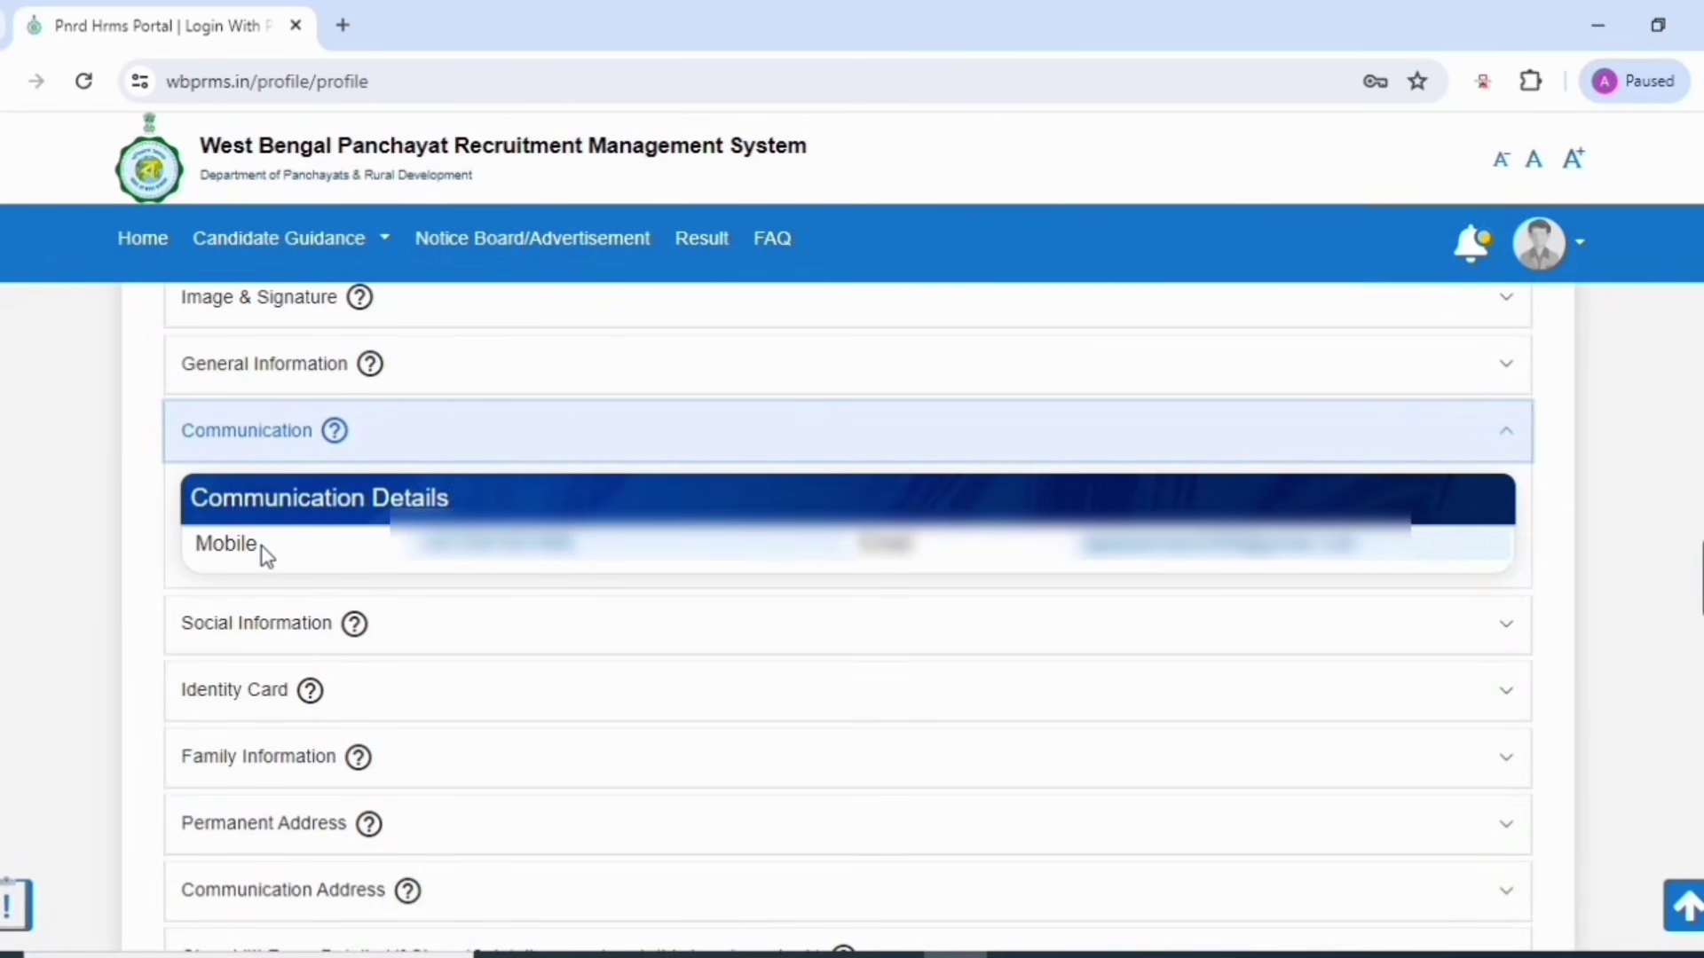
left_click(1508, 441)
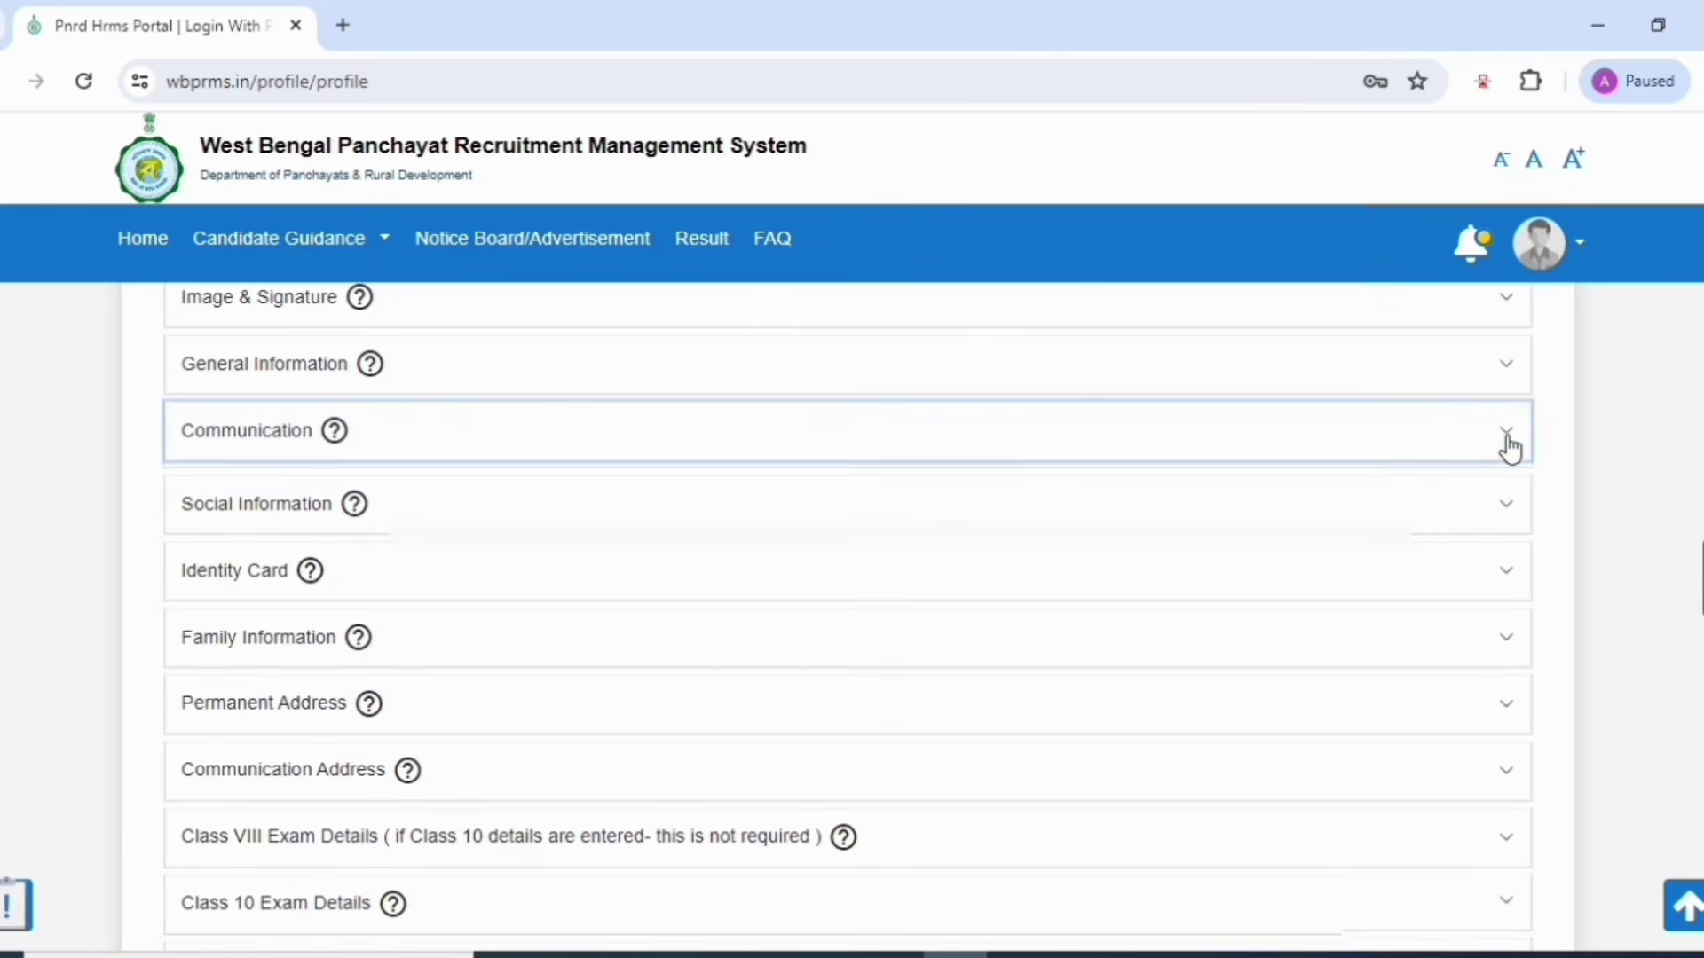
left_click(273, 503)
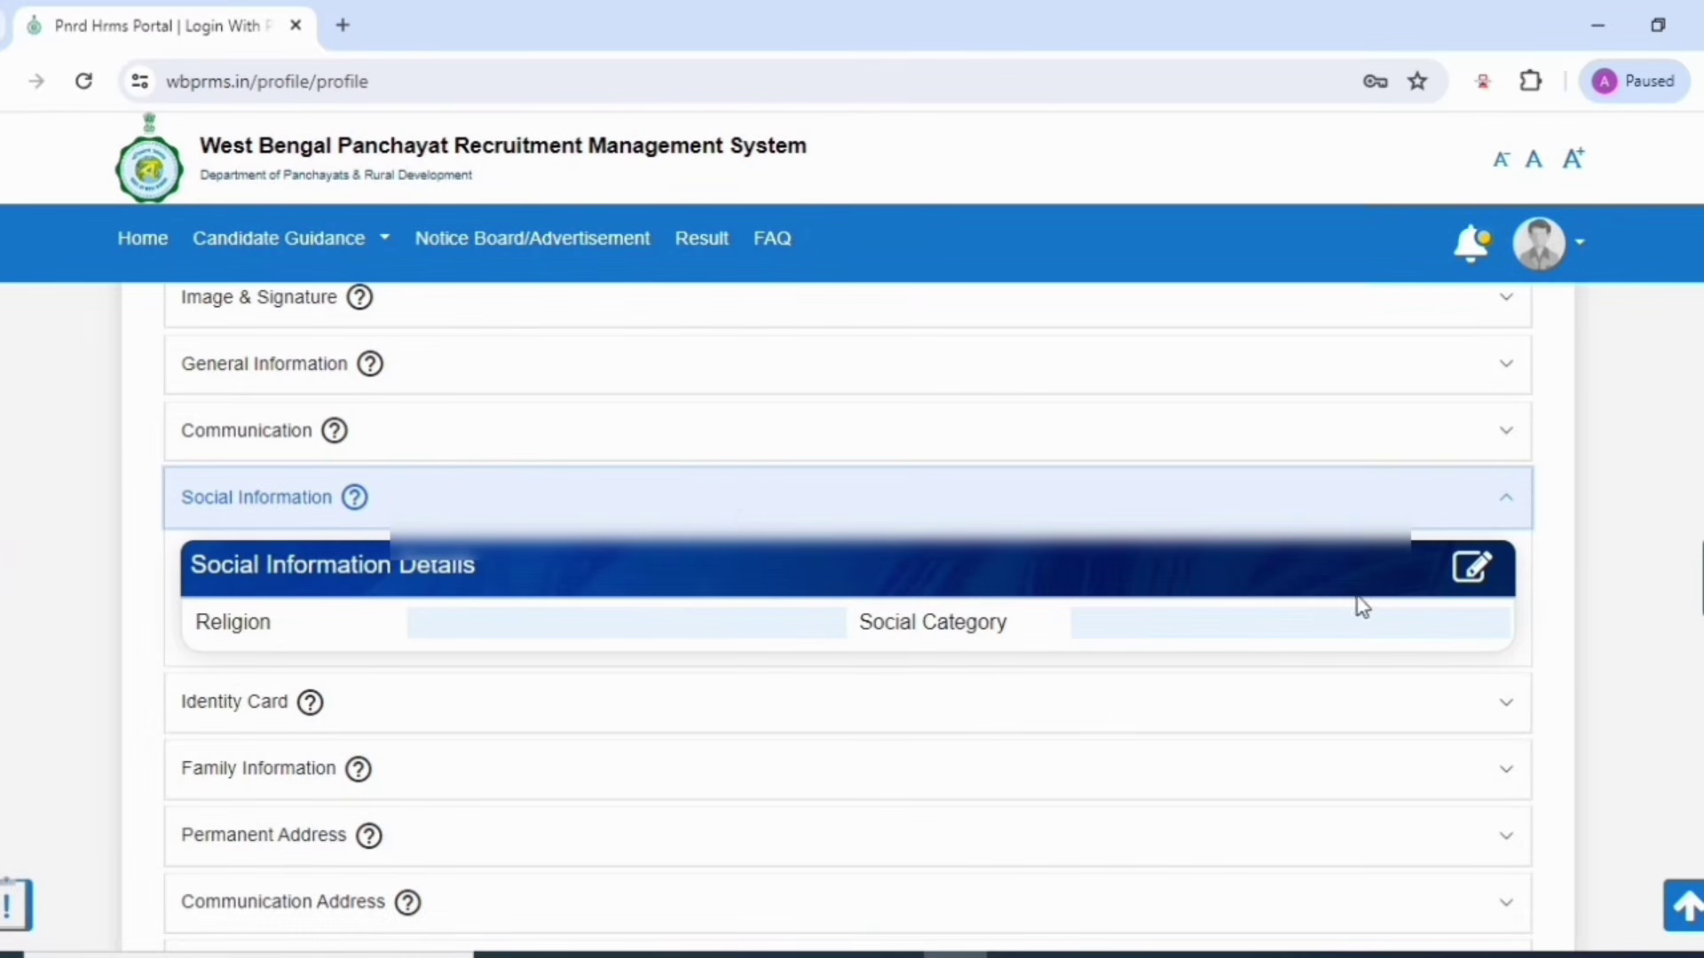
left_click(1472, 568)
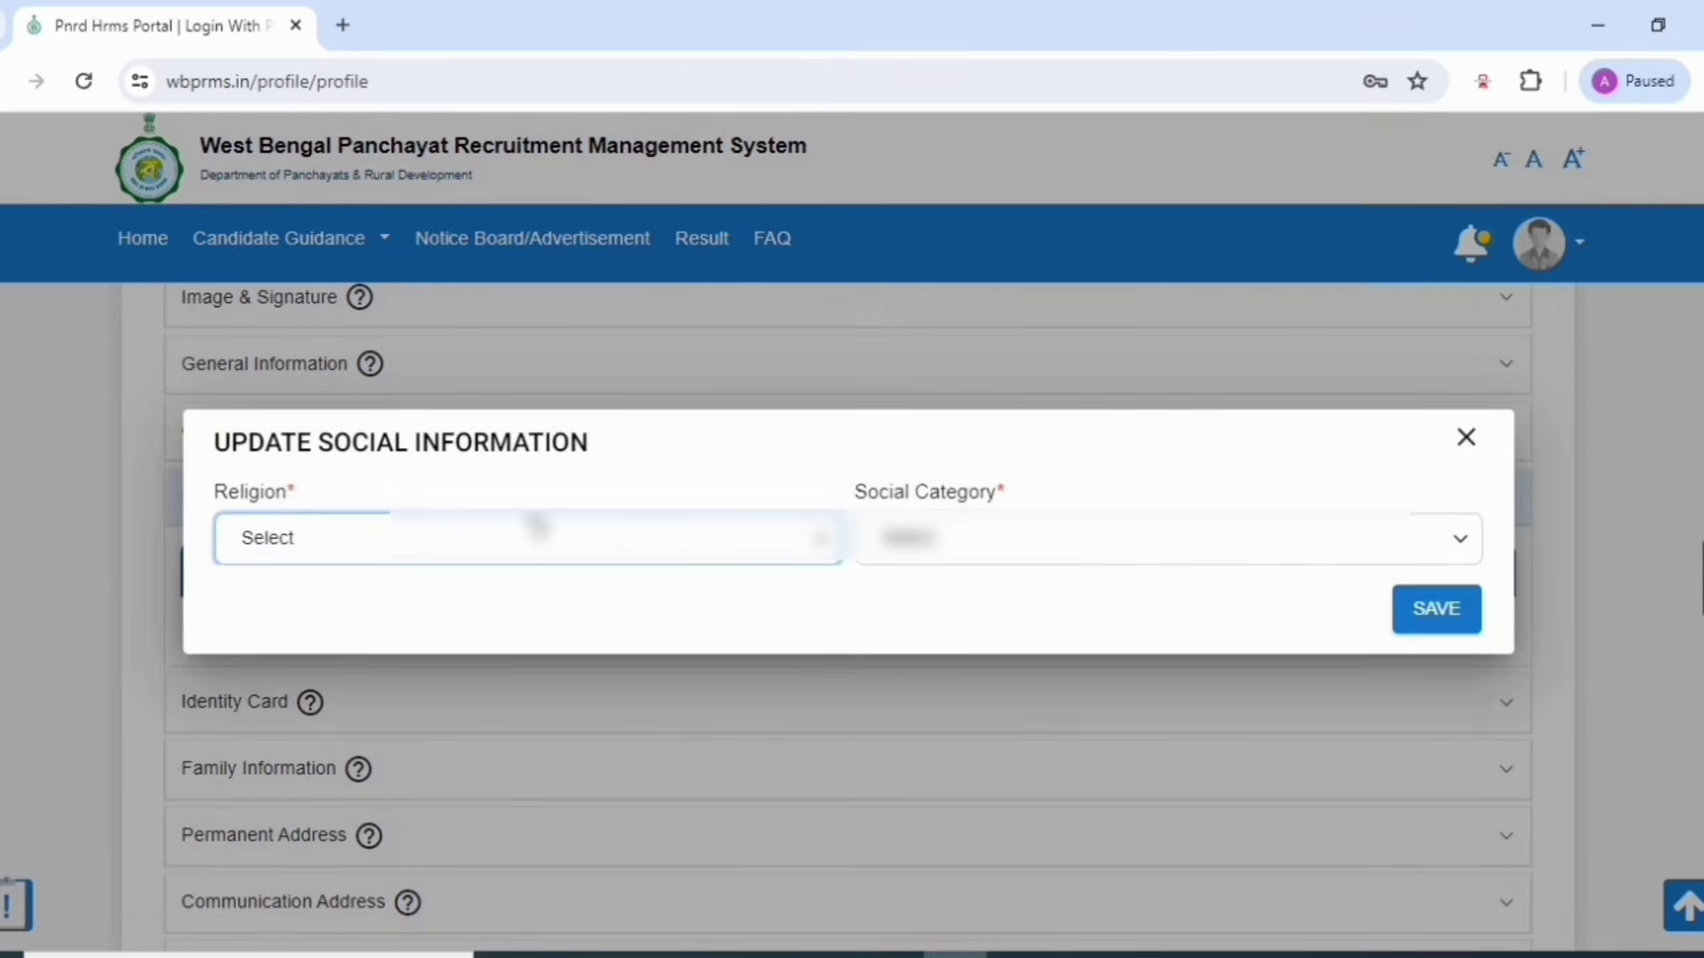
left_click(597, 538)
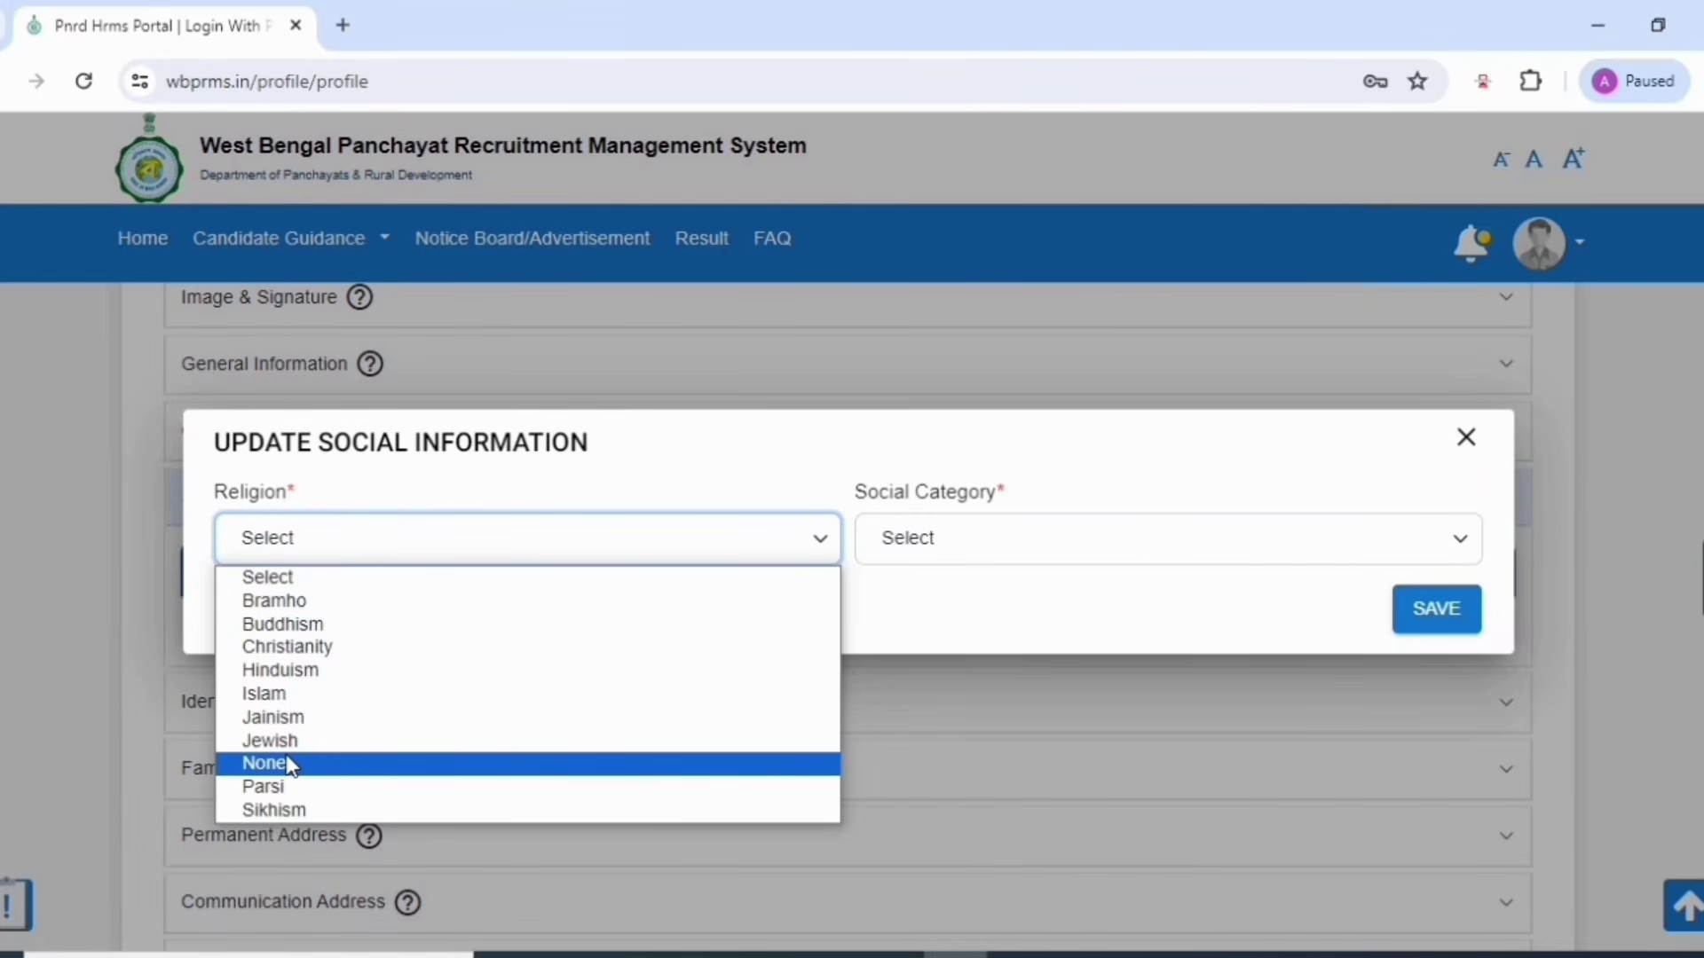
left_click(305, 673)
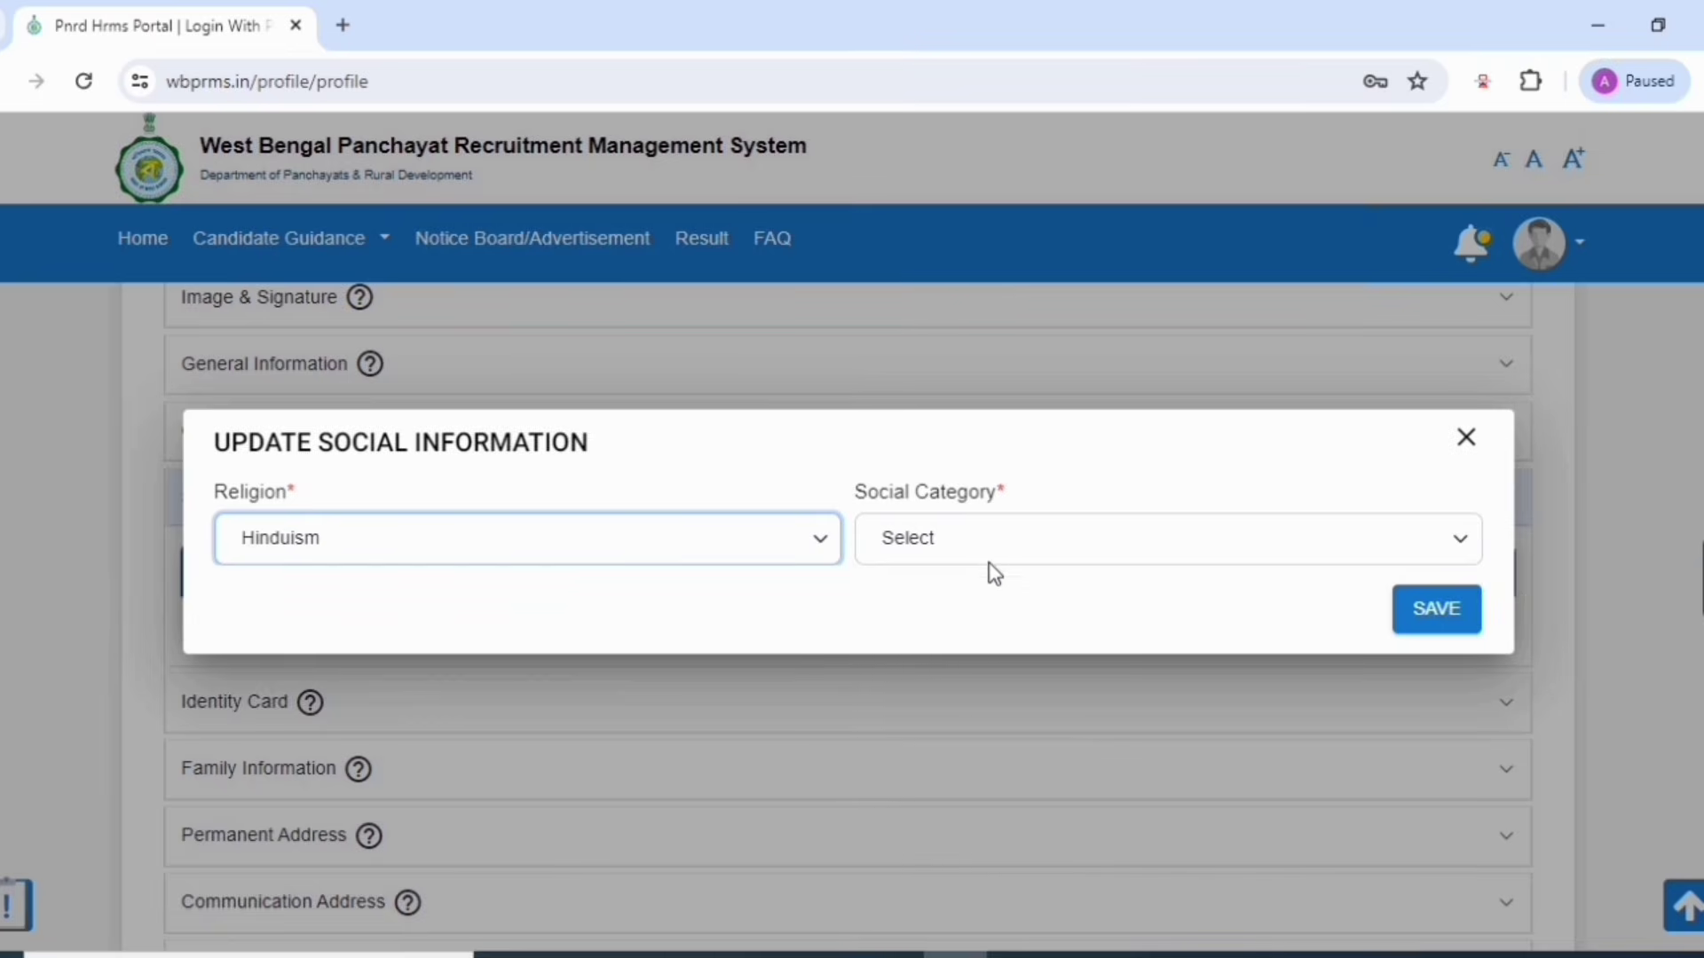
left_click(986, 539)
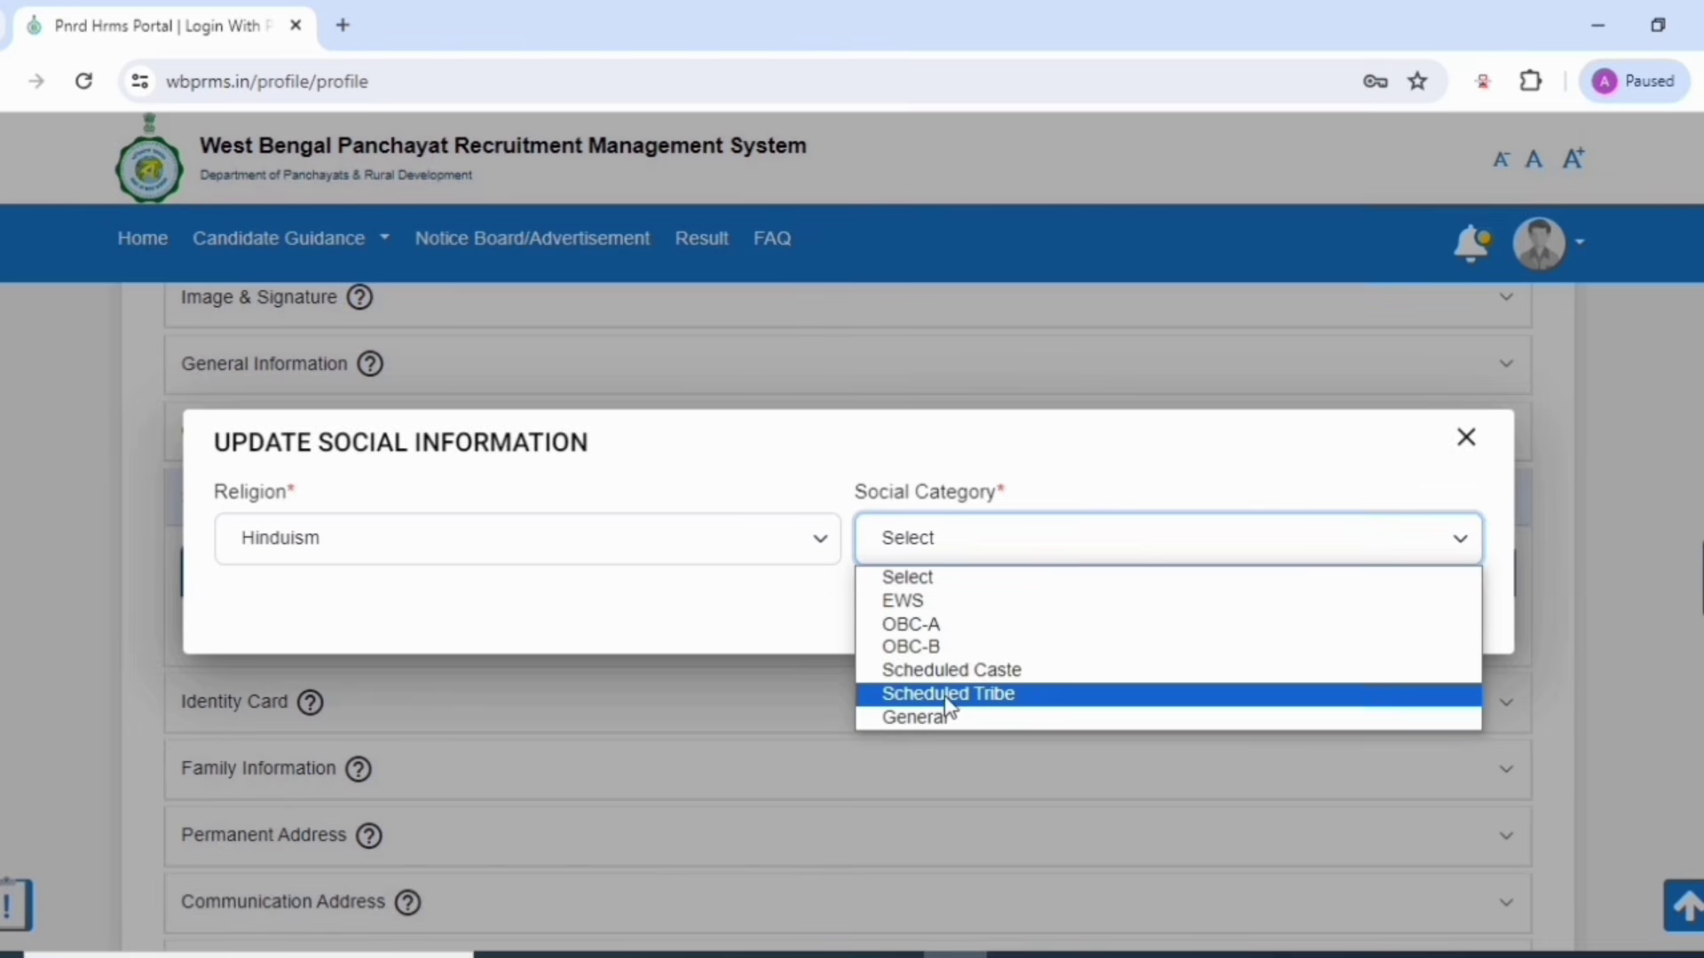
left_click(951, 671)
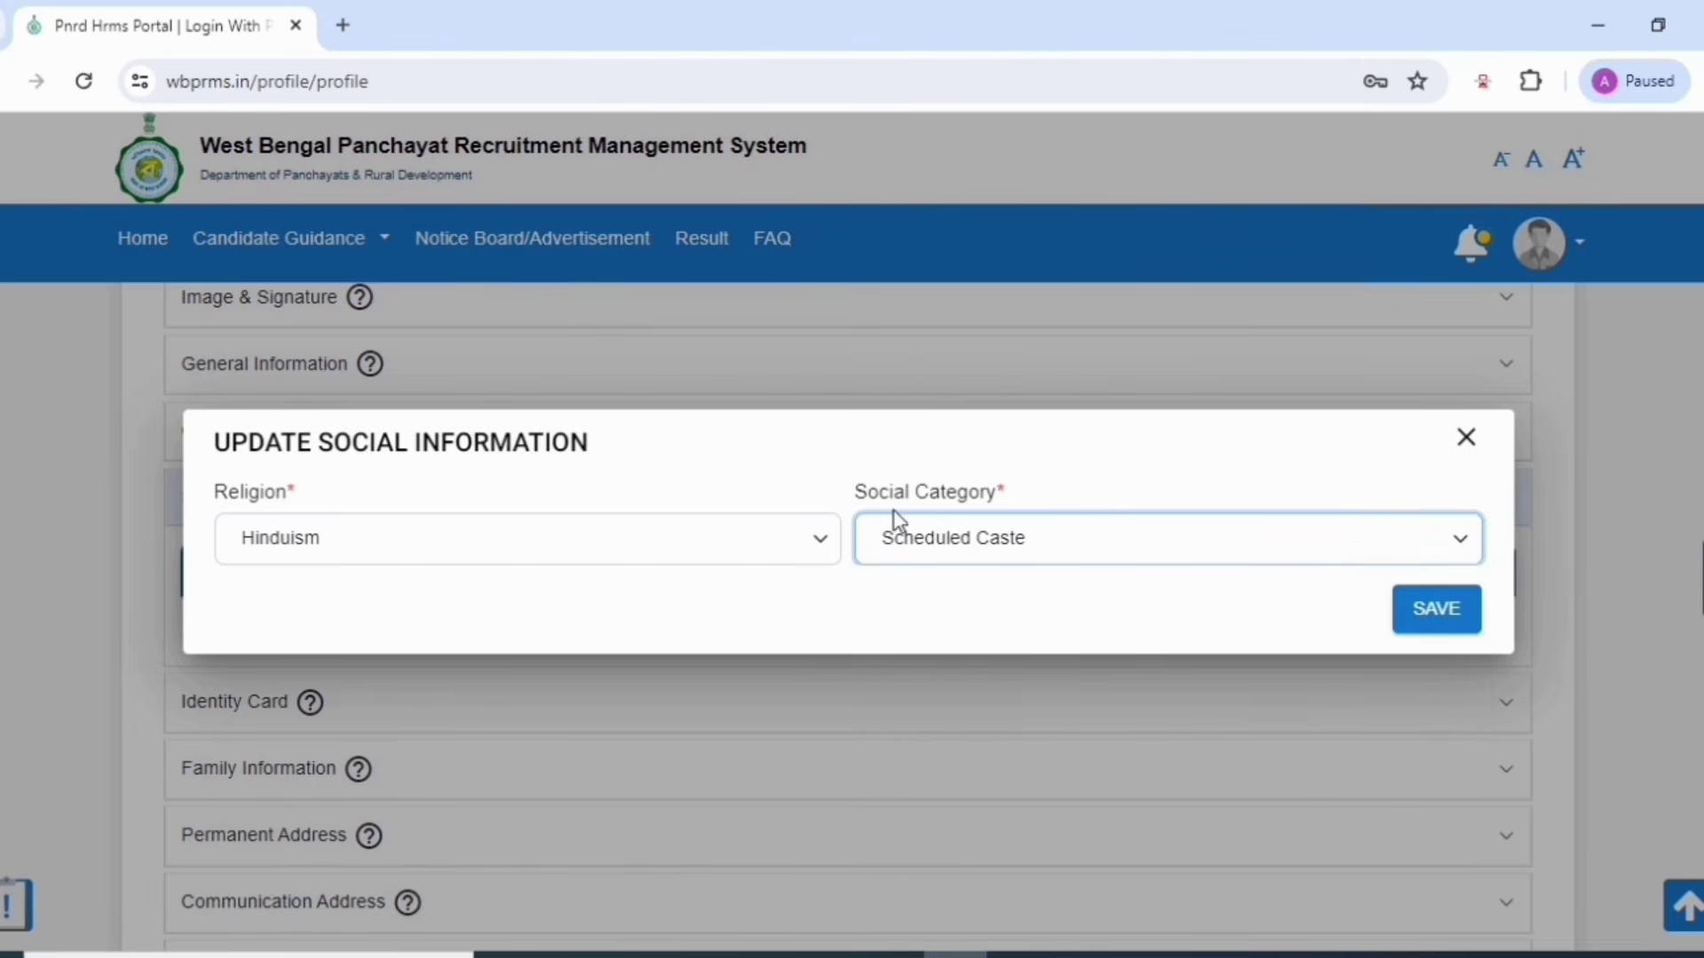
left_click(1441, 623)
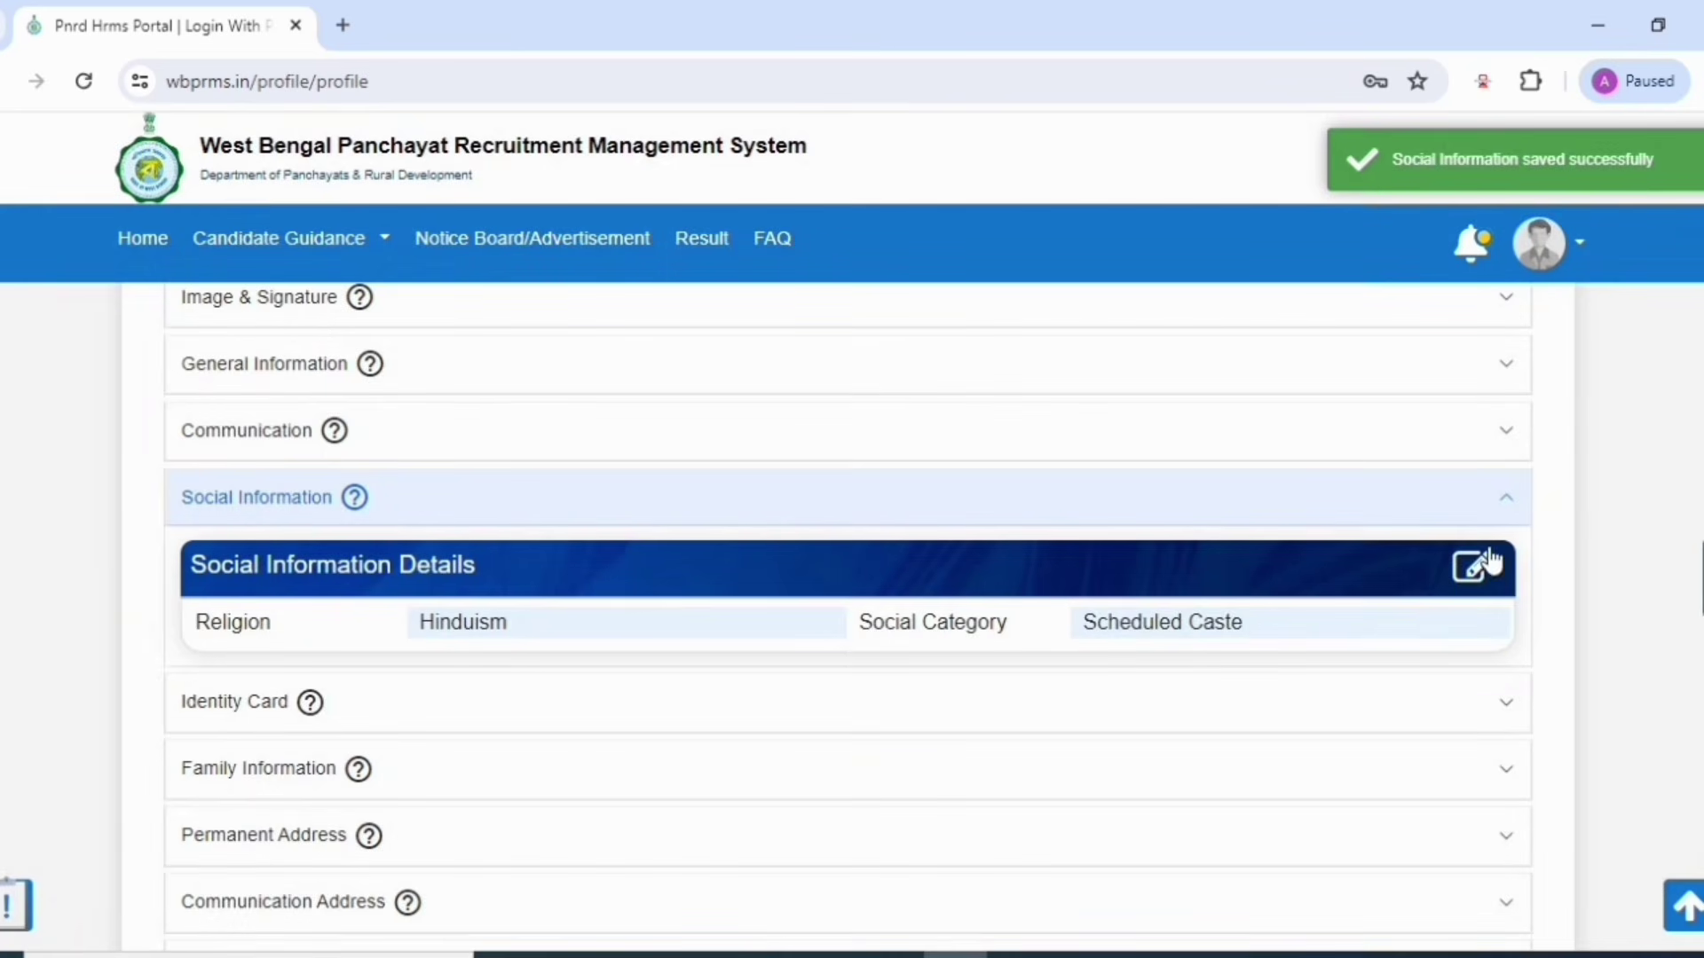
left_click(1511, 508)
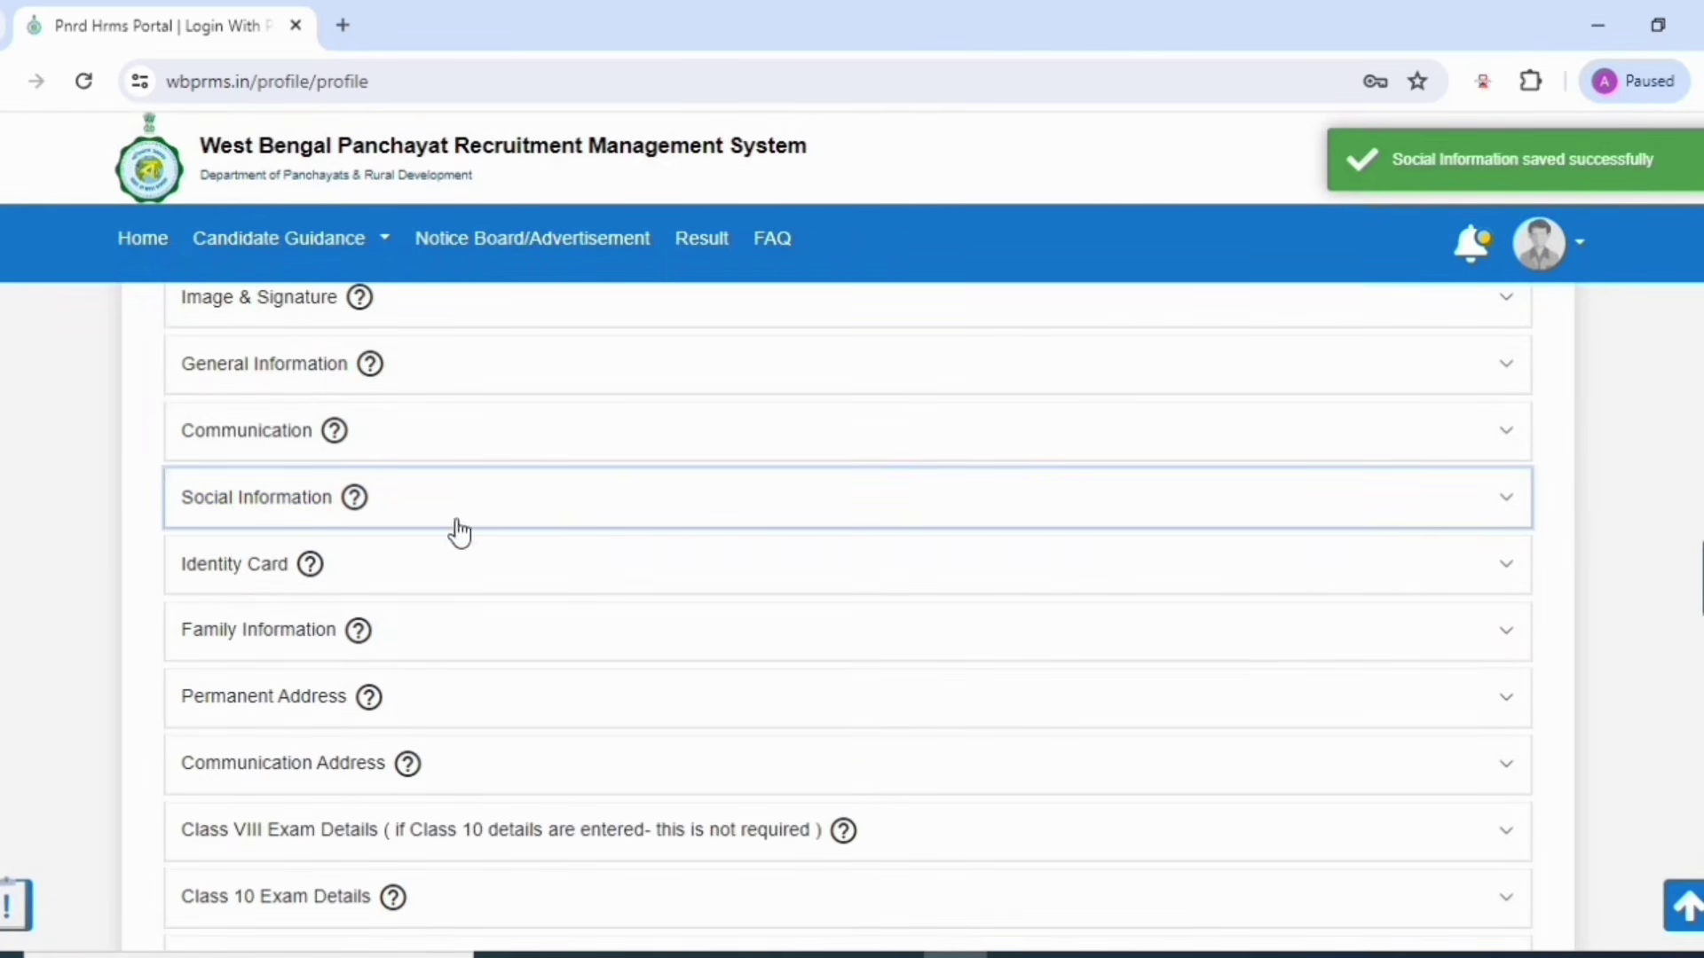
Step: Save the Identity Card details with card type Driving Licence and the candidate's ID card number, and collapse the section
left_click(264, 575)
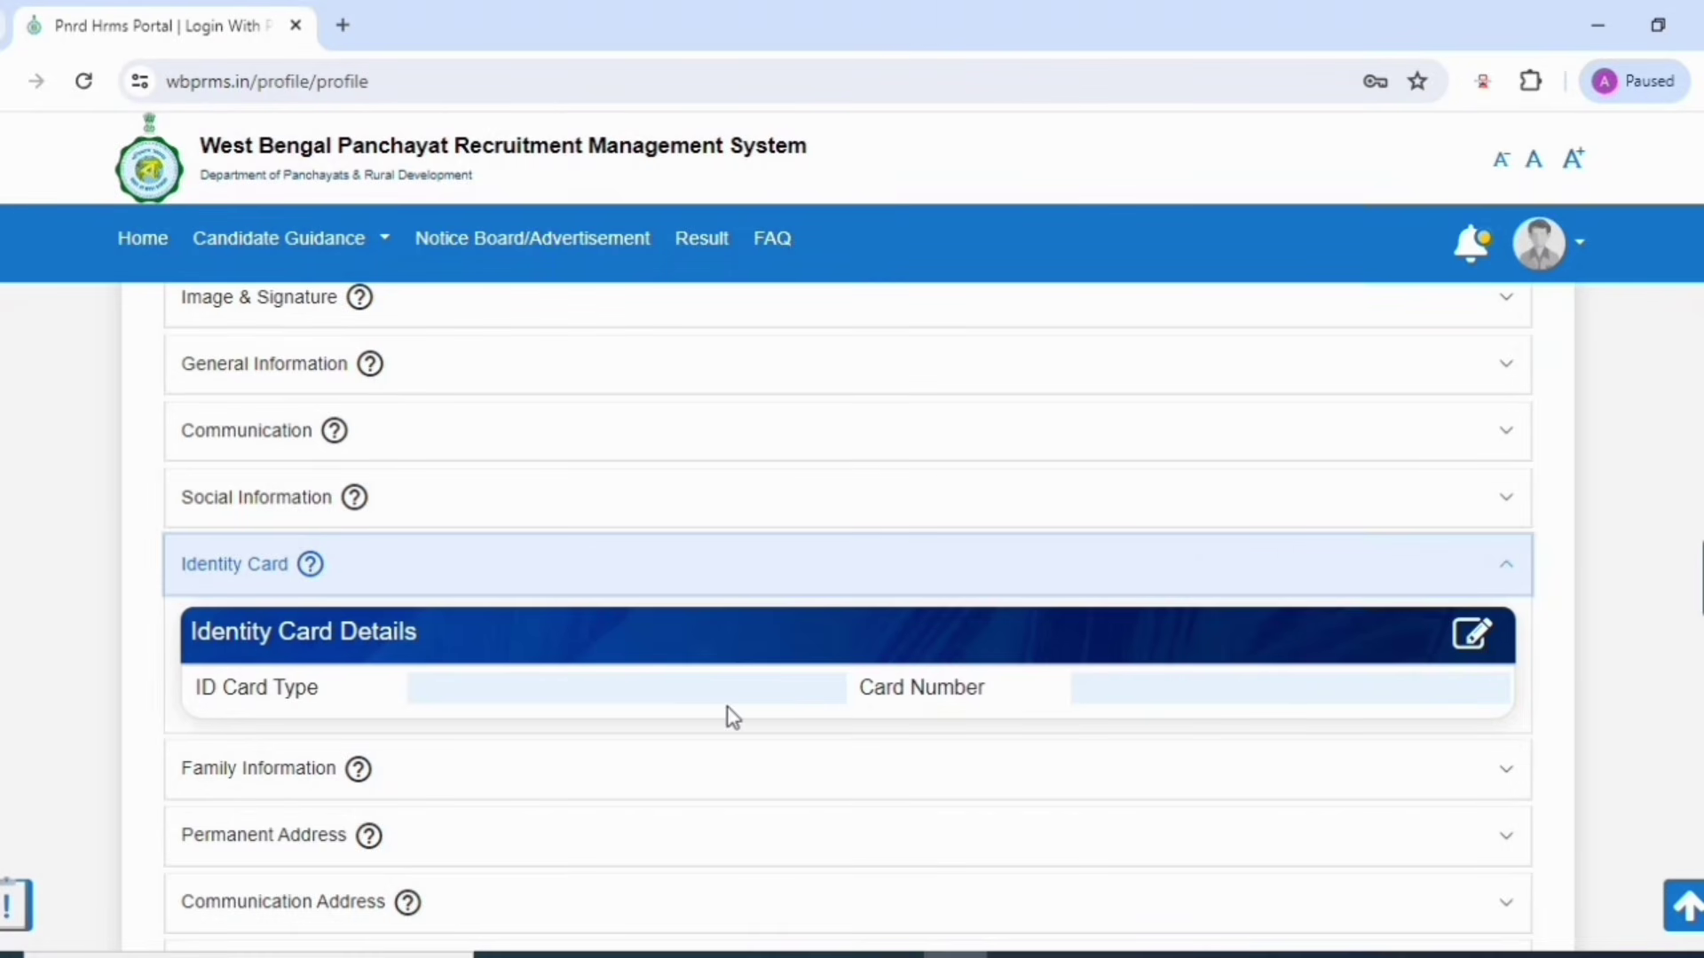
left_click(1470, 633)
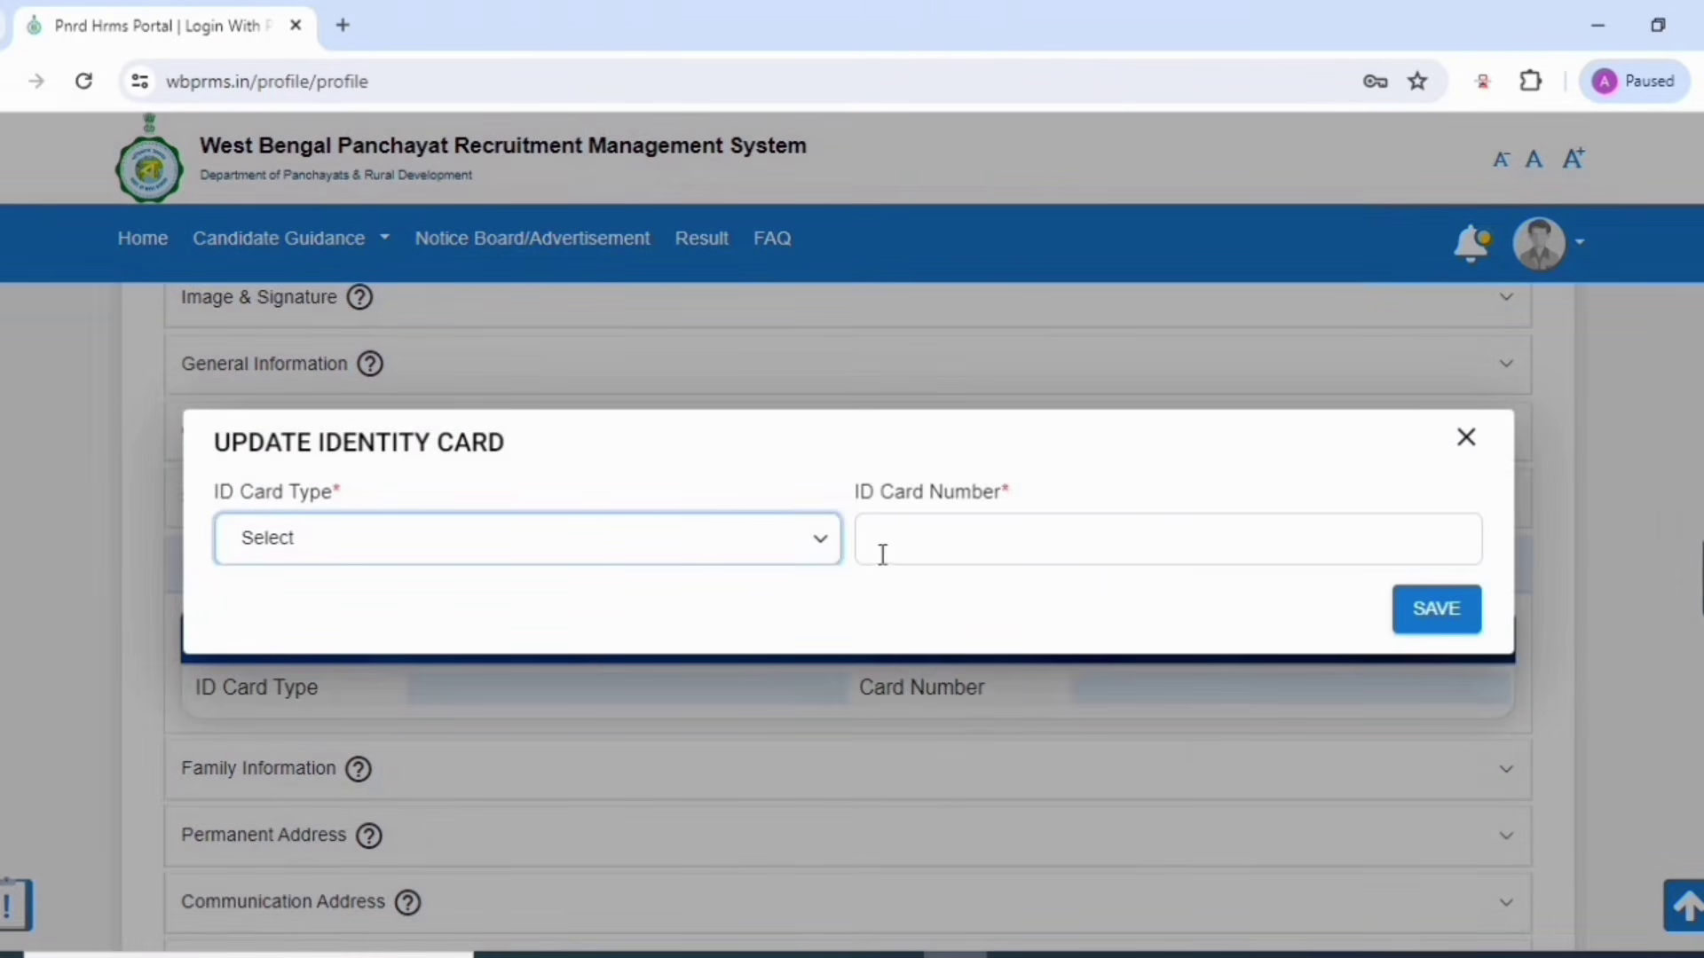
left_click(796, 552)
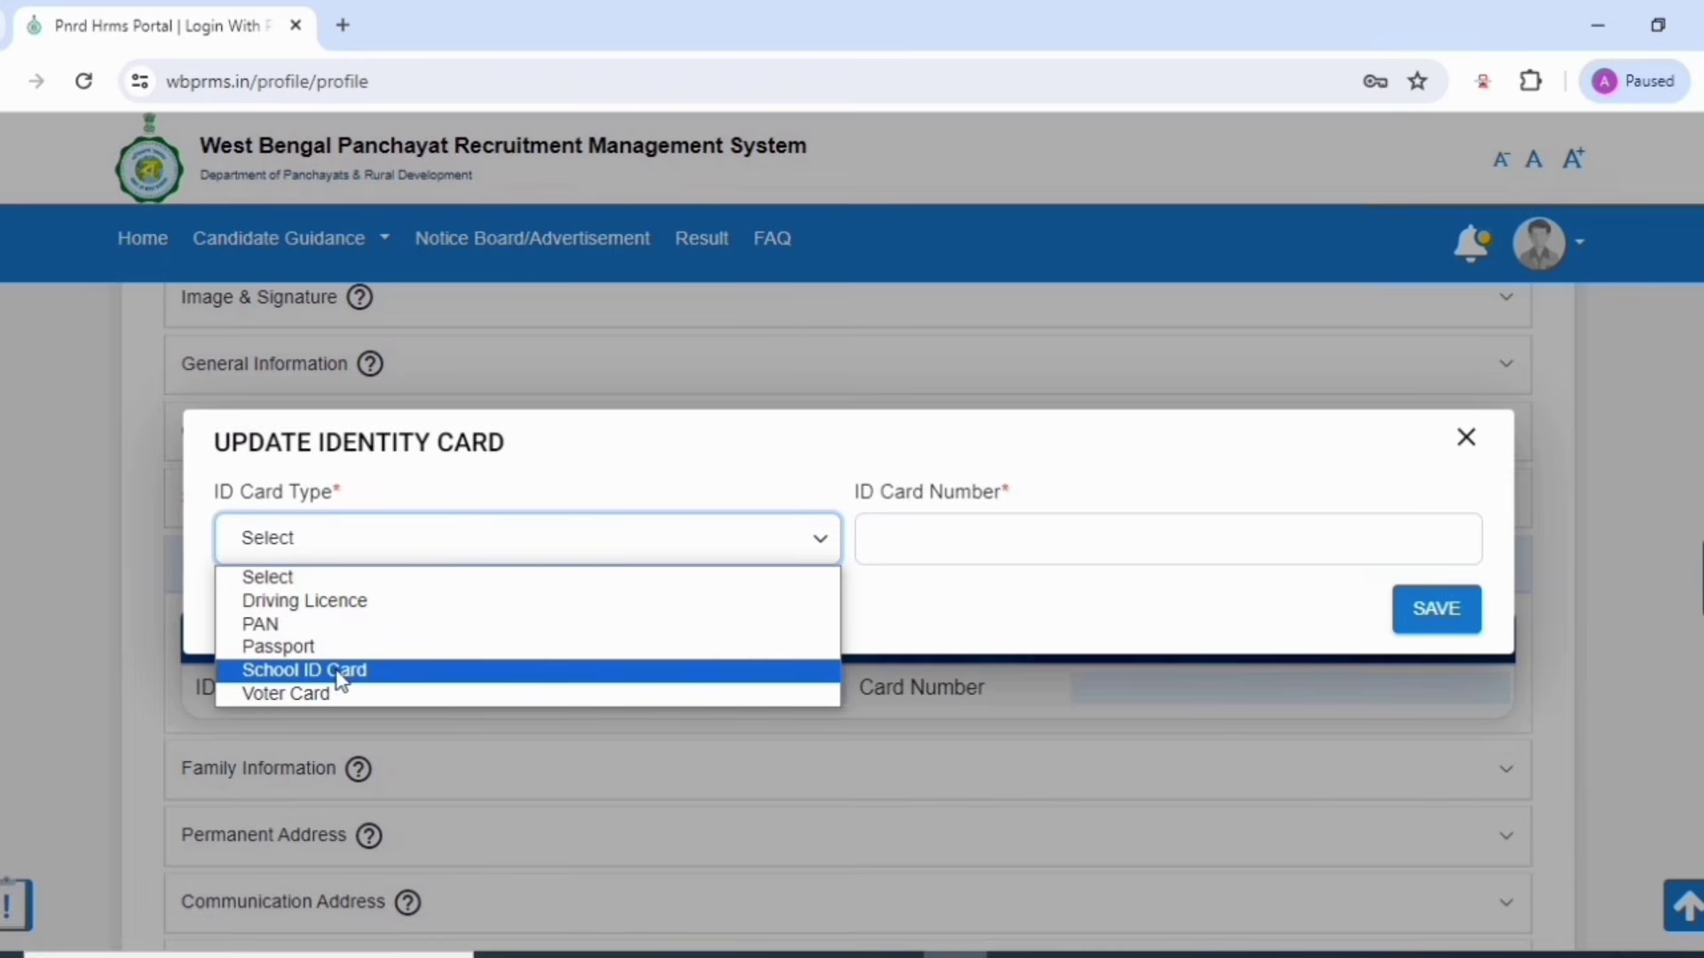
left_click(325, 603)
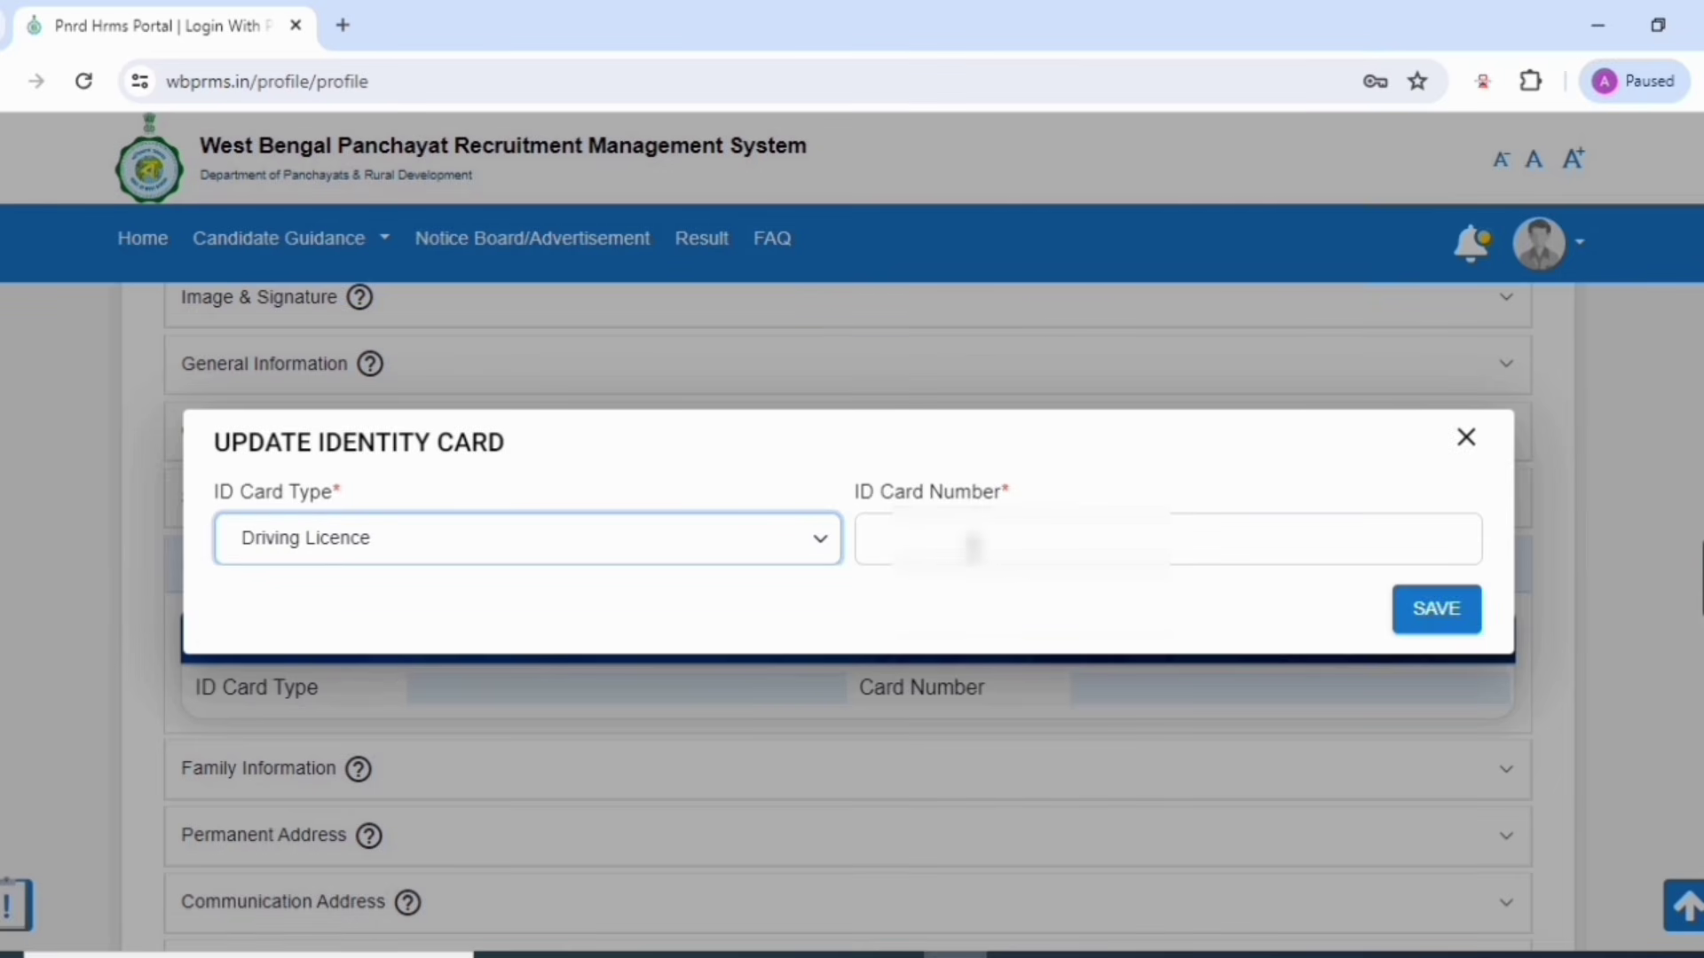
left_click(1006, 545)
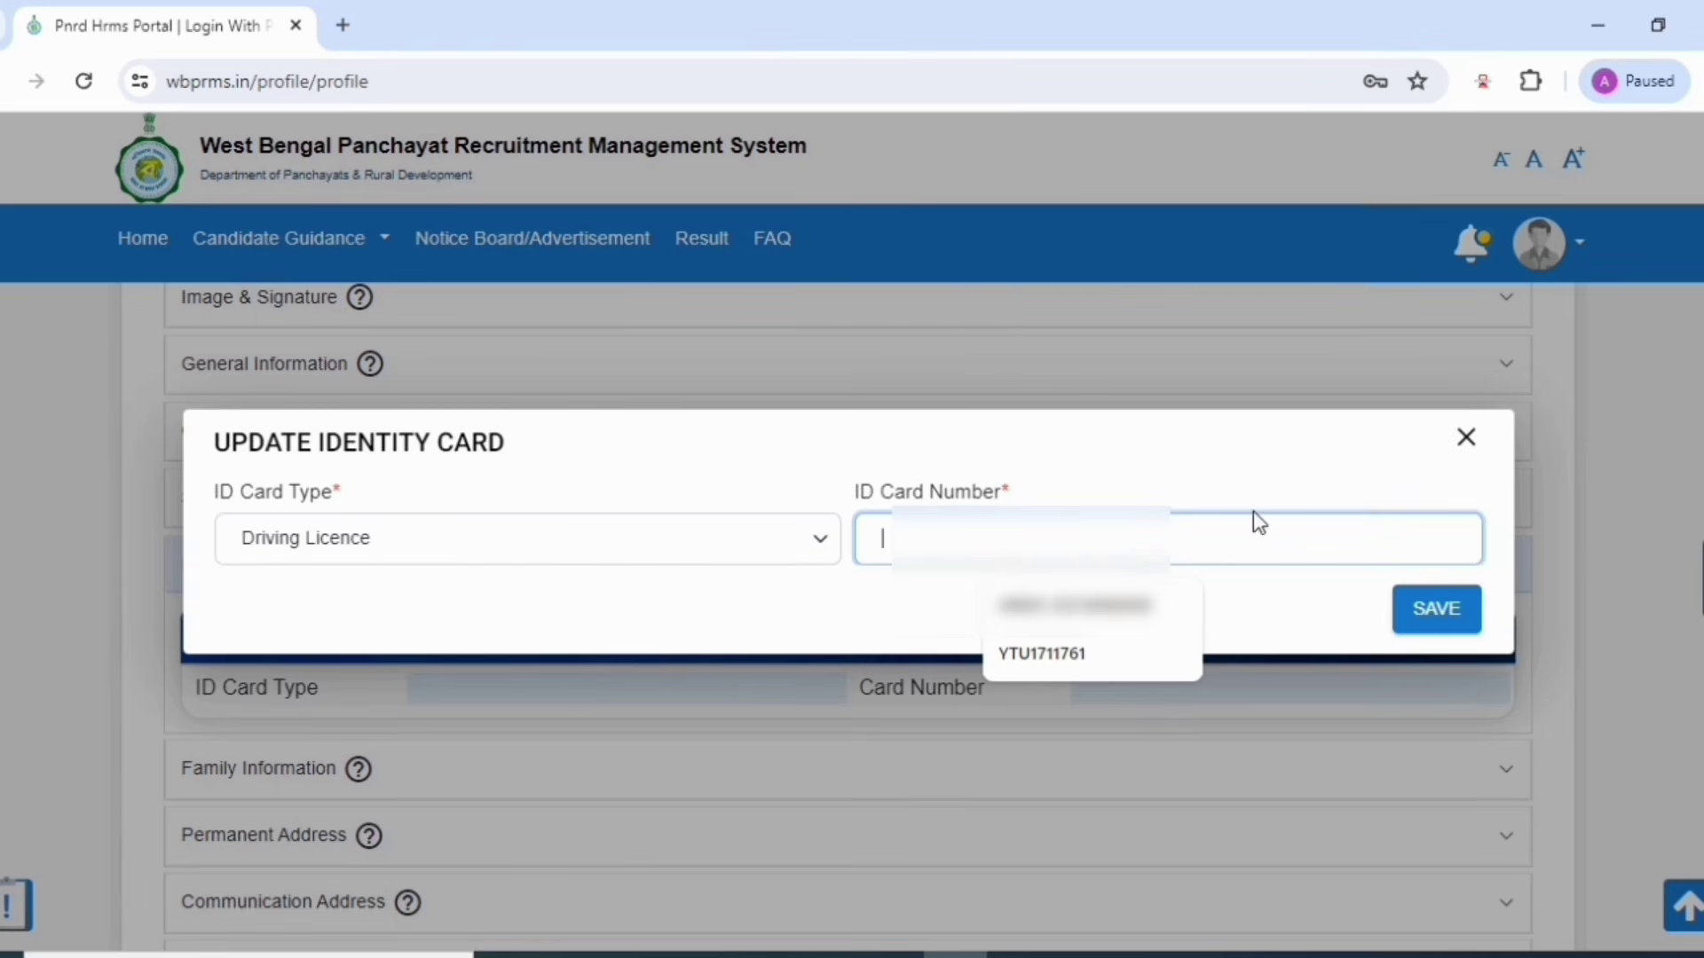
left_click(1244, 489)
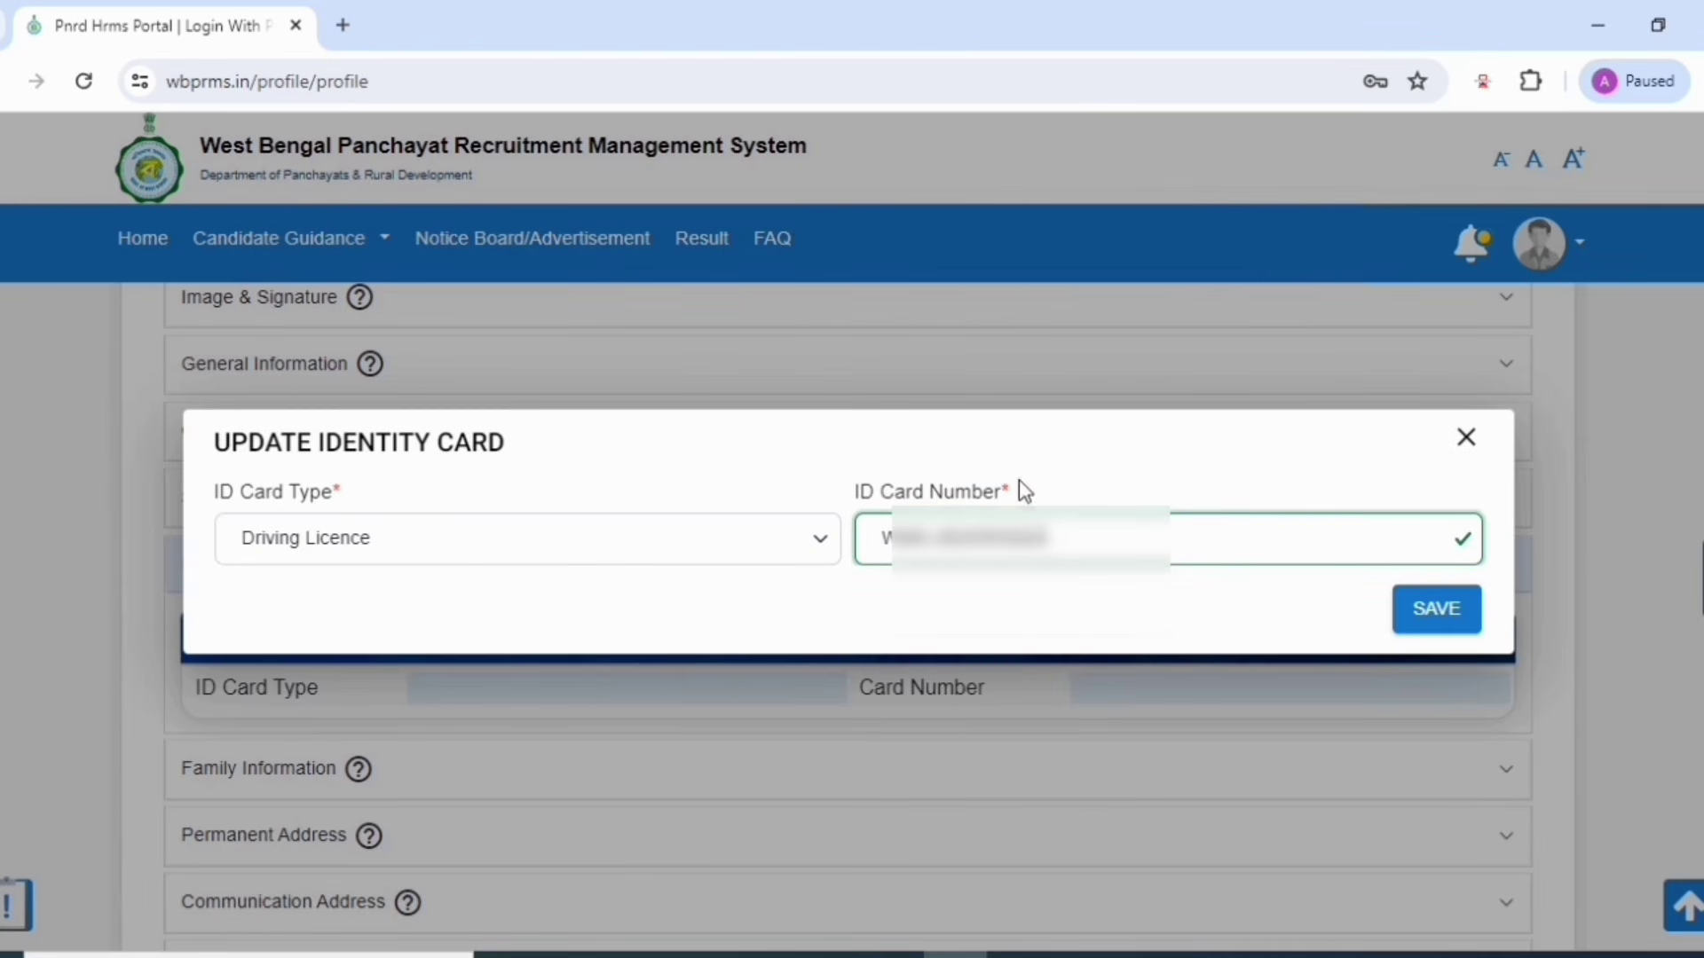
left_click(1433, 612)
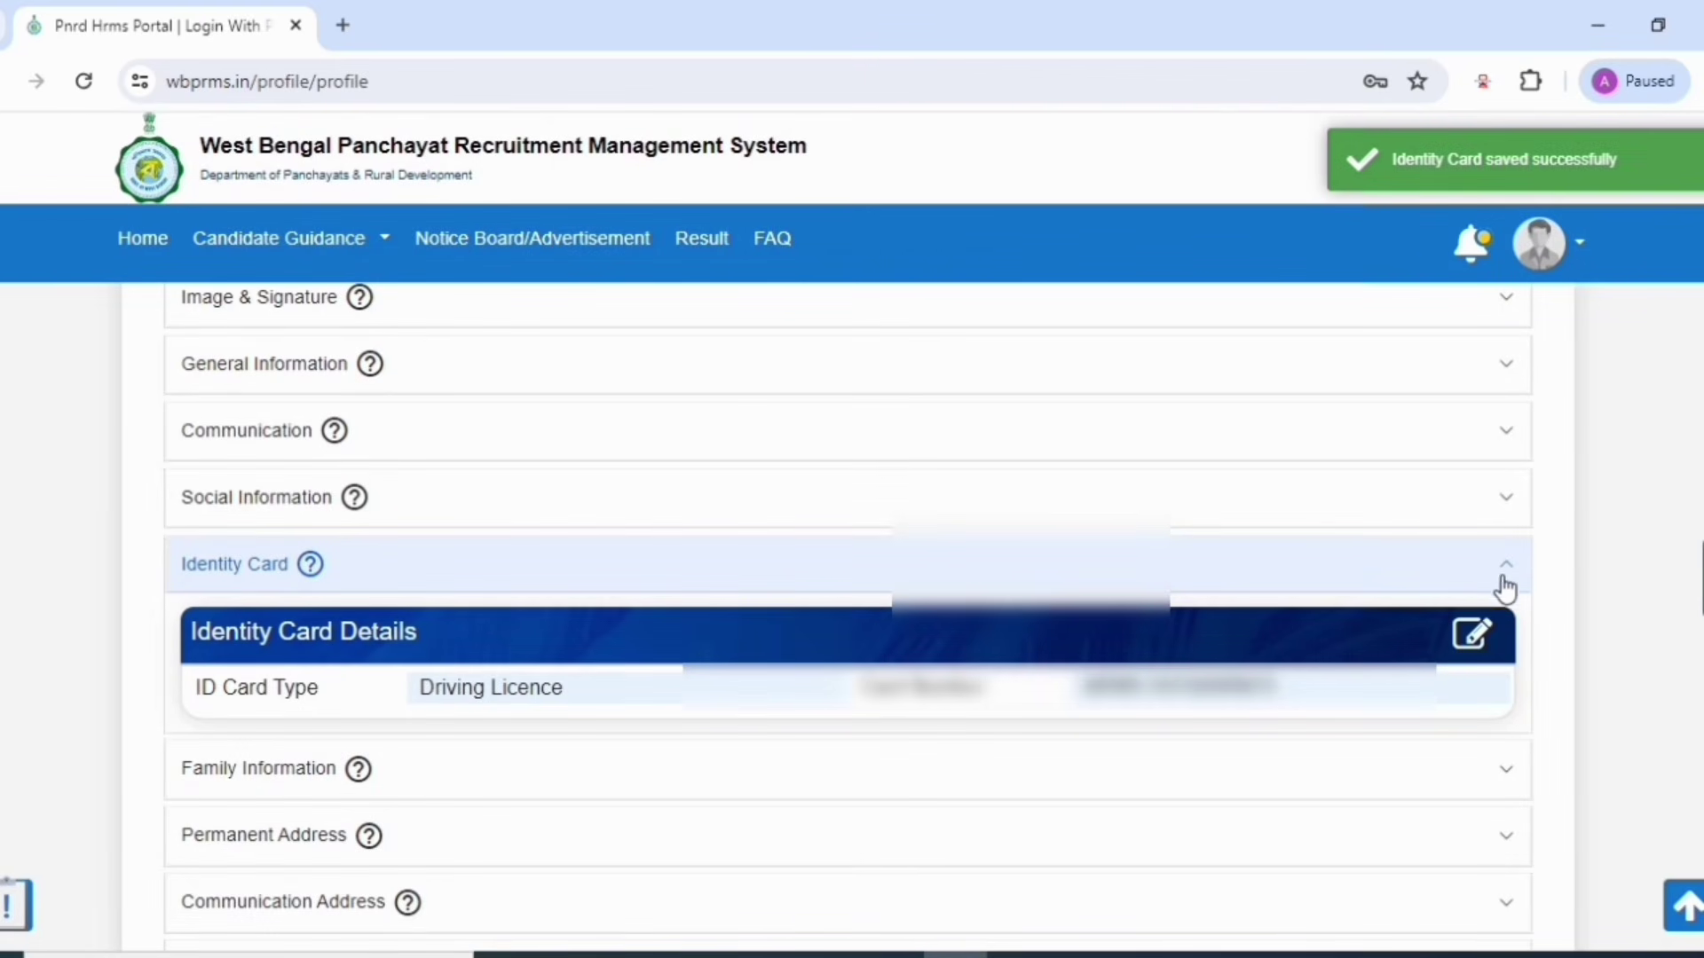
left_click(1509, 577)
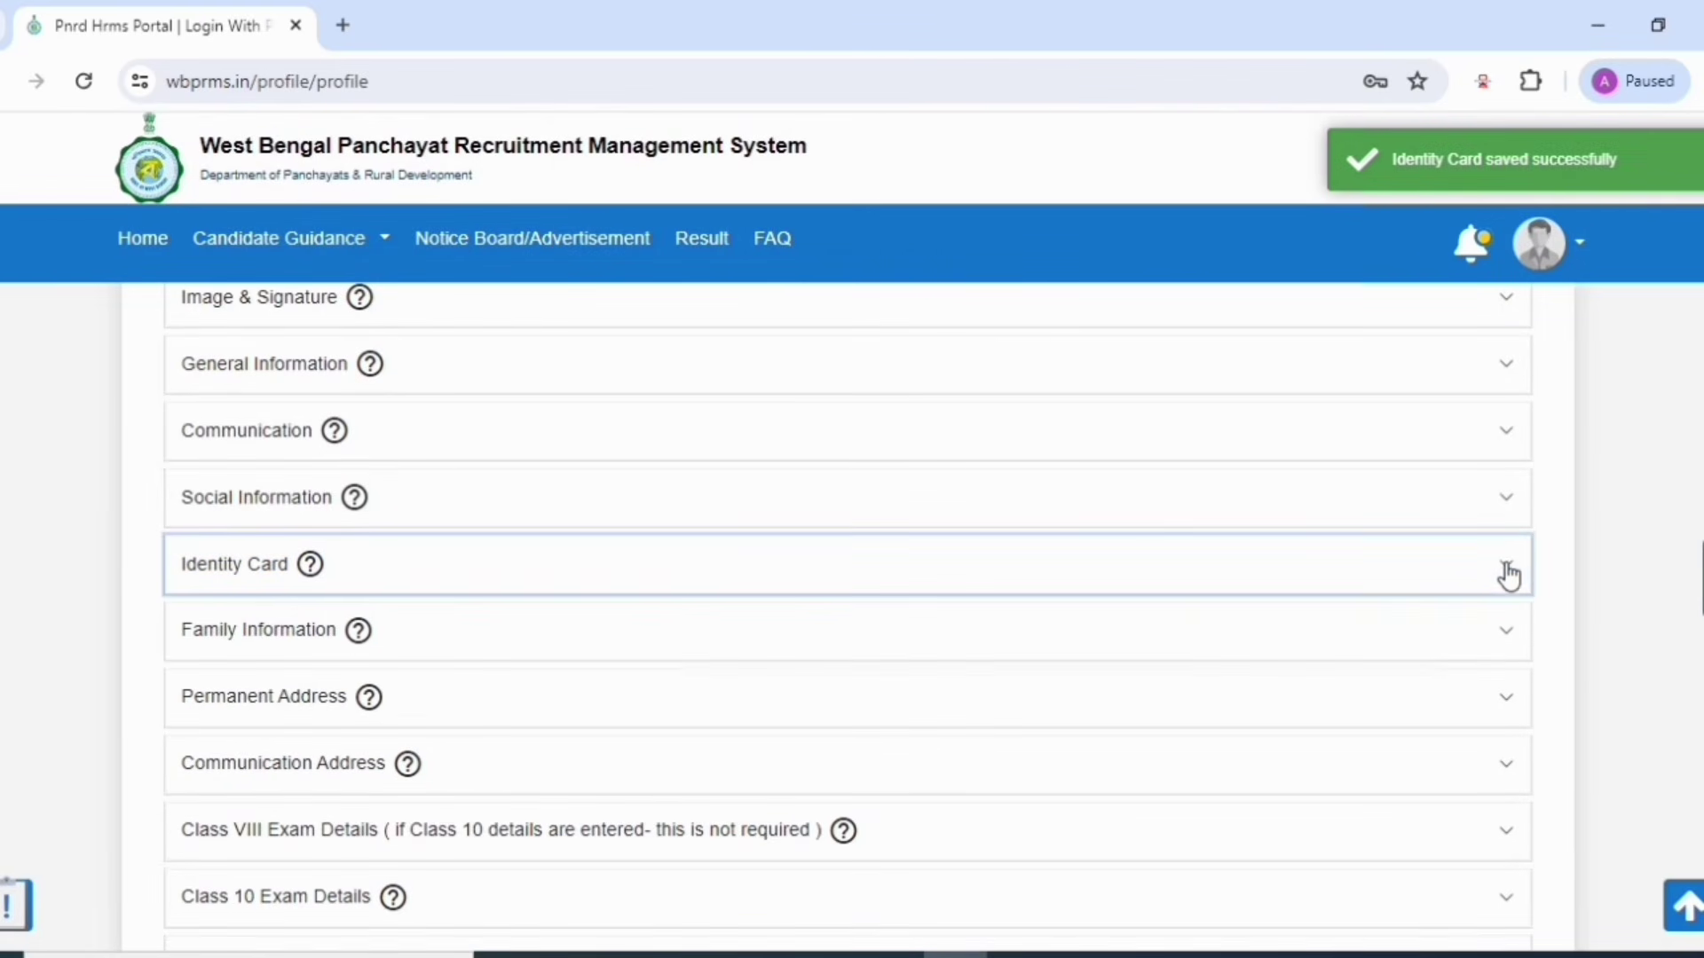
Step: Fill in the father's and mother's names in the Family Information section, save them and collapse the section
left_click(289, 635)
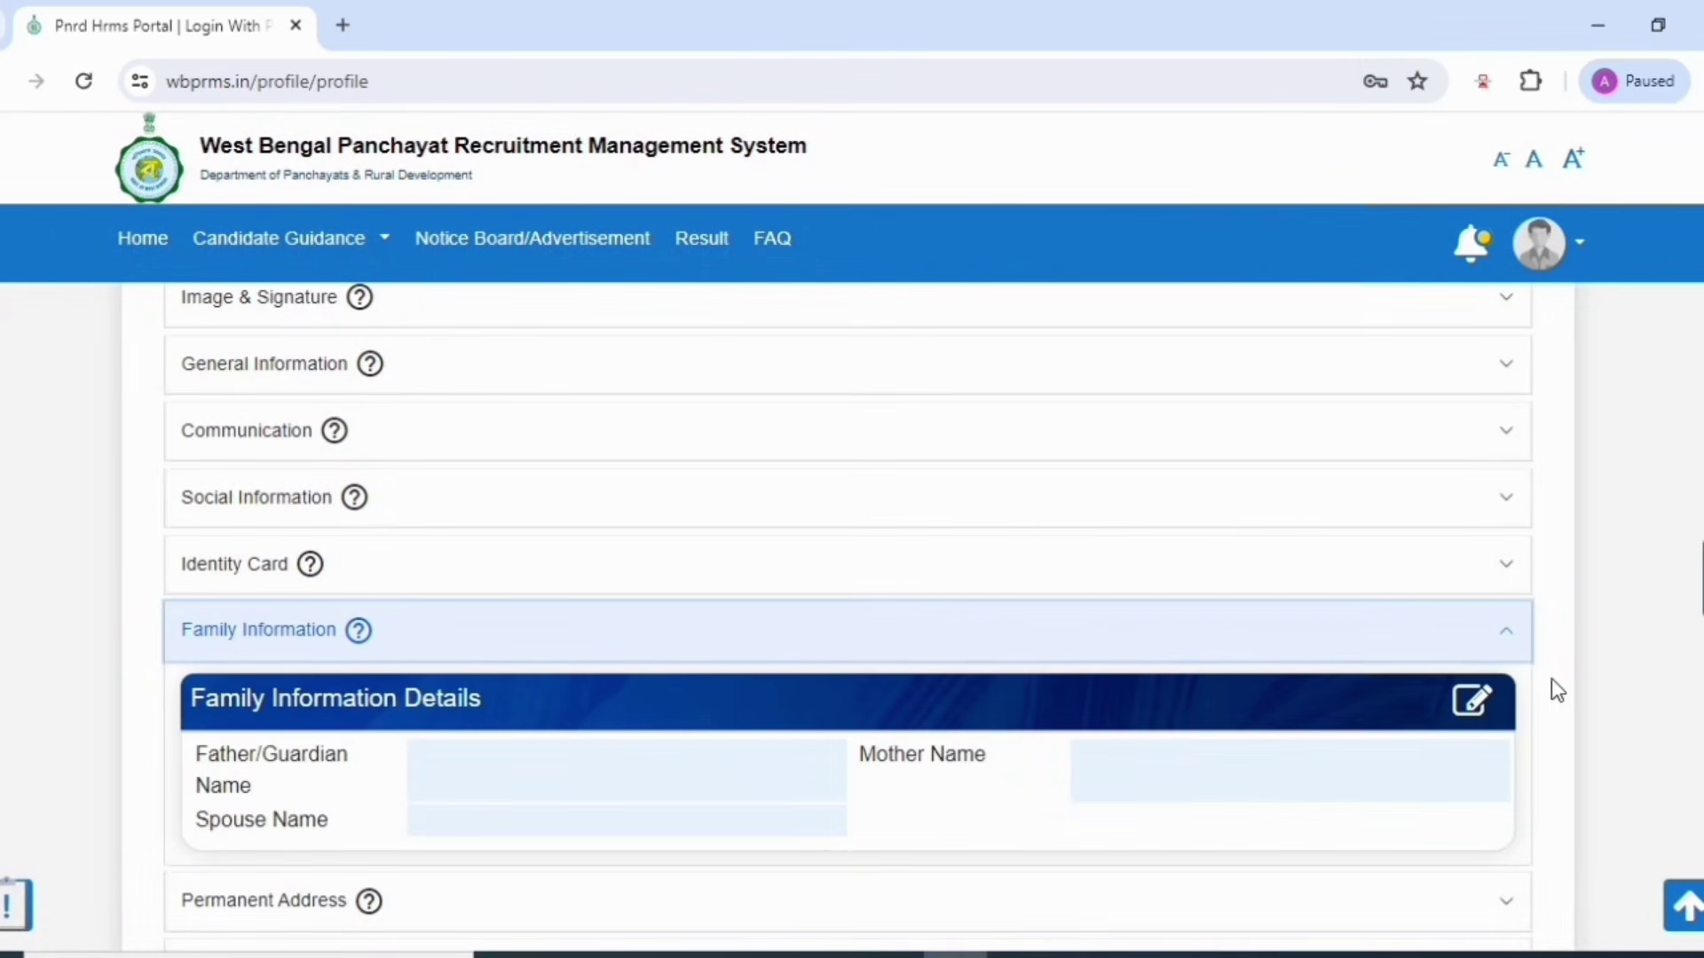
scroll(1626, 566, "down", 3)
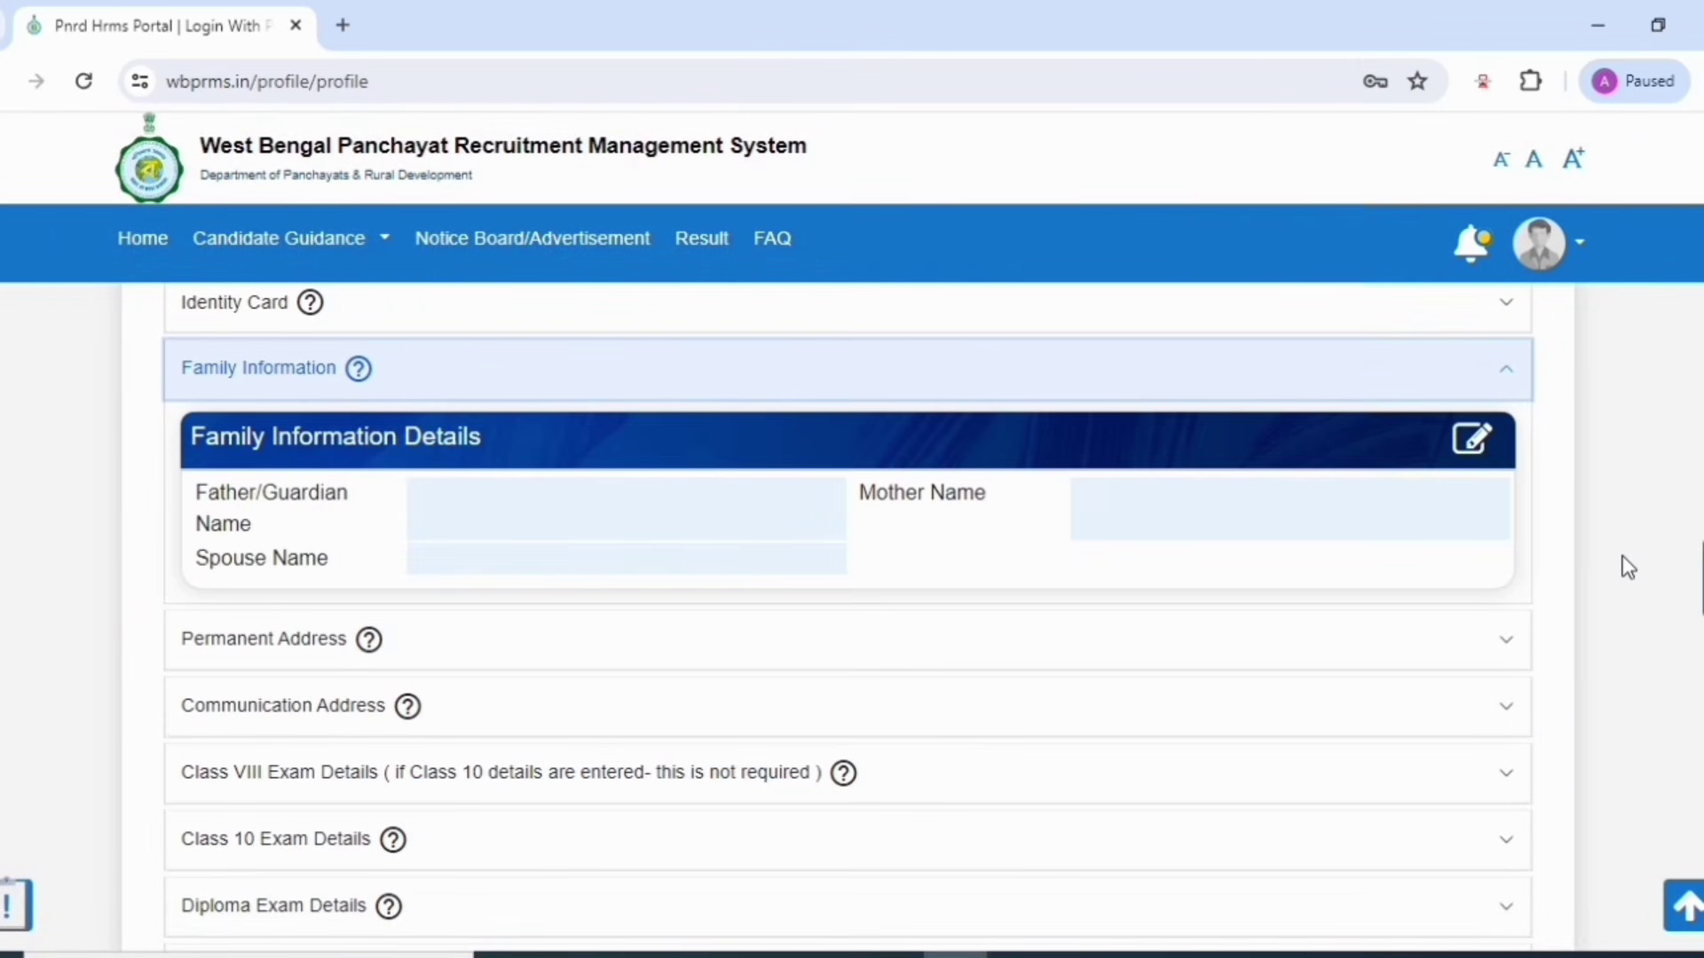
left_click(1470, 436)
left_click(345, 477)
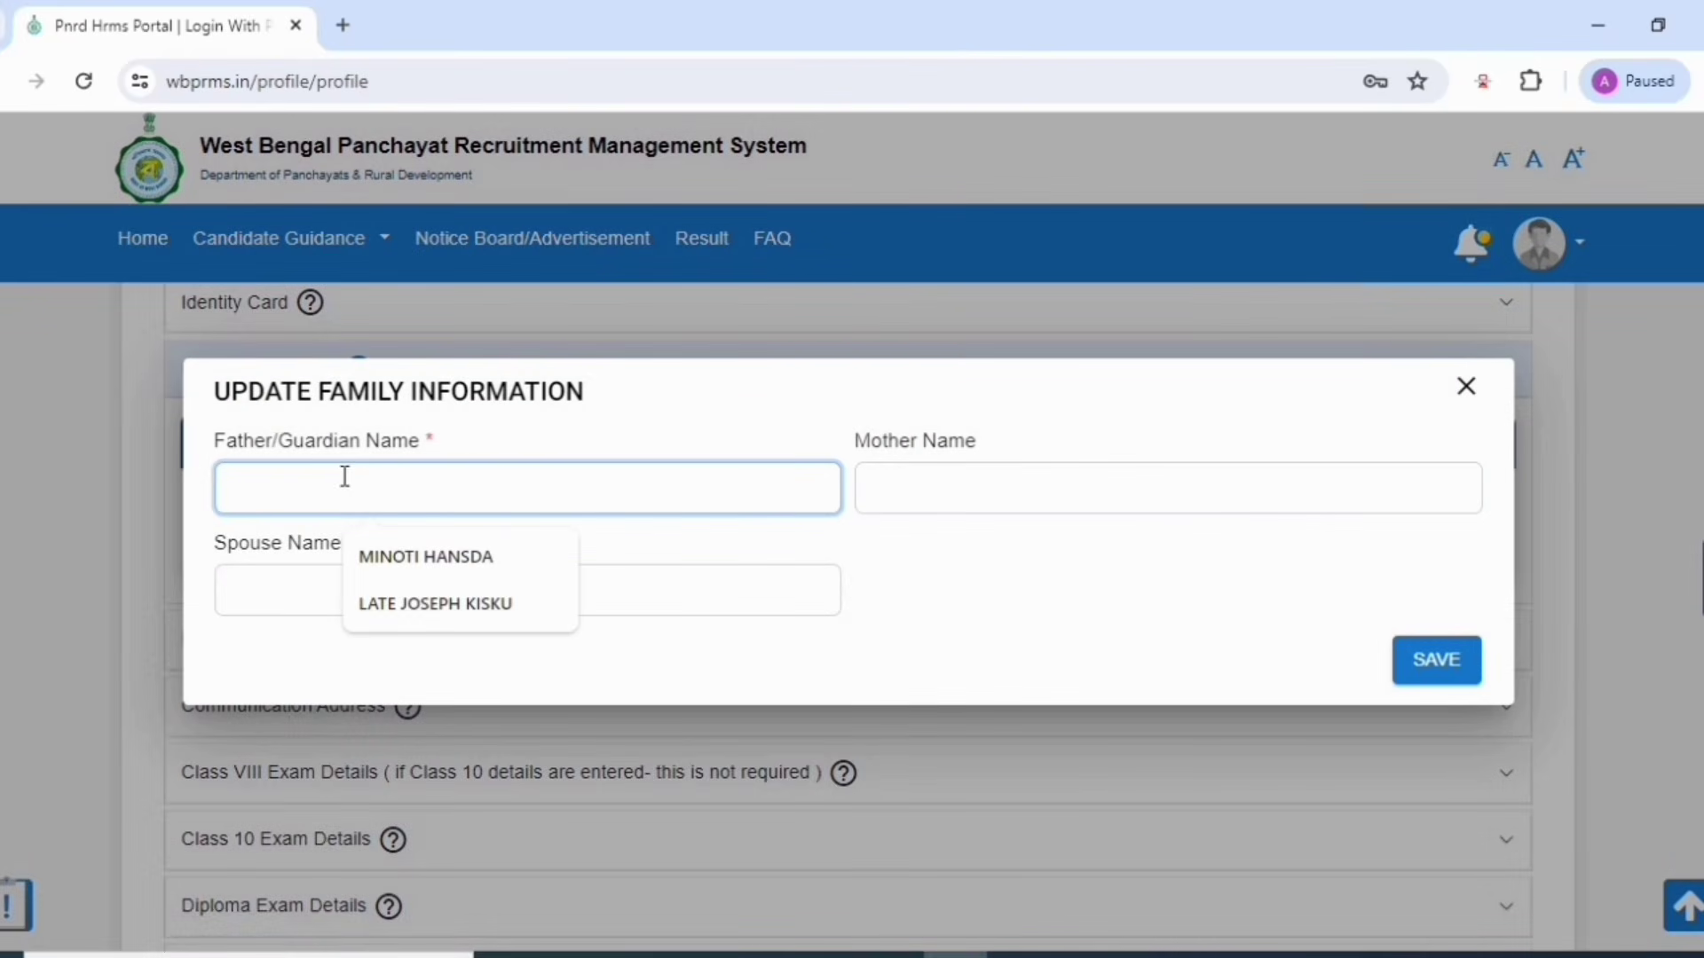
left_click(506, 441)
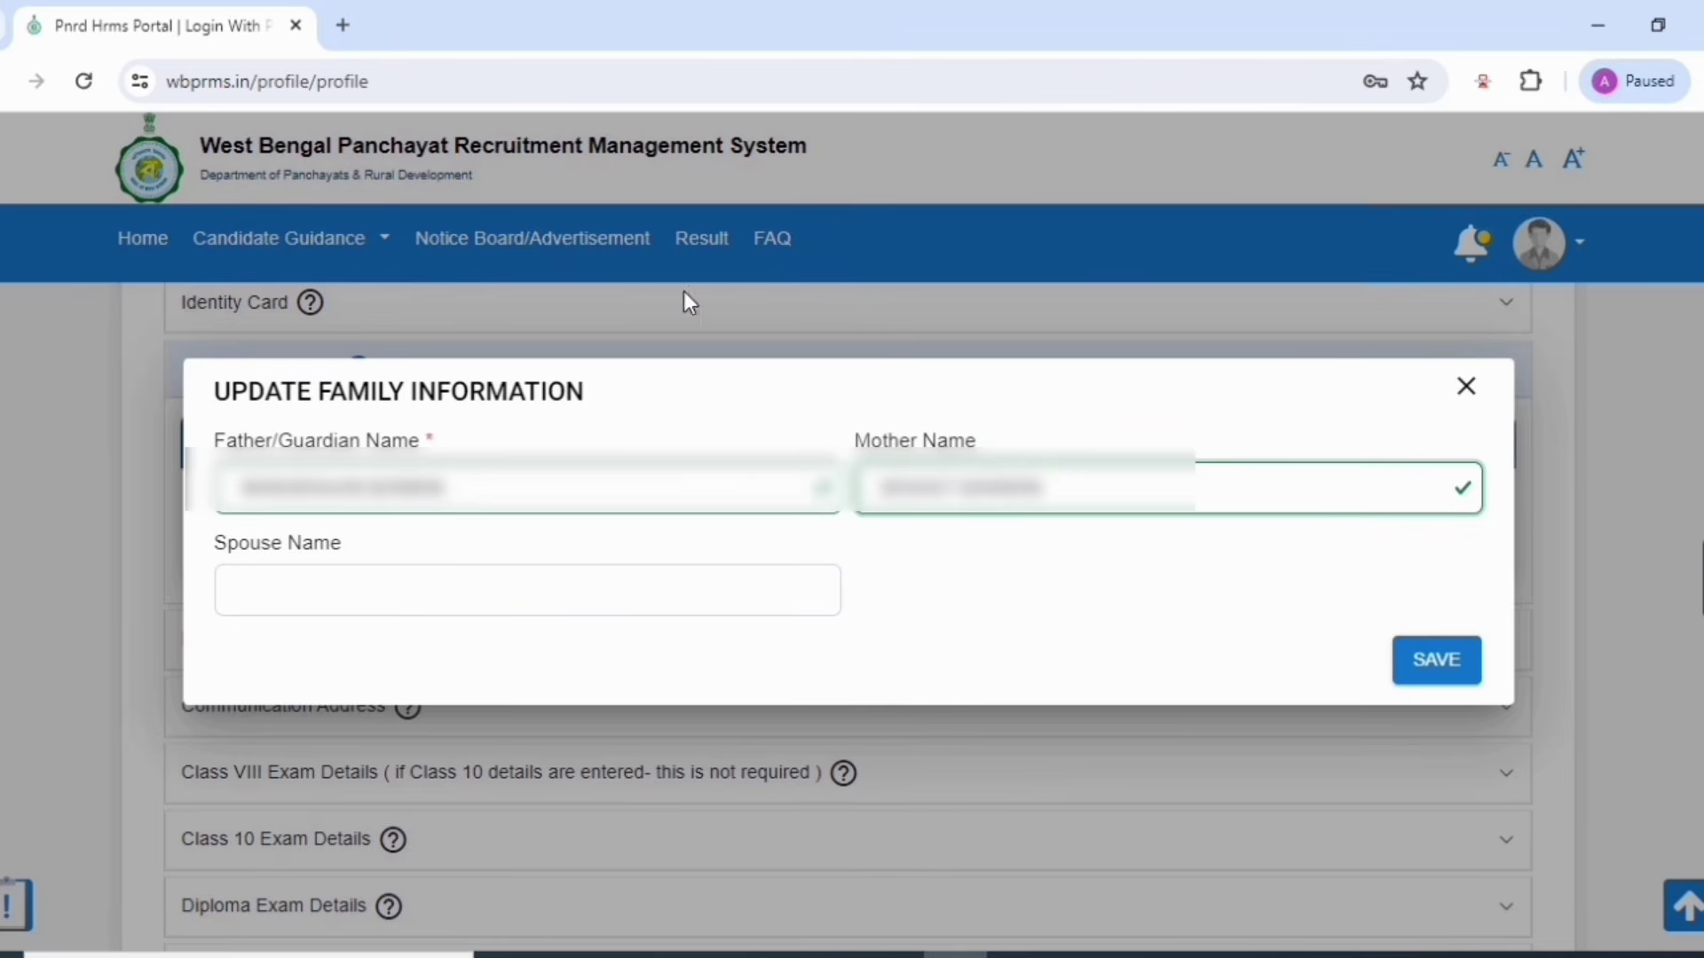
left_click(1438, 665)
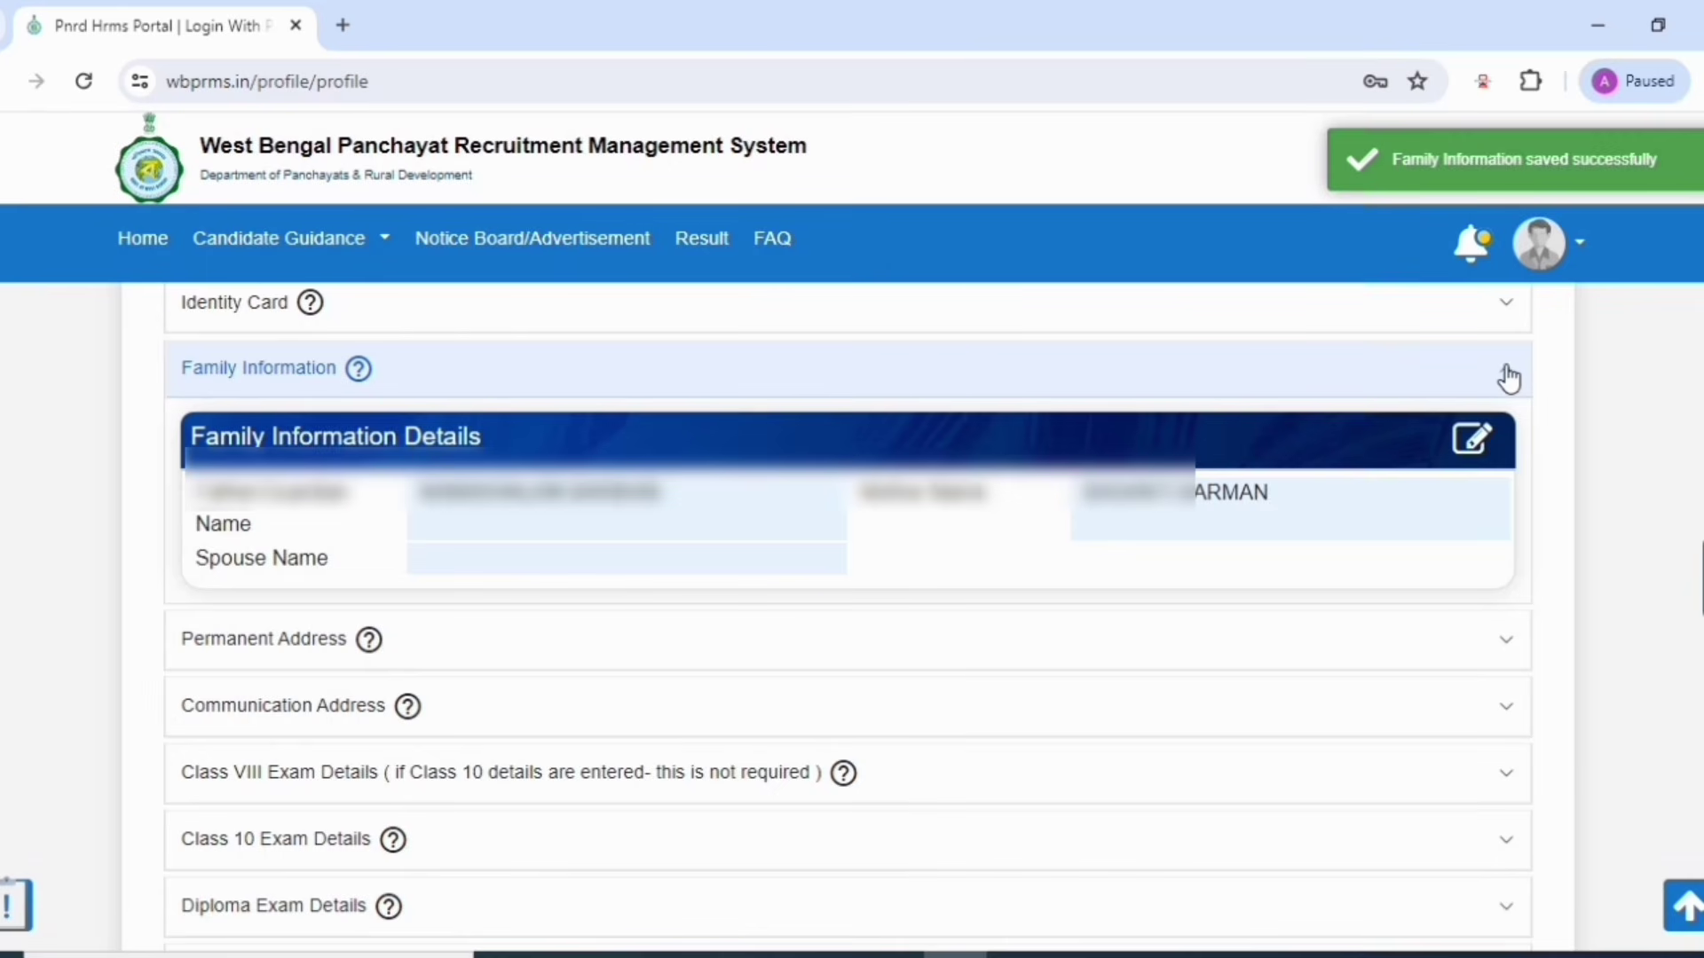
left_click(1508, 377)
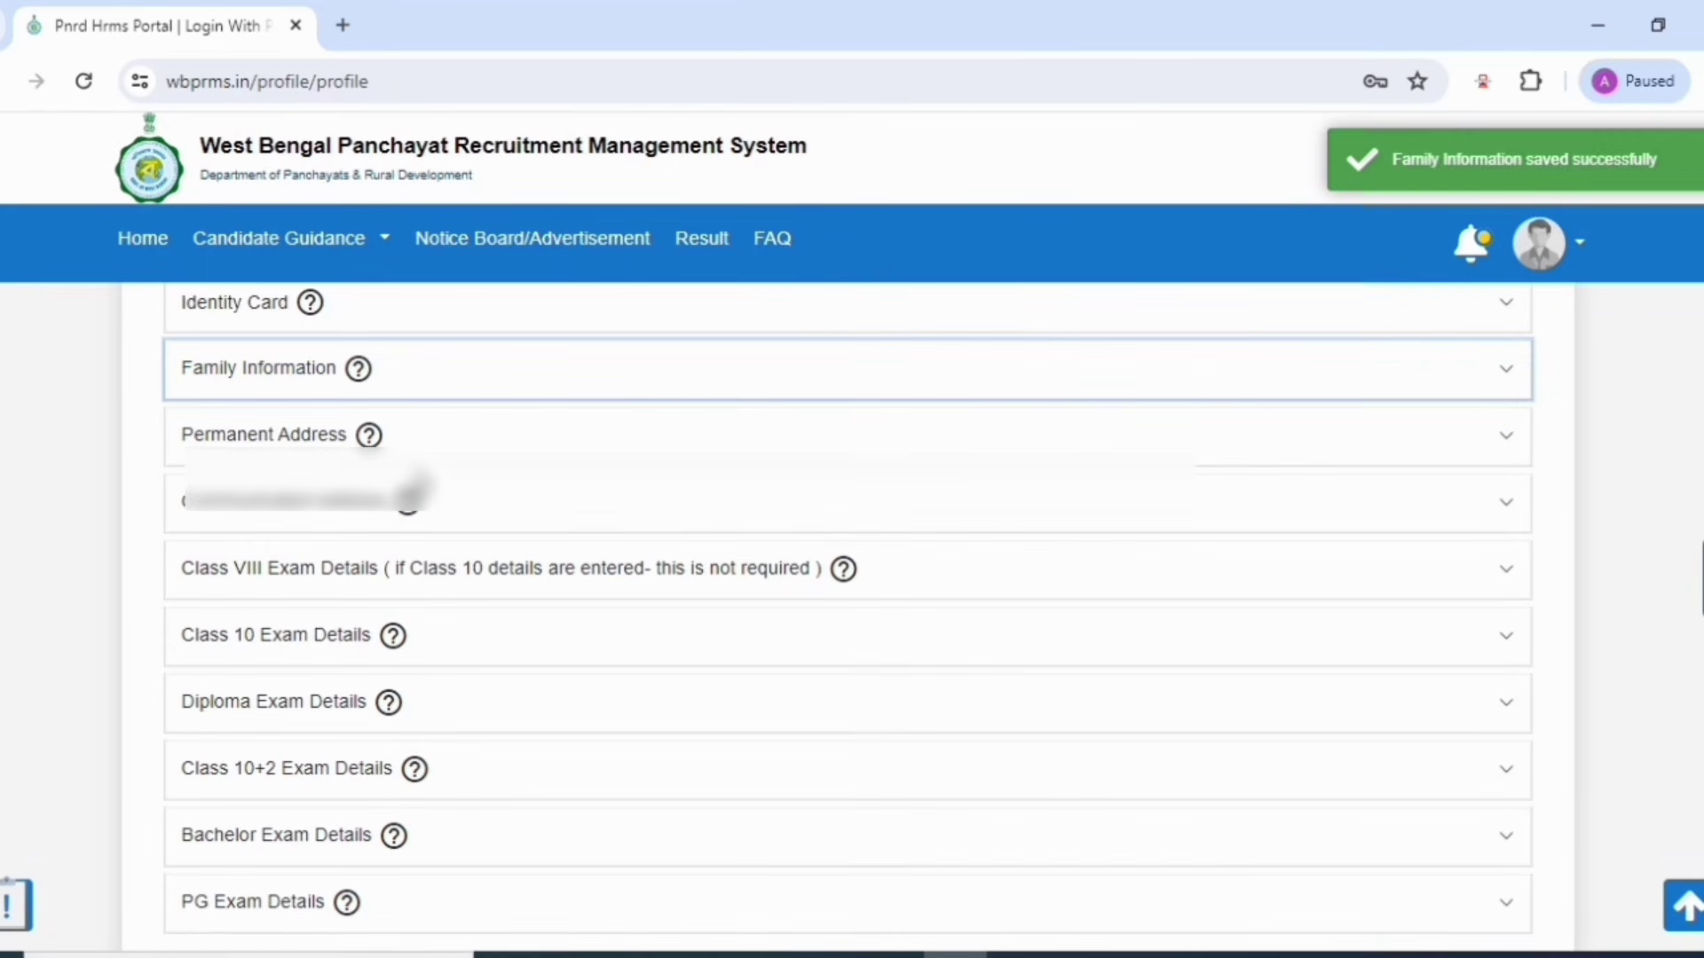
Step: Open the Permanent Address details for editing and select the state West Bengal and the district Maldah
left_click(298, 436)
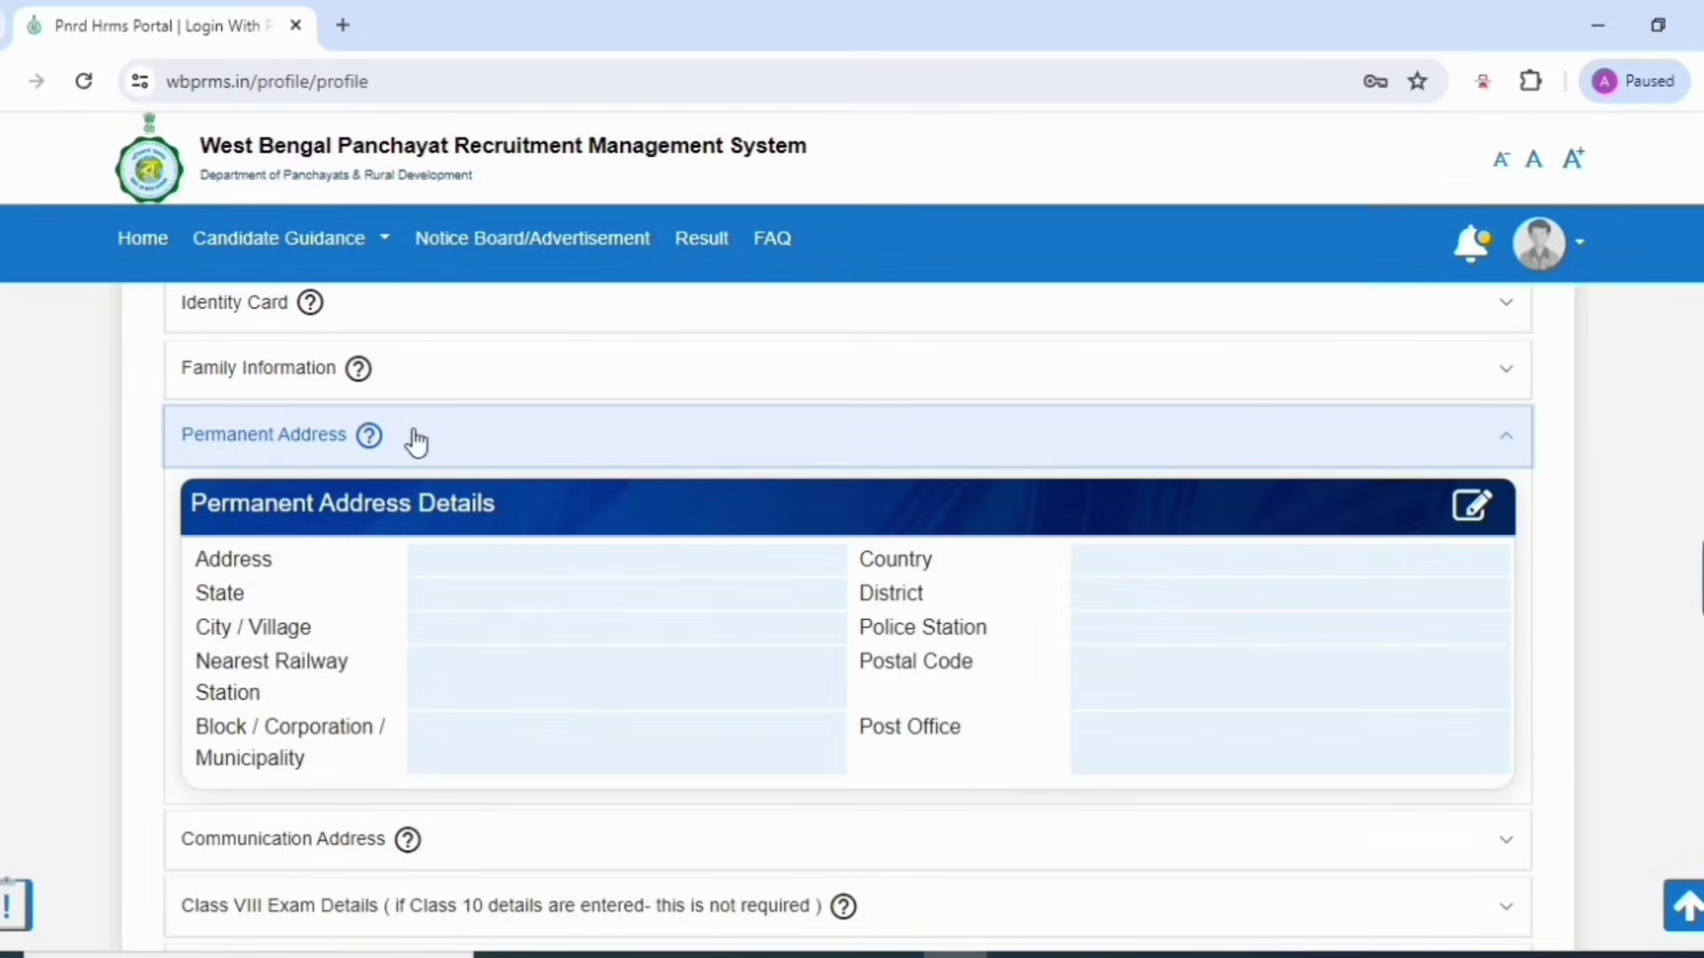
left_click(1470, 505)
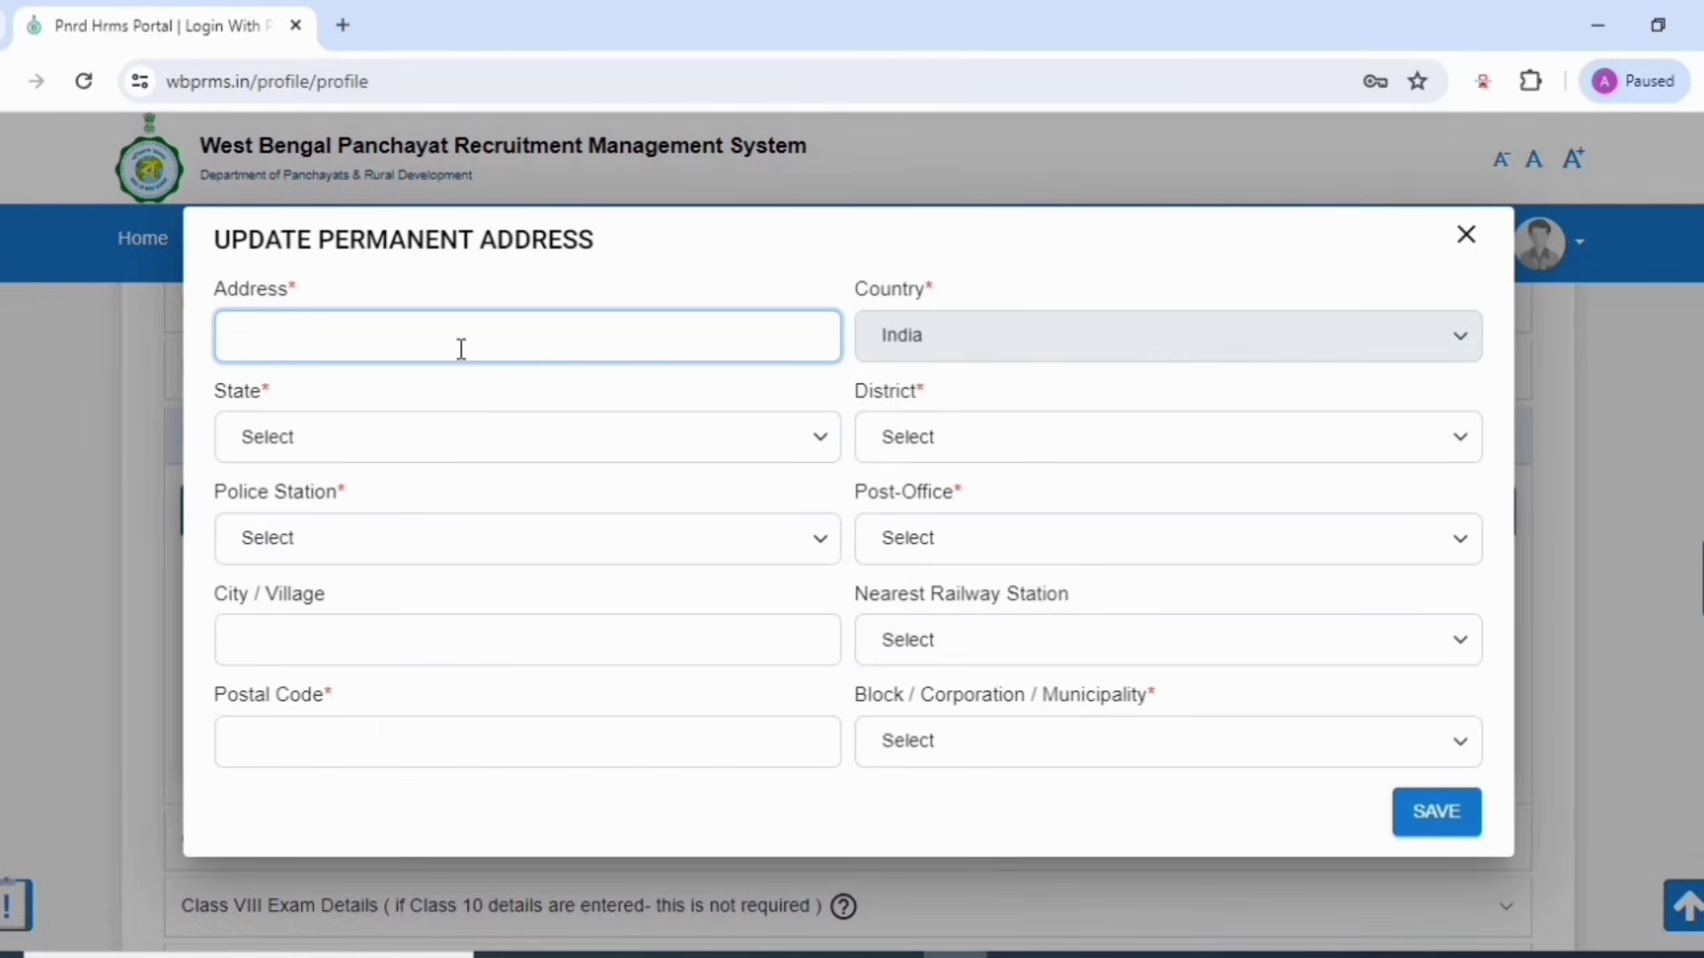
left_click(379, 453)
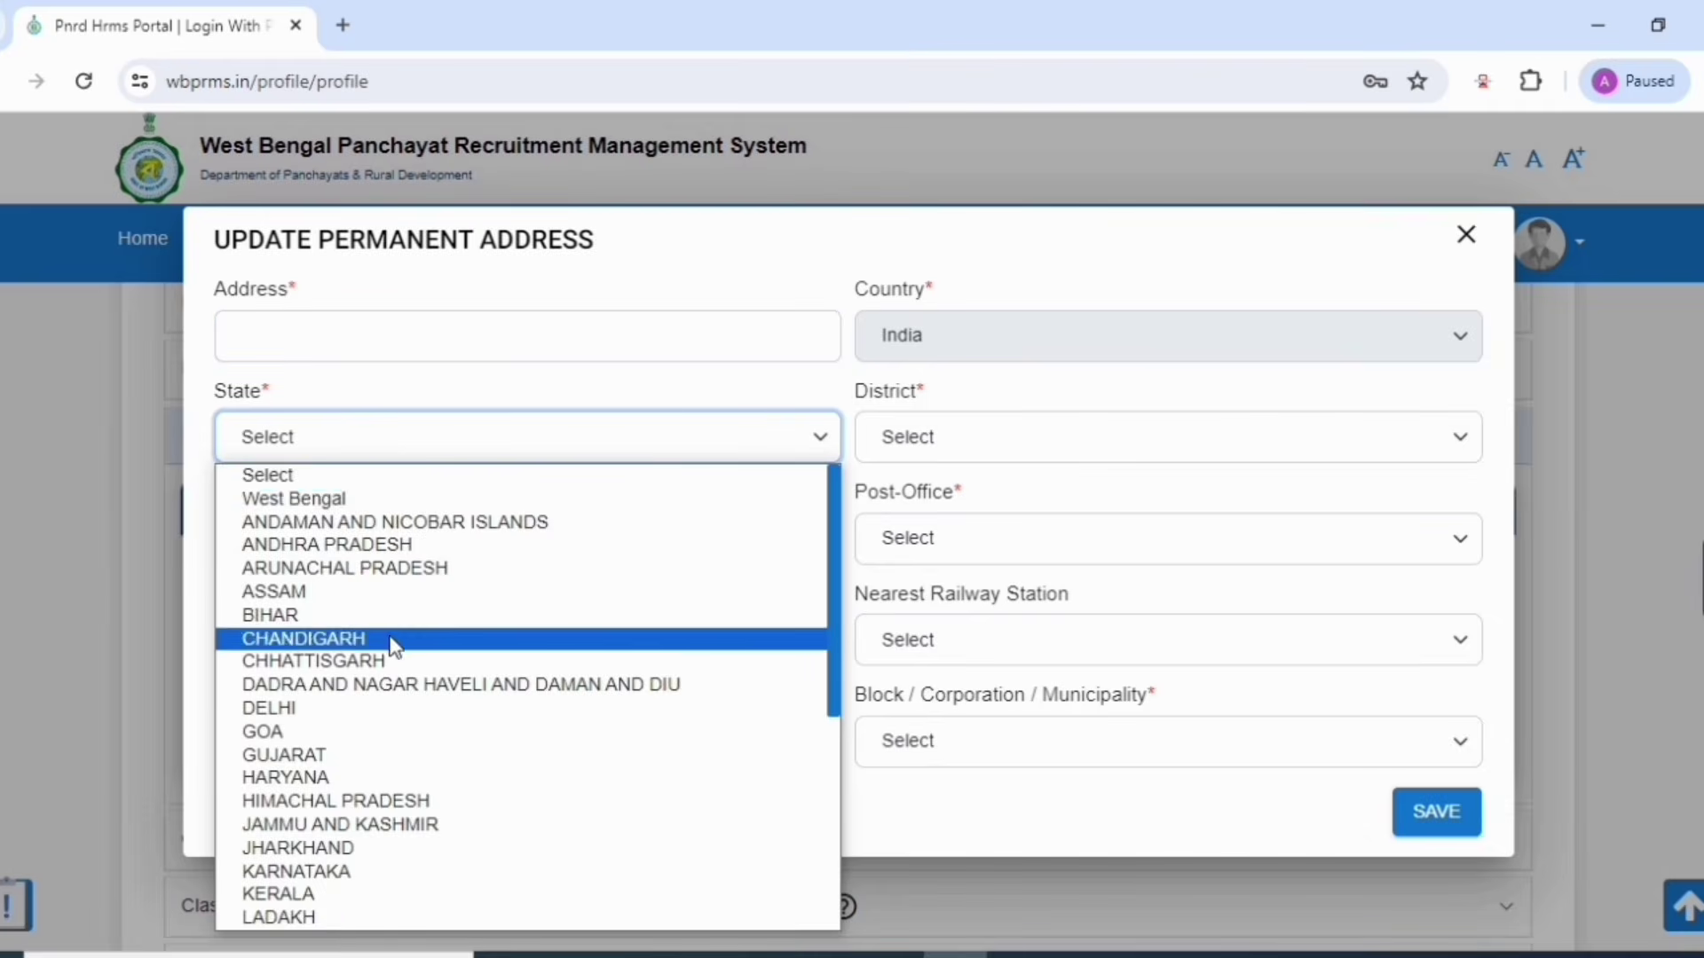
scroll(430, 657, "down", 5)
scroll(429, 657, "up", 5)
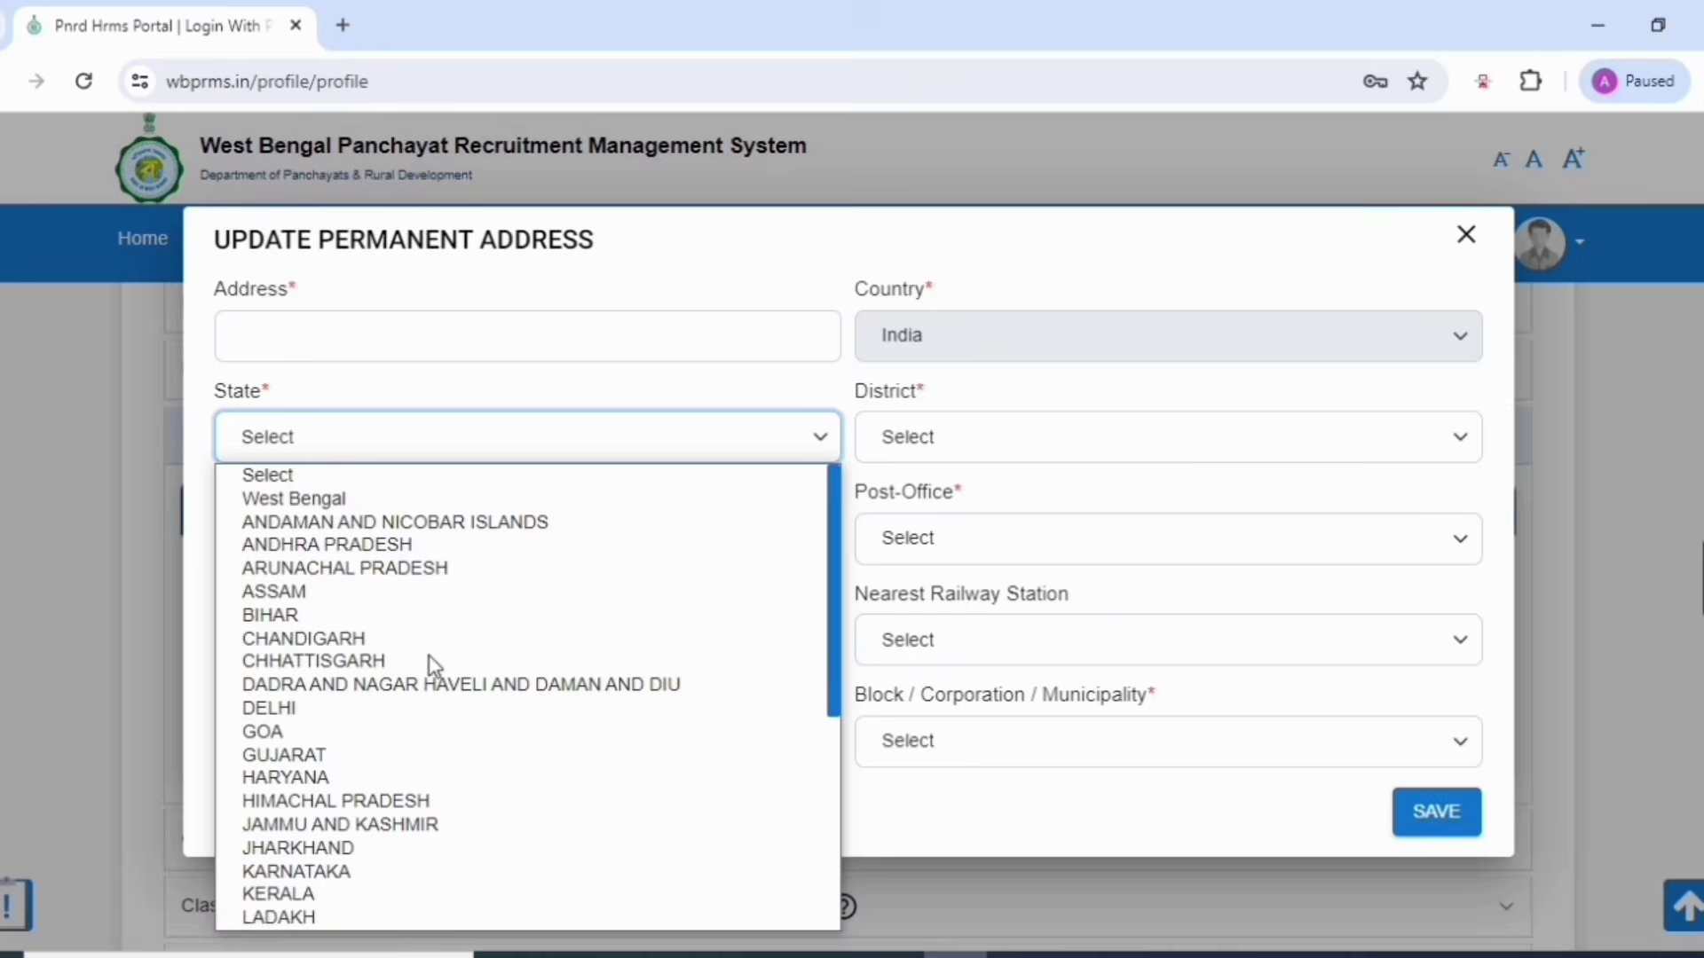
left_click(369, 501)
left_click(1029, 435)
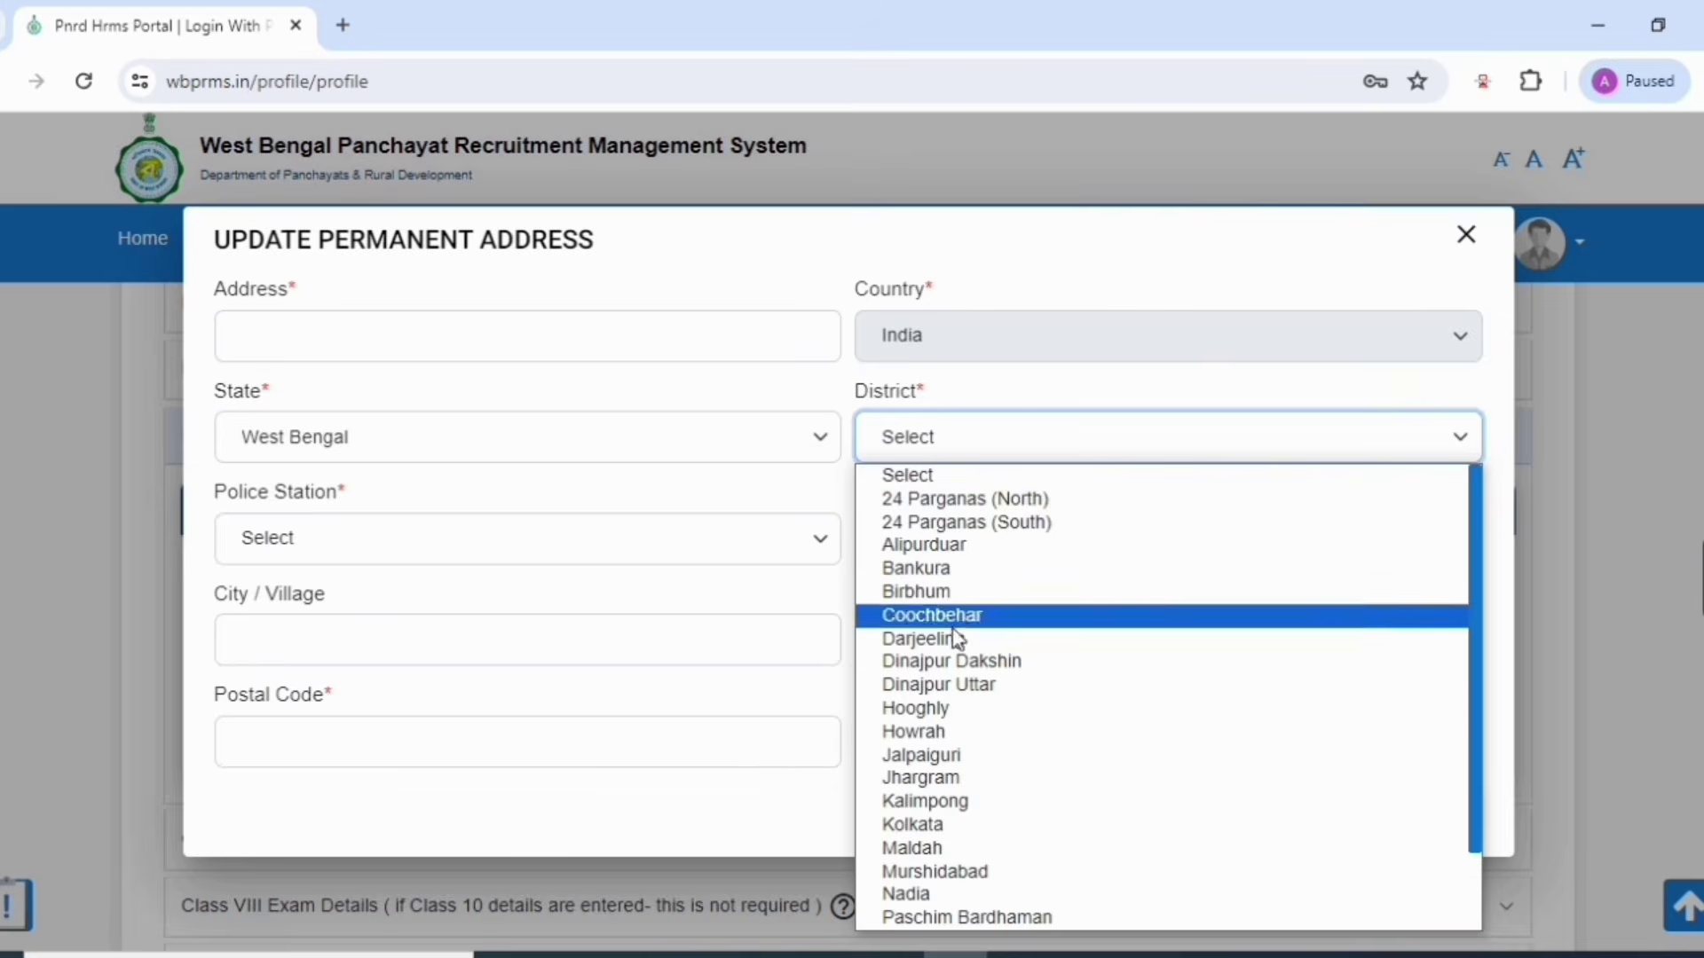
left_click(962, 847)
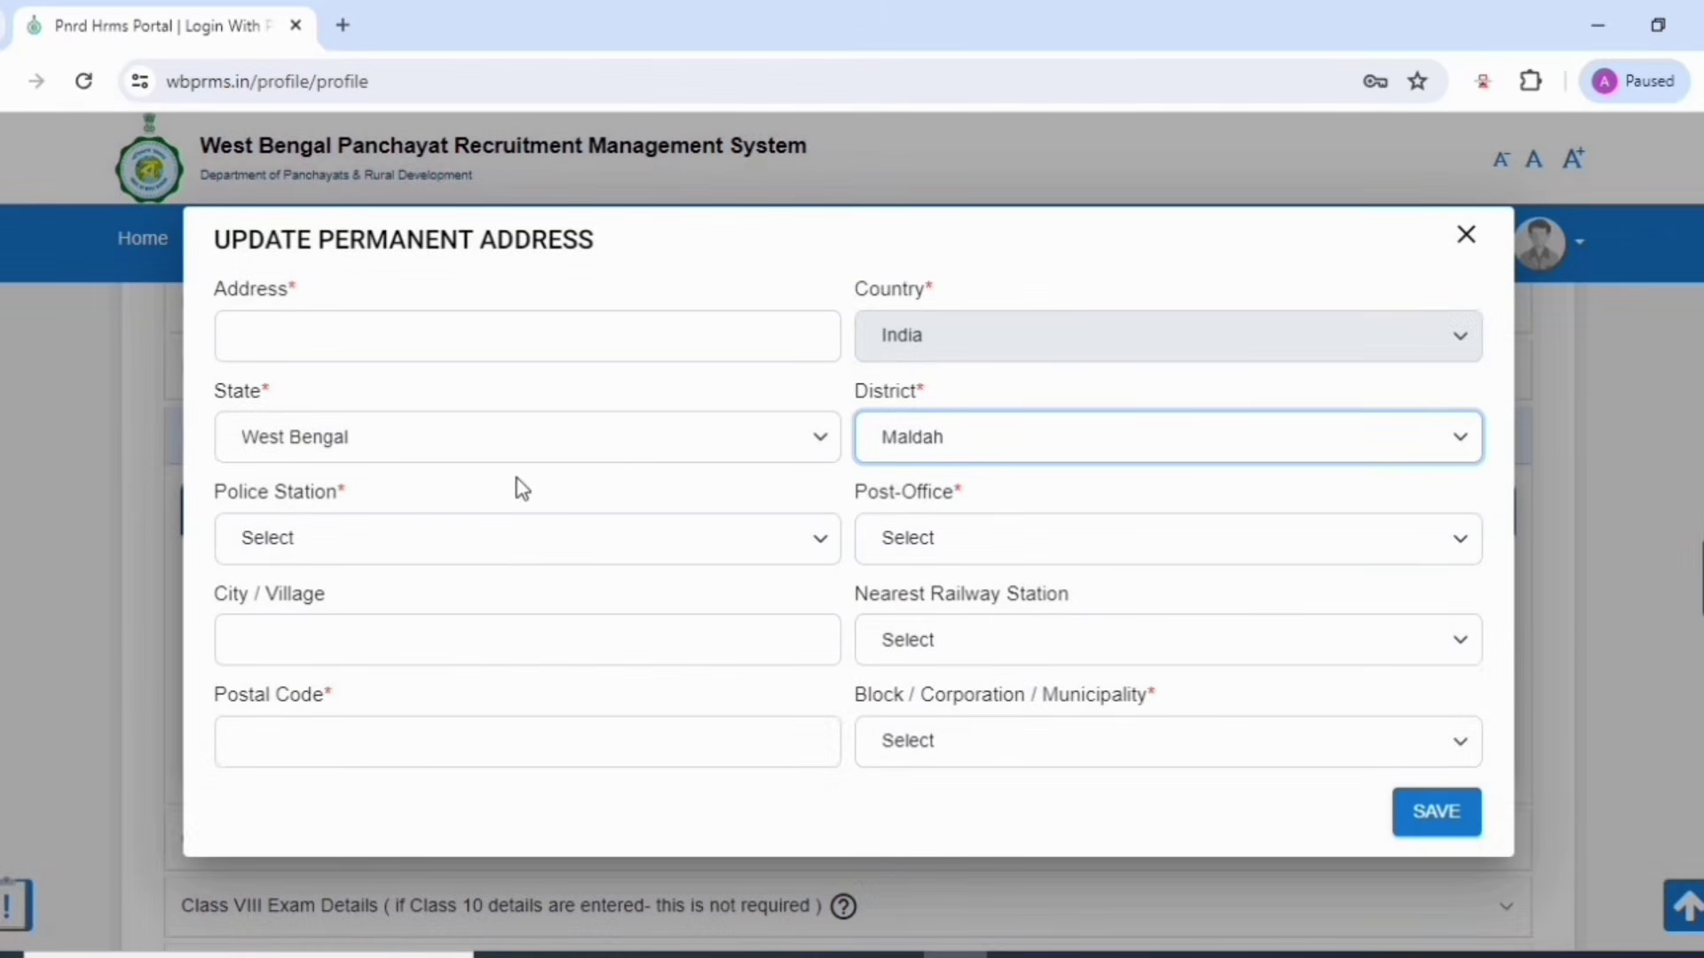
Step: Select the police station, post office and nearest railway station for the candidate's permanent address
left_click(493, 541)
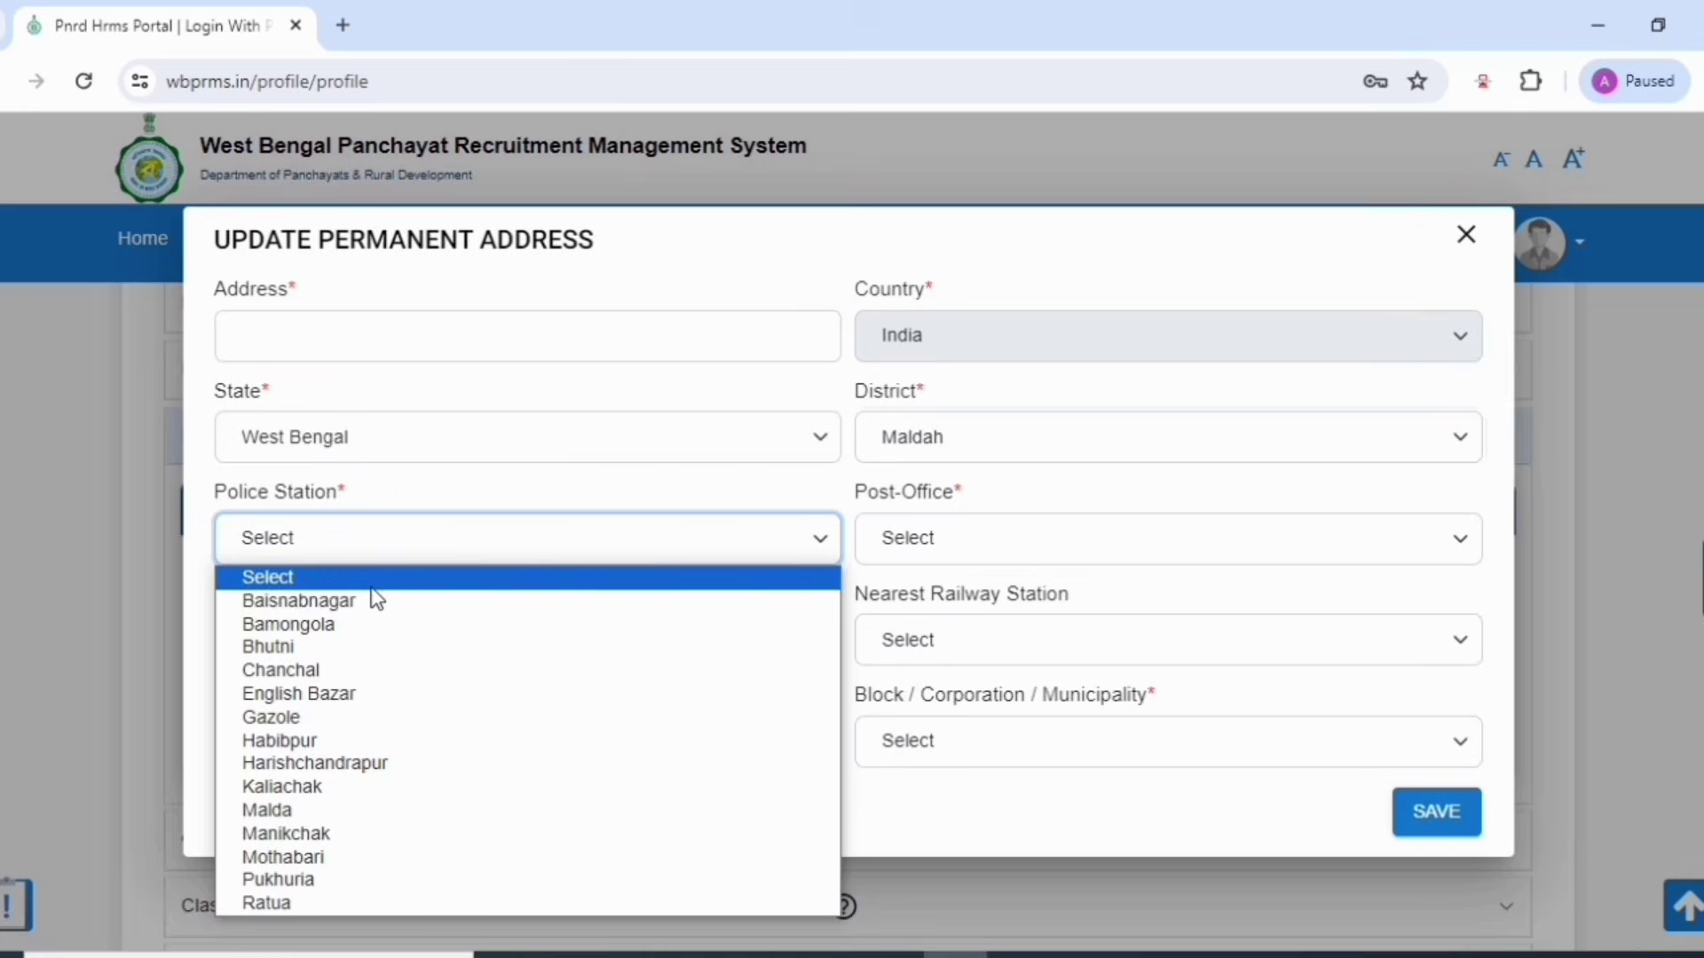
left_click(358, 635)
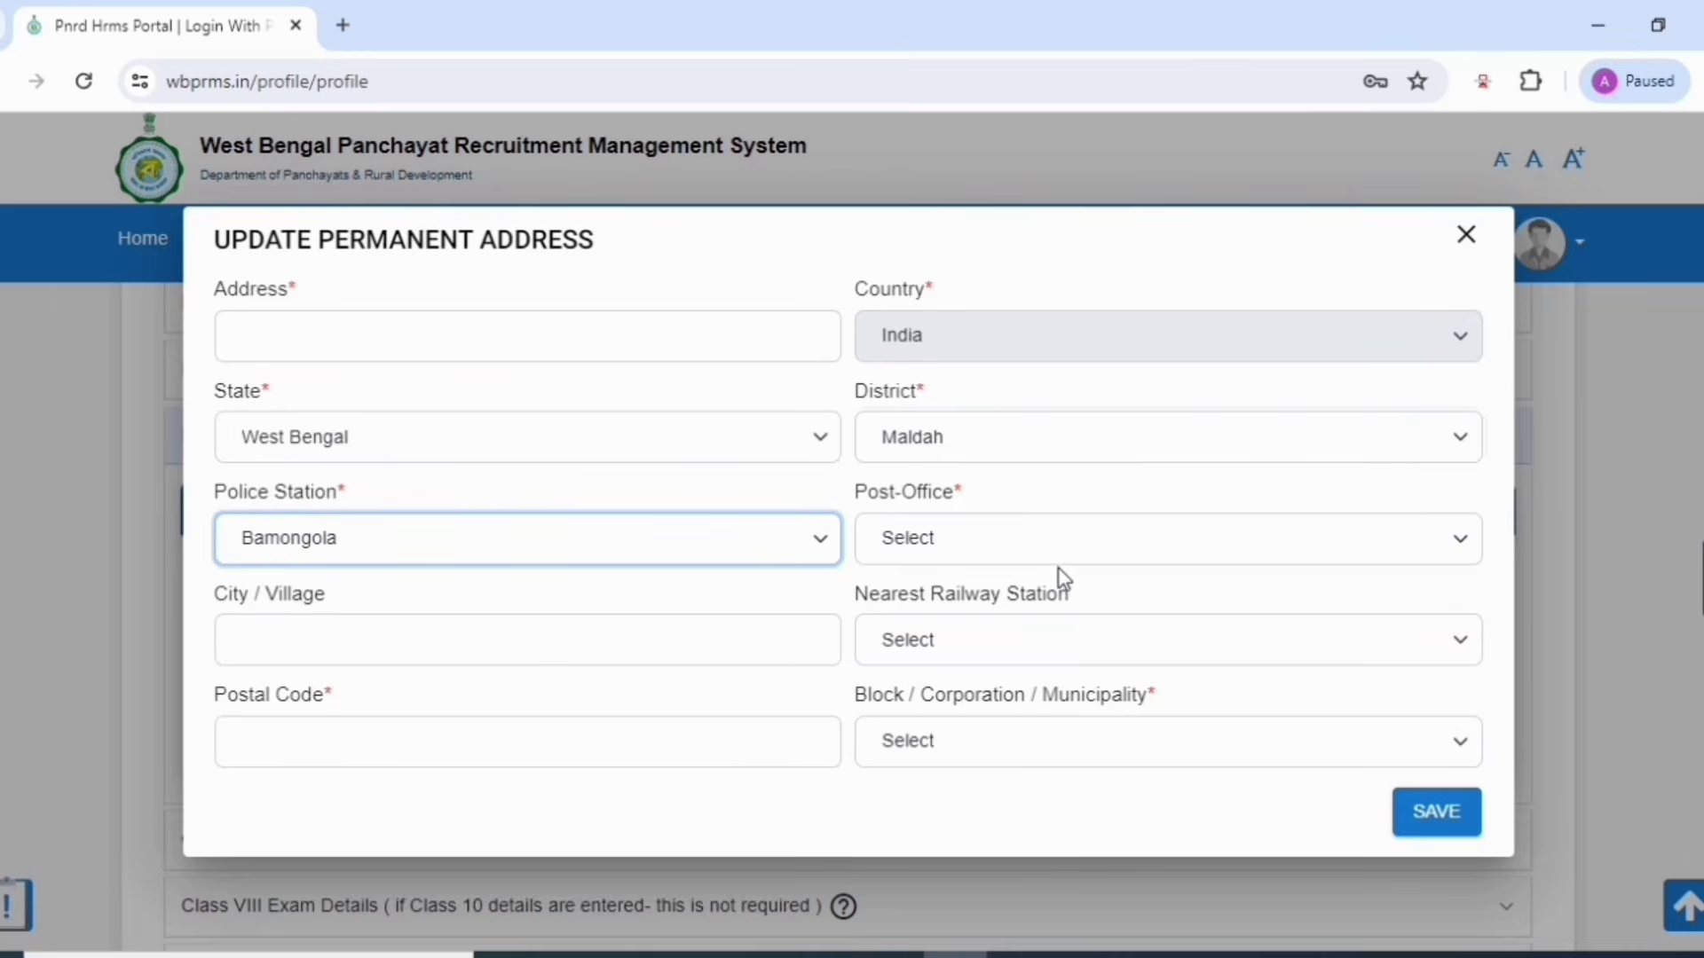
left_click(1047, 543)
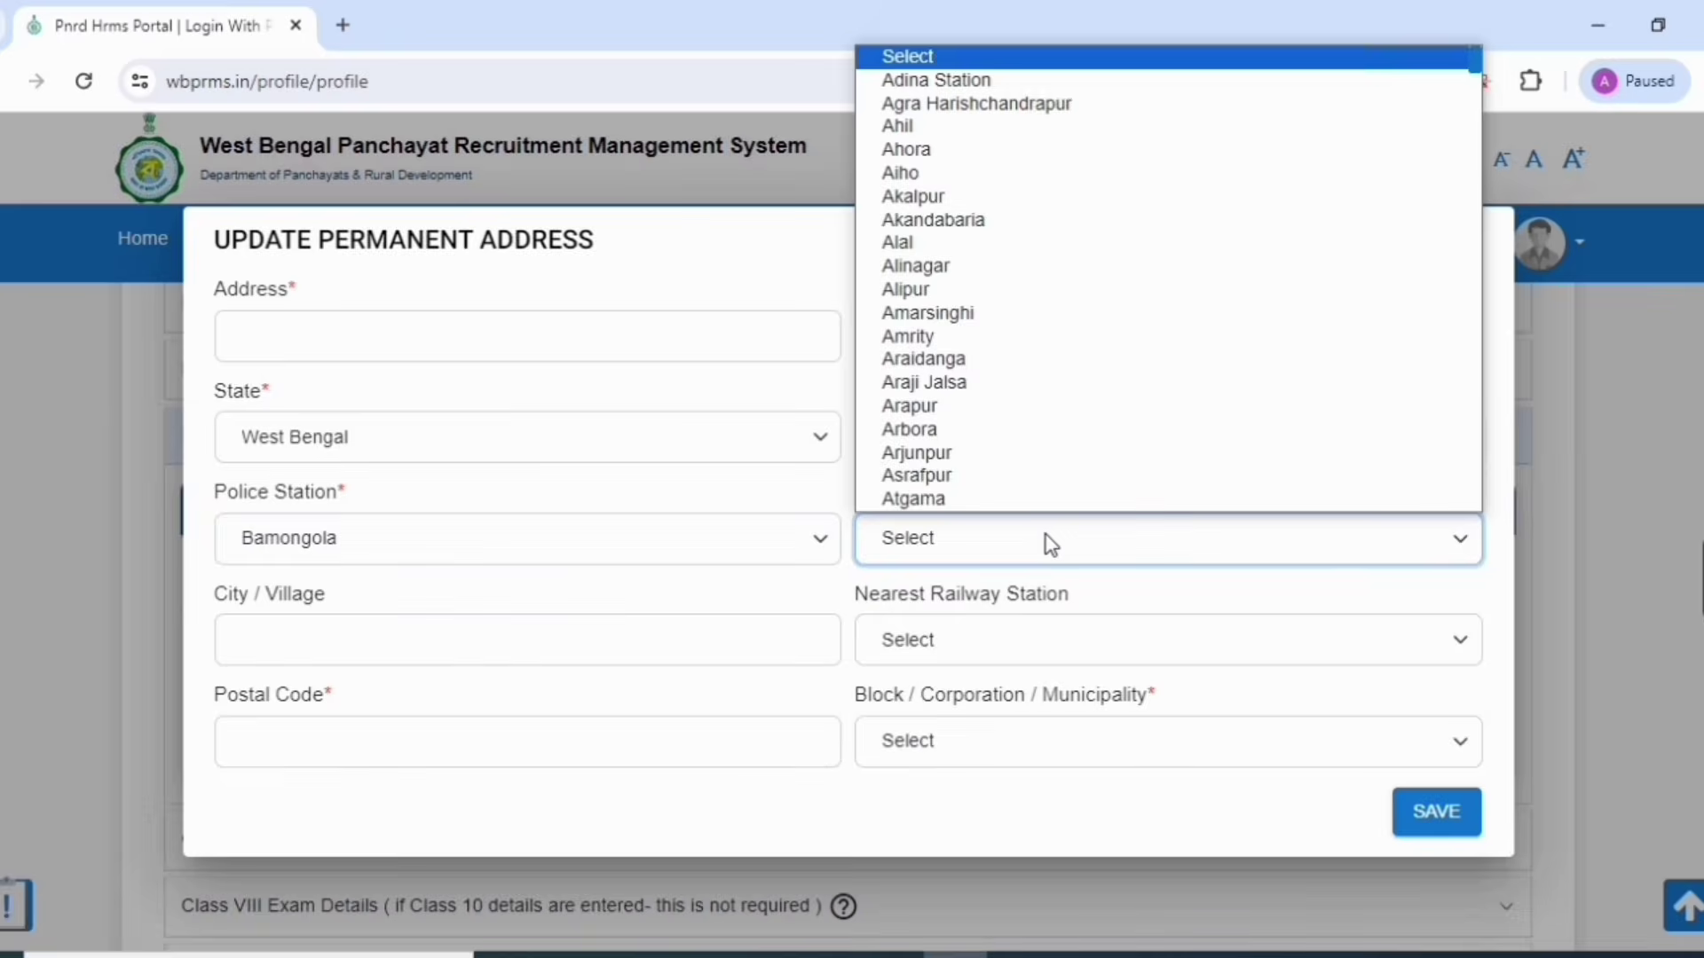
left_click(1018, 291)
left_click(926, 661)
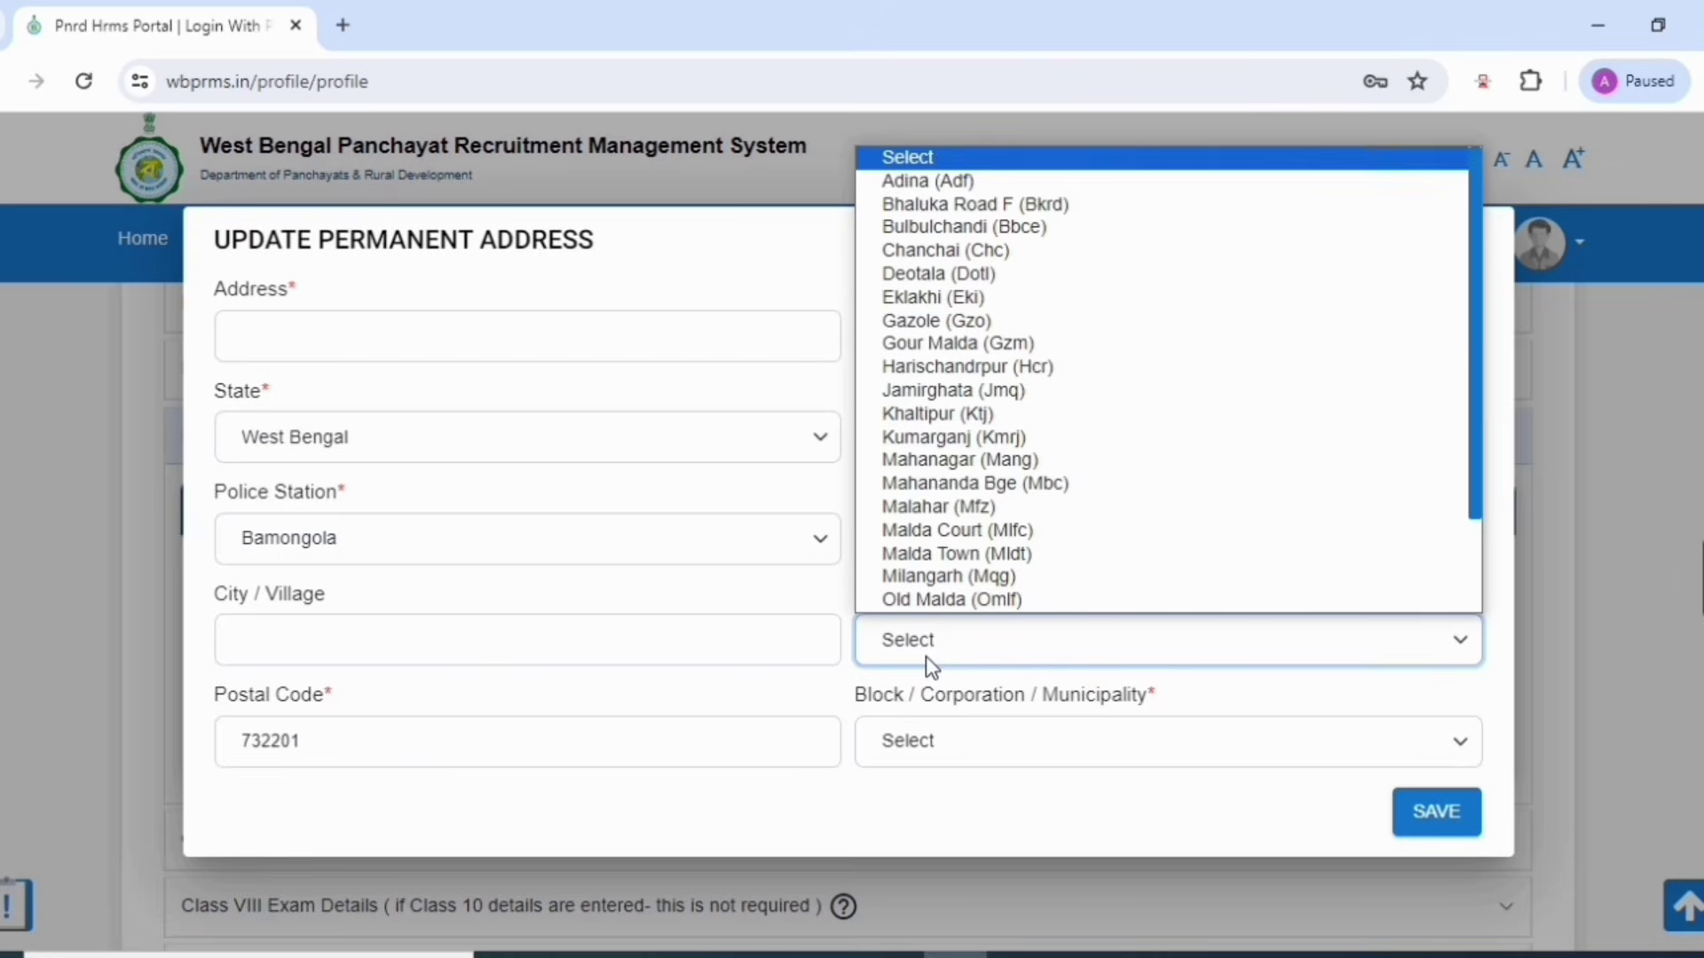
left_click(1029, 366)
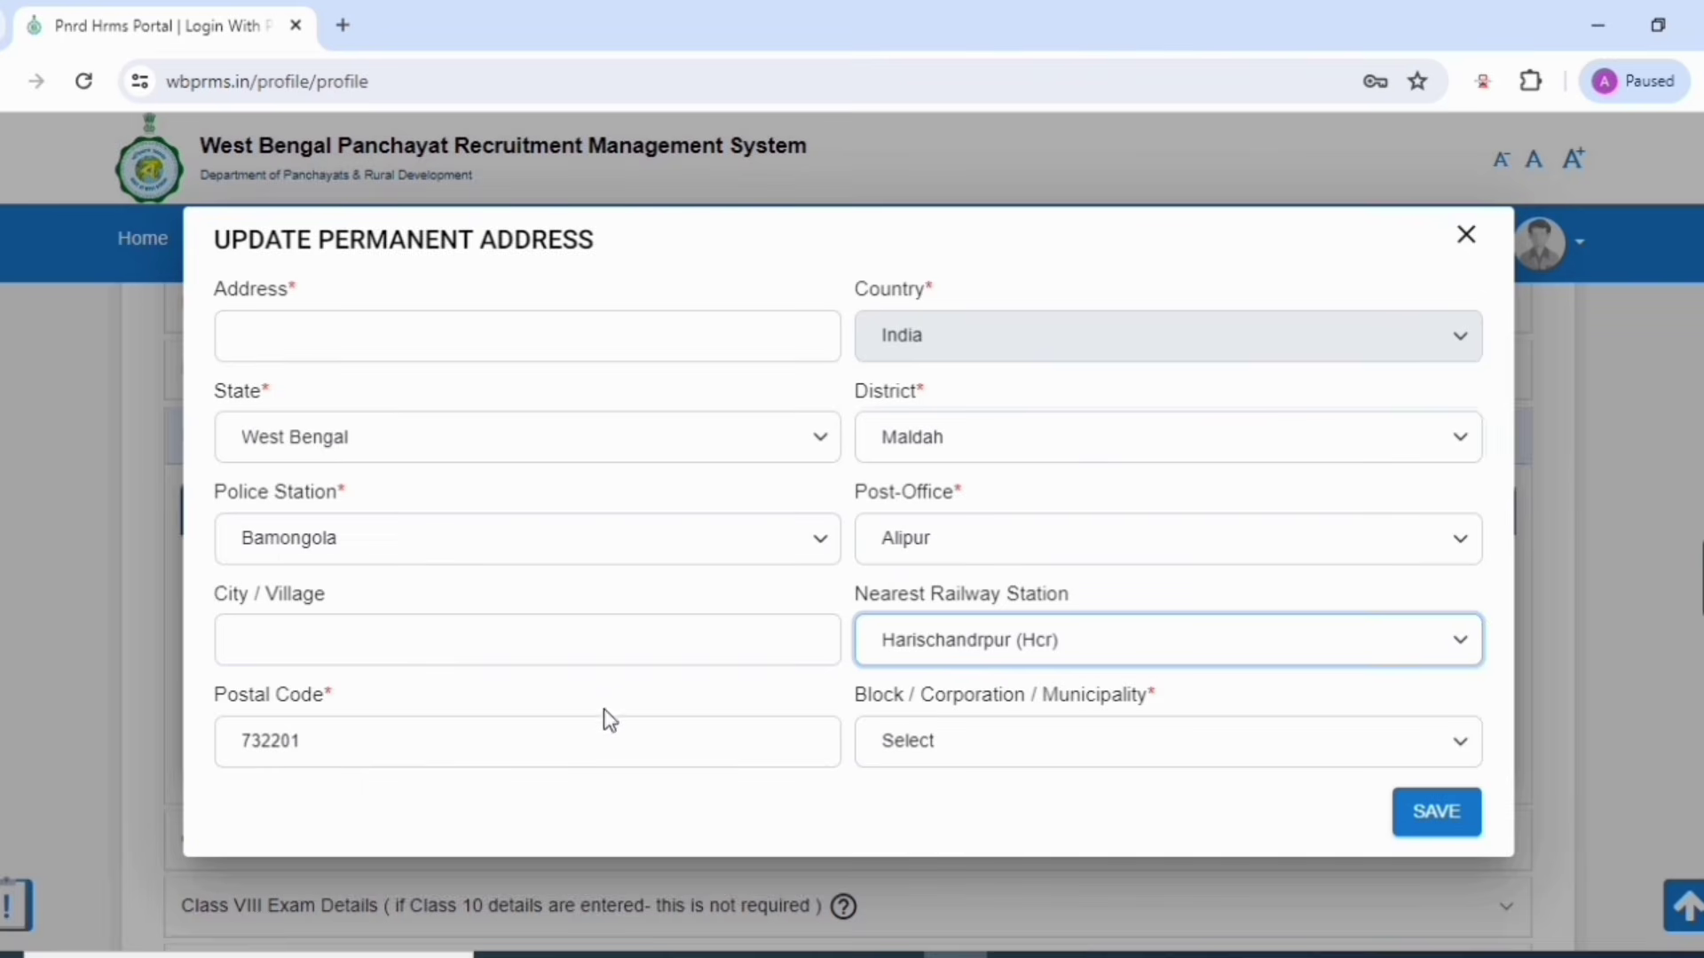
Step: Select the block for the candidate's permanent address, save the address details and collapse the section
left_click(946, 754)
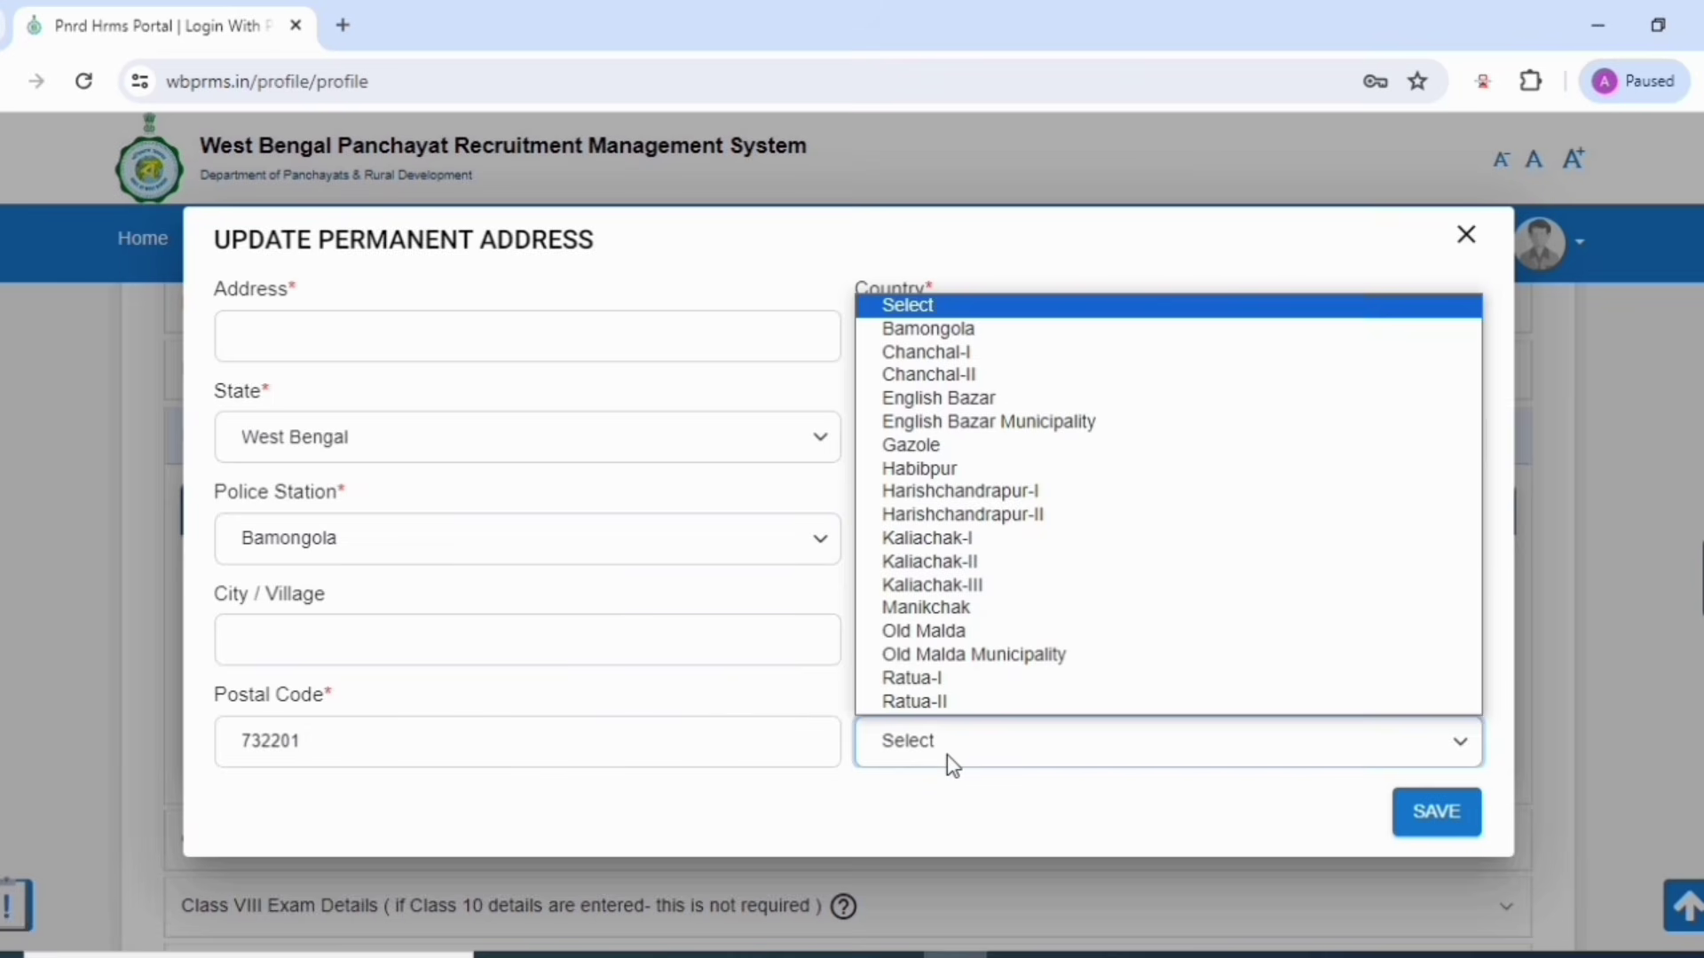
left_click(1004, 546)
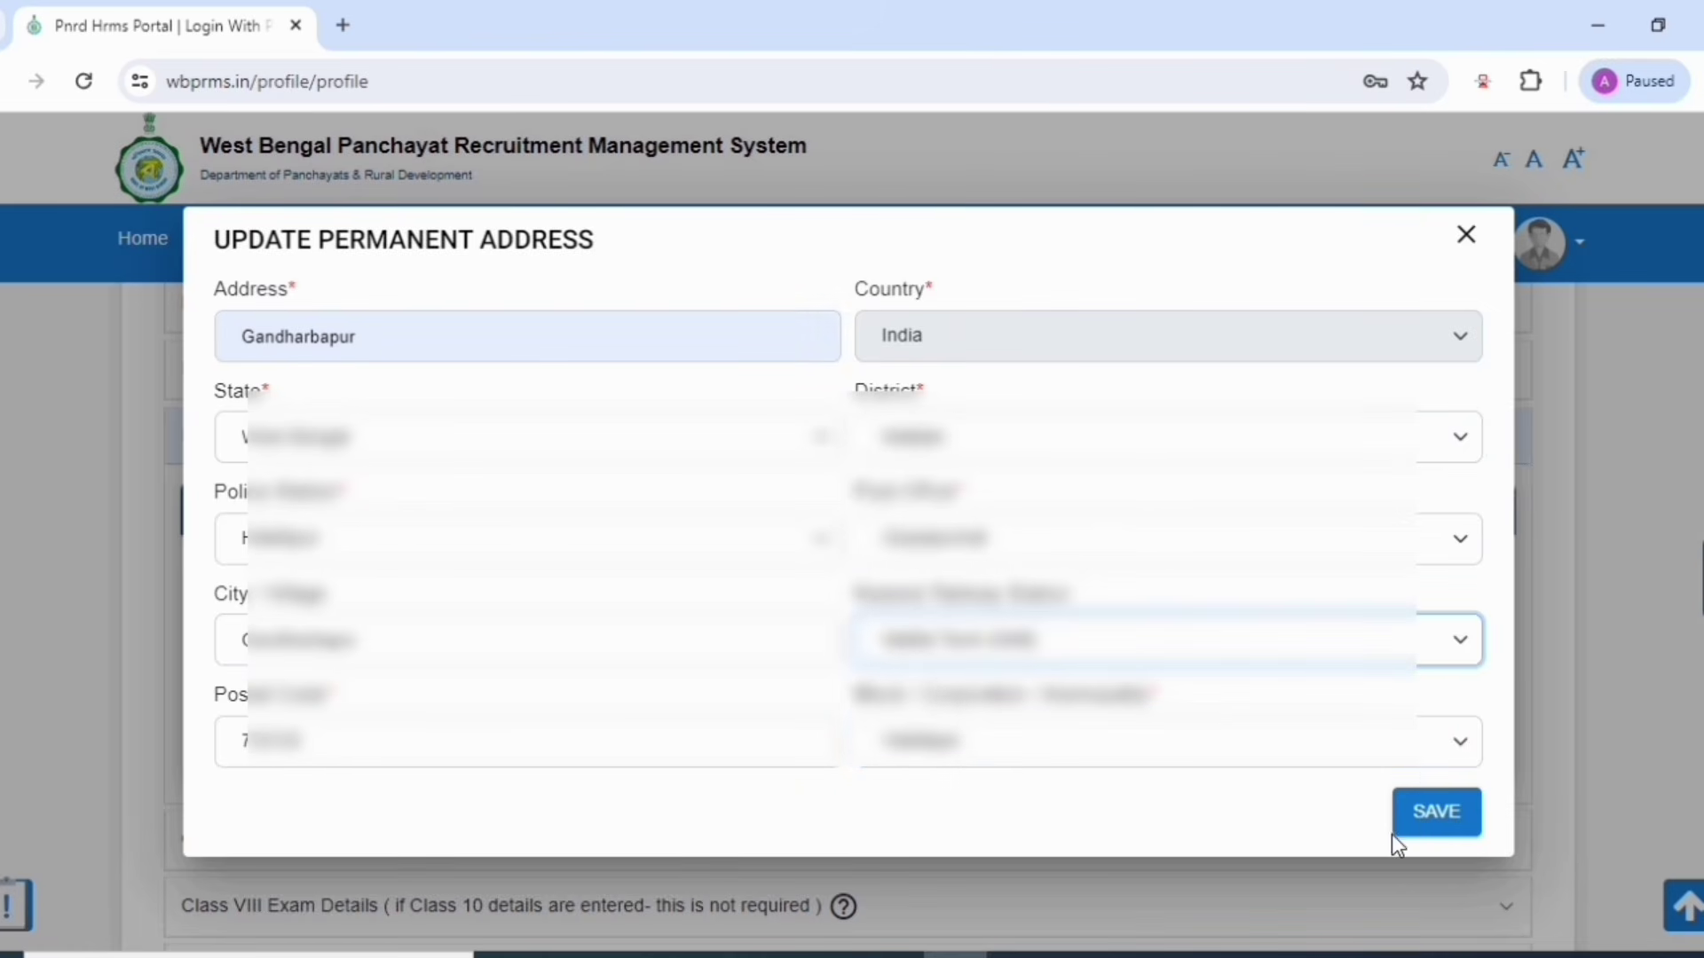
left_click(1436, 825)
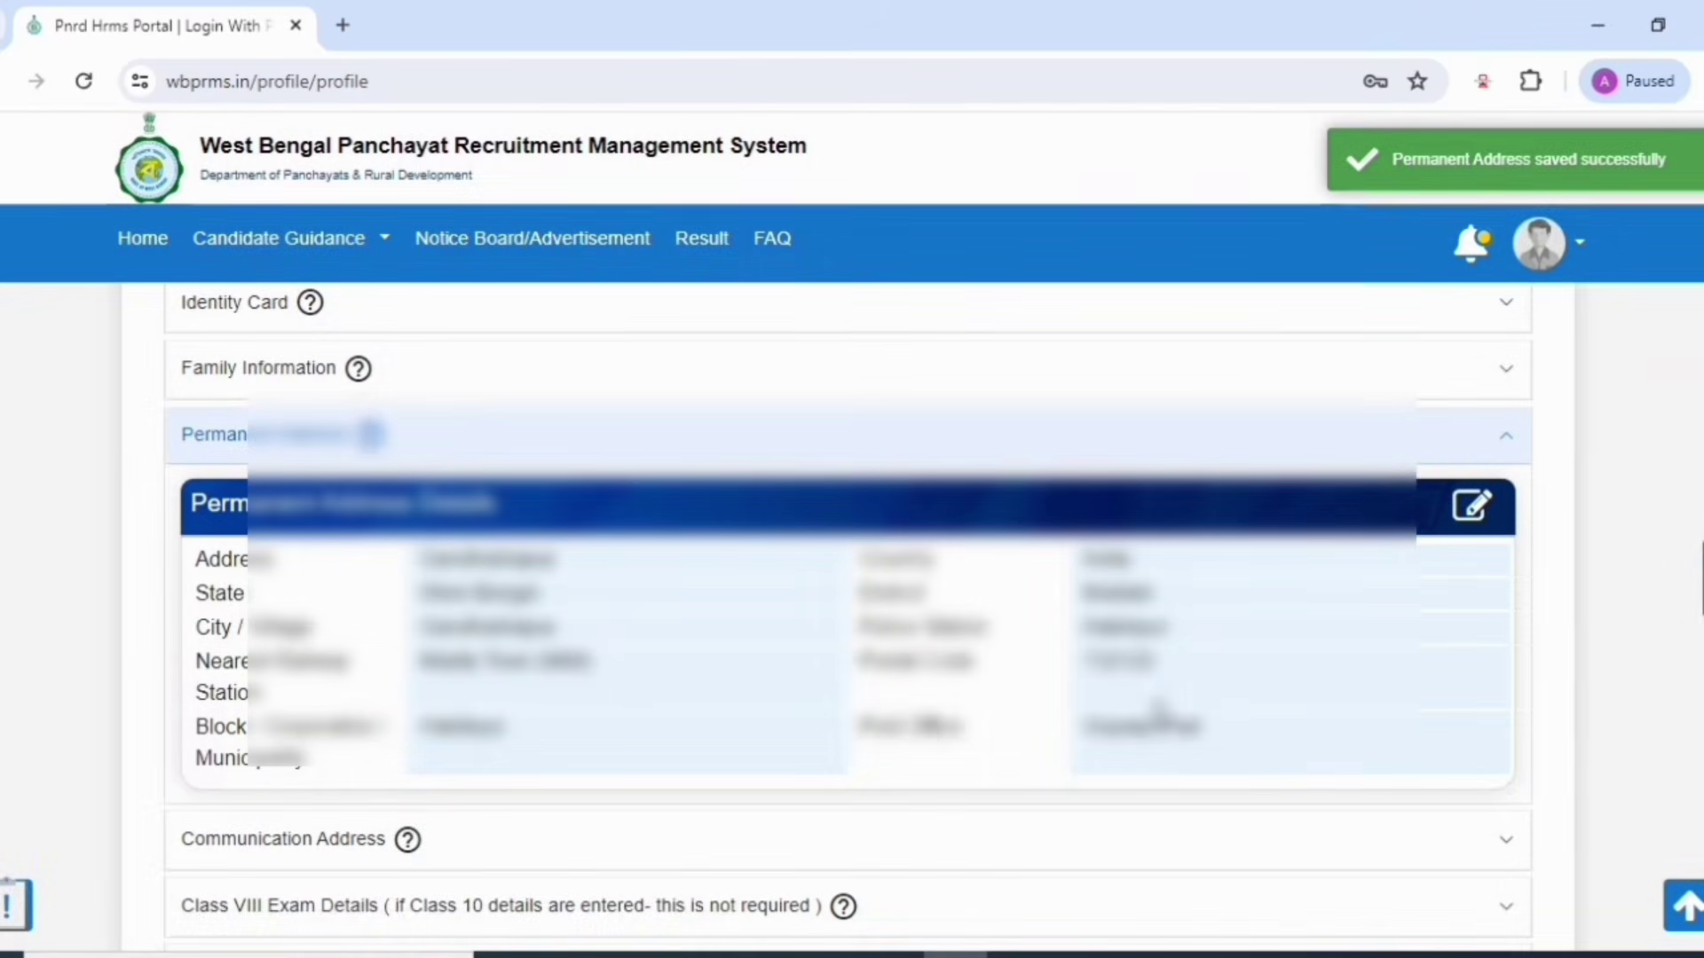
left_click(1507, 448)
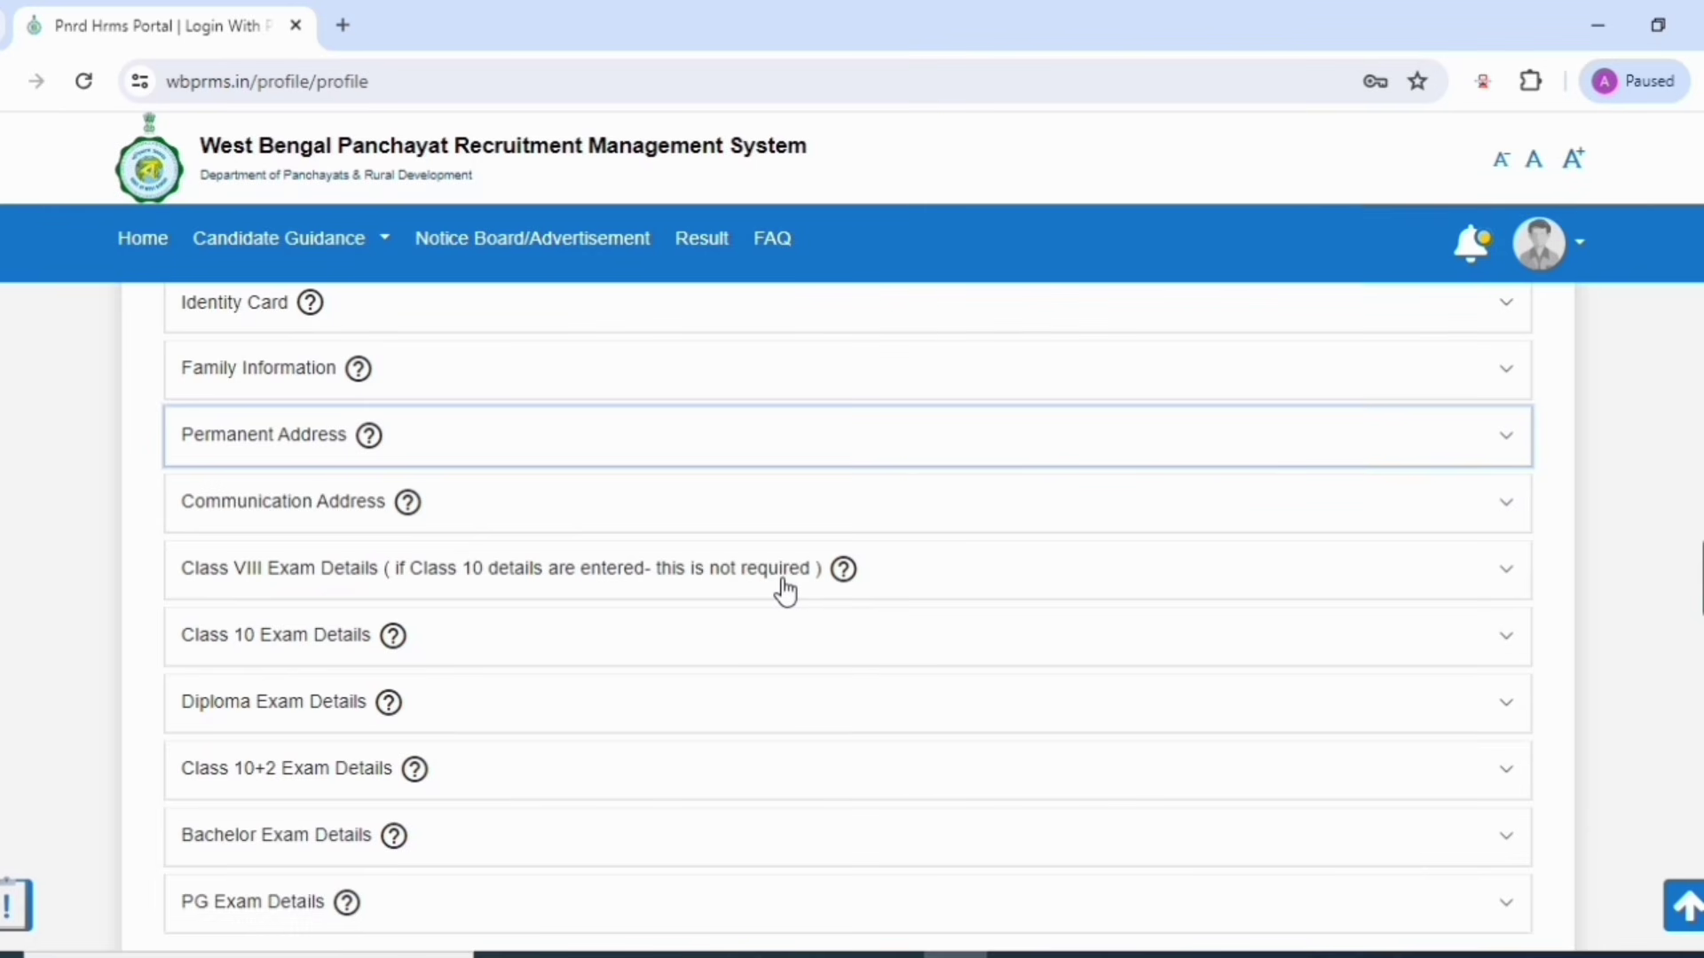
Step: Open the Class 10 Exam Details for editing and set the board to West Bengal Board of Secondary Education
left_click(338, 646)
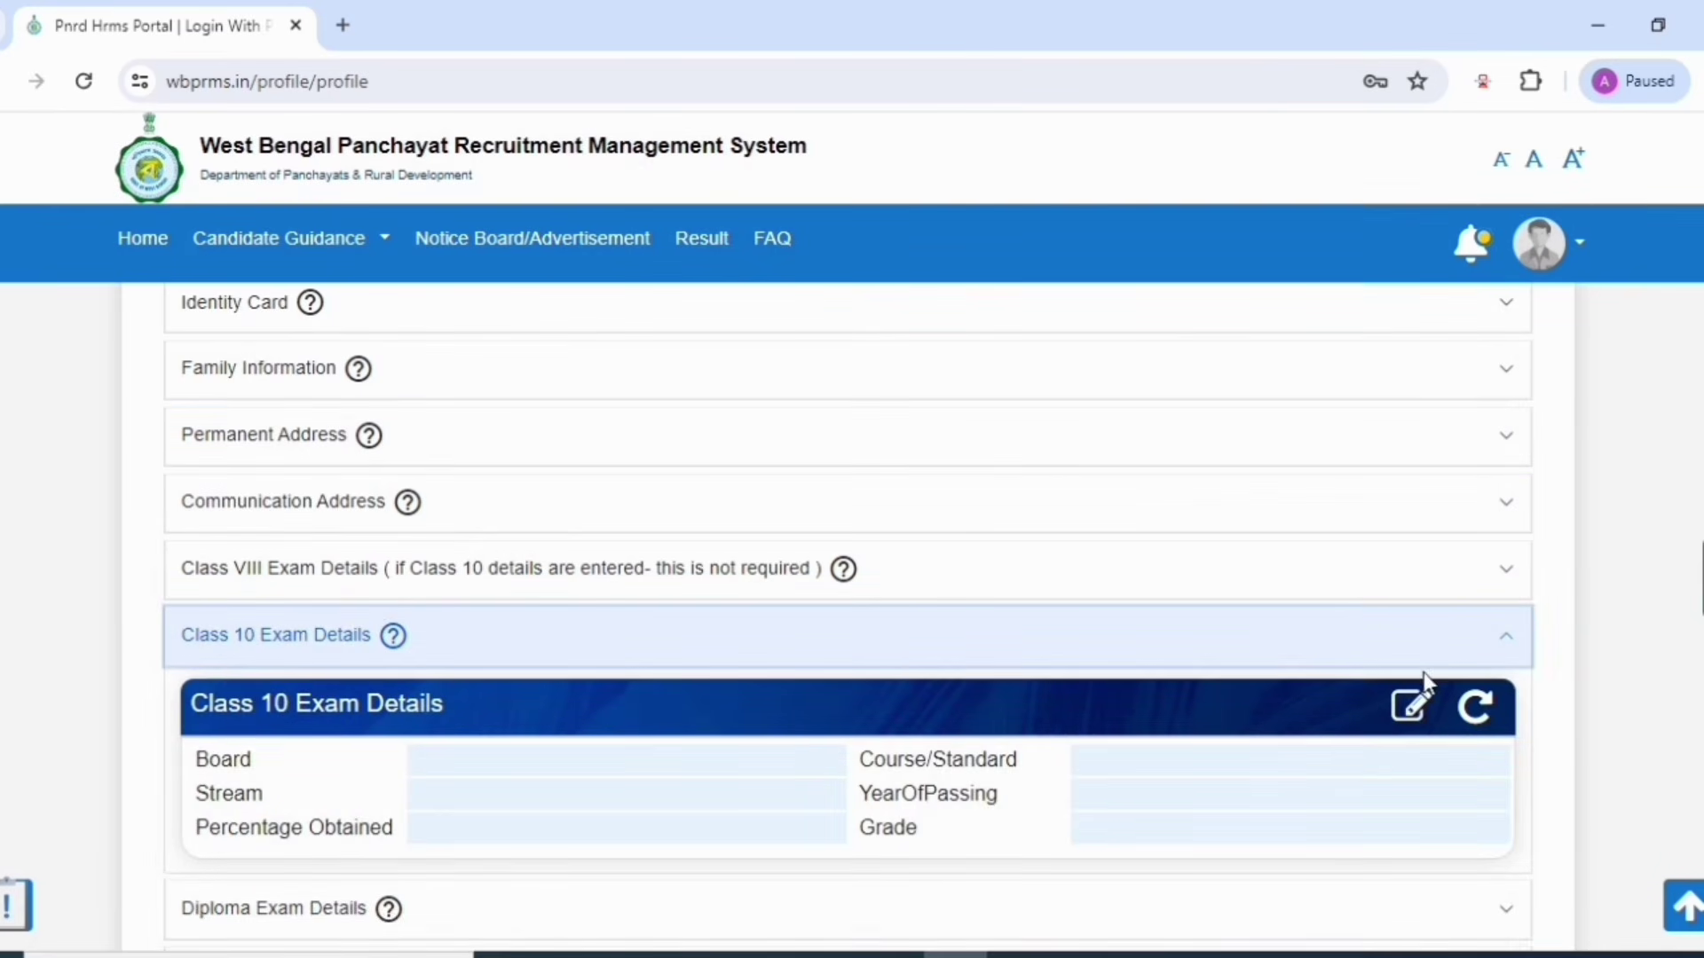
scroll(1369, 603, "down", 3)
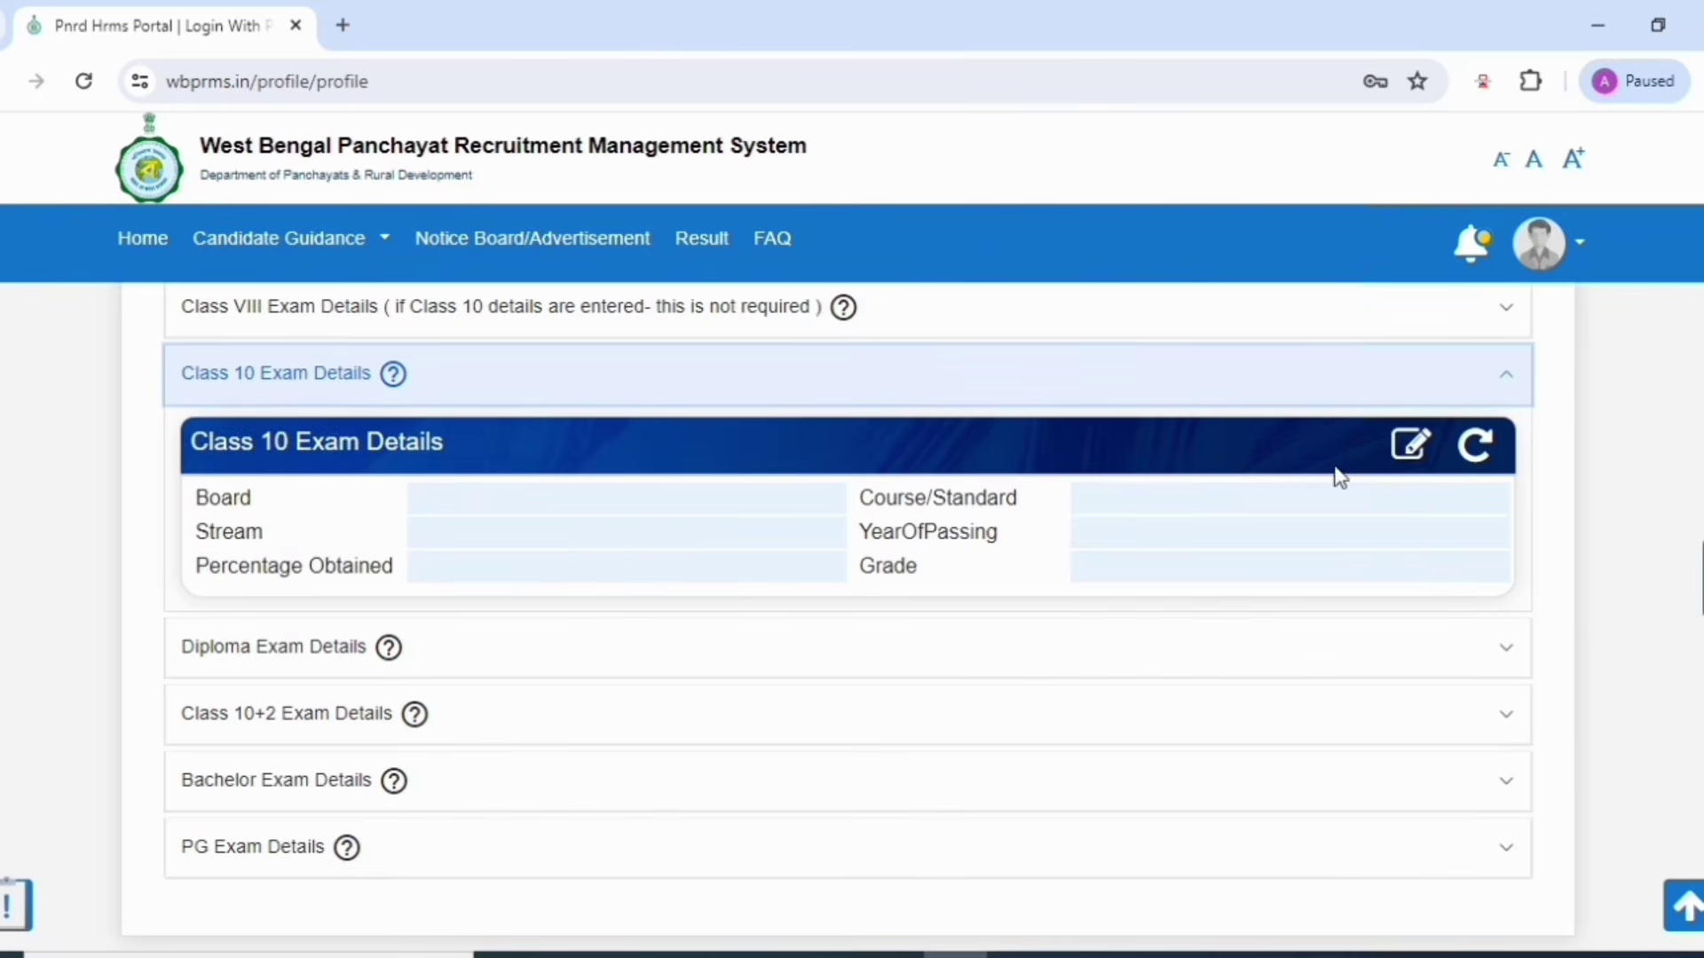
left_click(1410, 443)
left_click(453, 475)
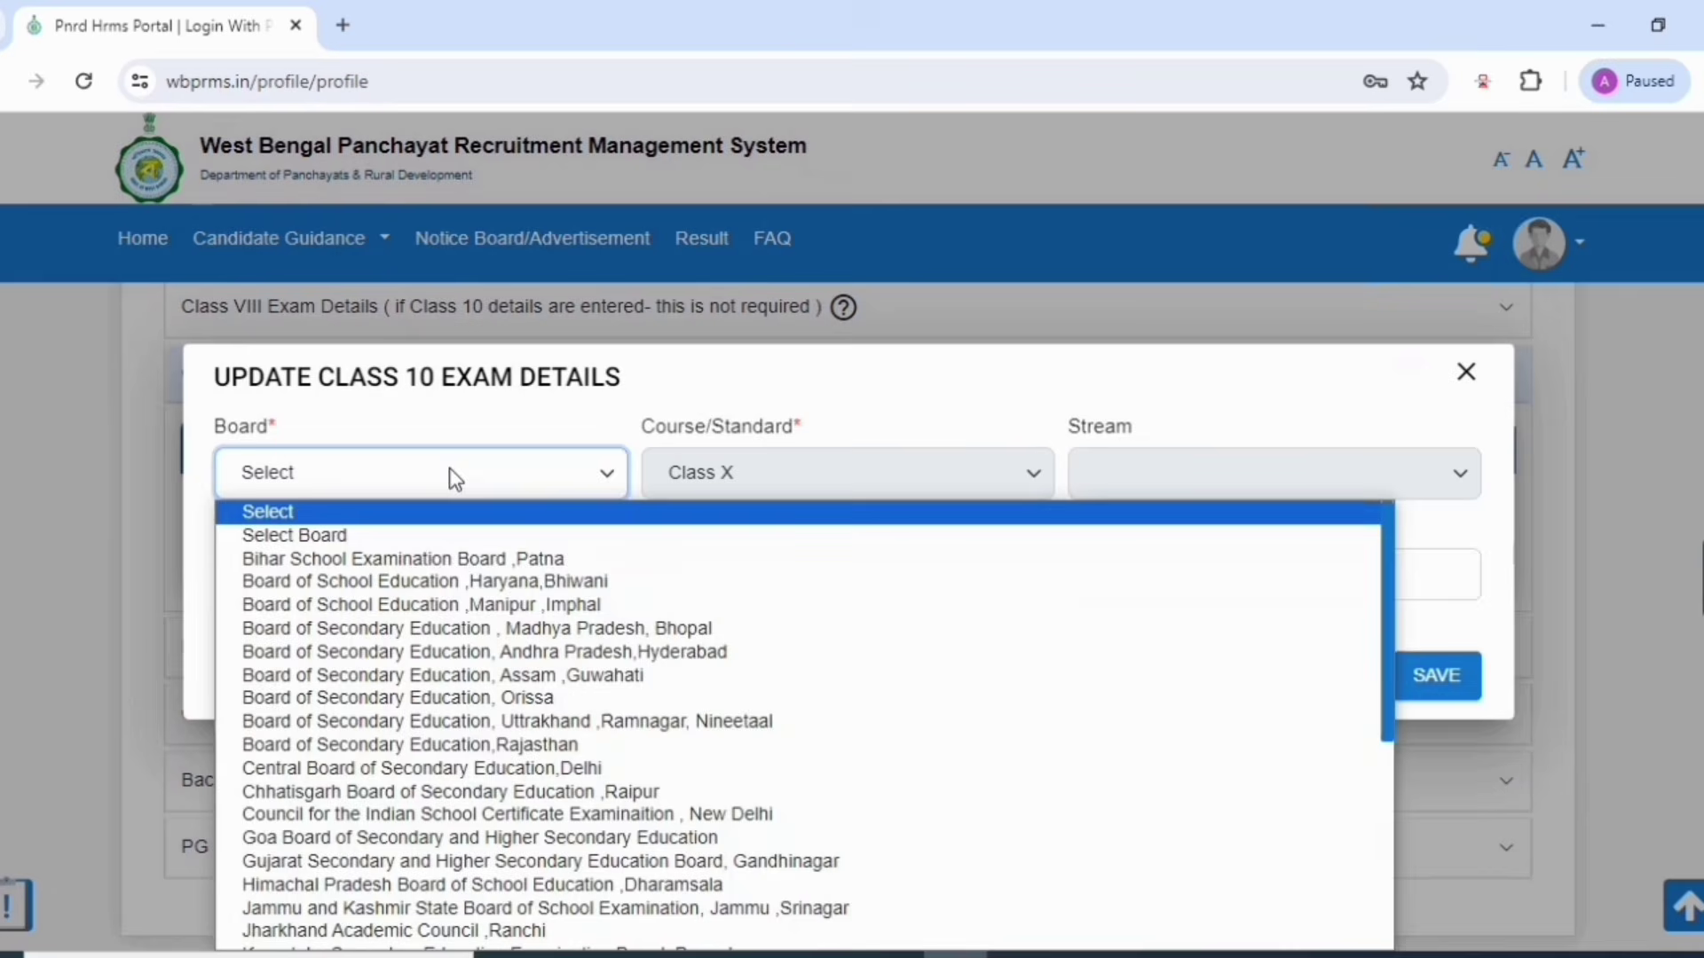
scroll(528, 610, "down", 5)
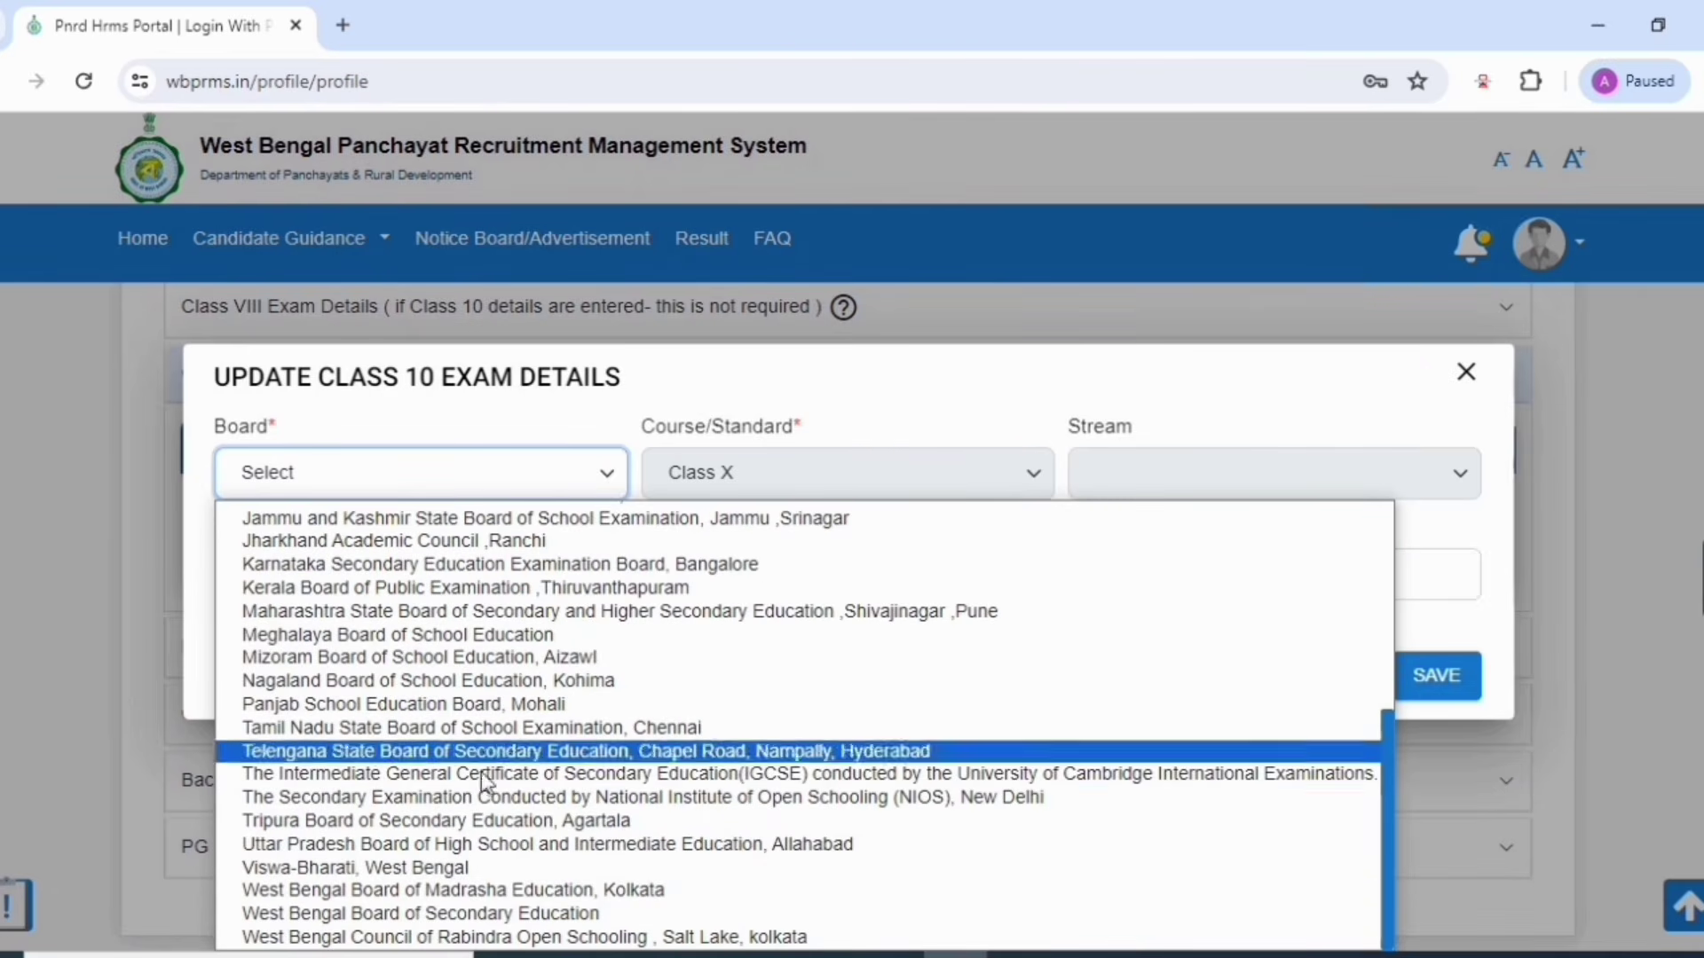
left_click(476, 911)
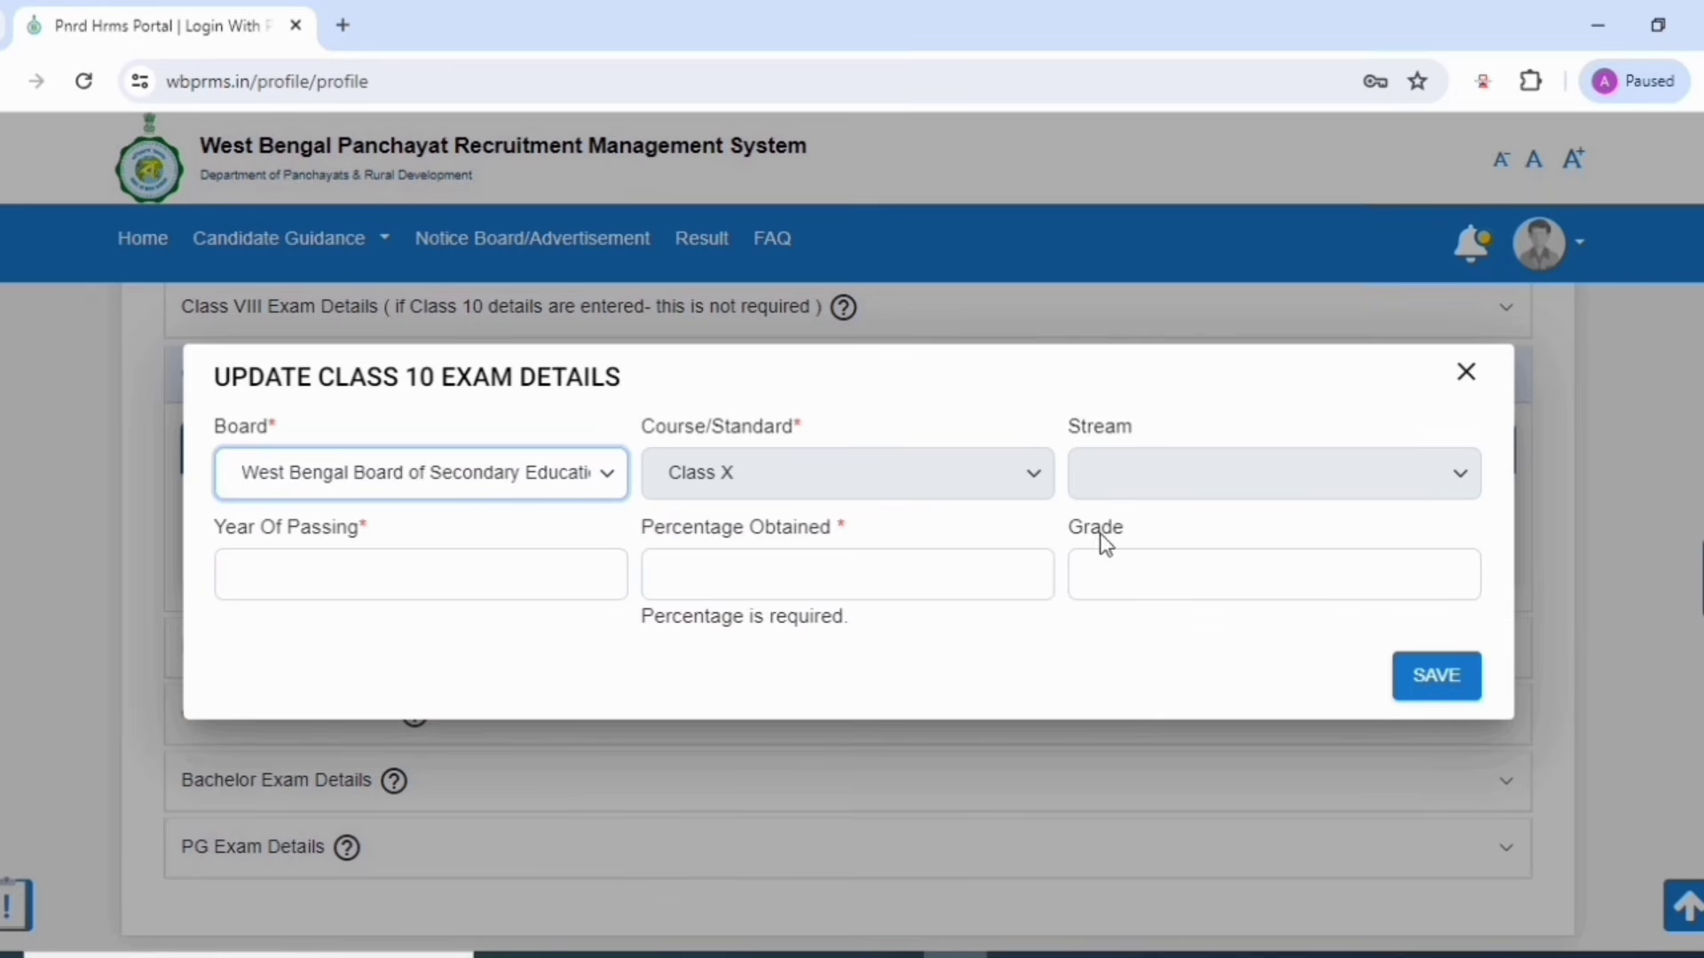
Step: Set the Class 10 year of passing to 2013, the percentage obtained to 74 and the grade to A
left_click(360, 564)
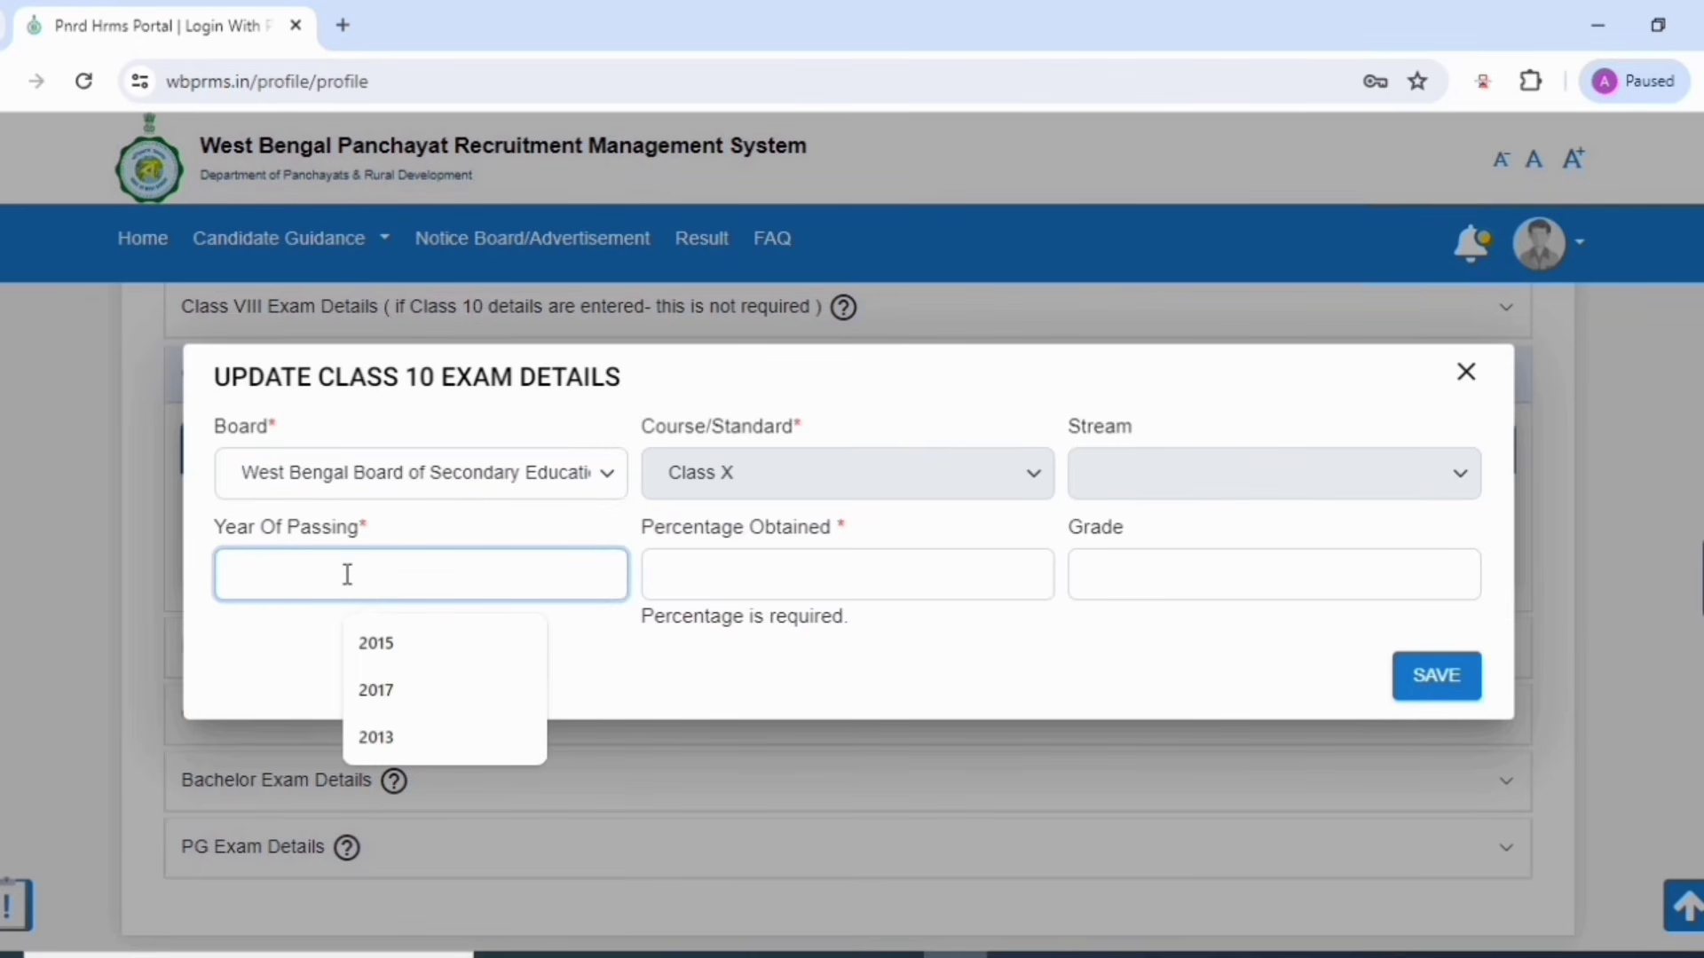
left_click(383, 744)
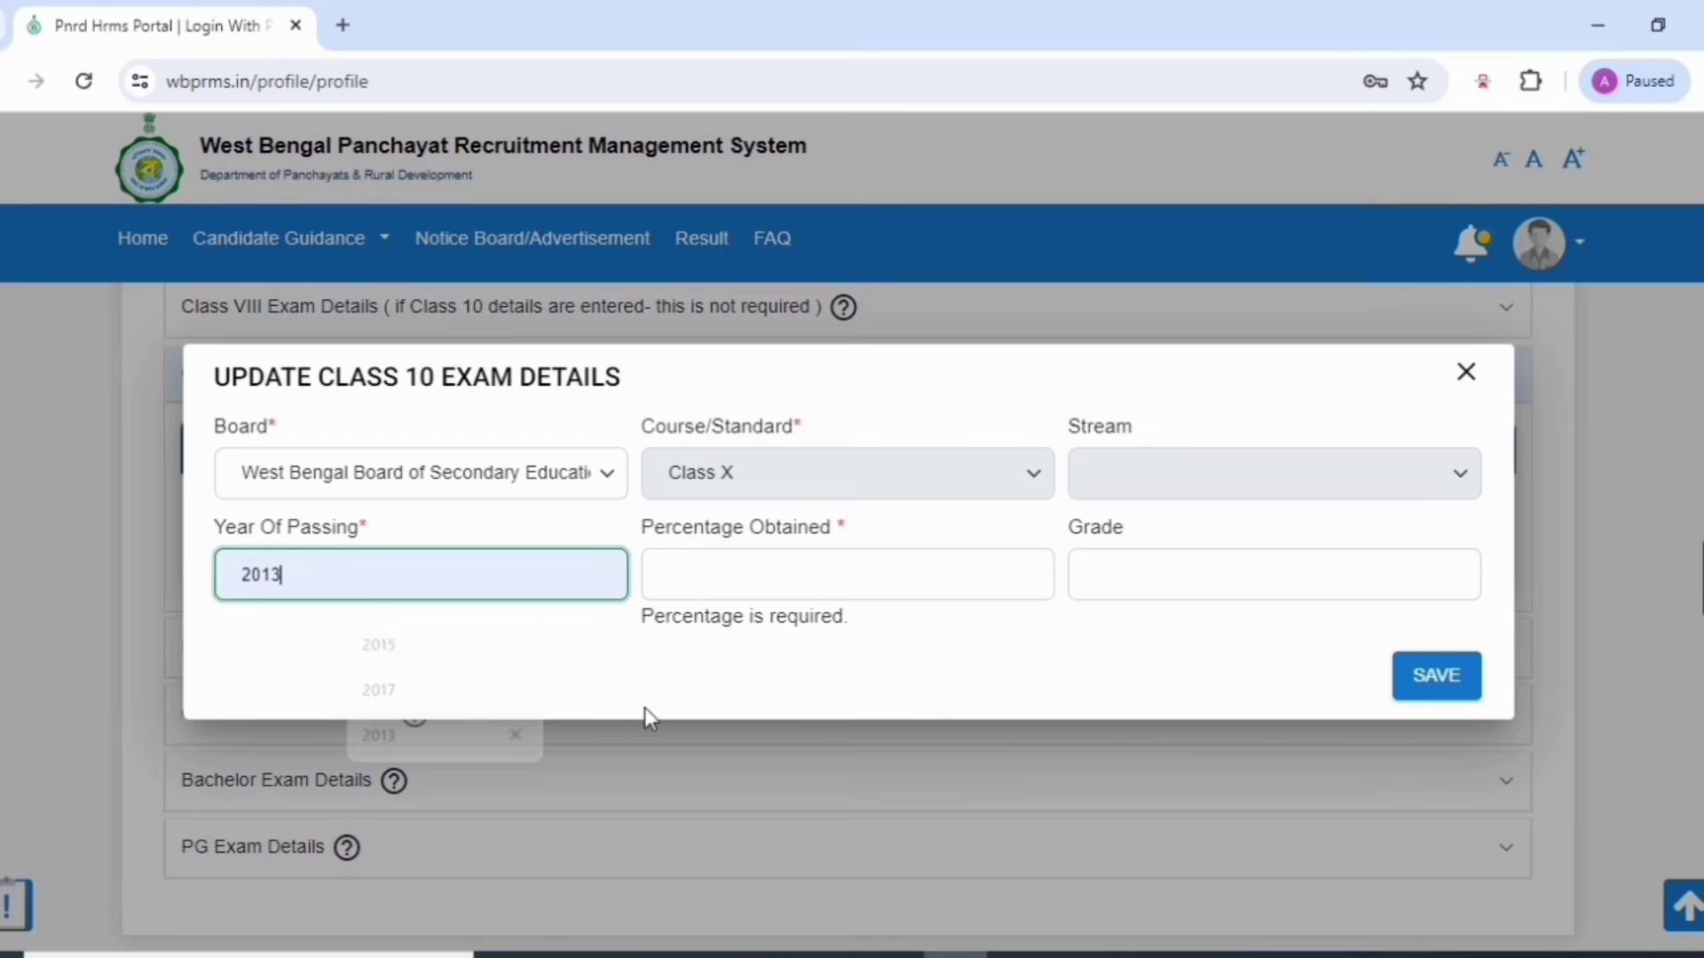
left_click(780, 579)
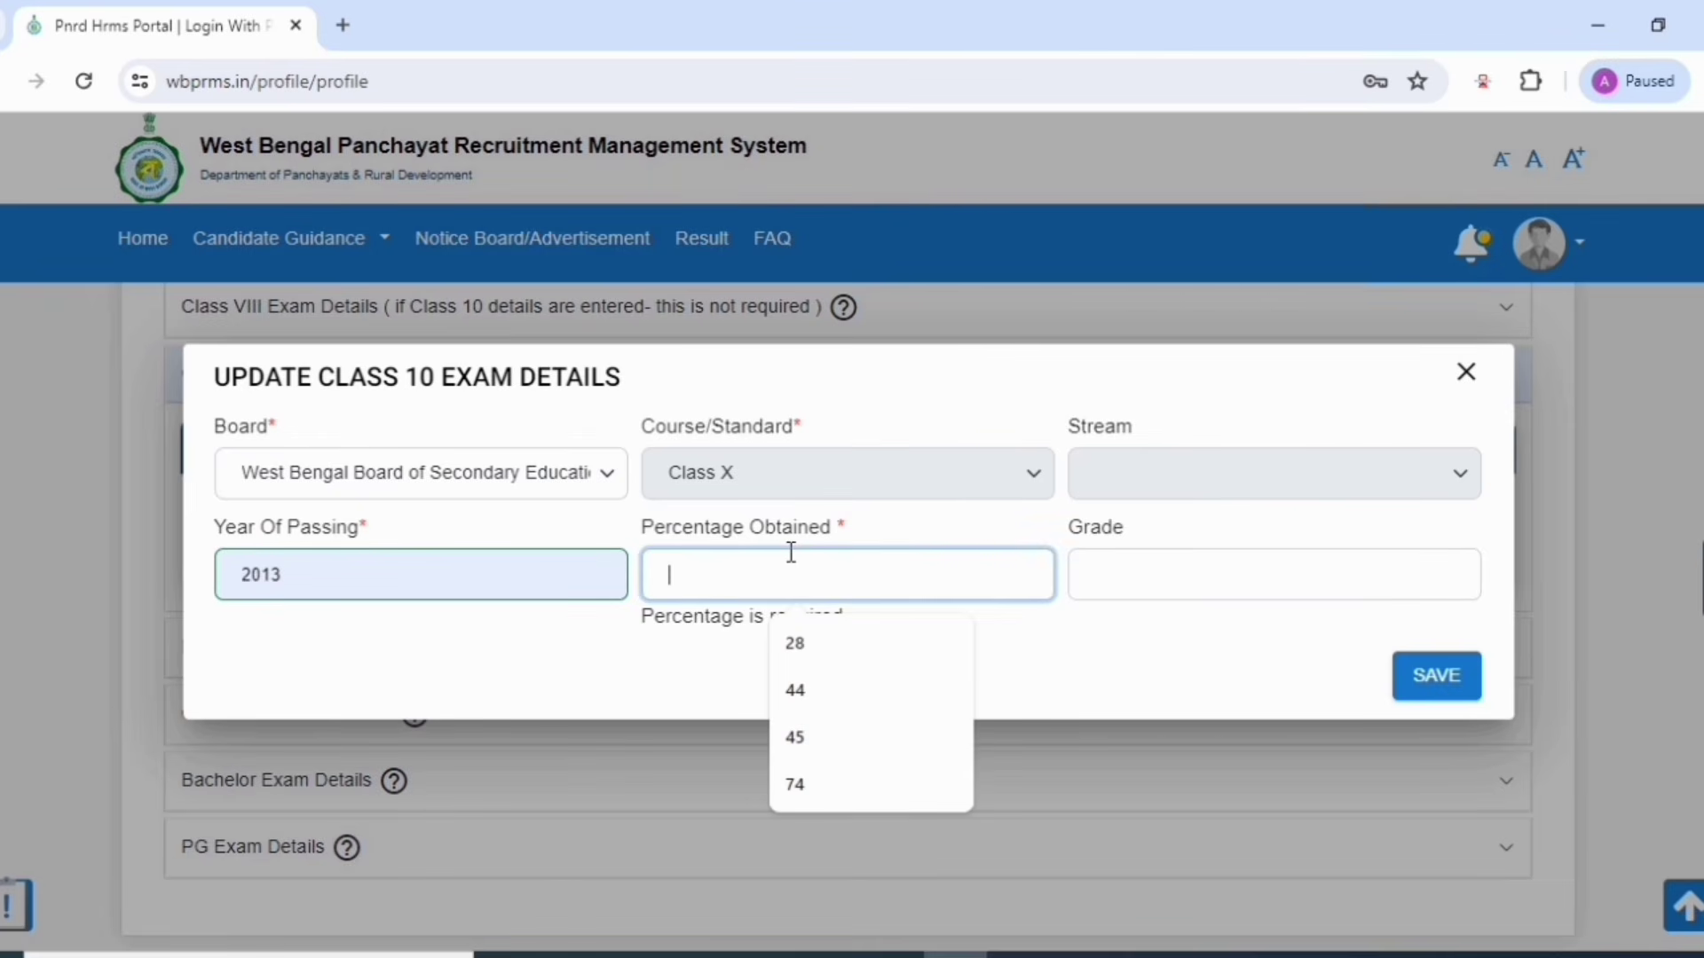
left_click(797, 784)
left_click(1120, 584)
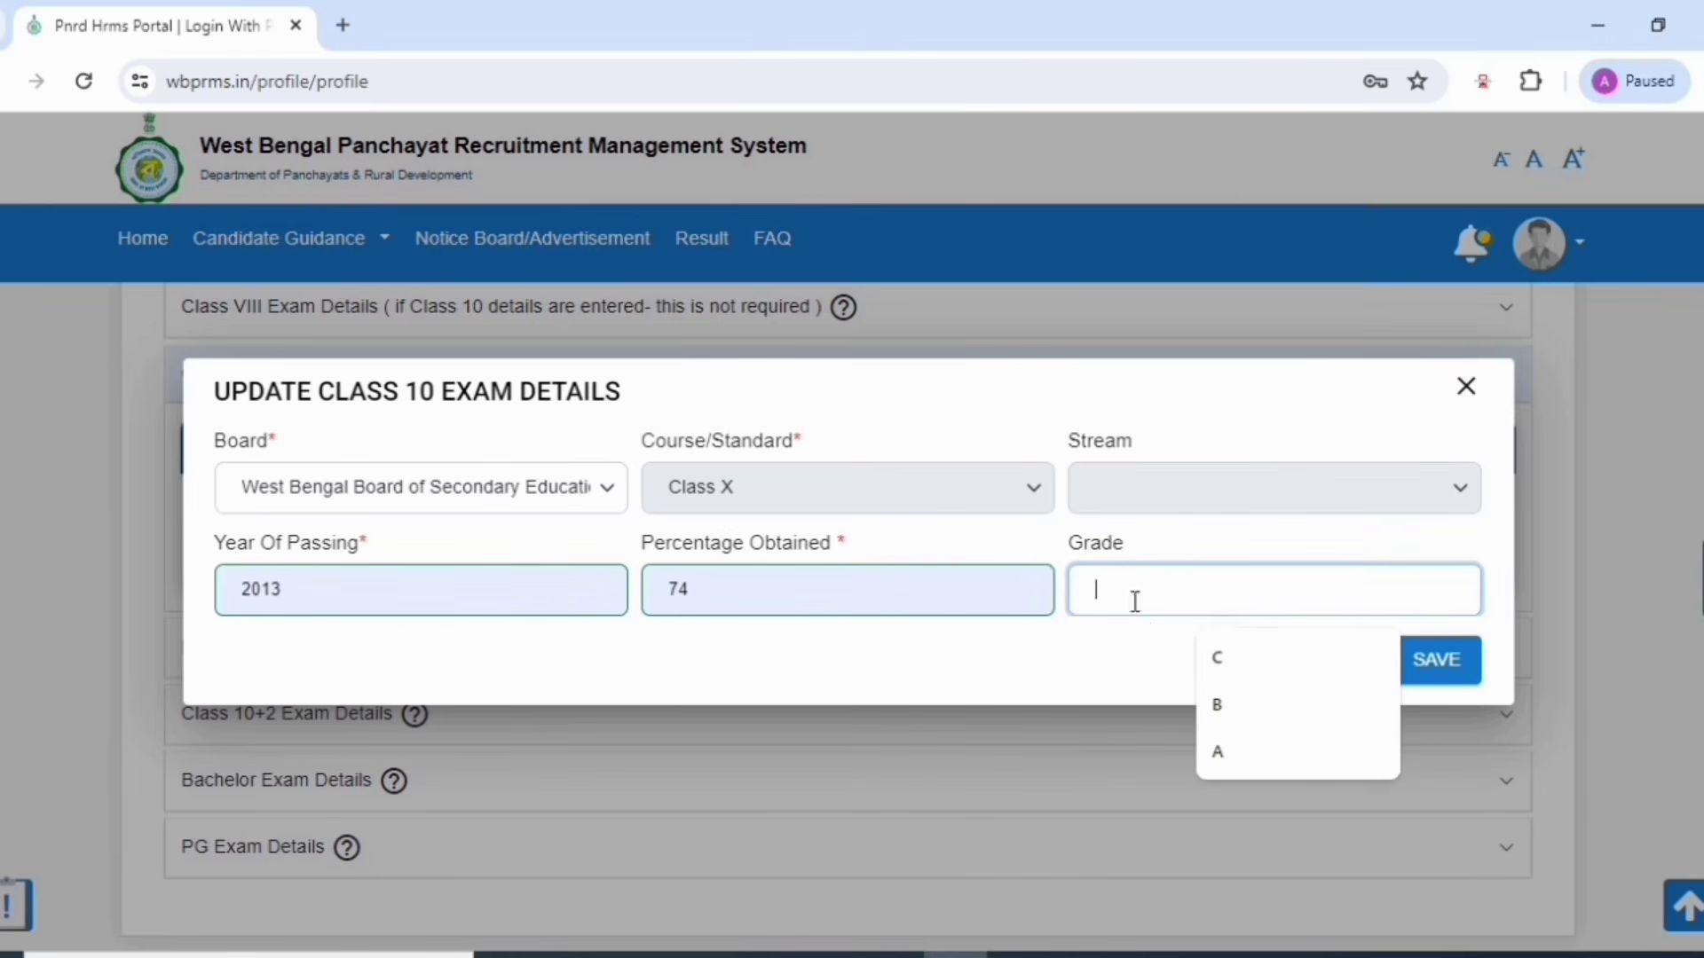
left_click(1206, 747)
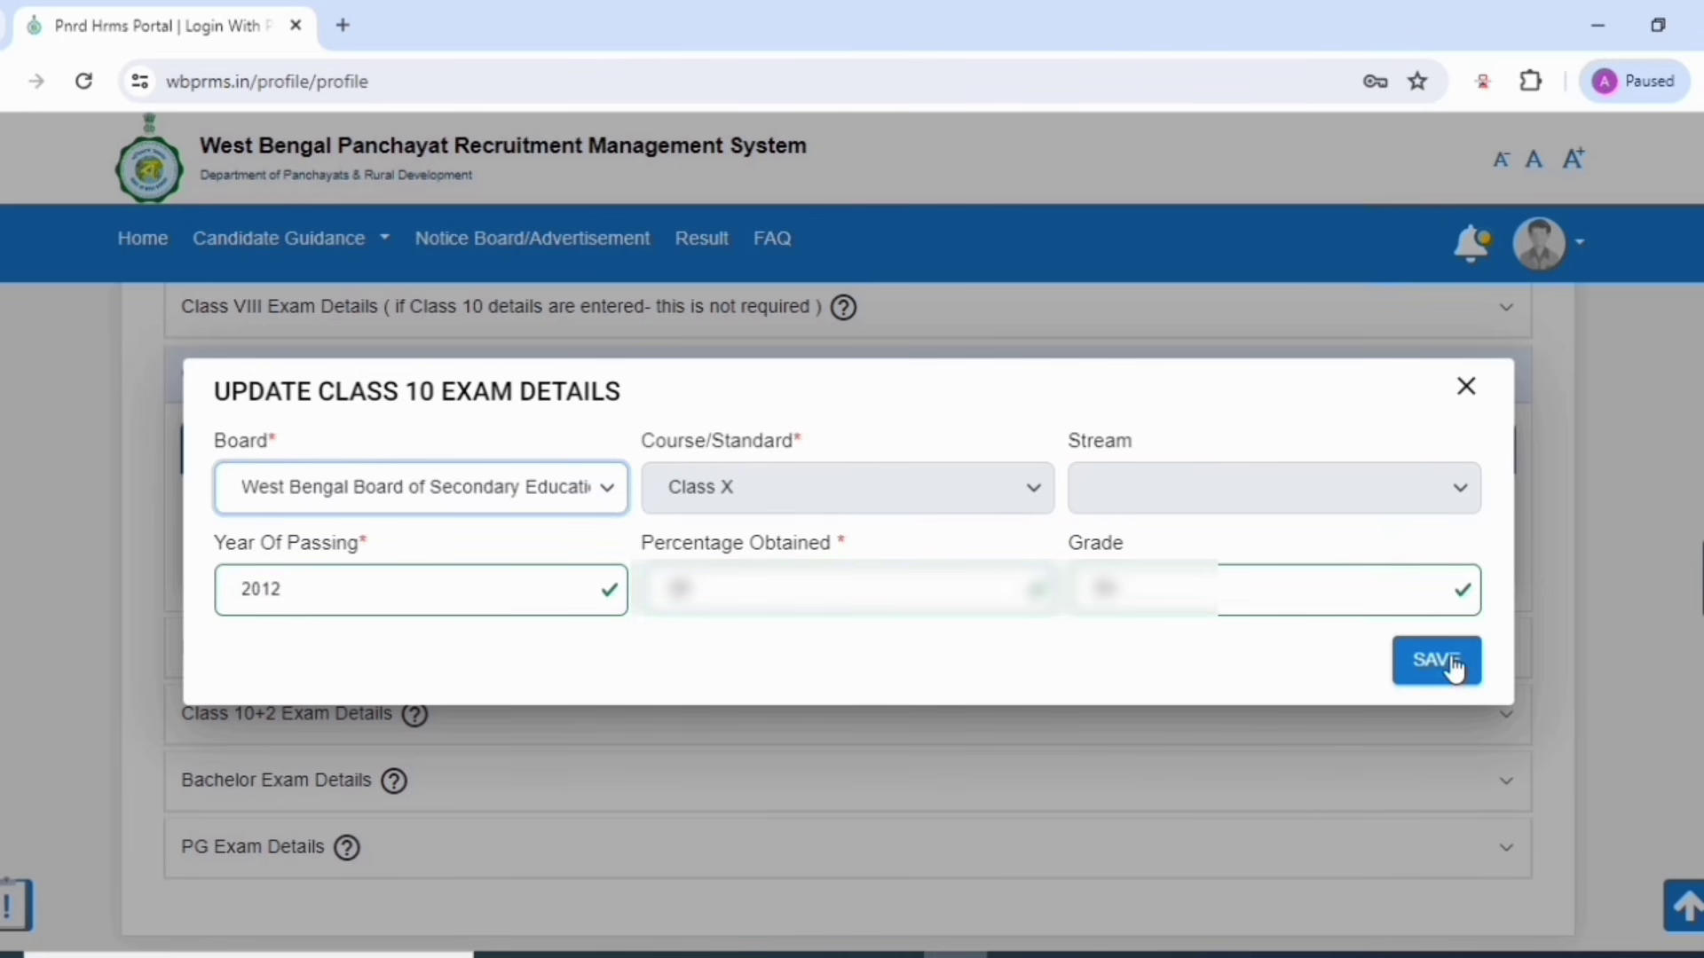
Step: Save the Class 10 exam details and collapse their section
left_click(1453, 668)
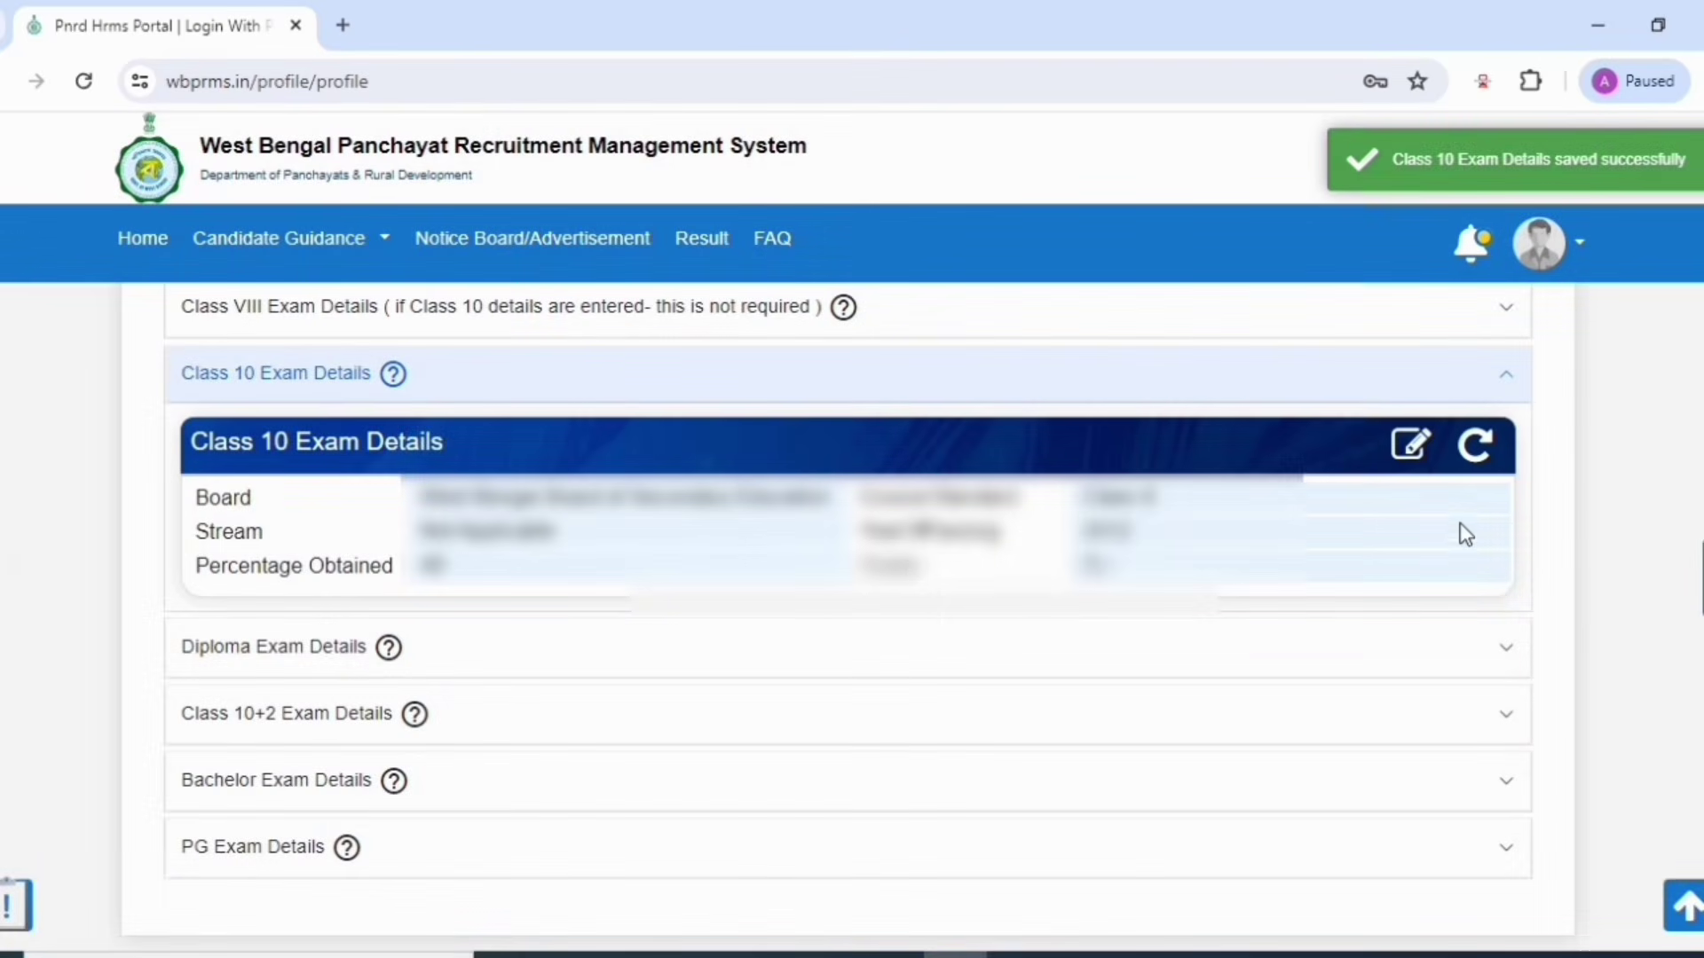
left_click(1507, 383)
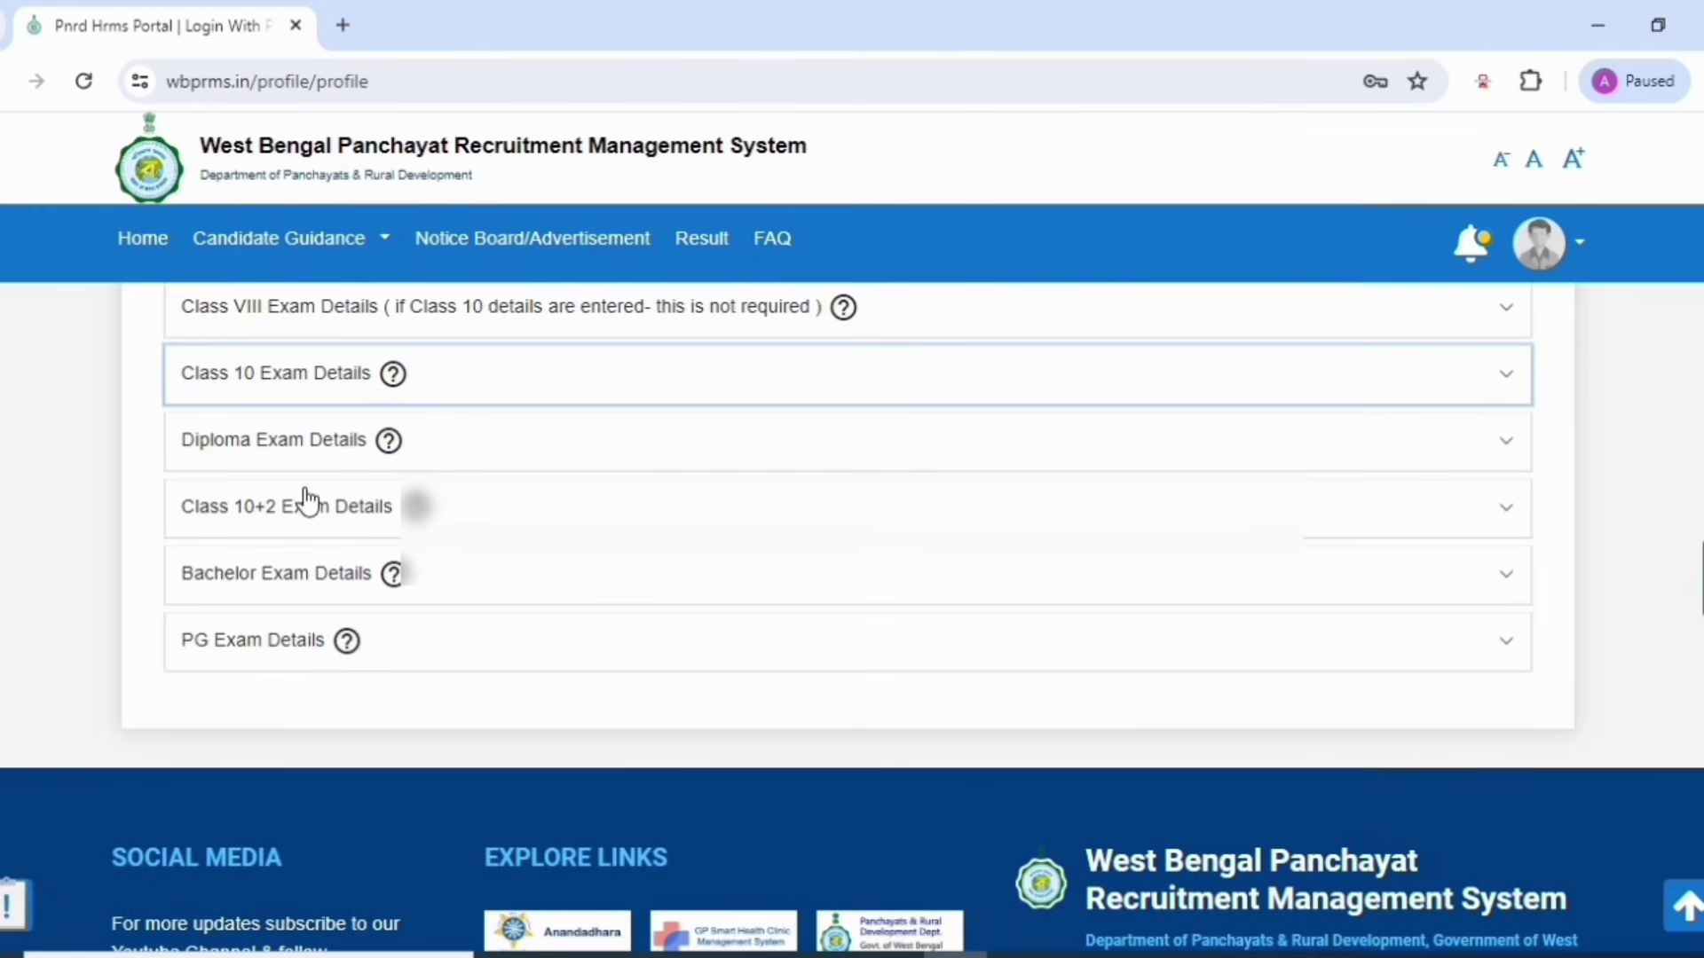
left_click(345, 448)
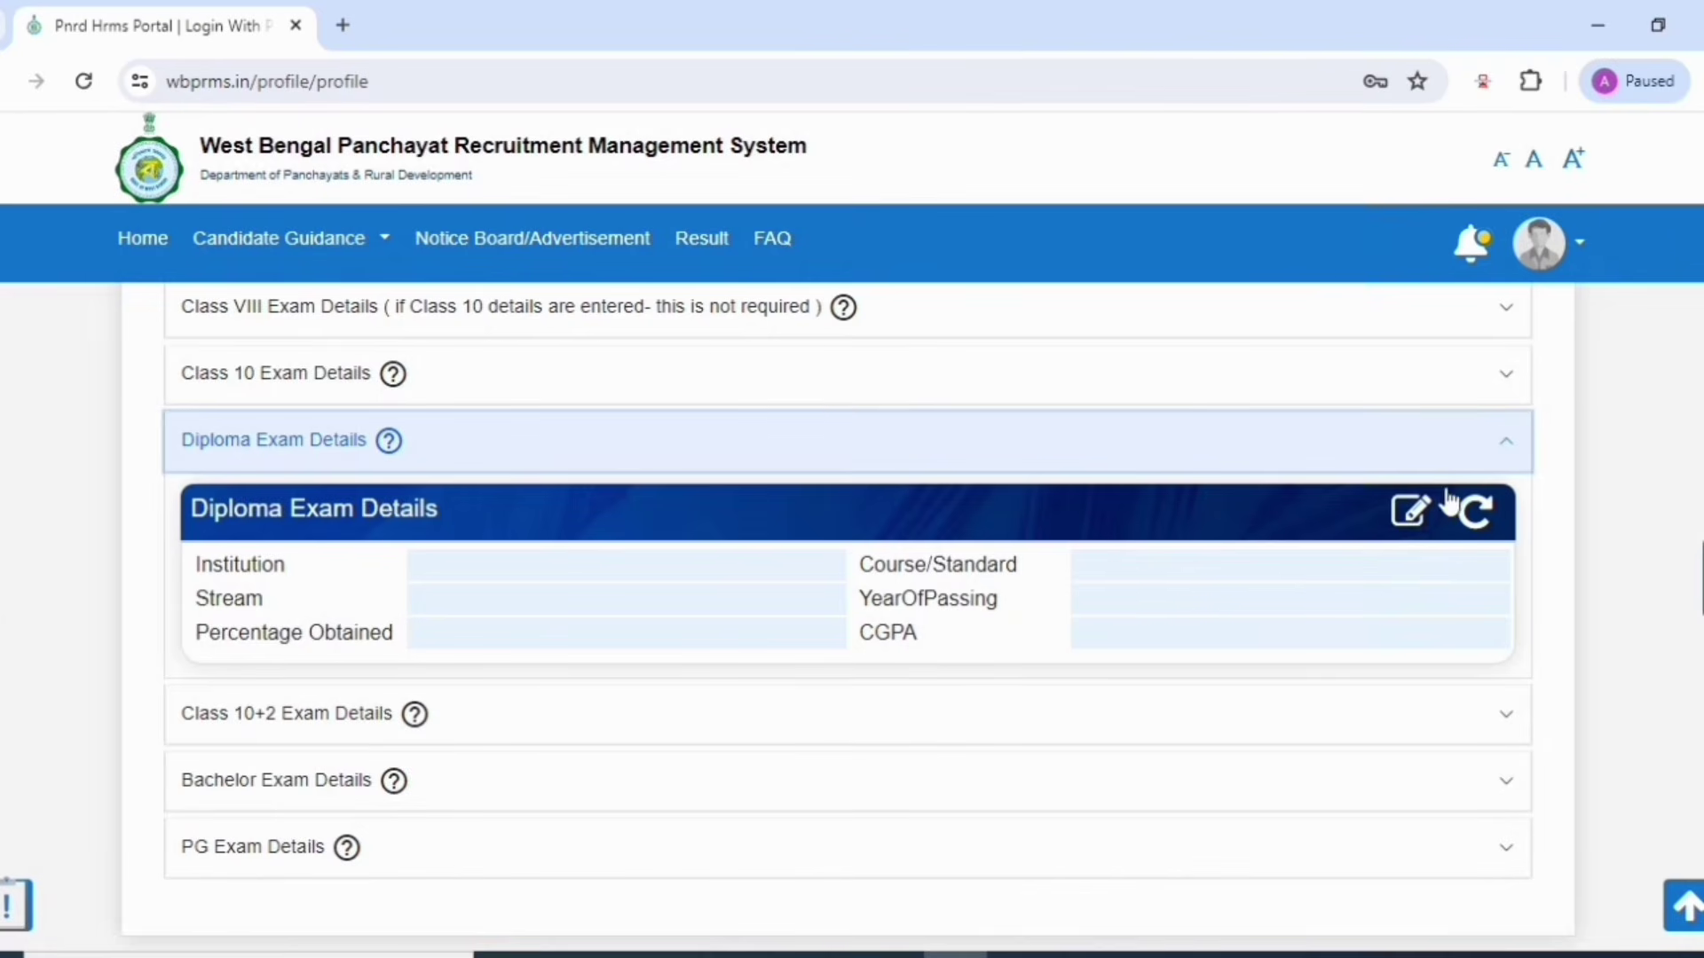
left_click(1410, 511)
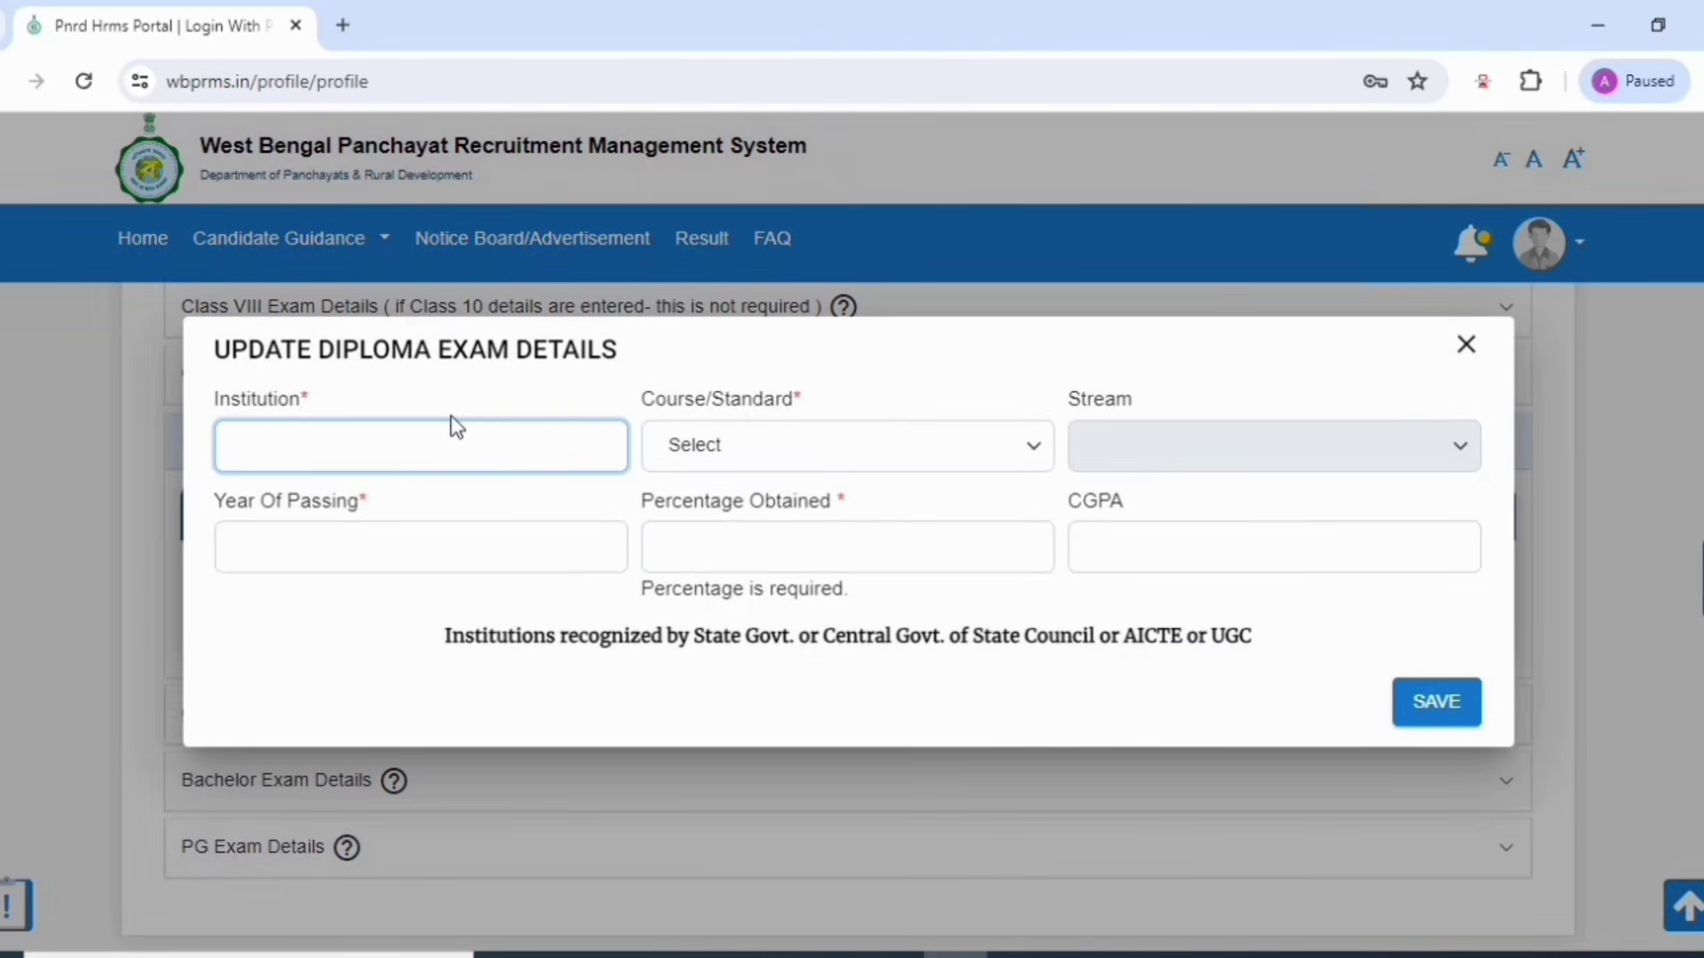
left_click(781, 435)
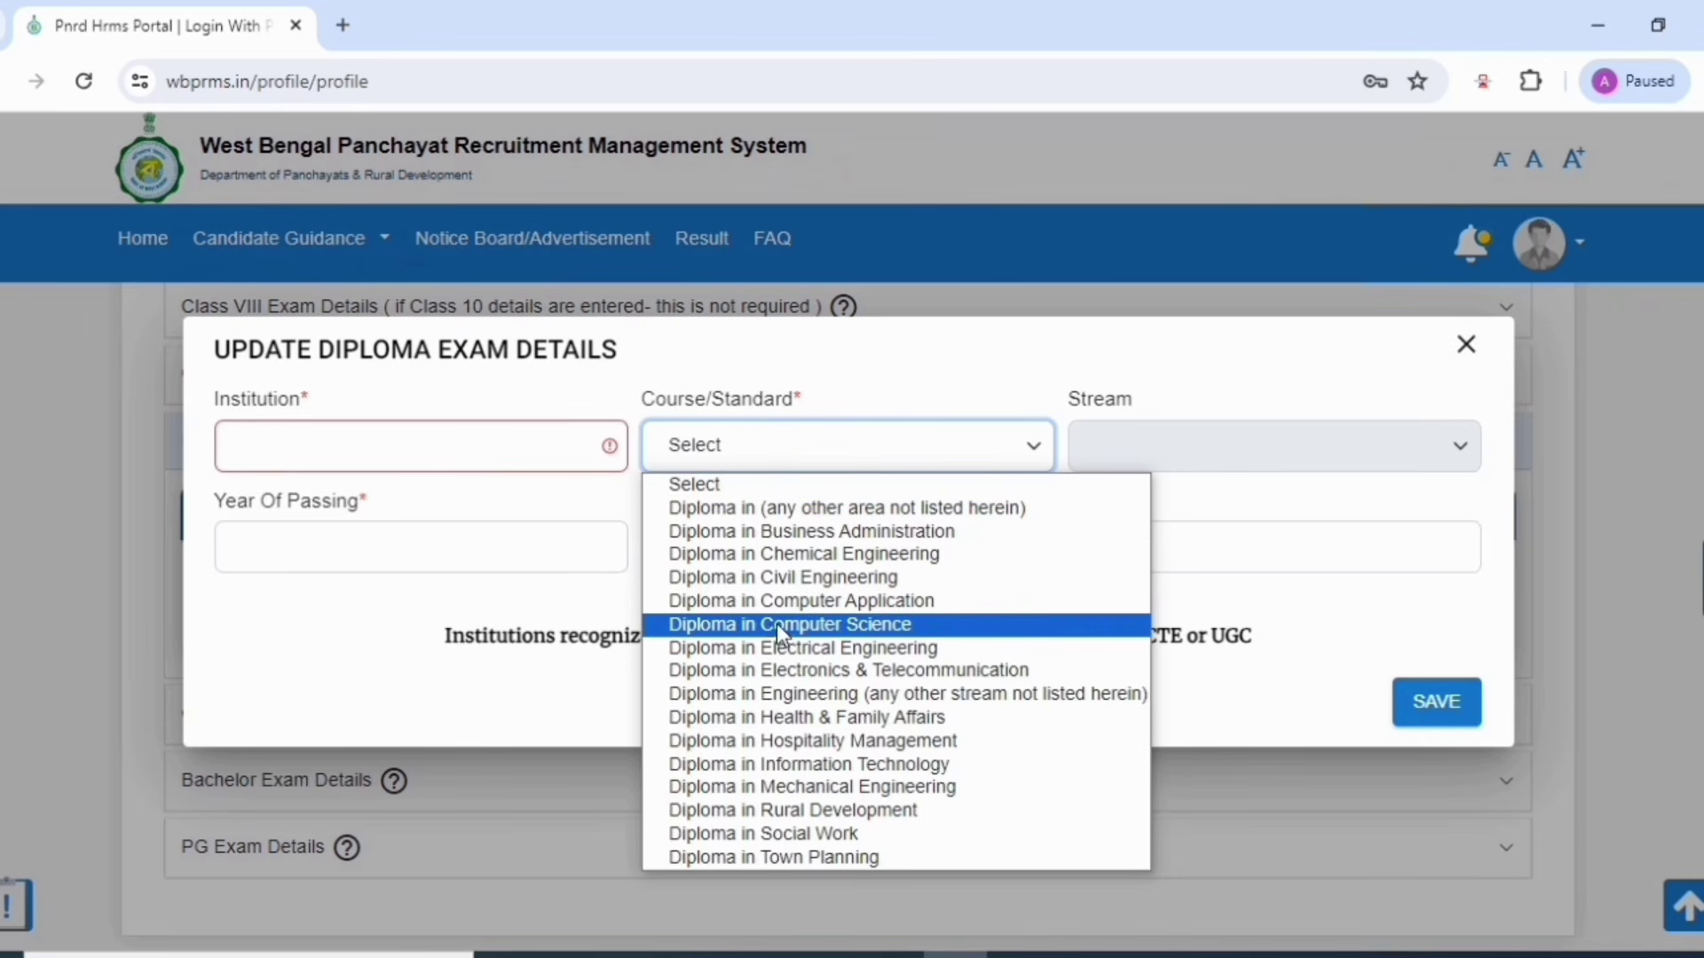
left_click(785, 579)
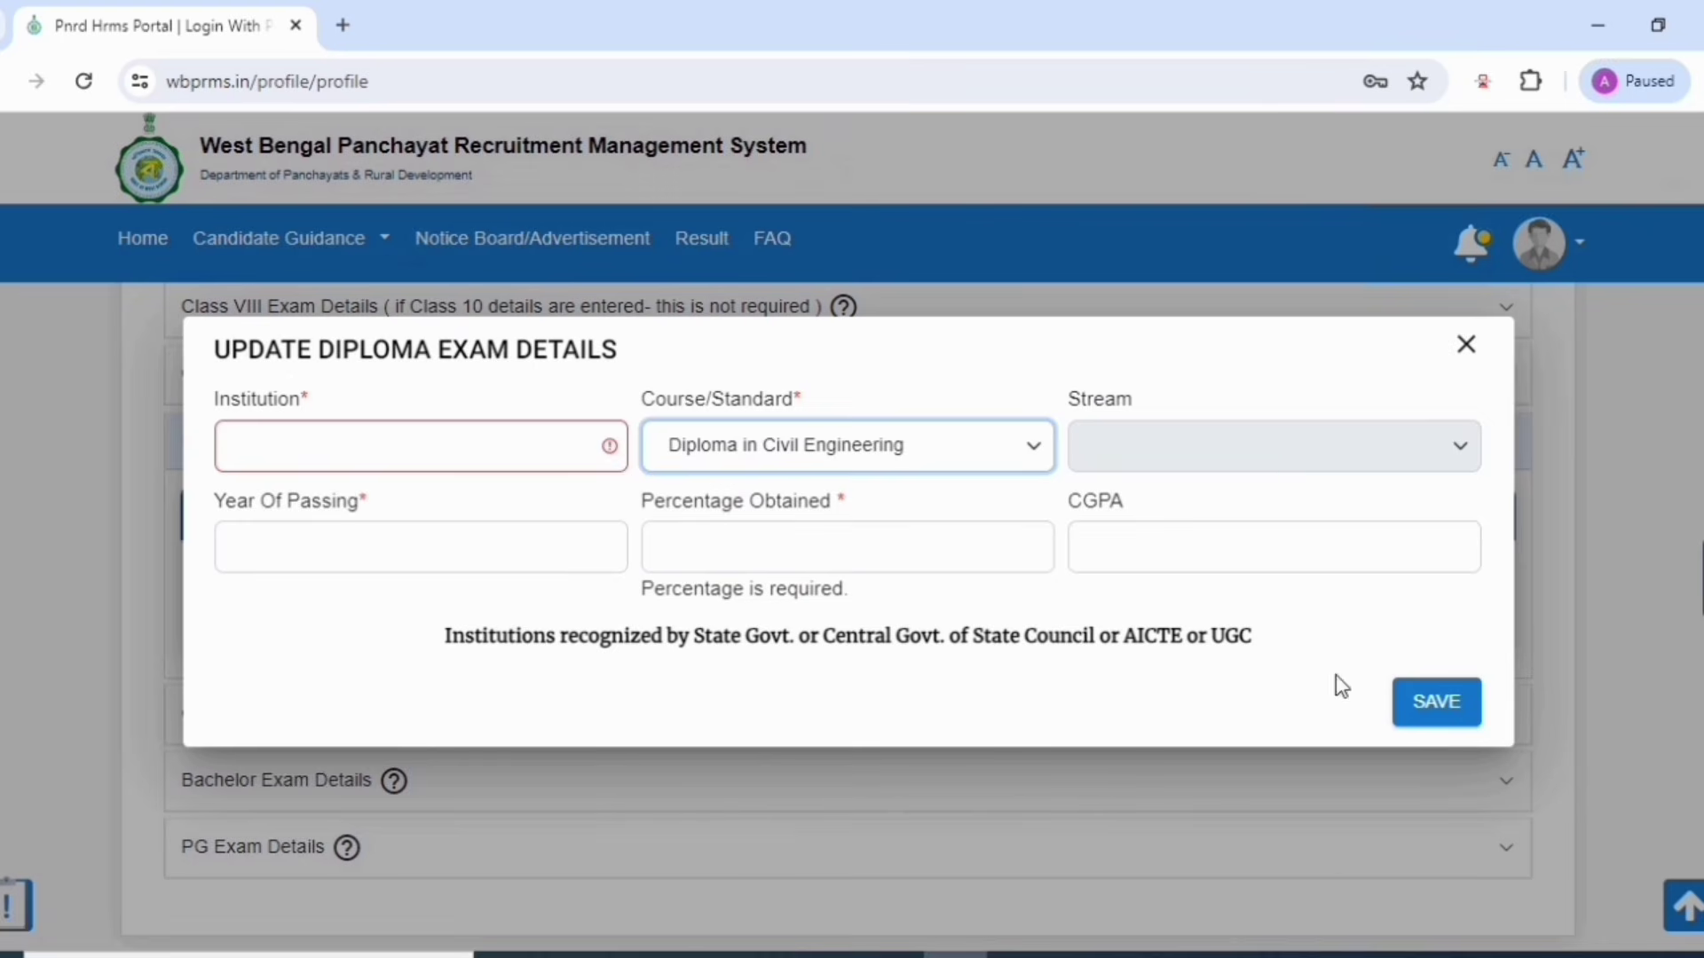
left_click(1462, 344)
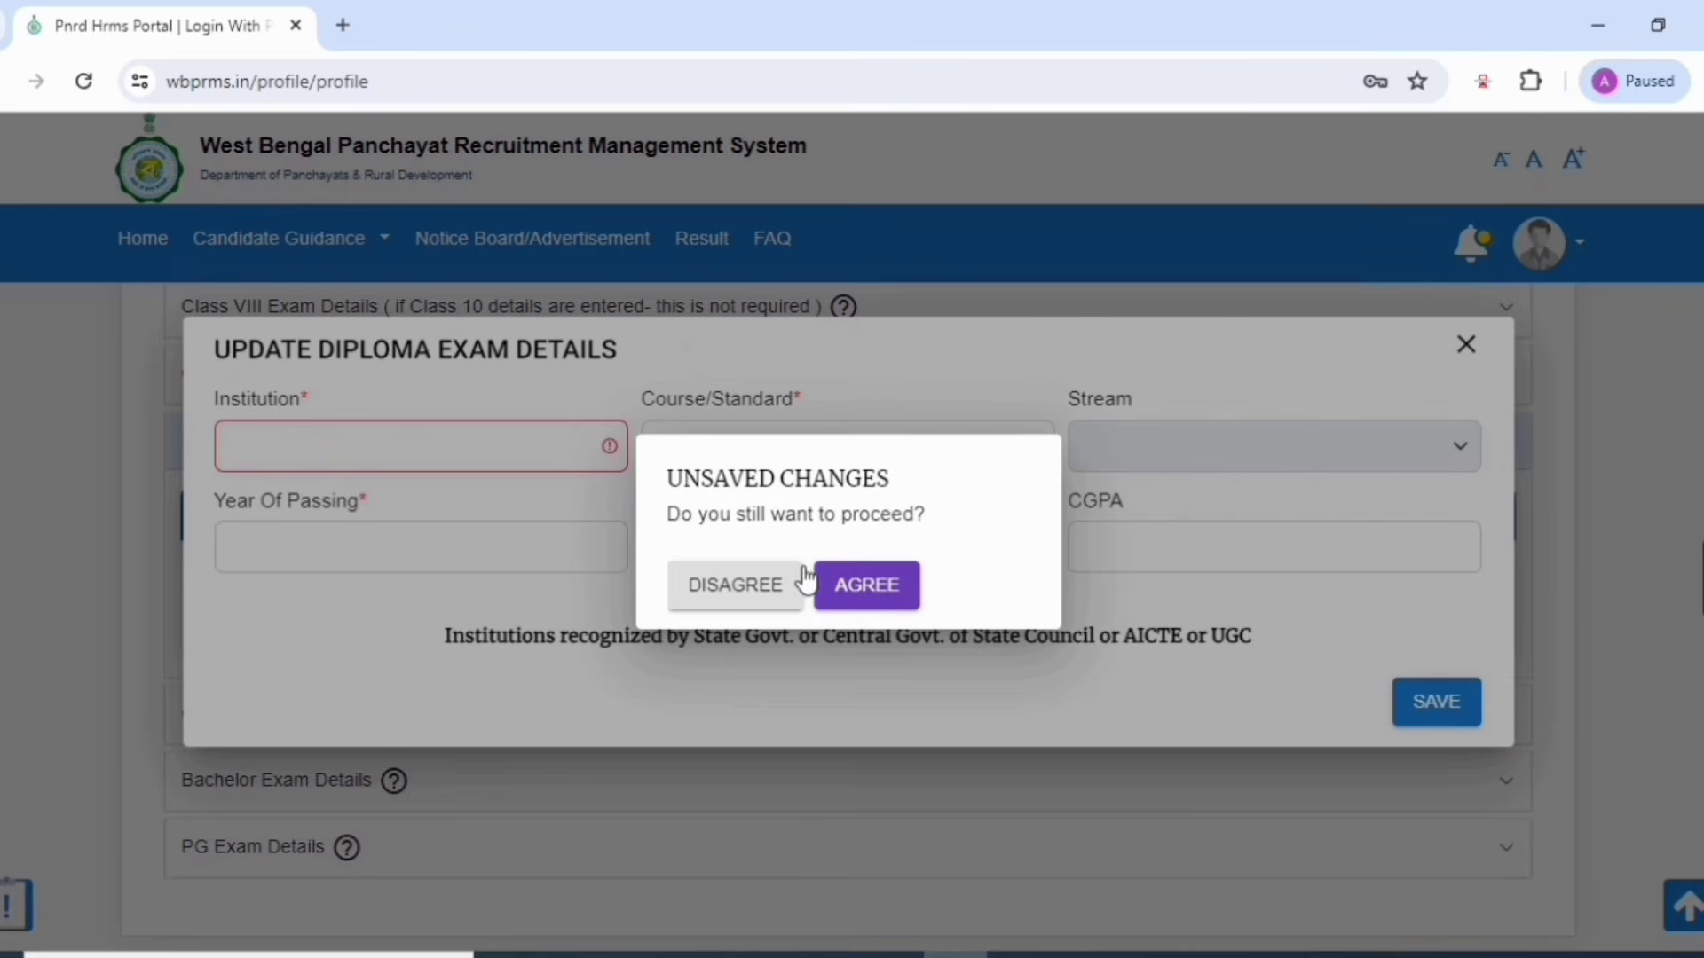
left_click(866, 591)
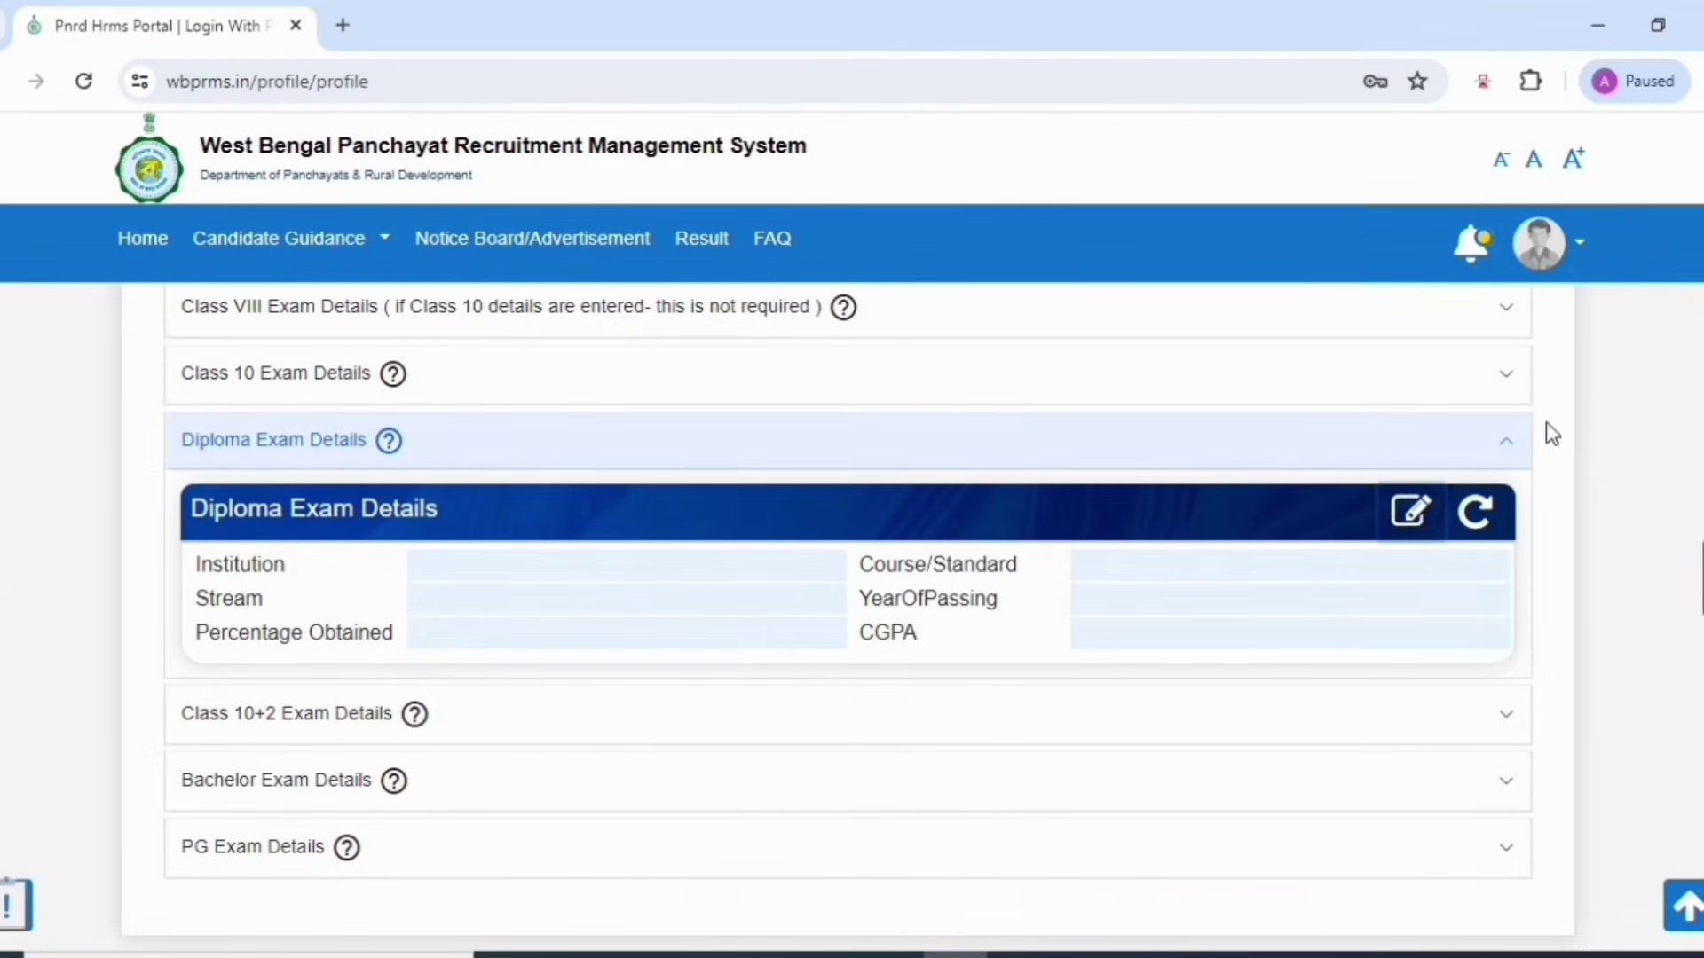
left_click(1504, 450)
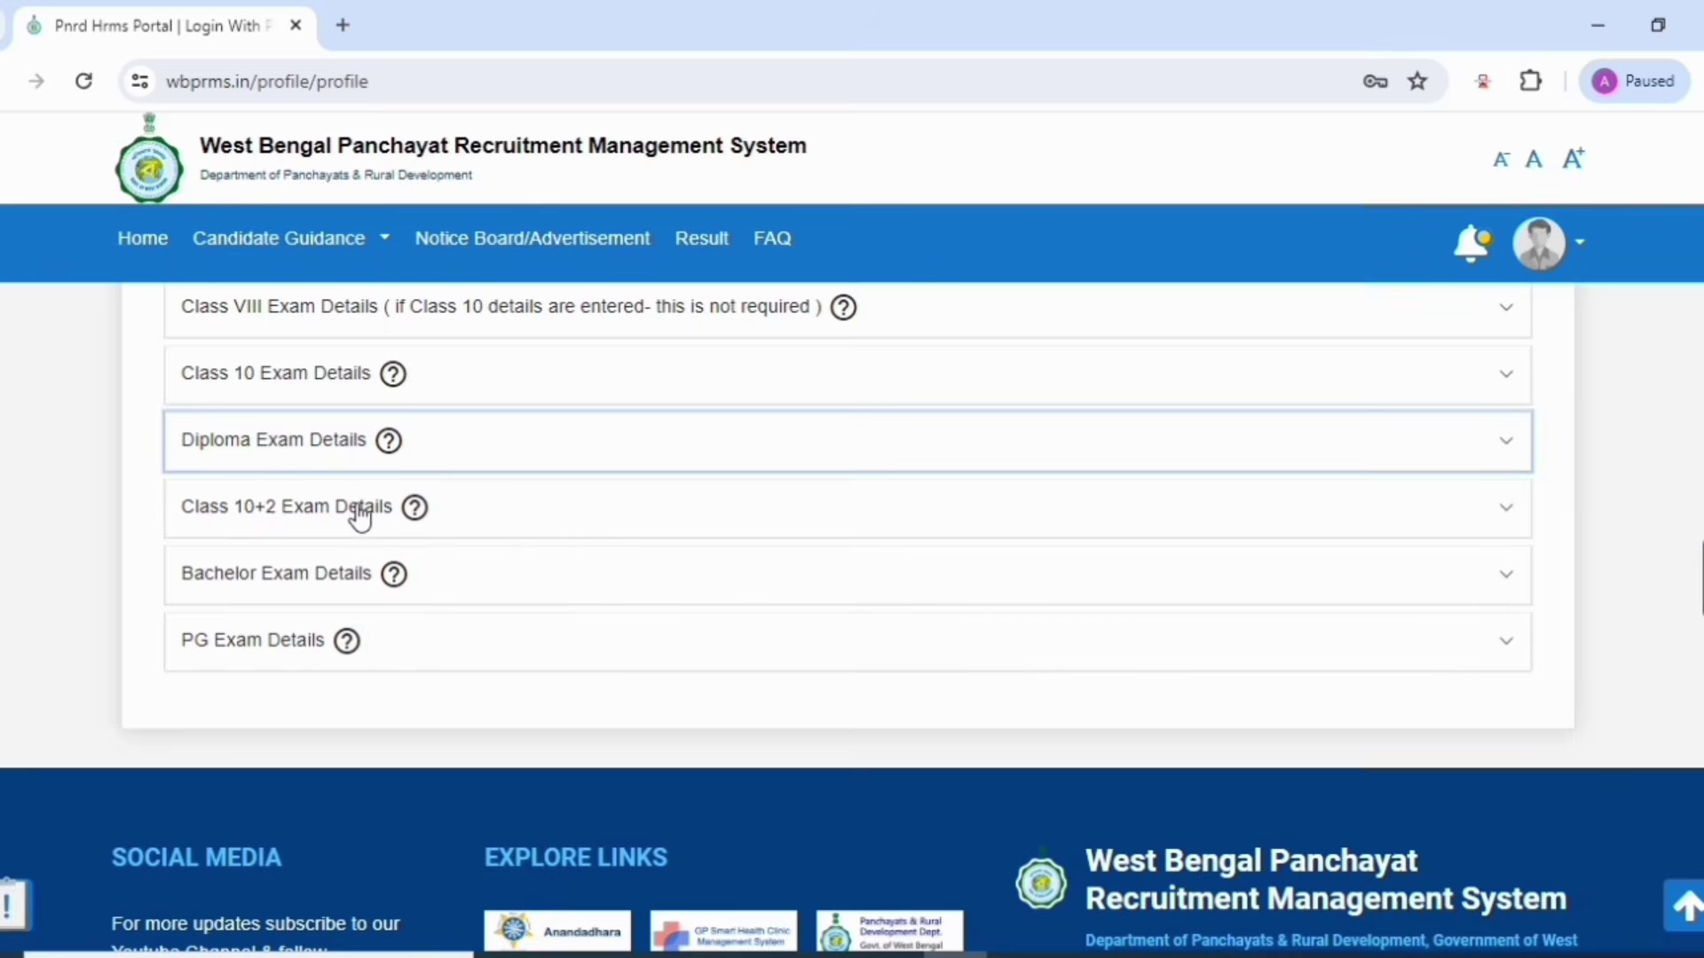
Step: Open the Class 10+2 Exam Details for editing and set the board to West Bengal Council for Higher Secondary Education (WBCHSE)
left_click(356, 512)
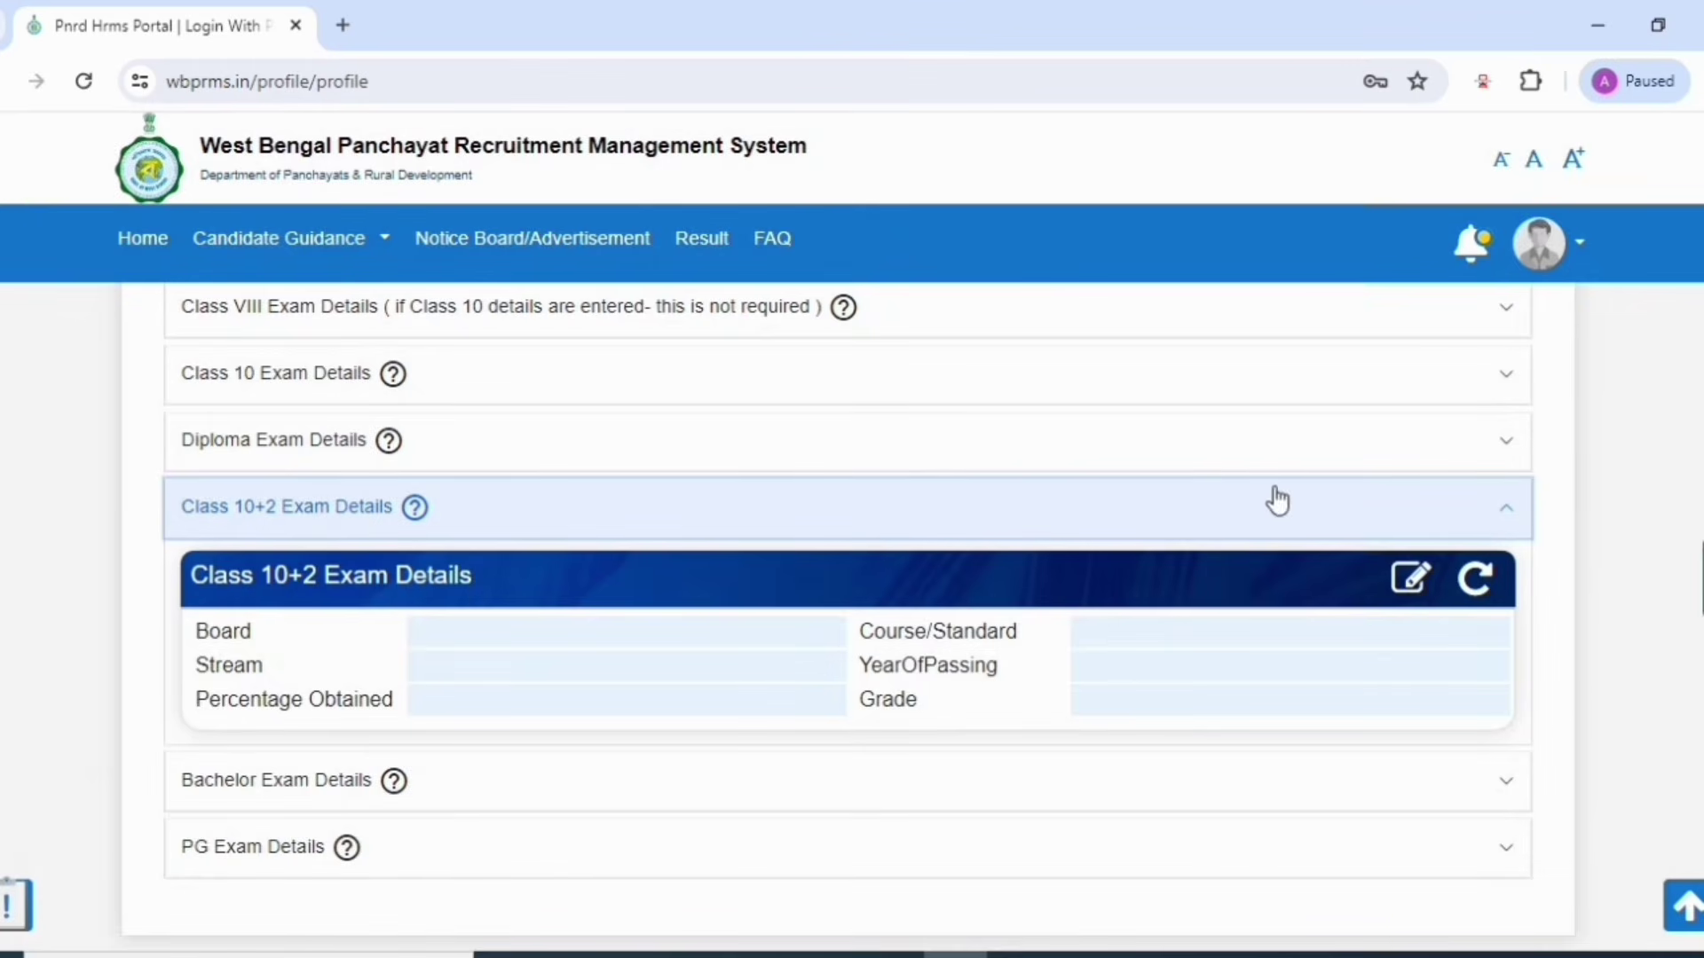
left_click(1412, 578)
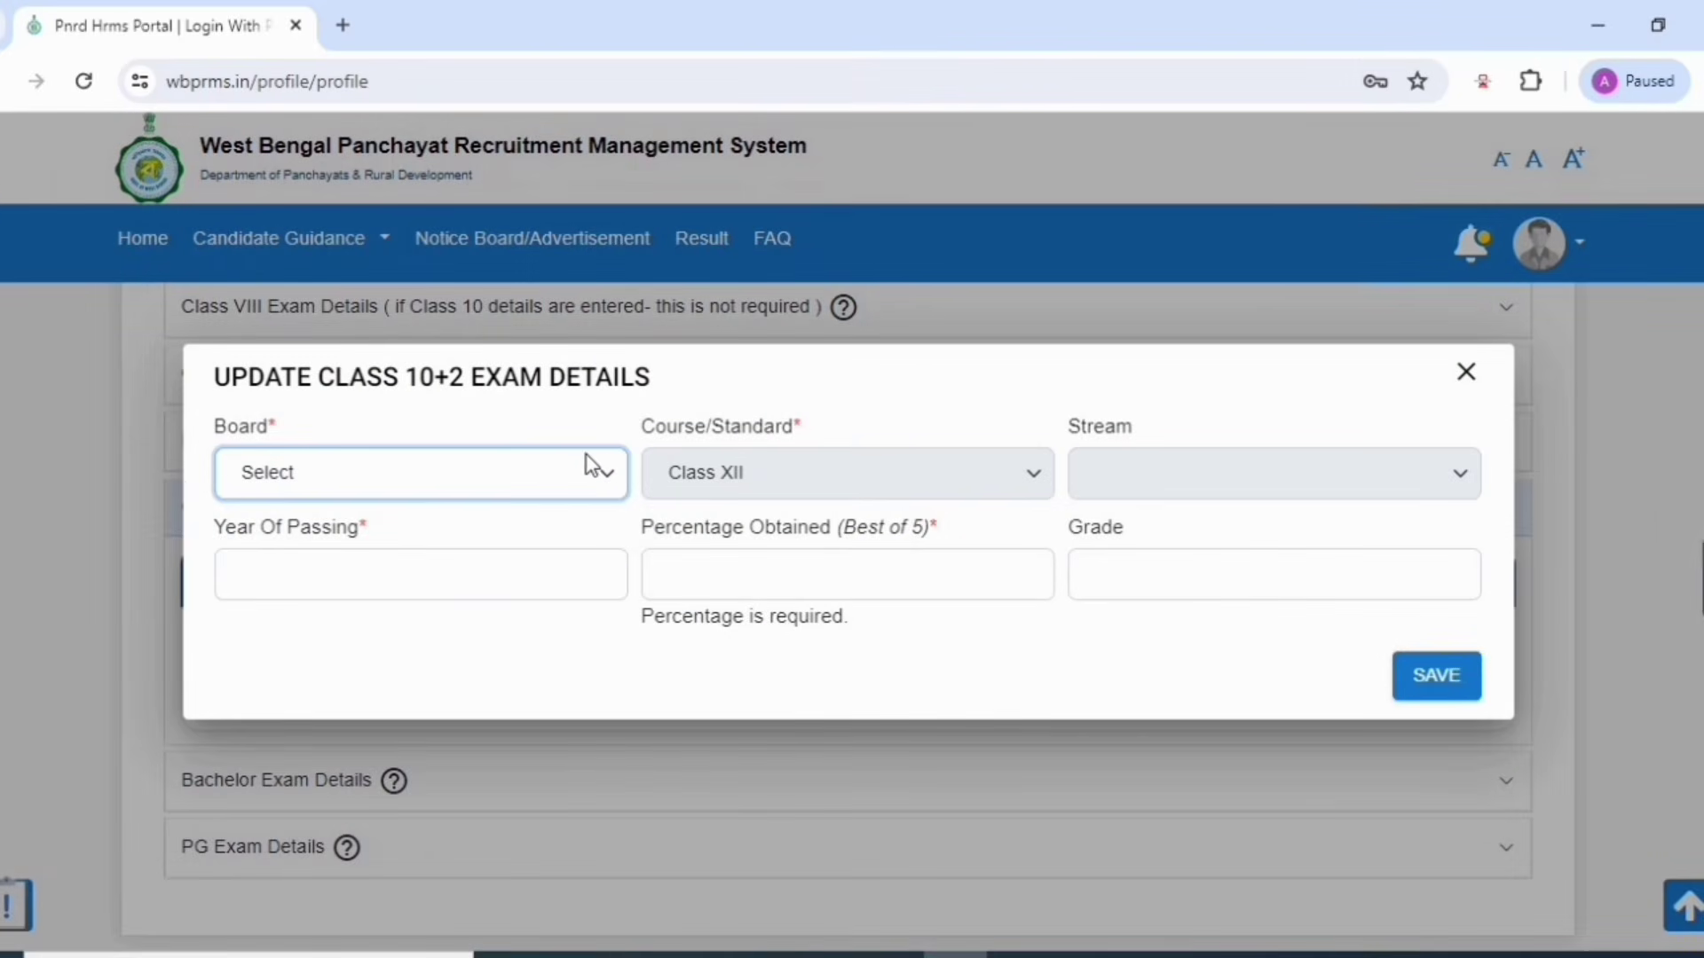
left_click(582, 479)
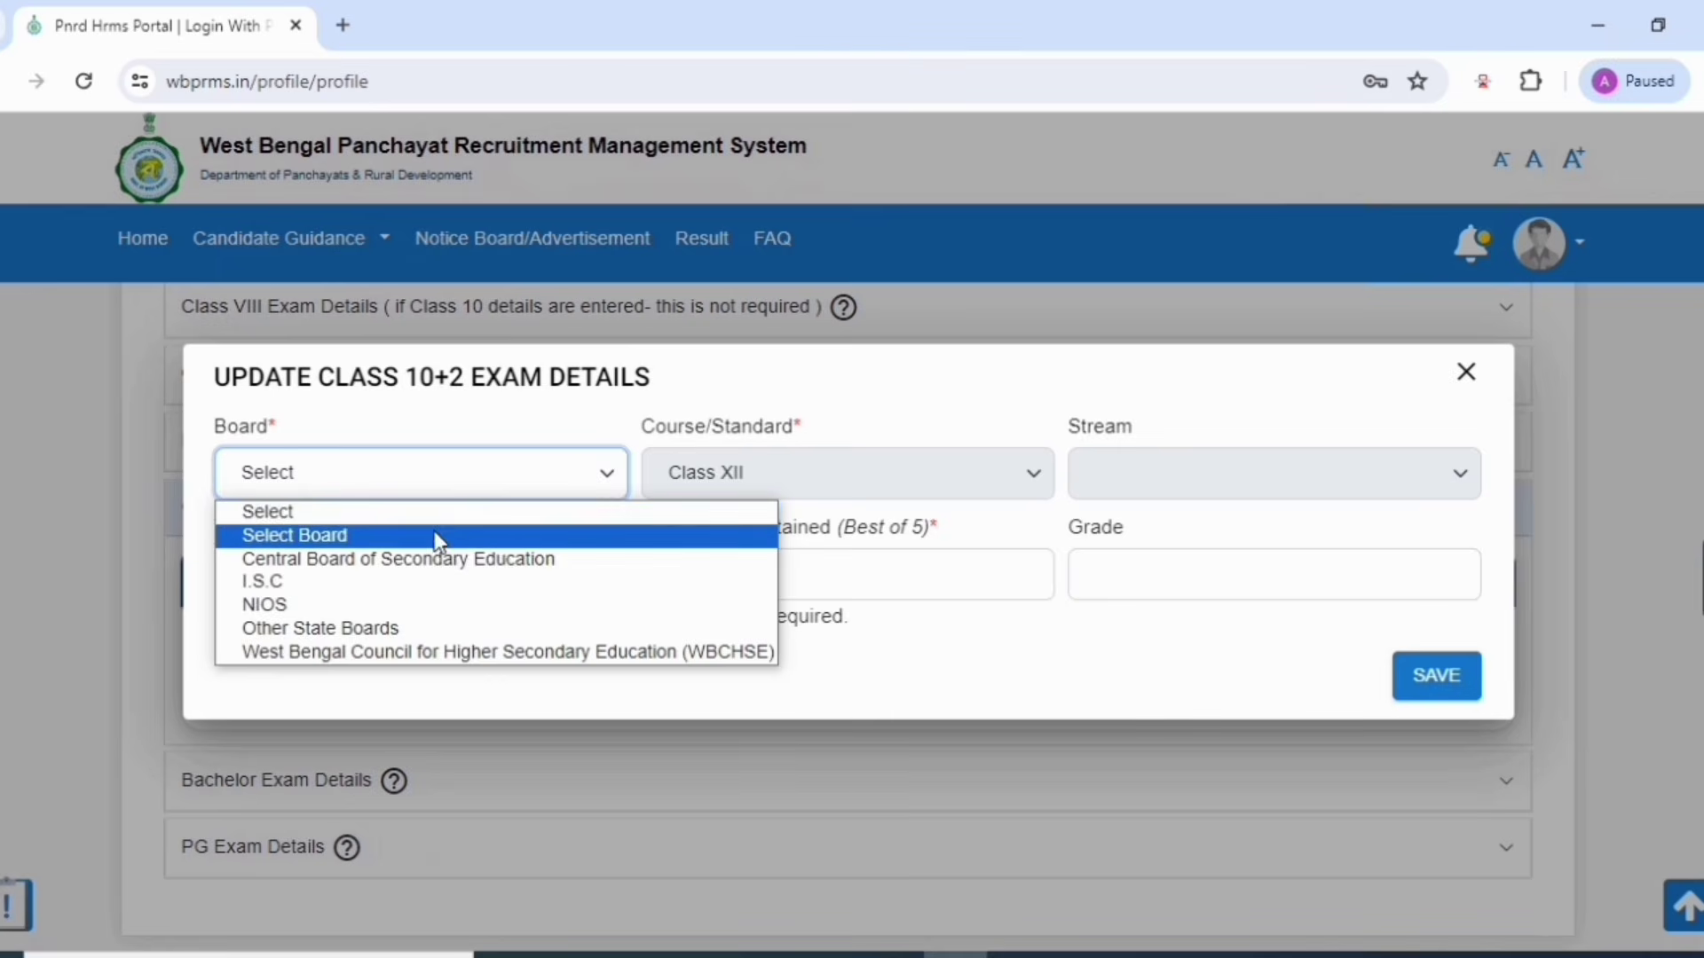
left_click(486, 654)
Step: Set the Class 10+2 year of passing to 2014, fill in the percentage and grade, and save the exam details
left_click(348, 581)
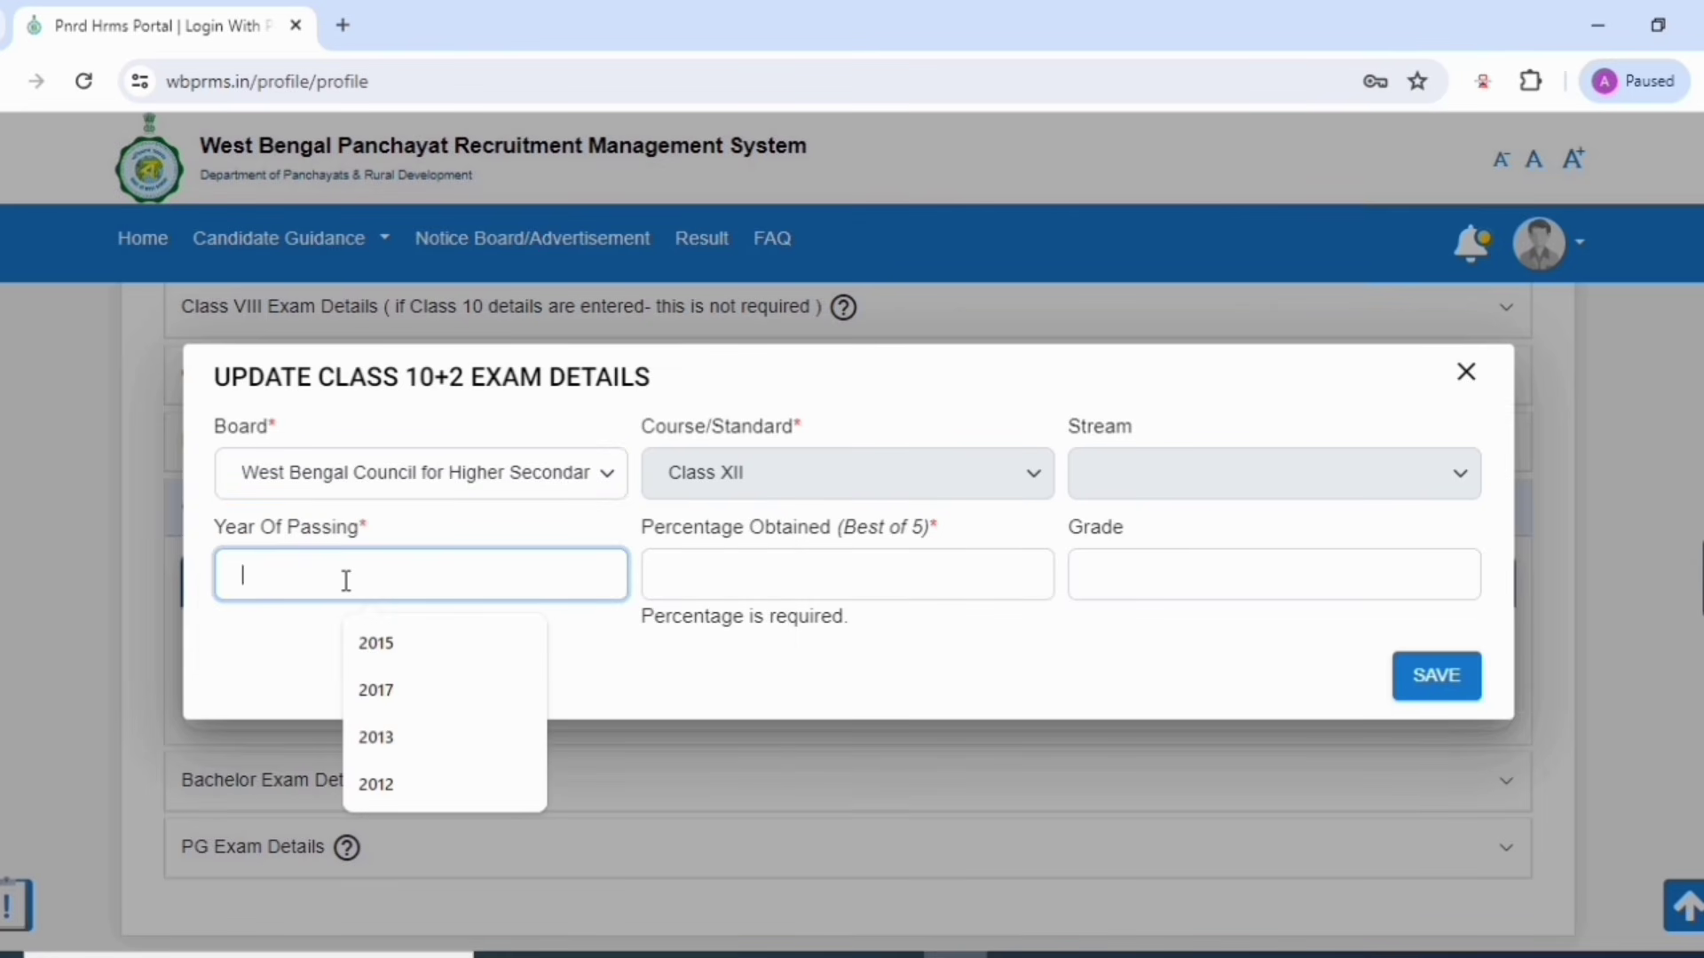
type("2")
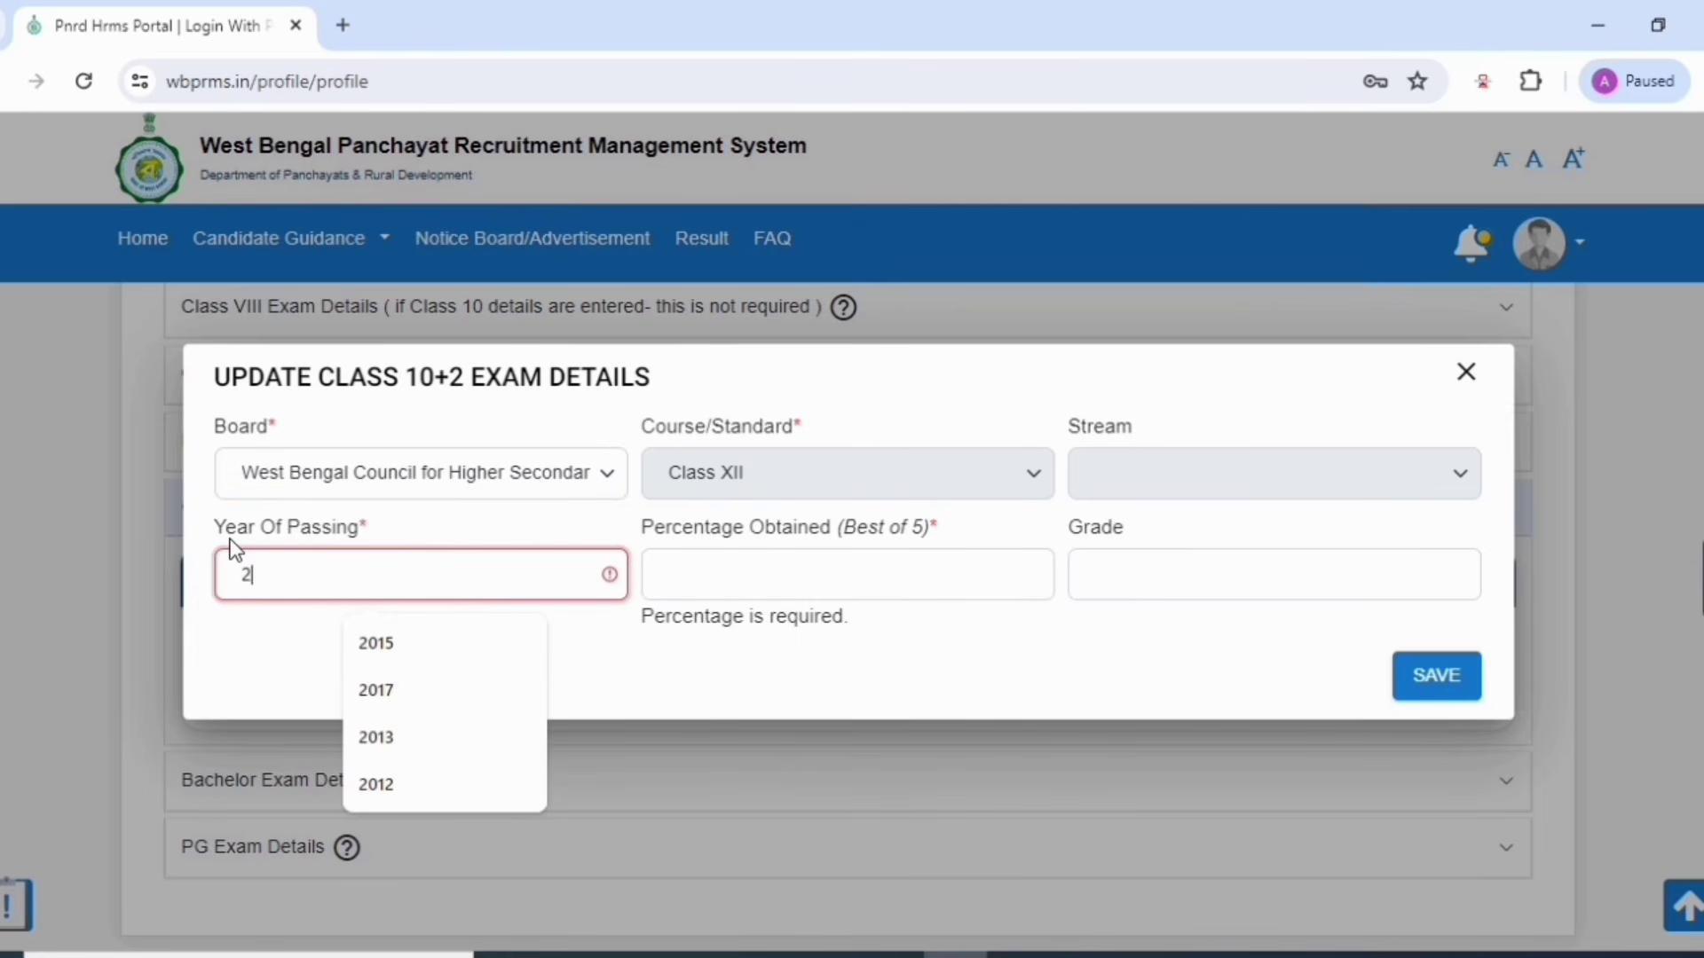
type("014")
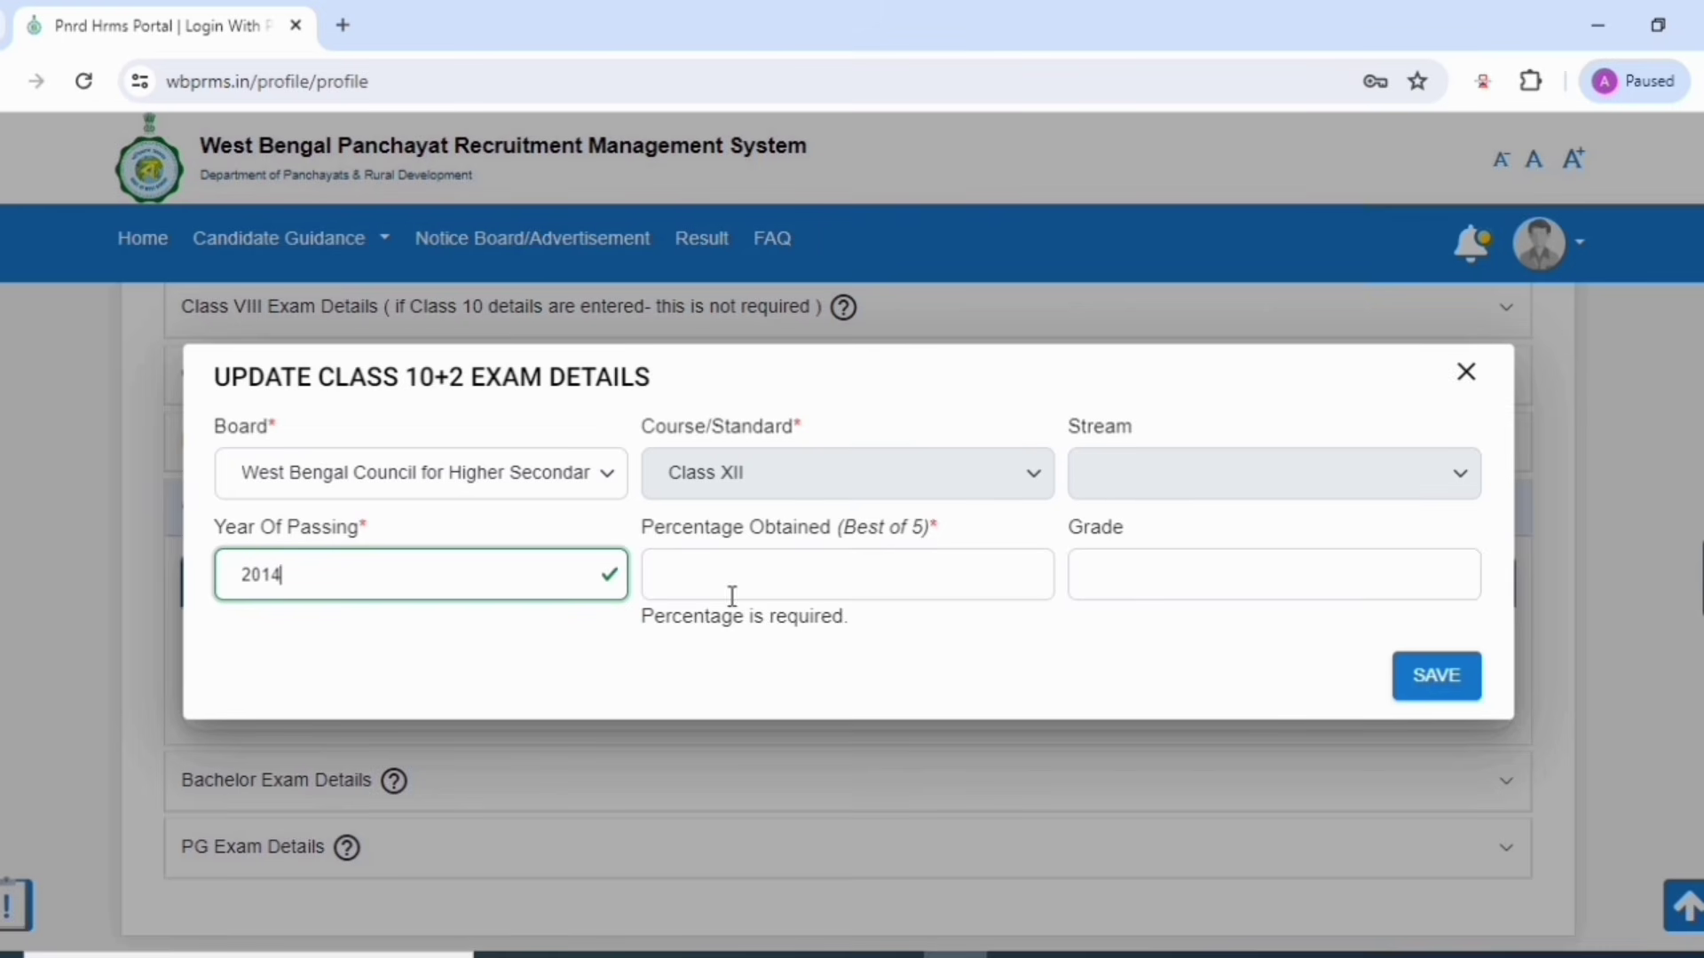
left_click(771, 586)
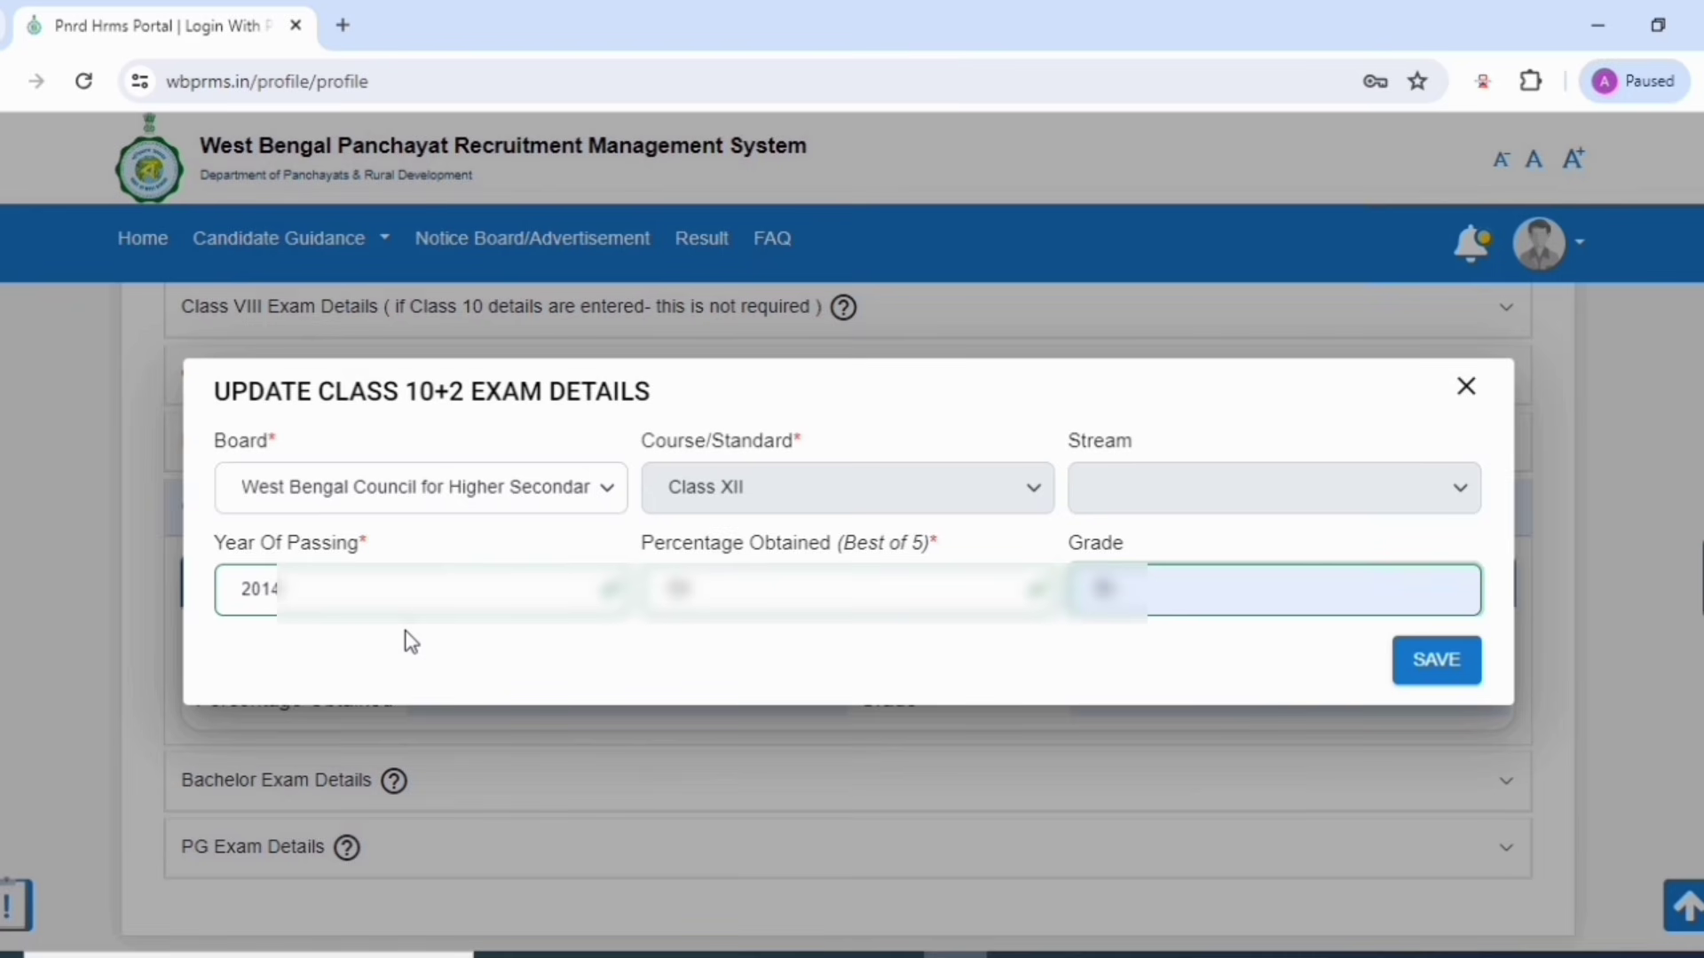
left_click(1439, 666)
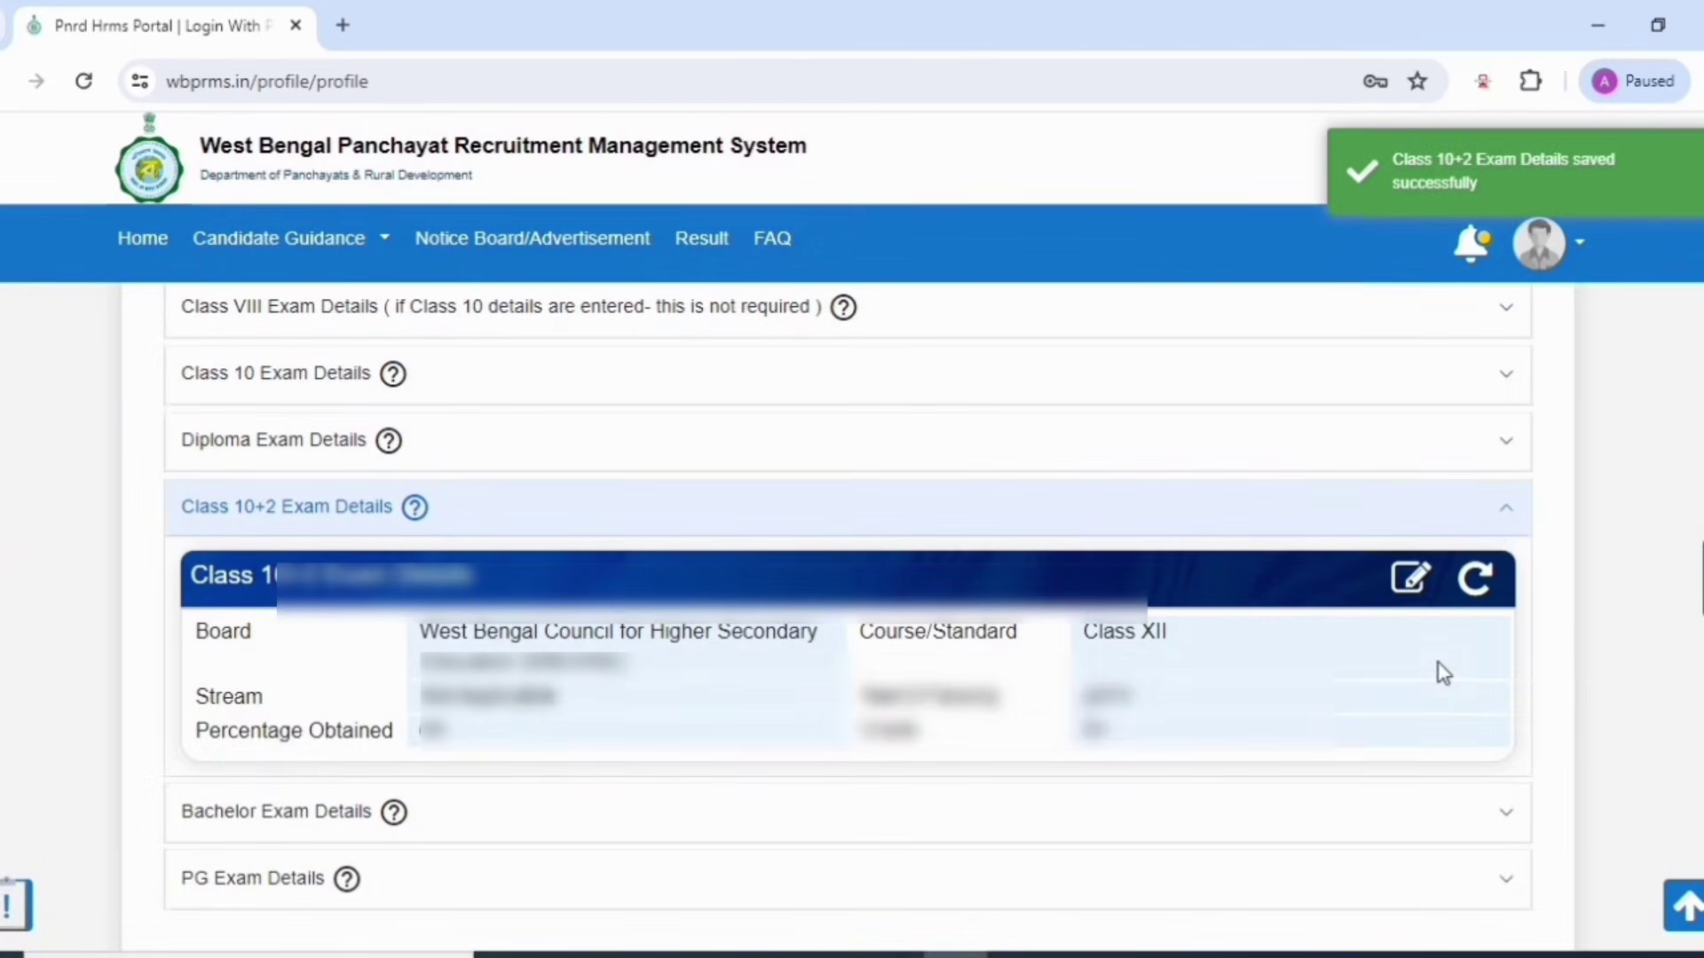
left_click(1503, 518)
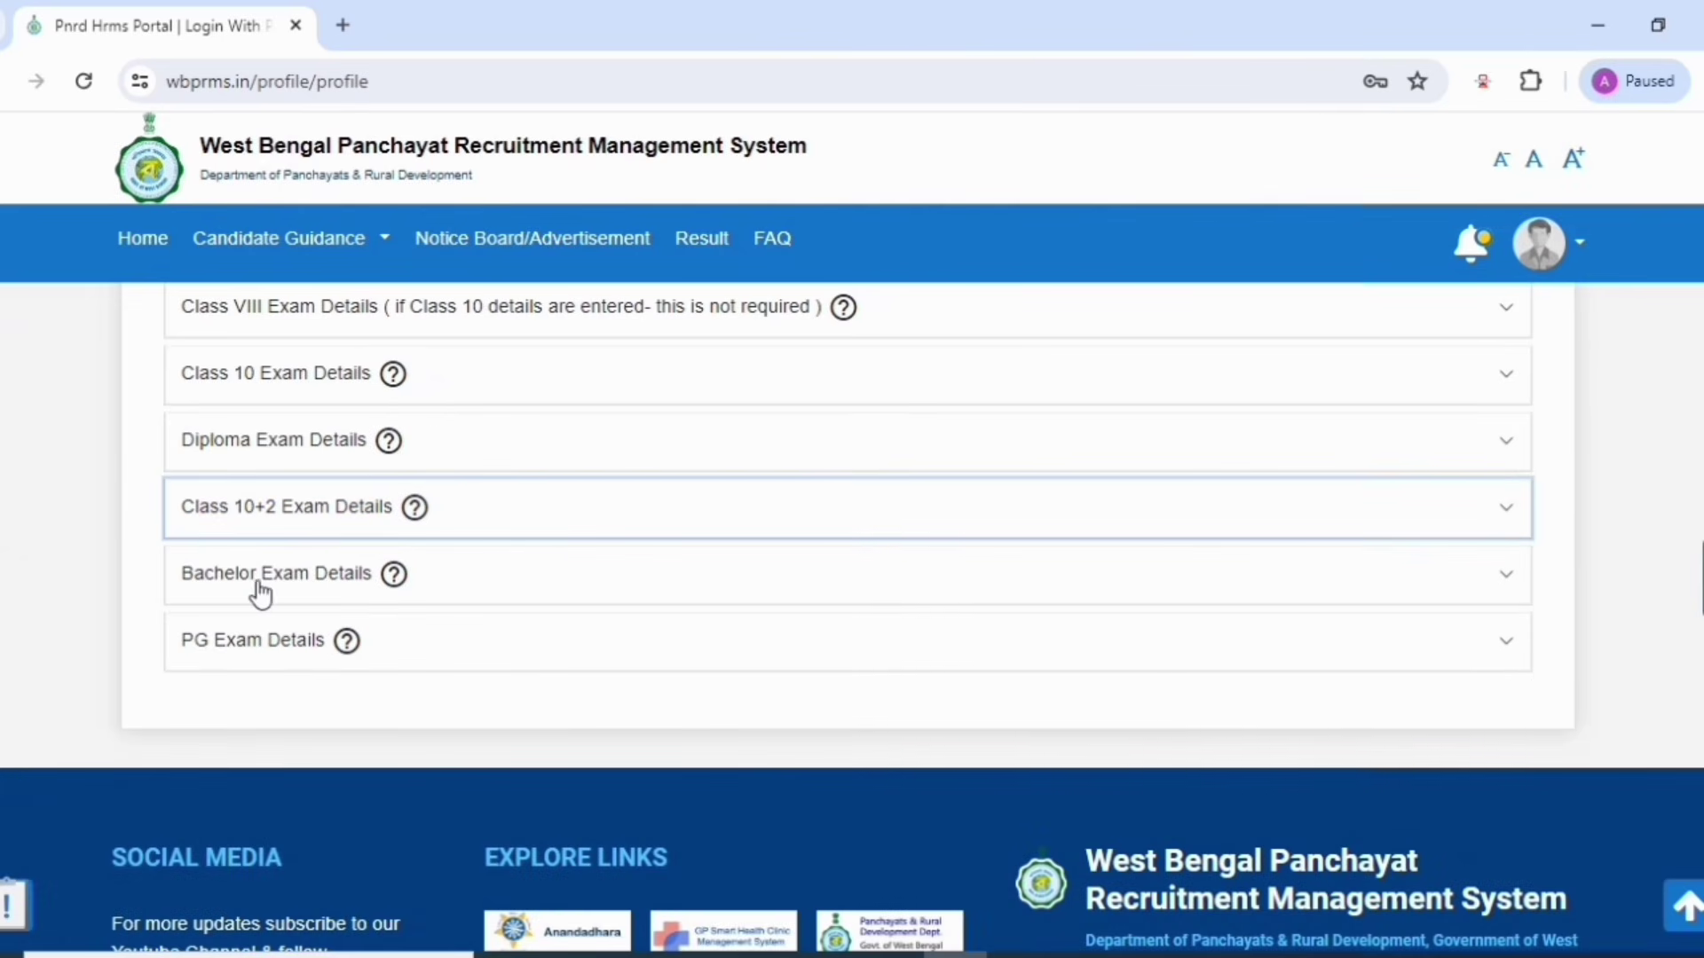
Step: Open the Bachelor Exam Details for editing and choose G L A UNIVERSITY as the university and B.Com. as the course
left_click(331, 589)
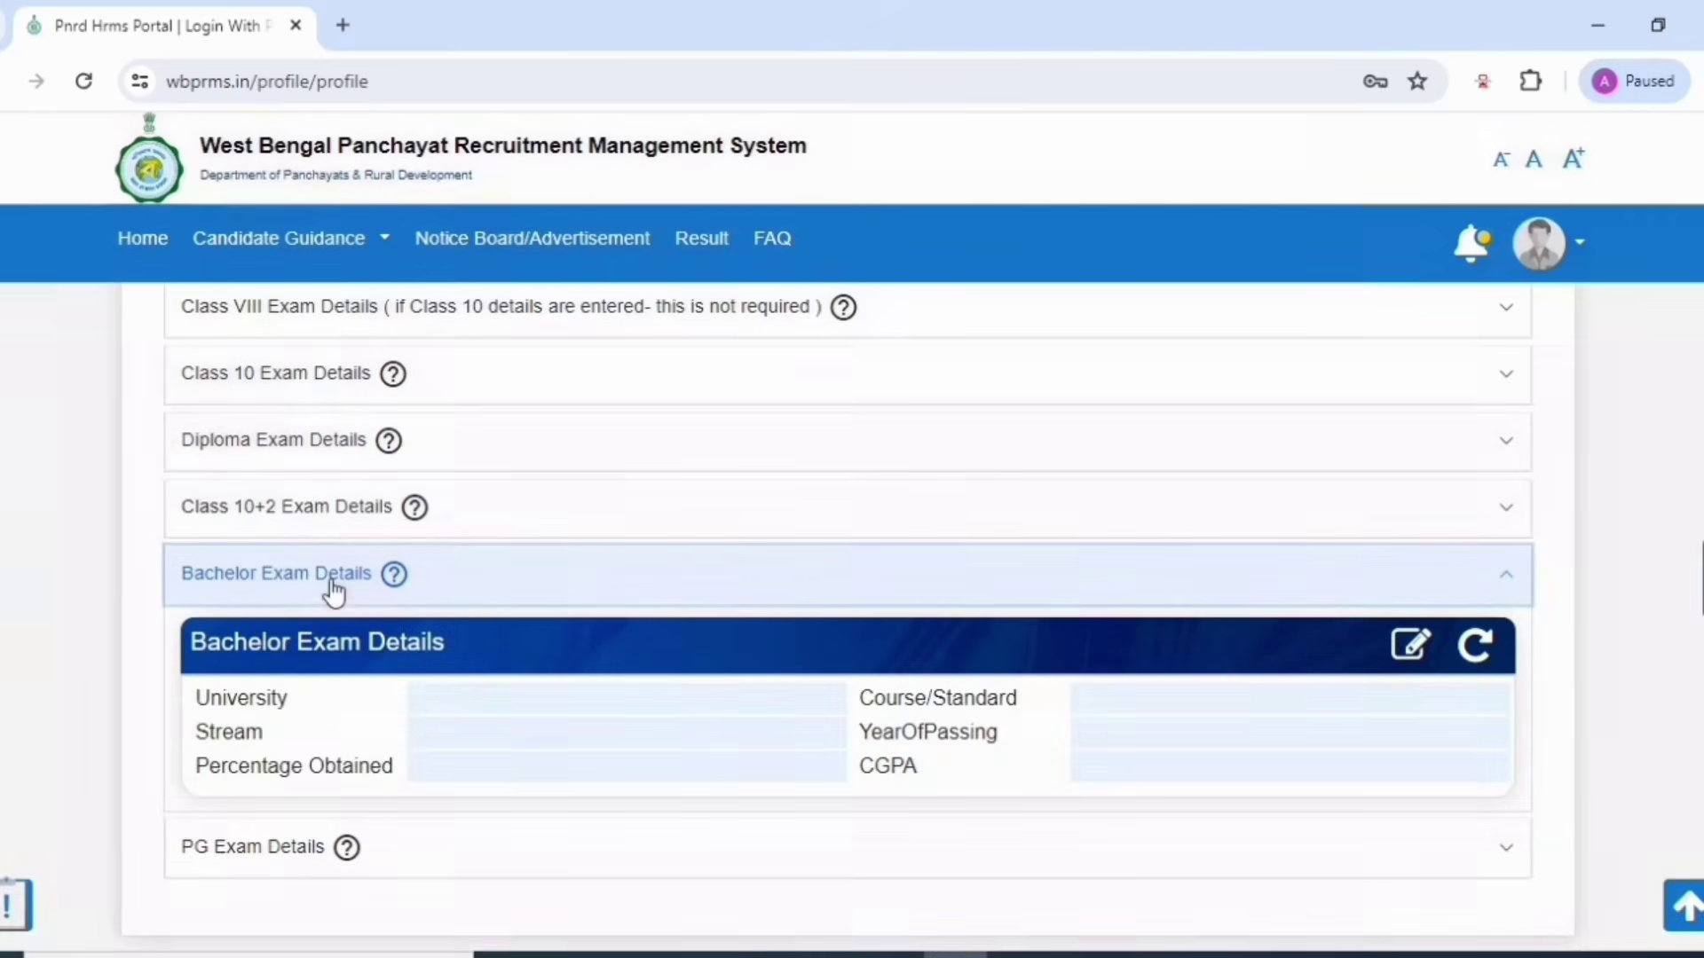
left_click(1409, 645)
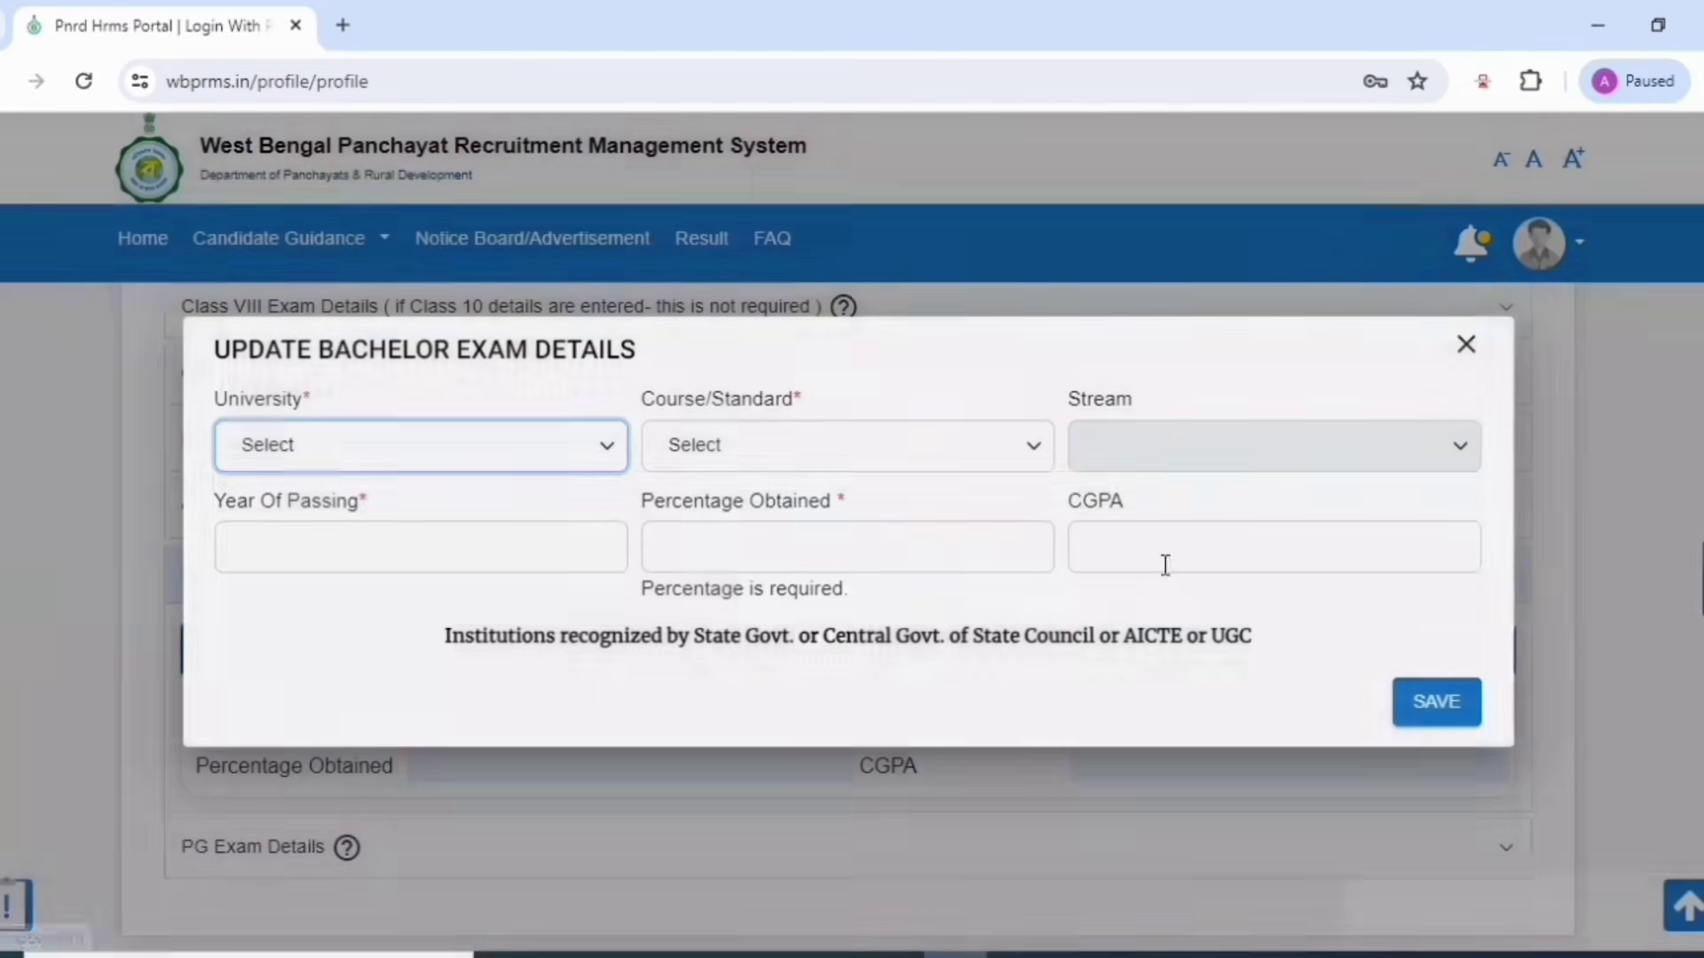
left_click(430, 445)
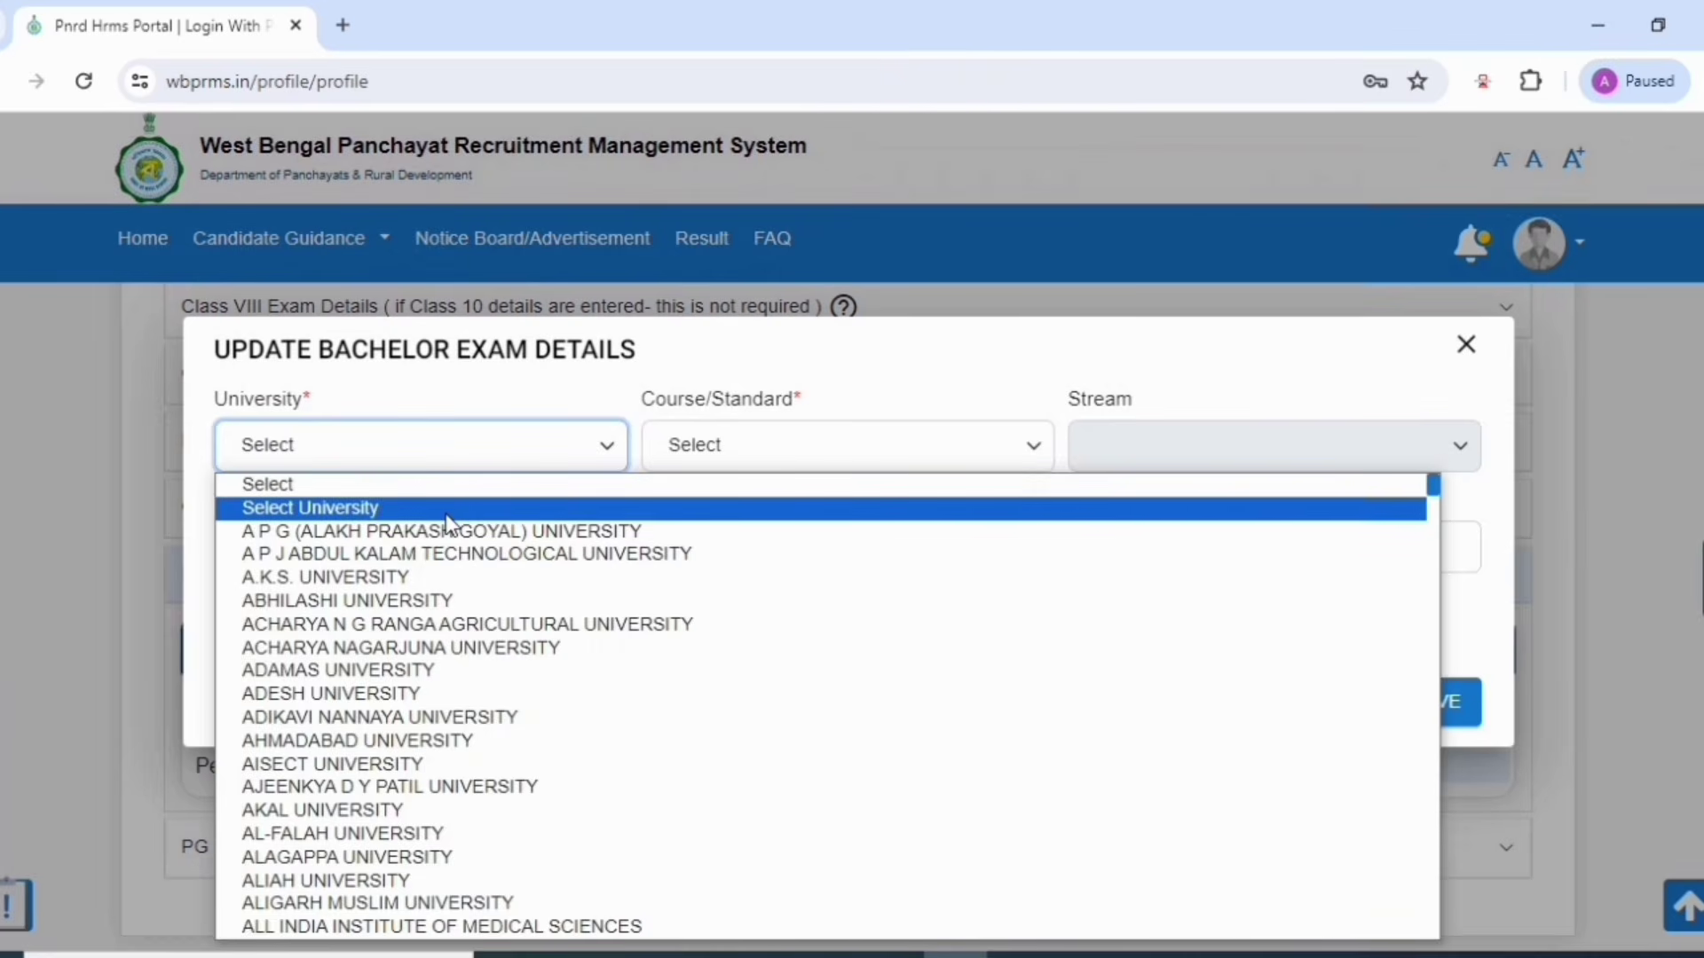
type("g")
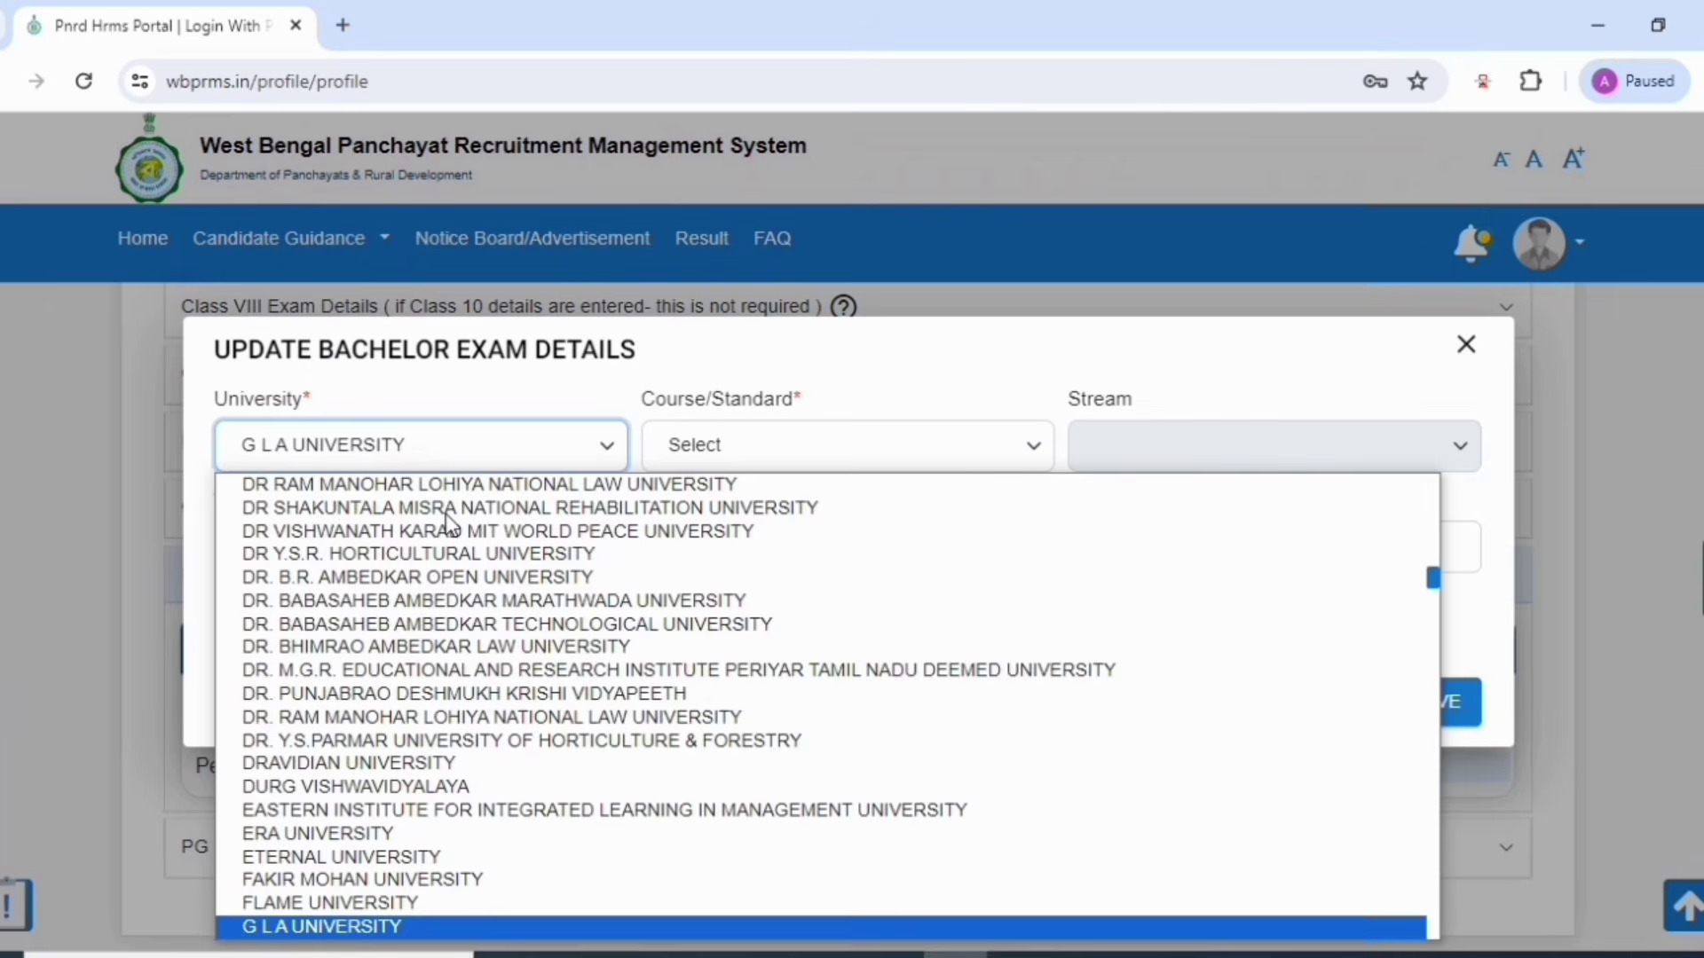
scroll(435, 646, "down", 5)
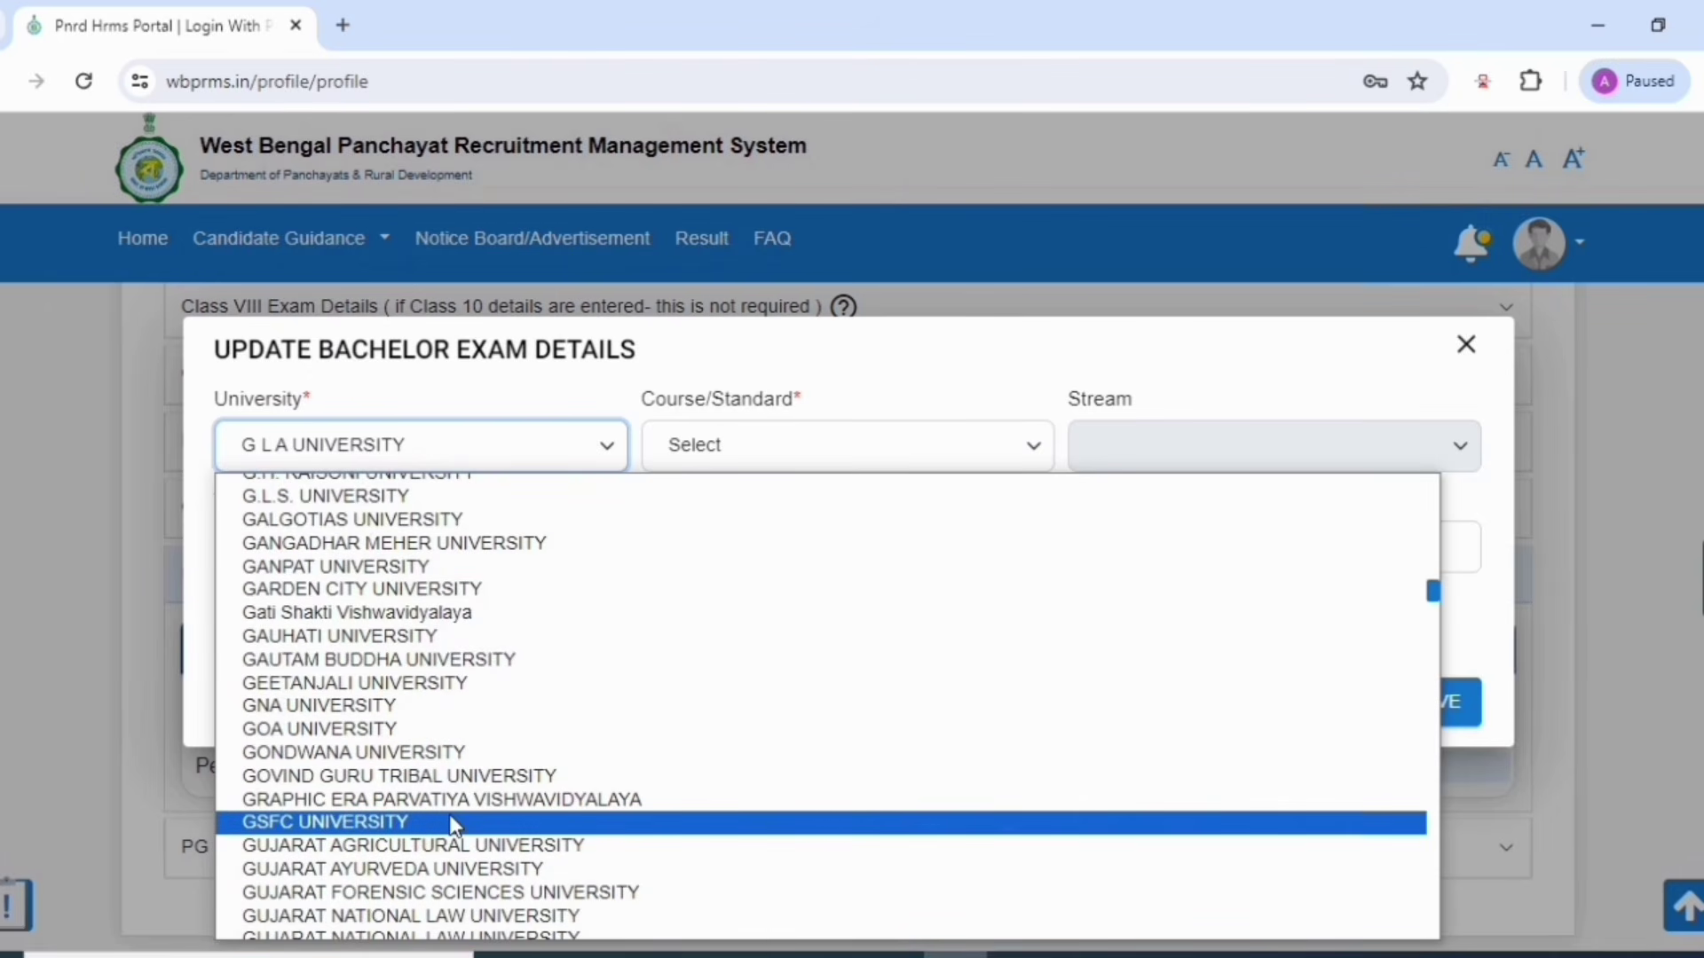
scroll(453, 825, "down", 3)
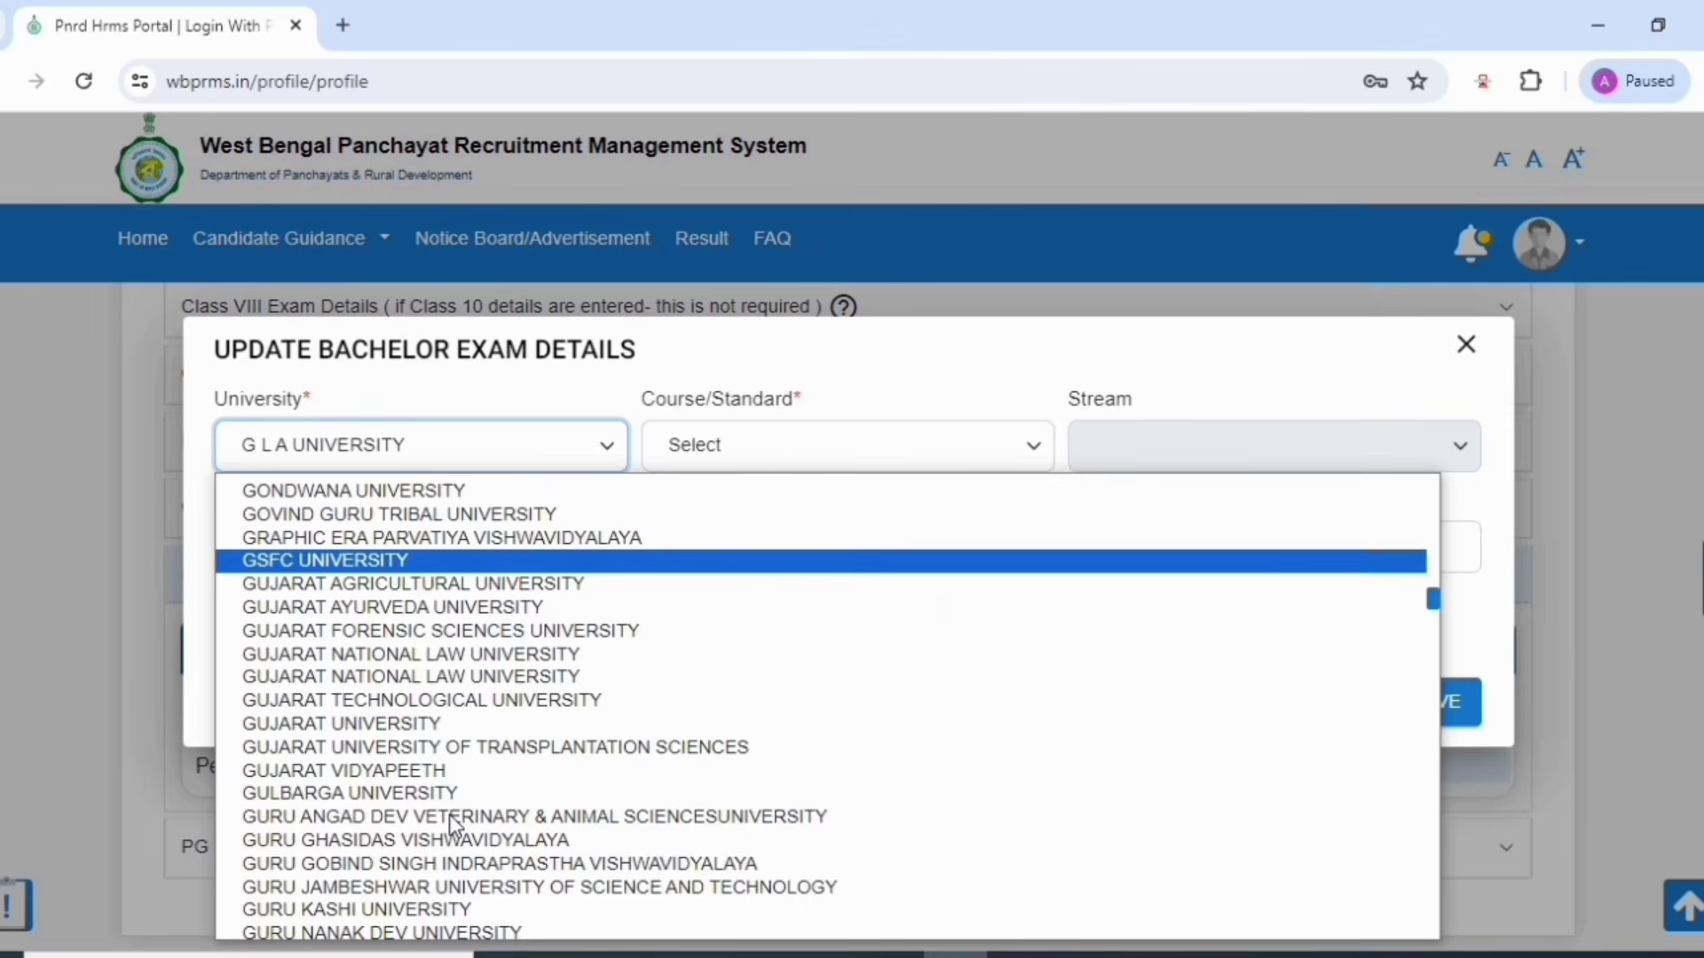
scroll(453, 825, "down", 3)
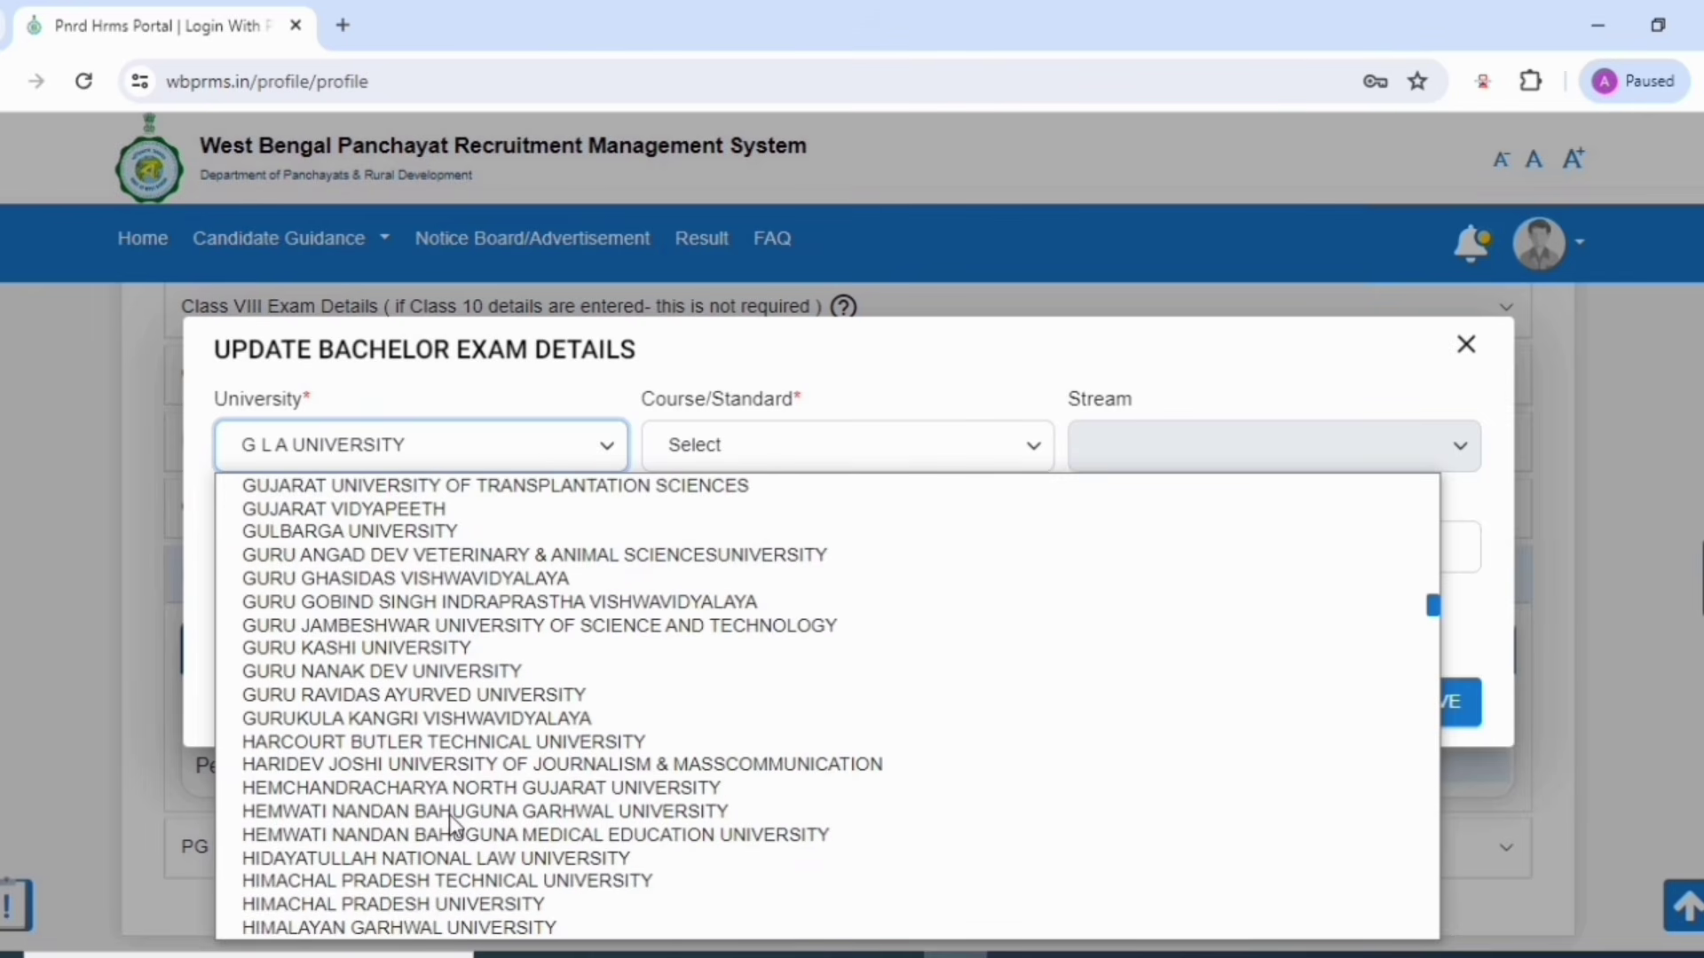
scroll(1386, 893, "down", 1)
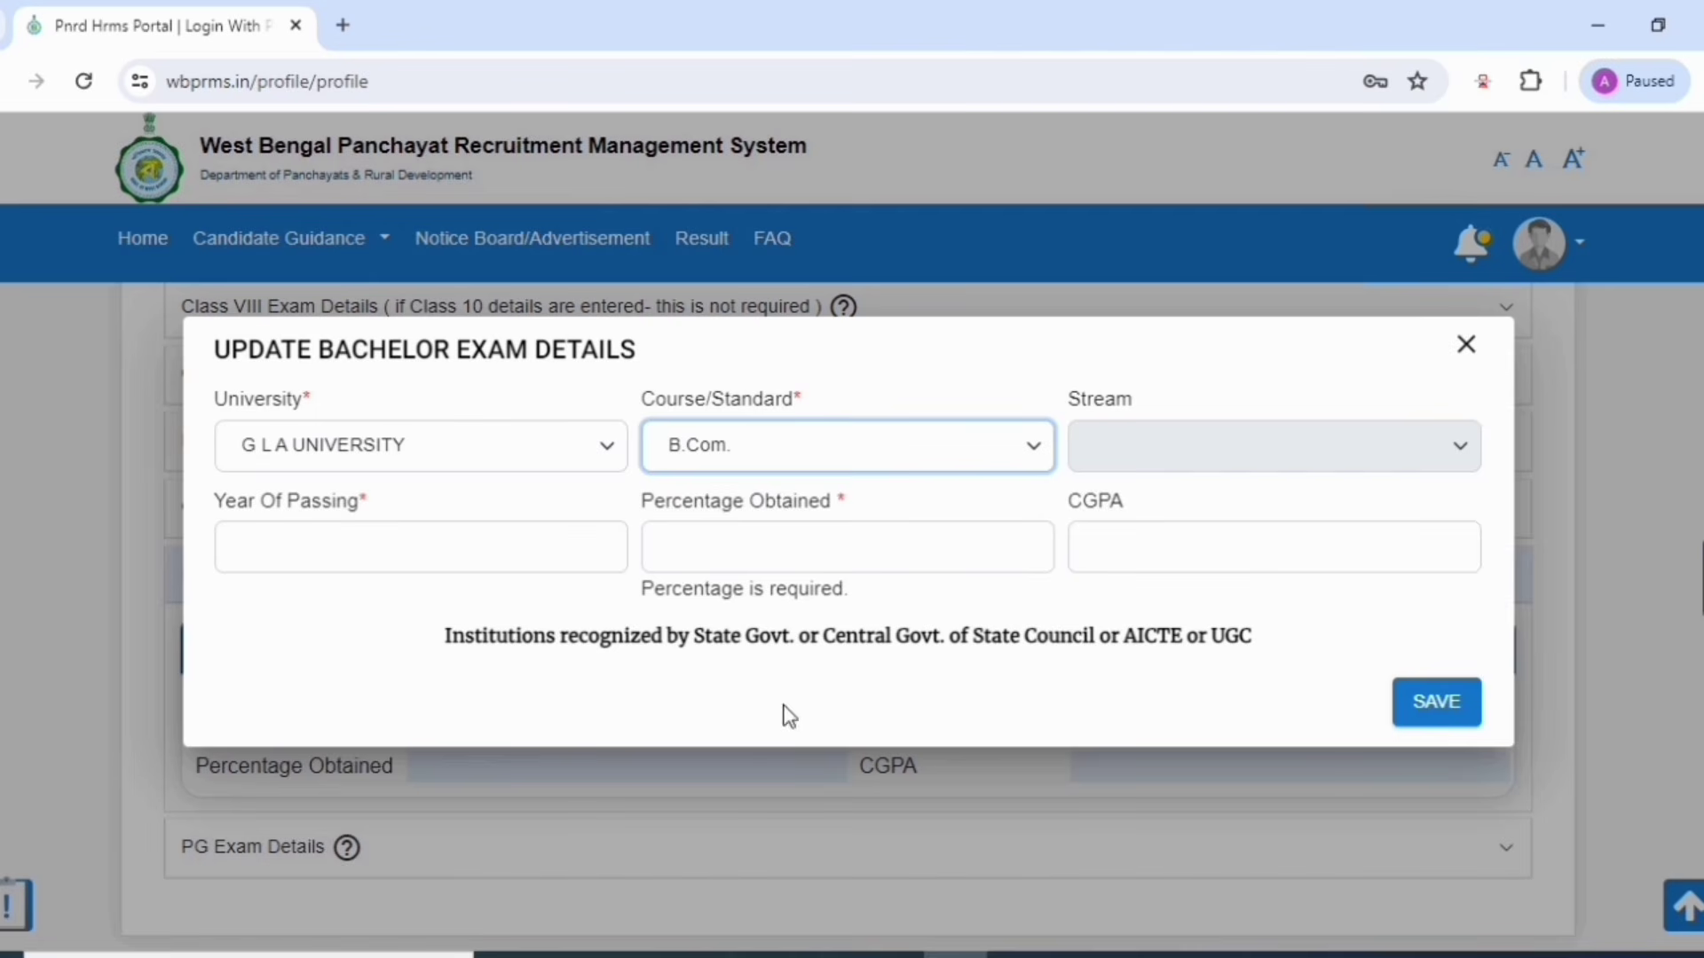
Step: Set the bachelor's year of passing to 2017 and the percentage obtained to 48
left_click(427, 545)
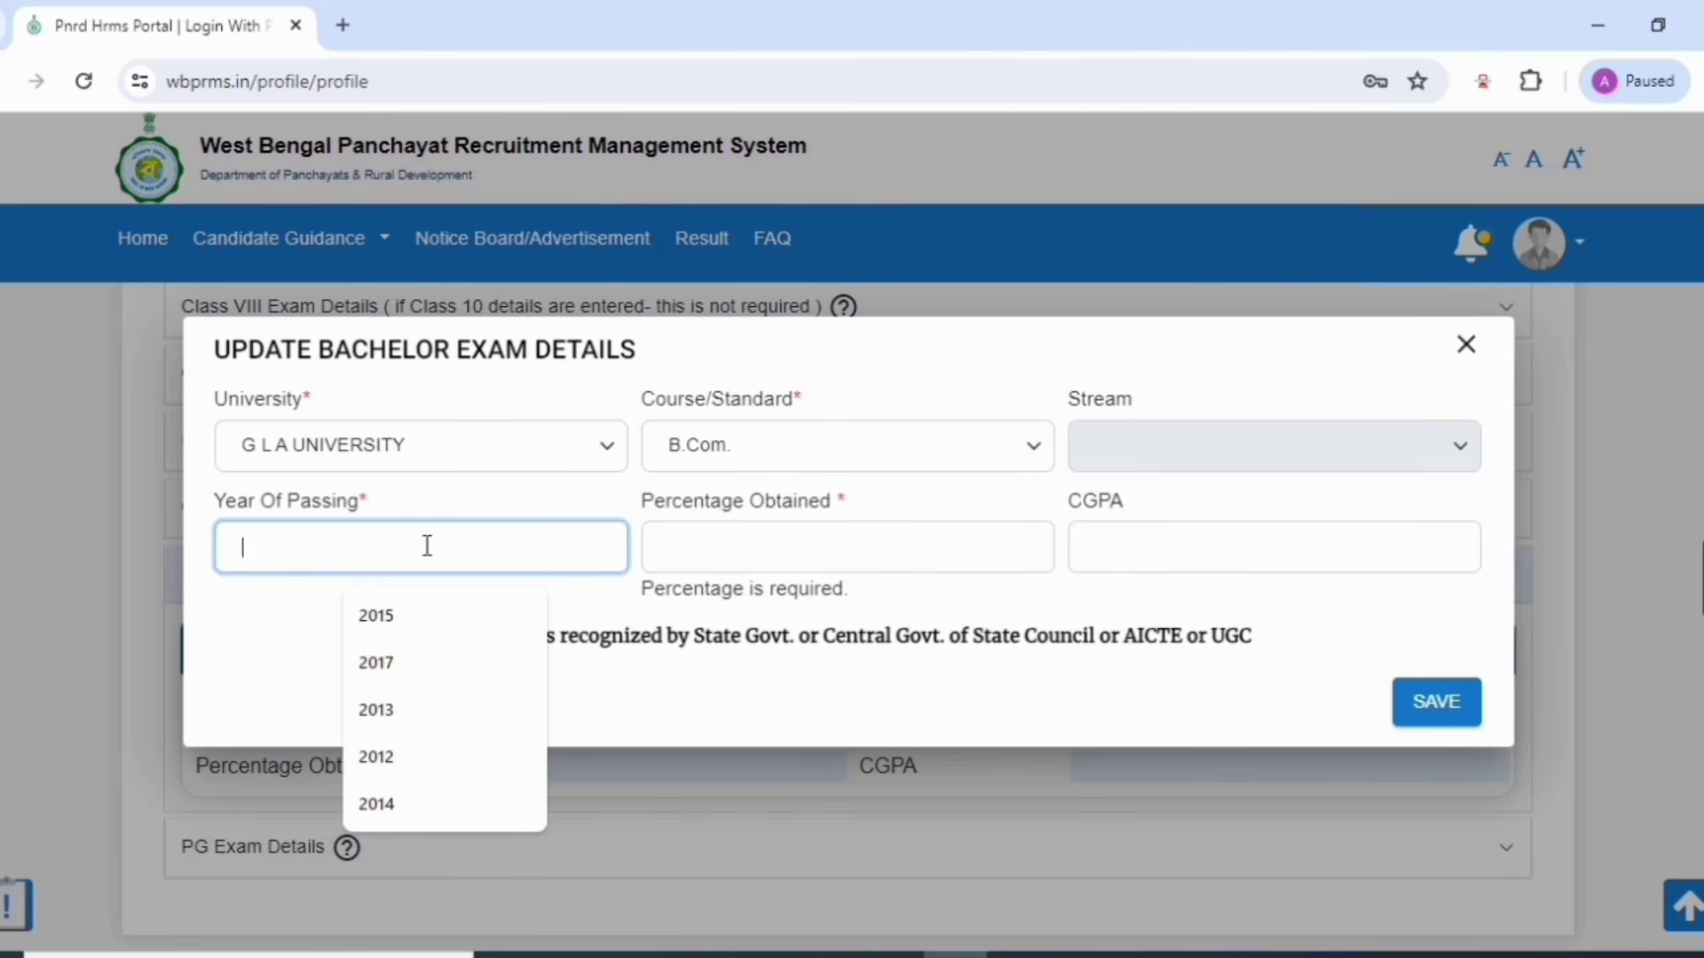
left_click(408, 665)
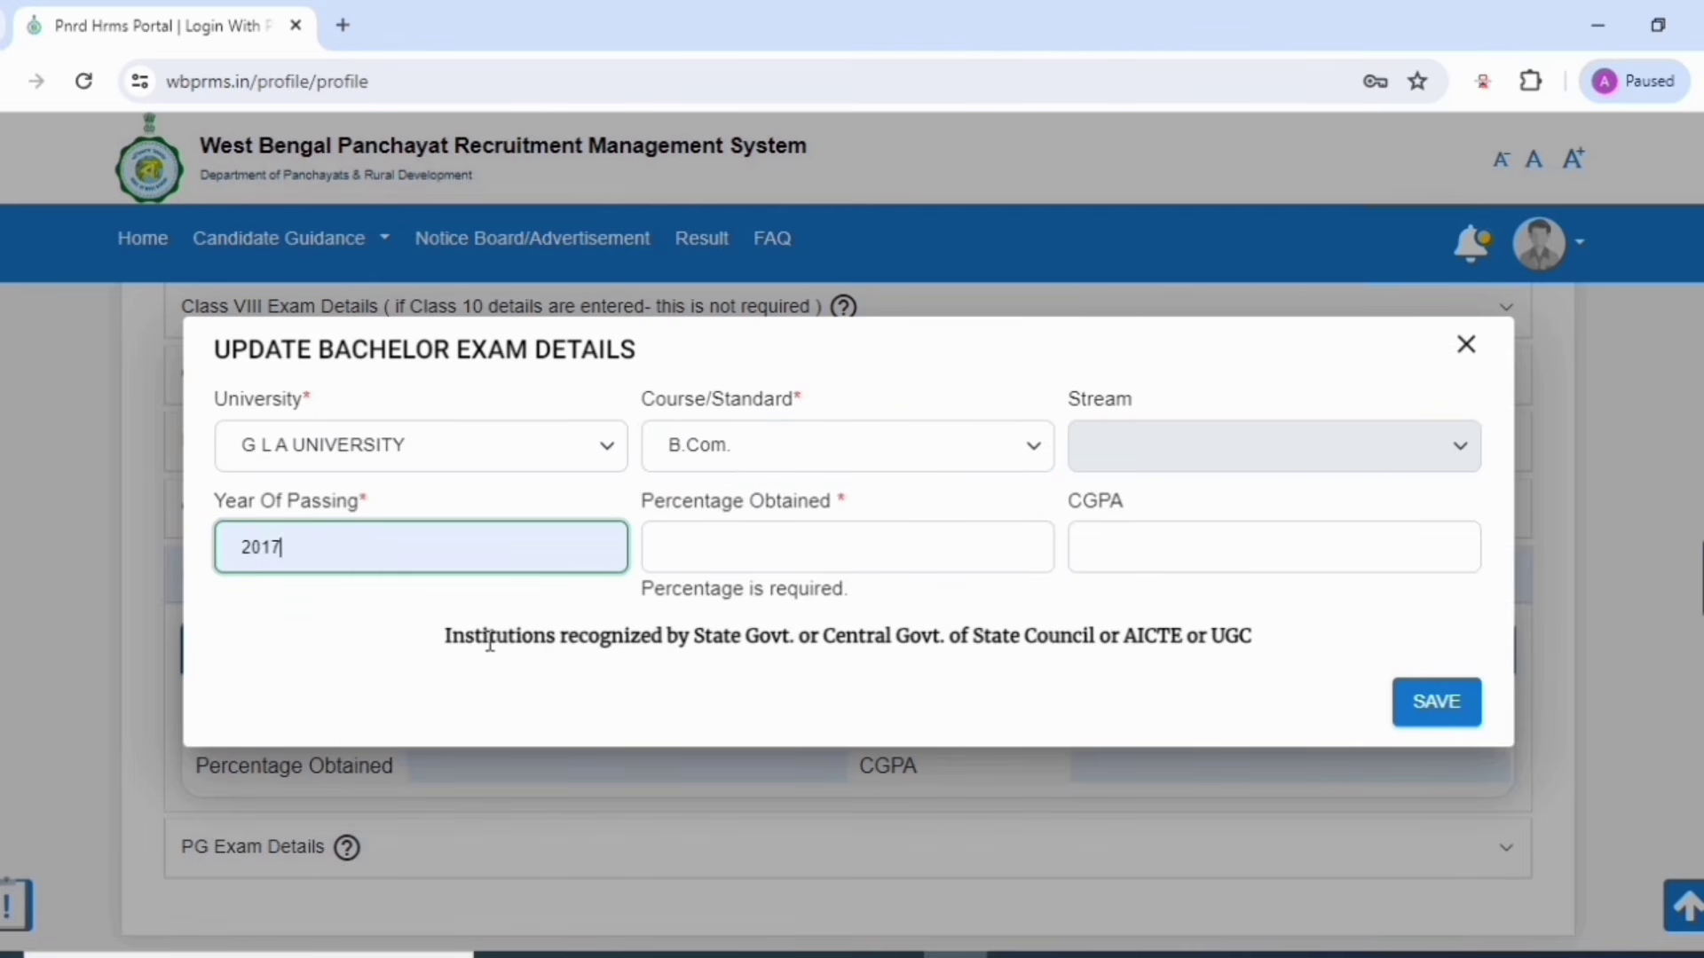
left_click(817, 568)
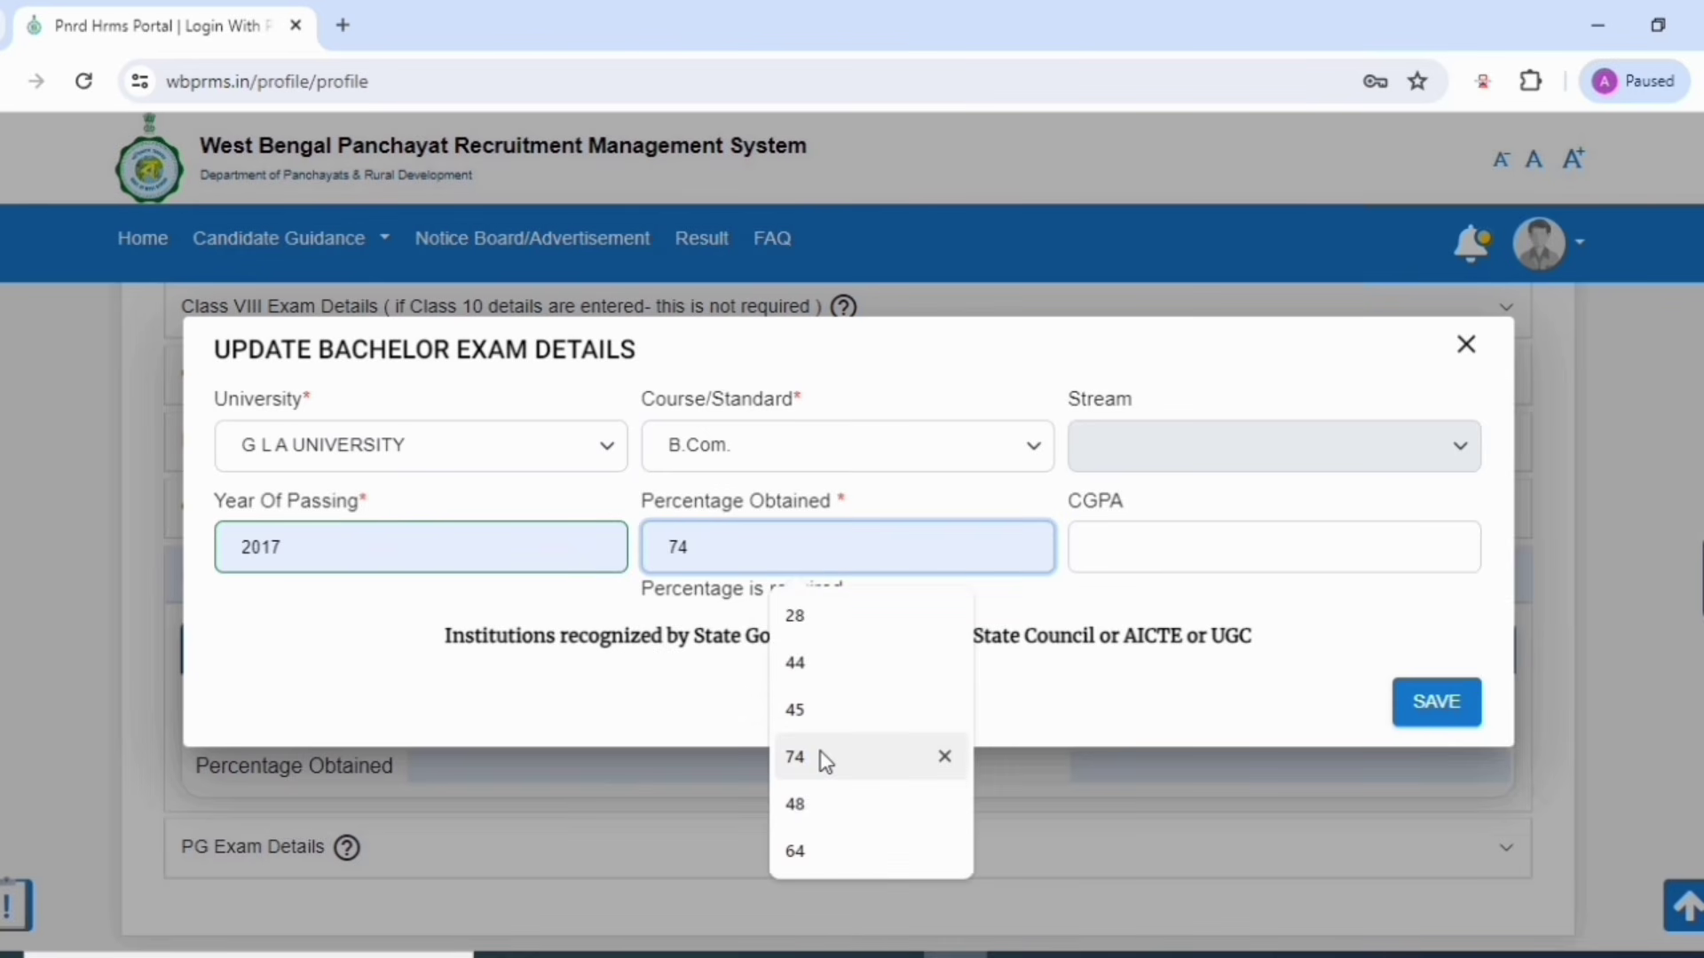
left_click(824, 804)
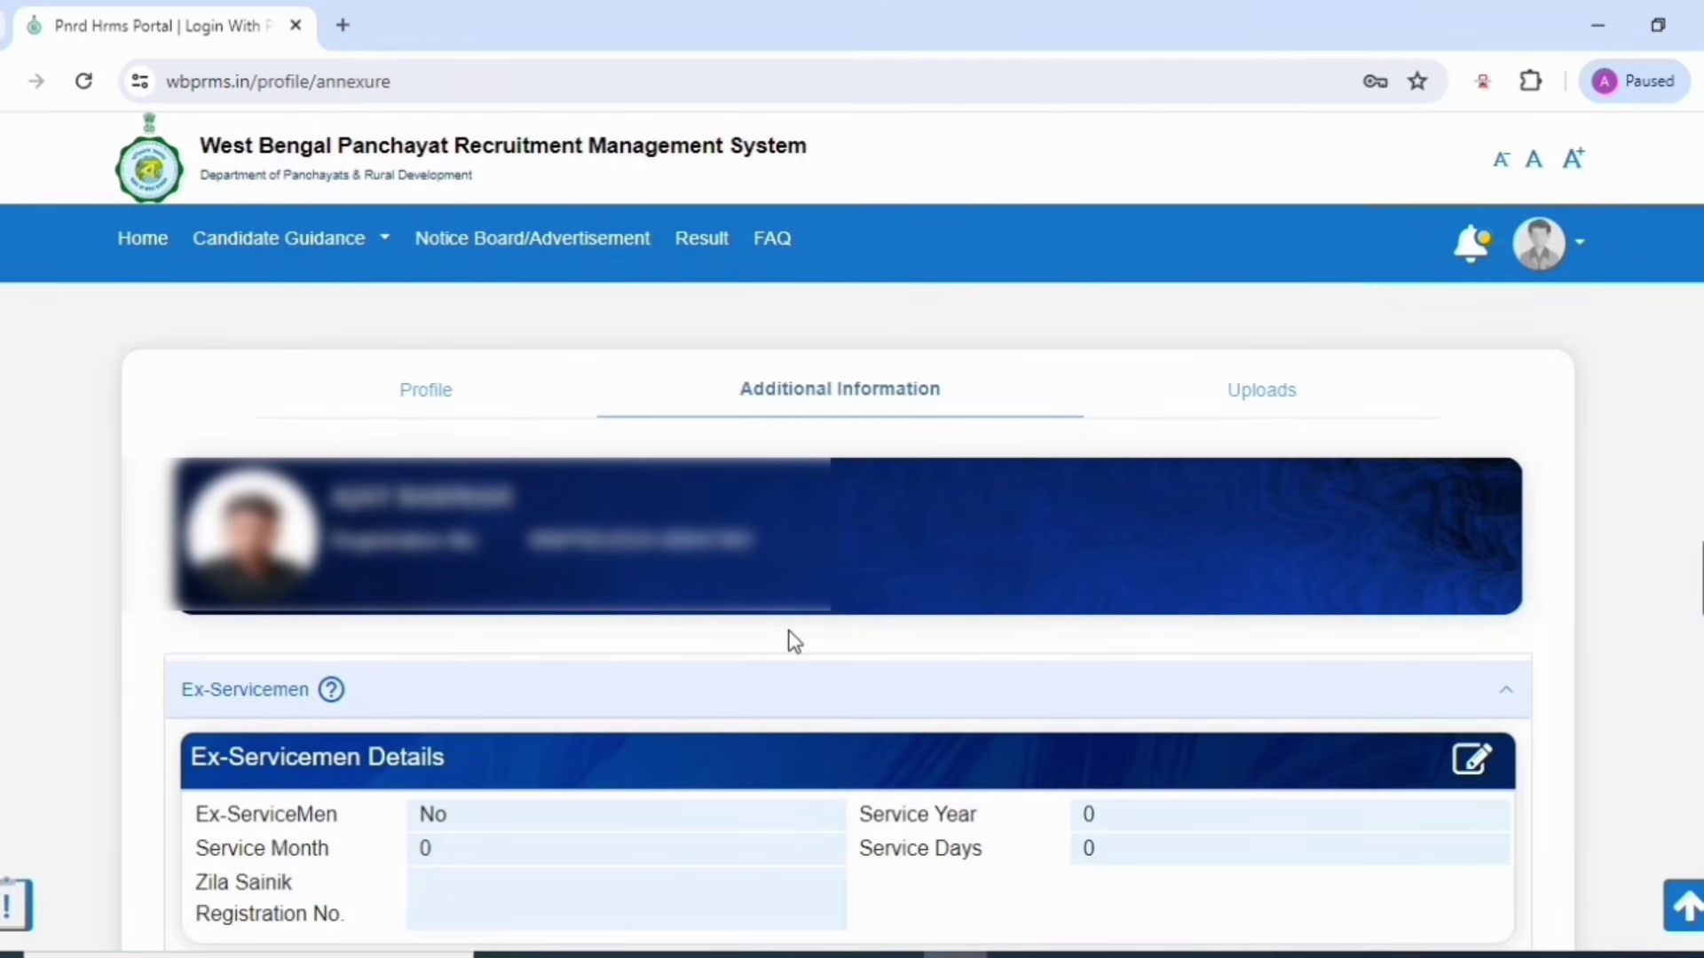
Step: Review the Ex-Servicemen and Persons with Disability details in the additional information, and collapse the disability section
scroll(944, 654, "down", 4)
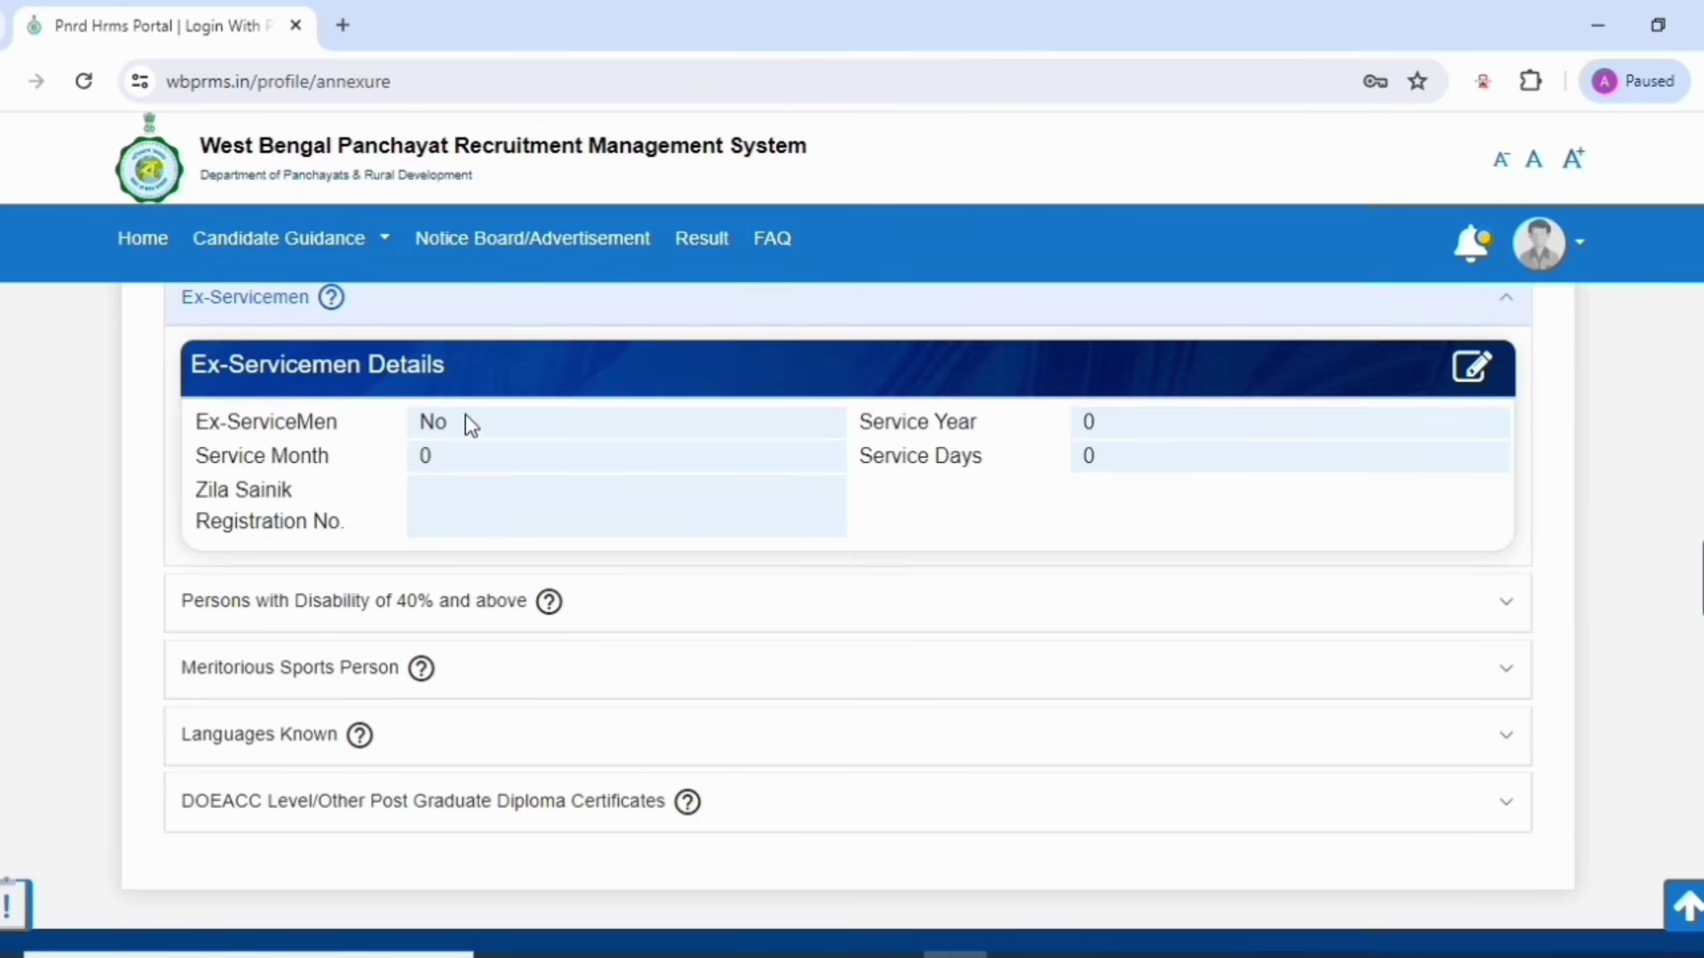
left_click(477, 612)
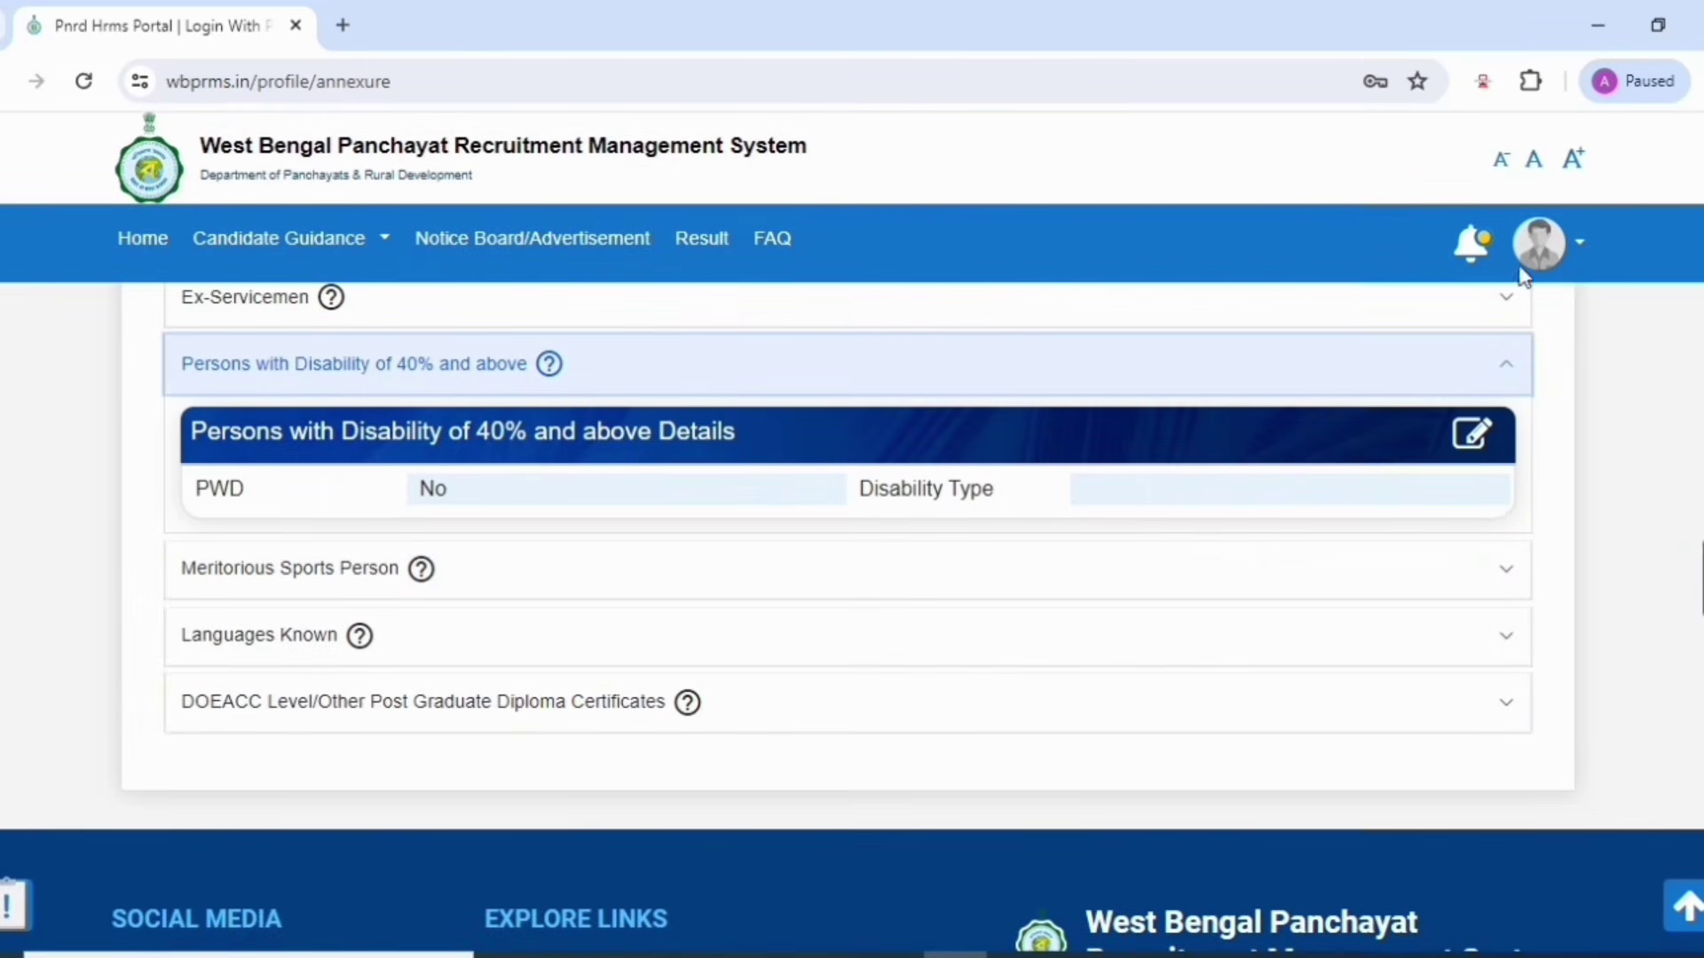
left_click(1506, 368)
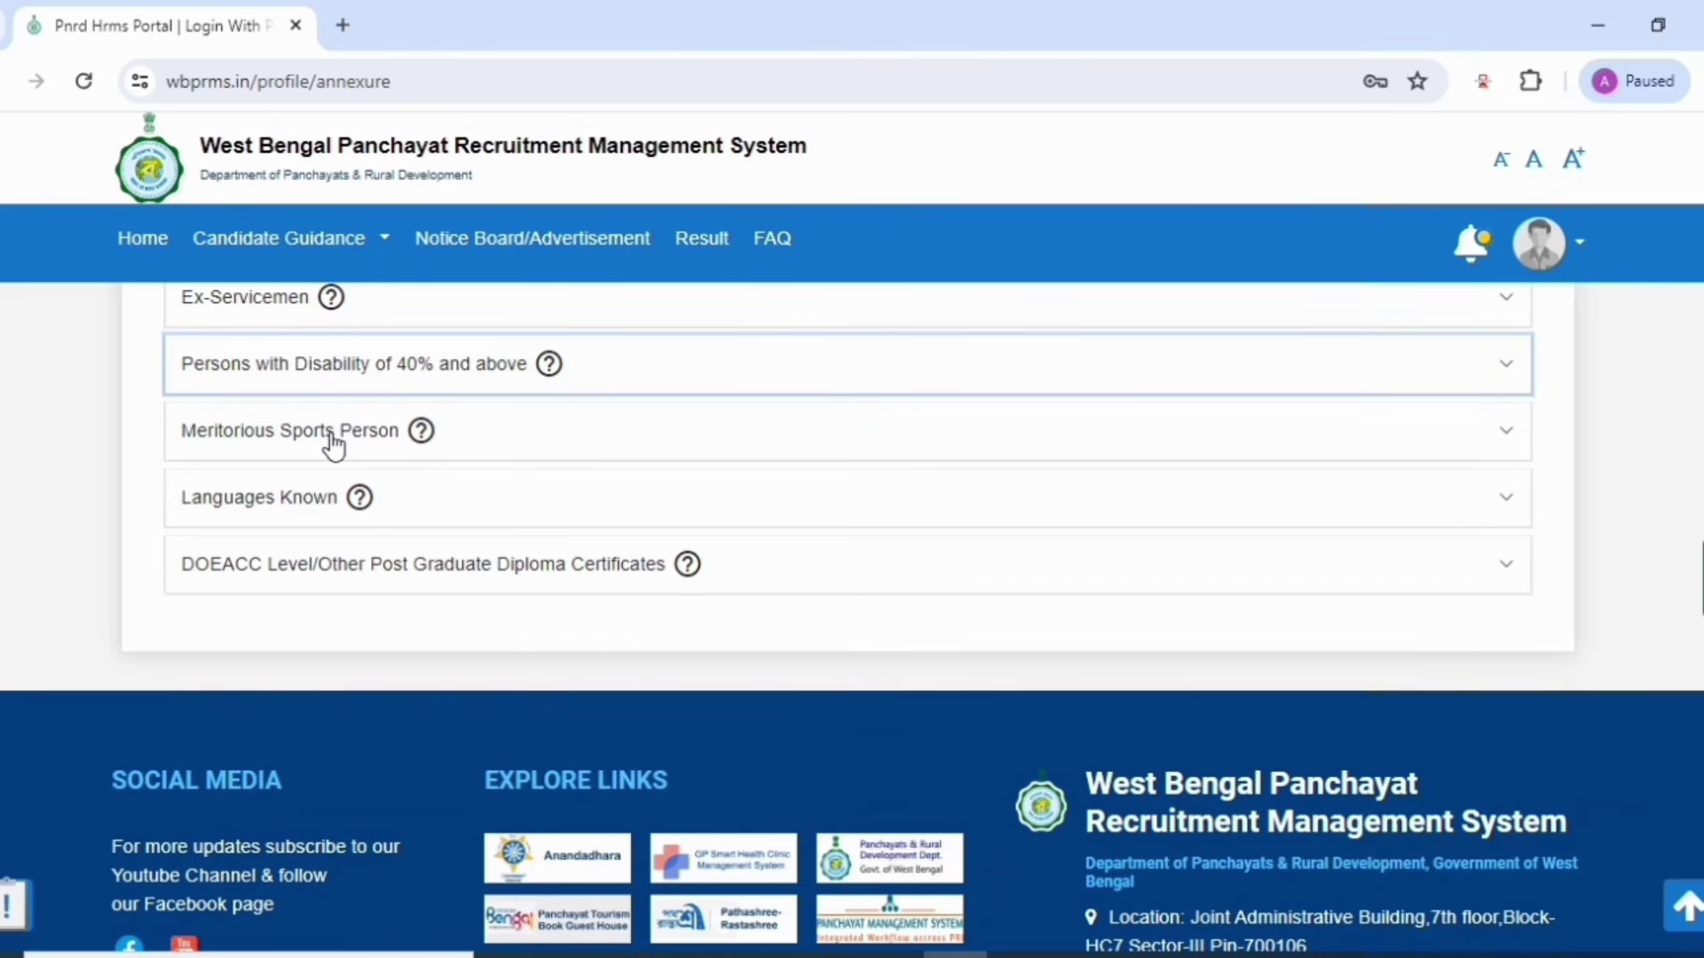
Step: Open the Bengali entry under Languages Known for editing and set both Speak and Write to Yes
left_click(299, 506)
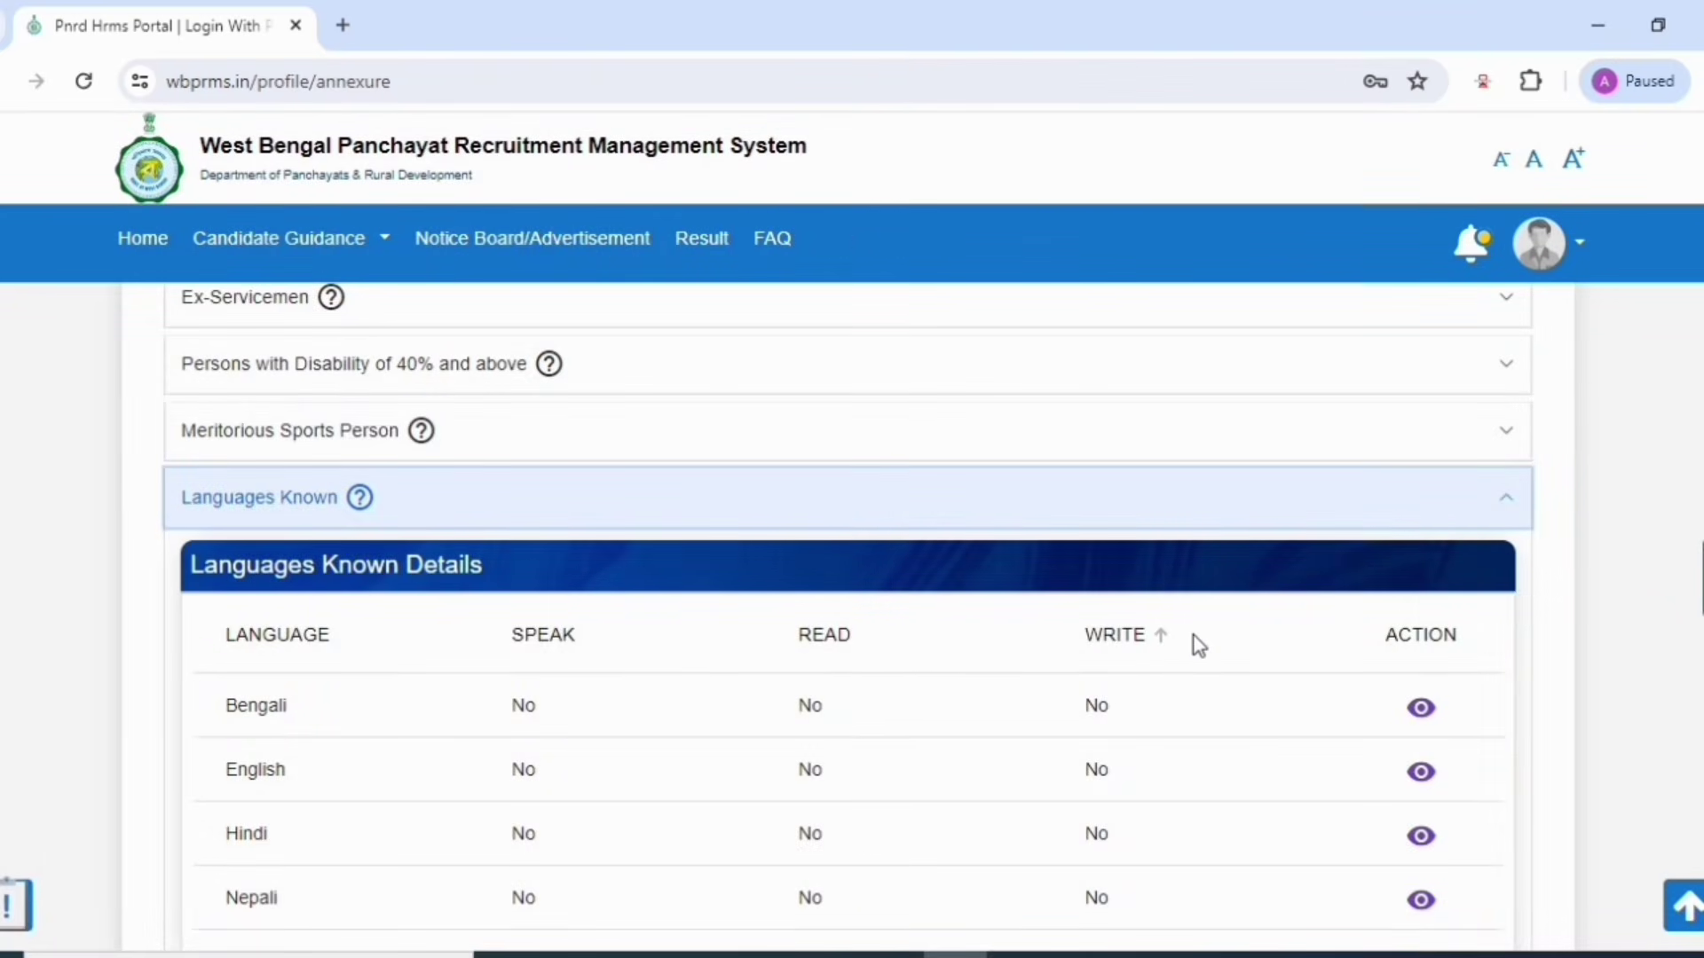
scroll(1193, 644, "down", 2)
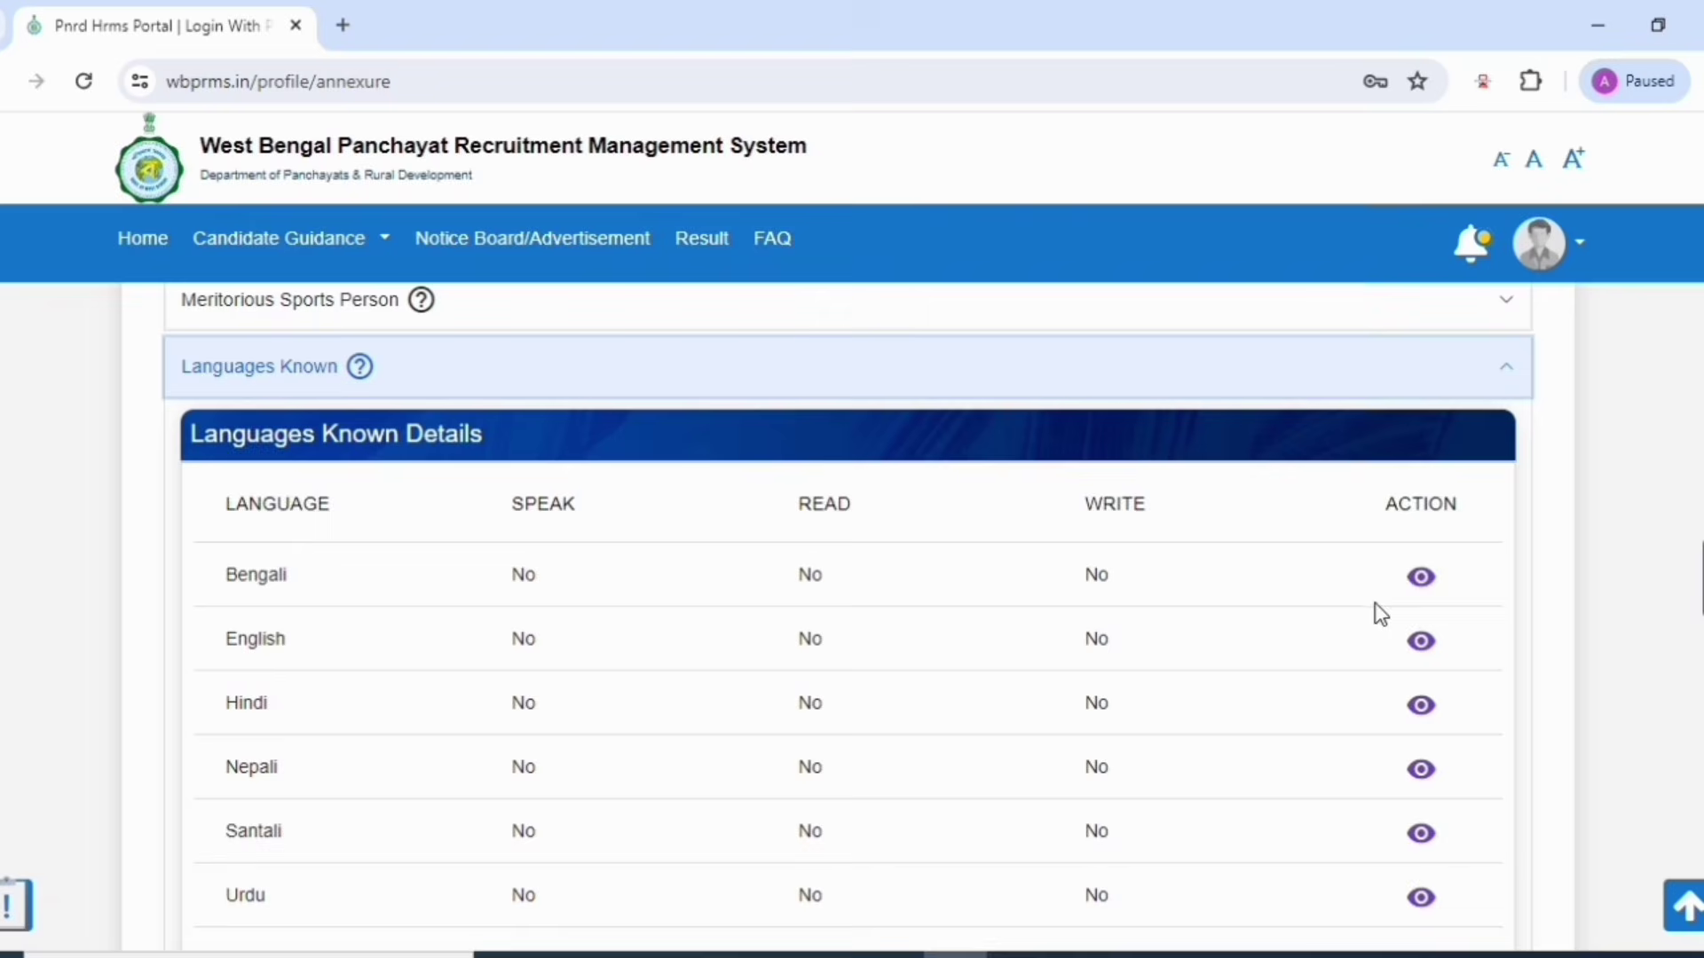
left_click(1418, 577)
left_click(983, 506)
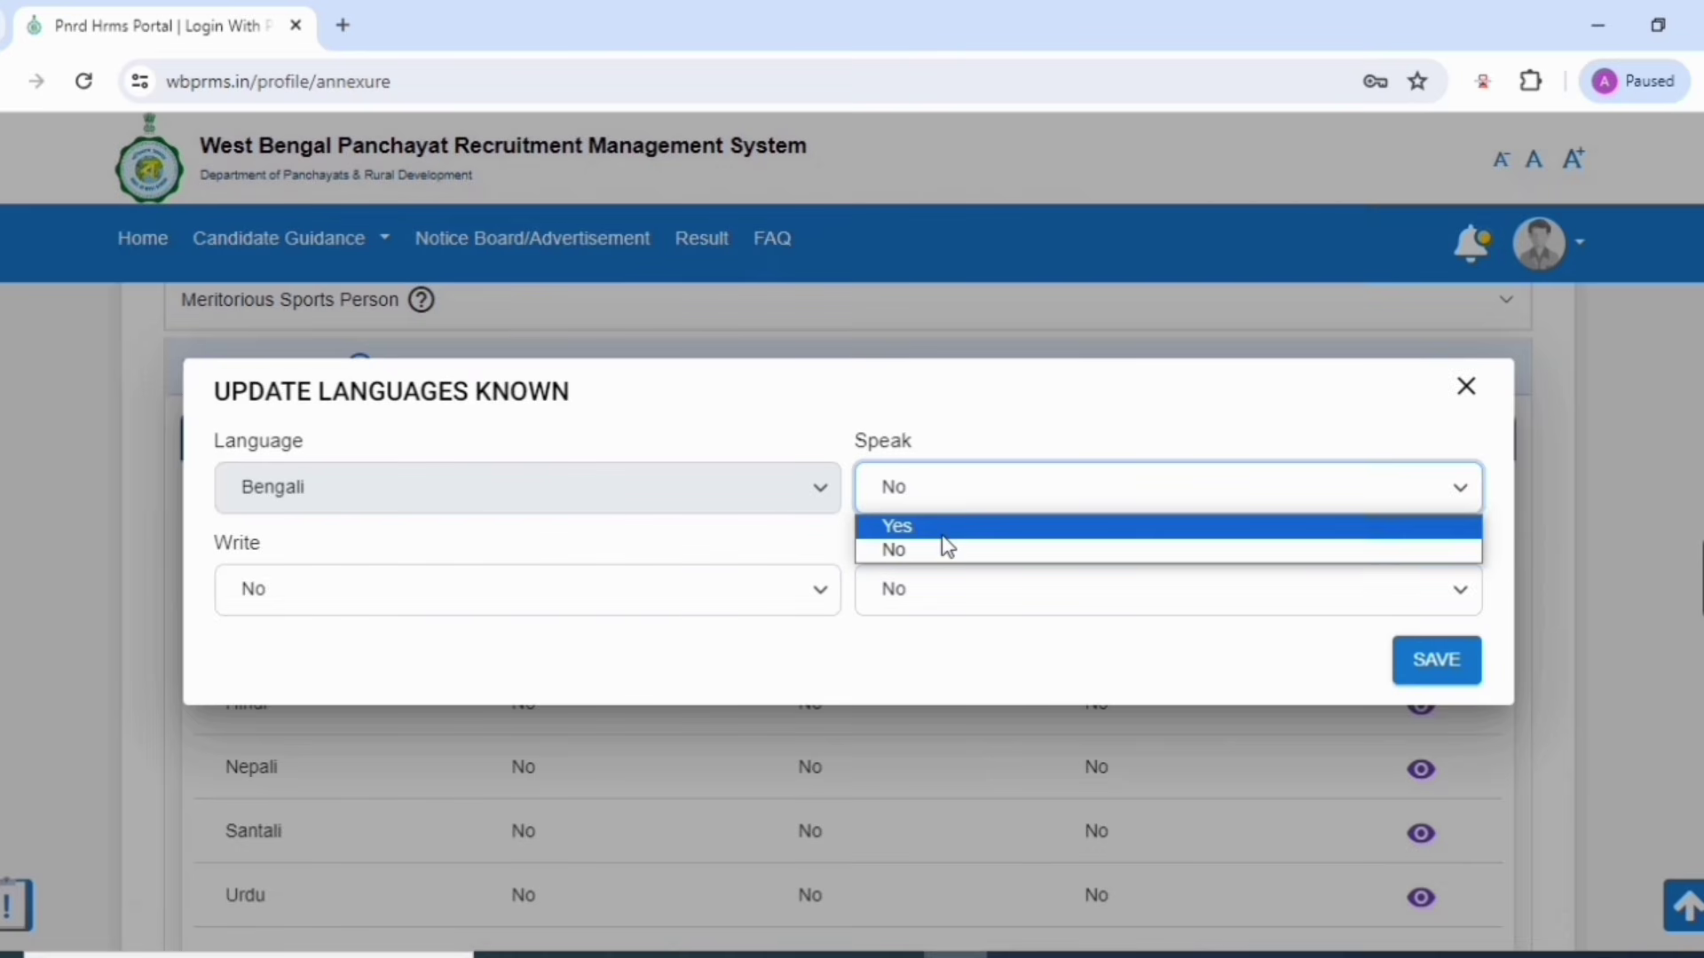
left_click(923, 527)
left_click(555, 601)
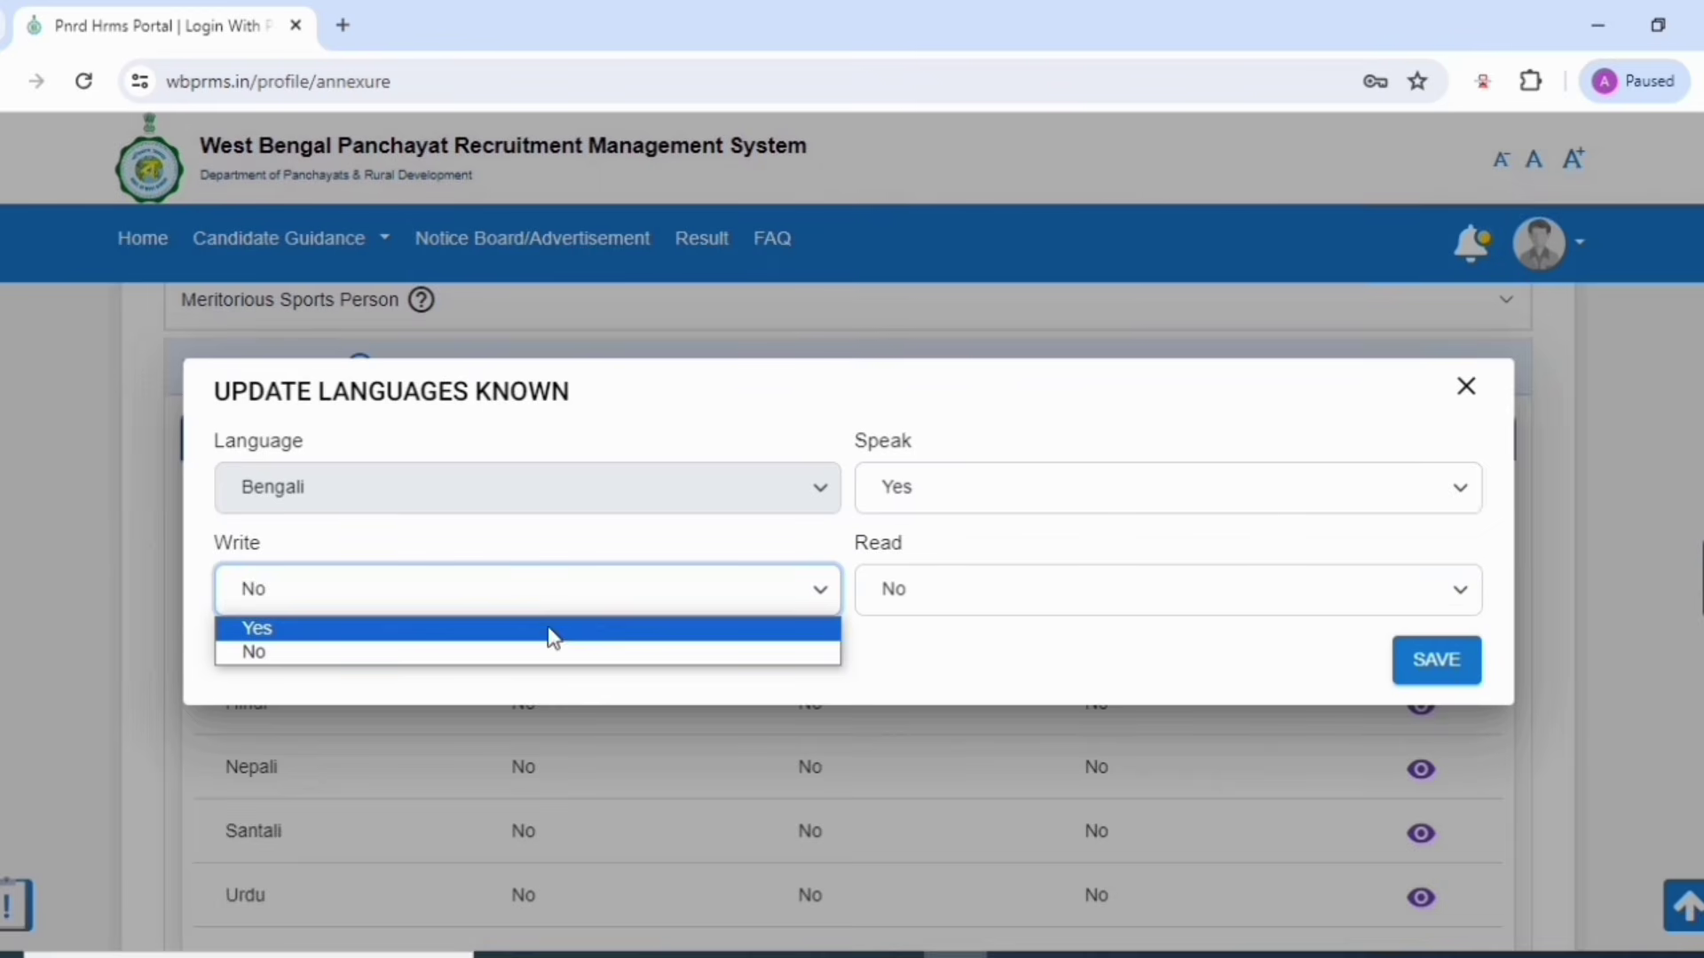
left_click(548, 630)
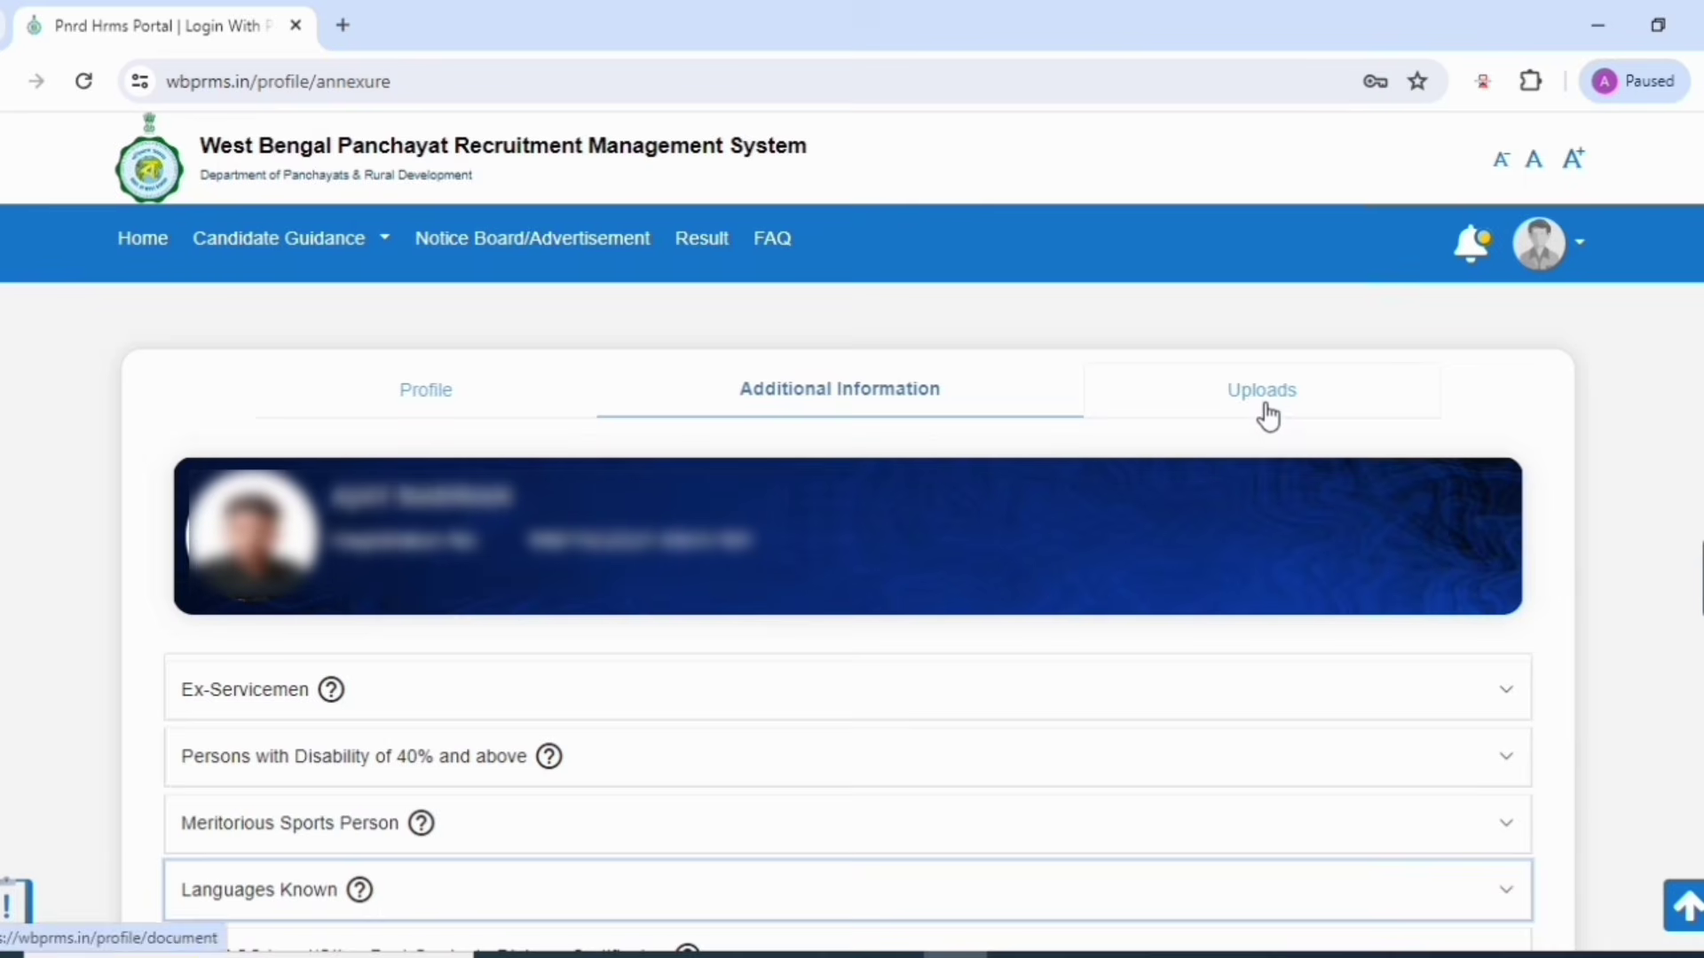
Step: Go to the document uploads and check the file requirements for the driving licence identity proof
left_click(1264, 404)
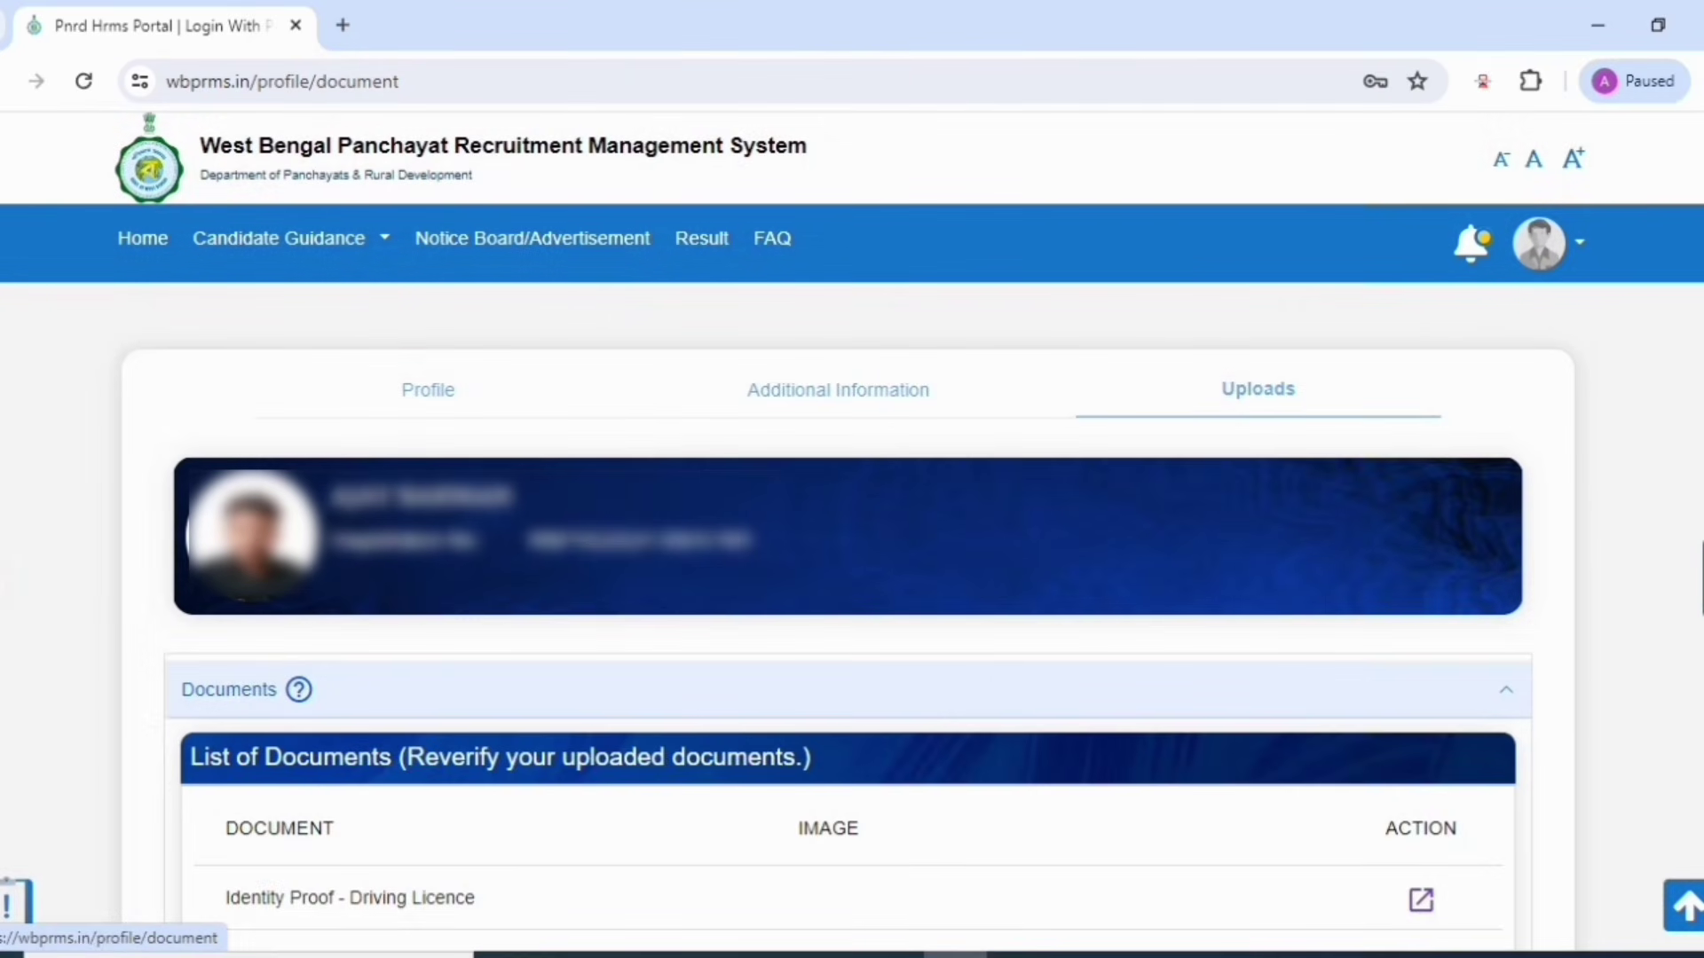
scroll(1407, 919, "down", 5)
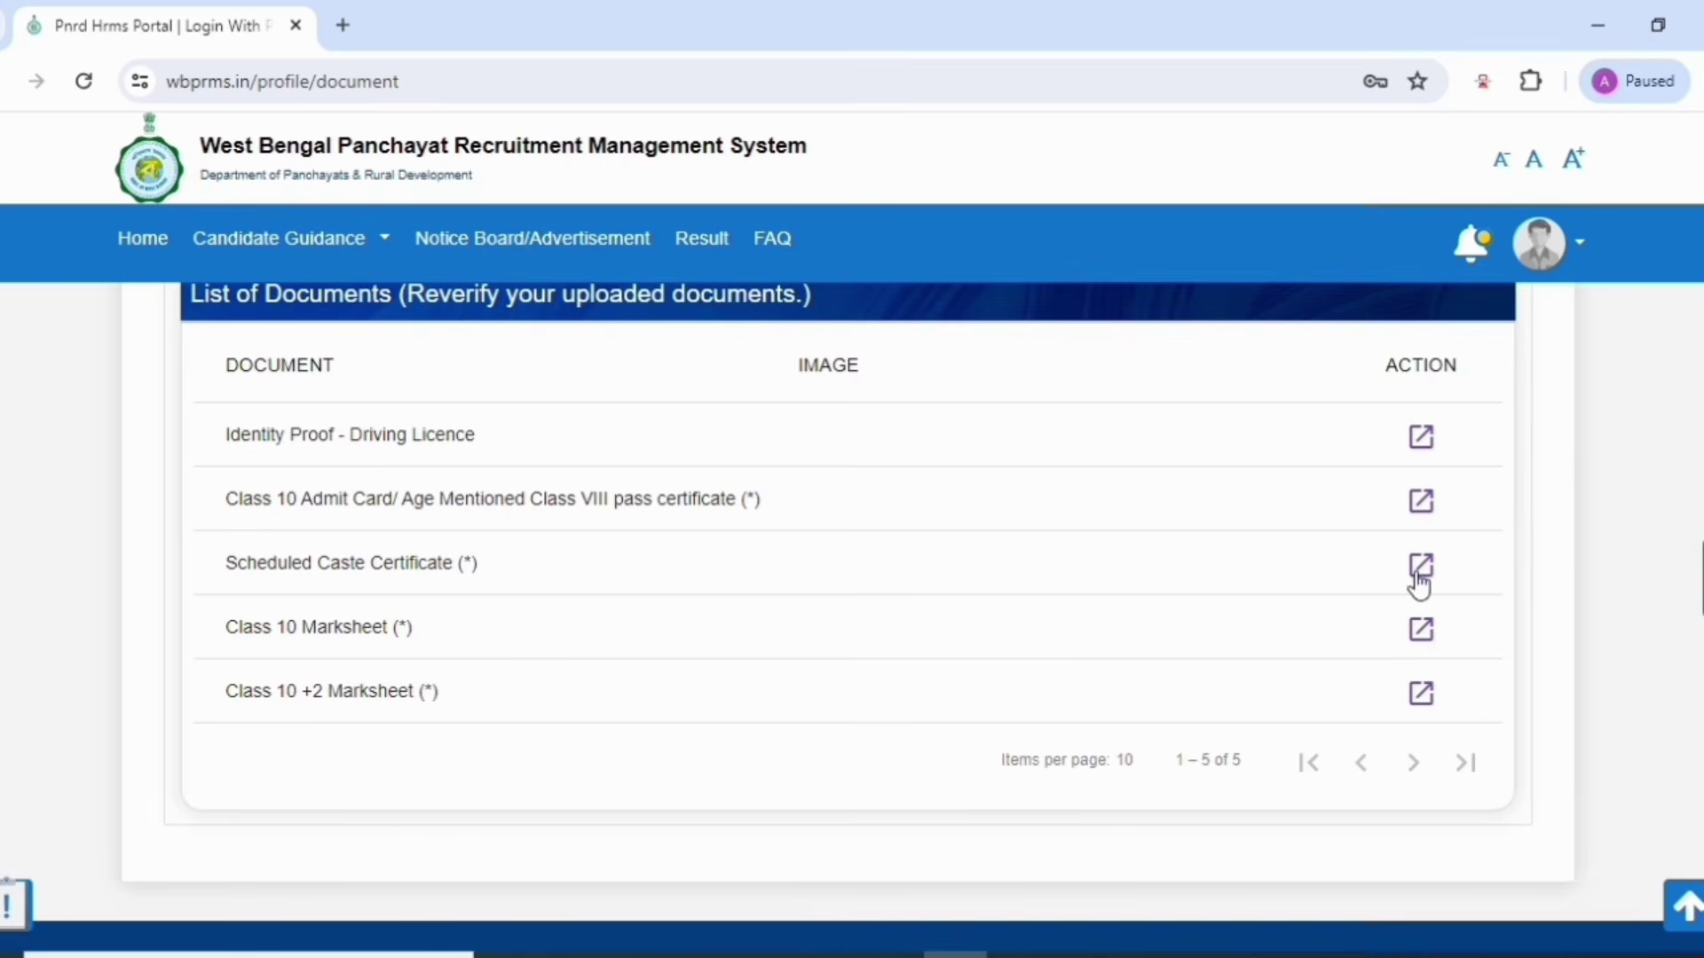
left_click(1421, 437)
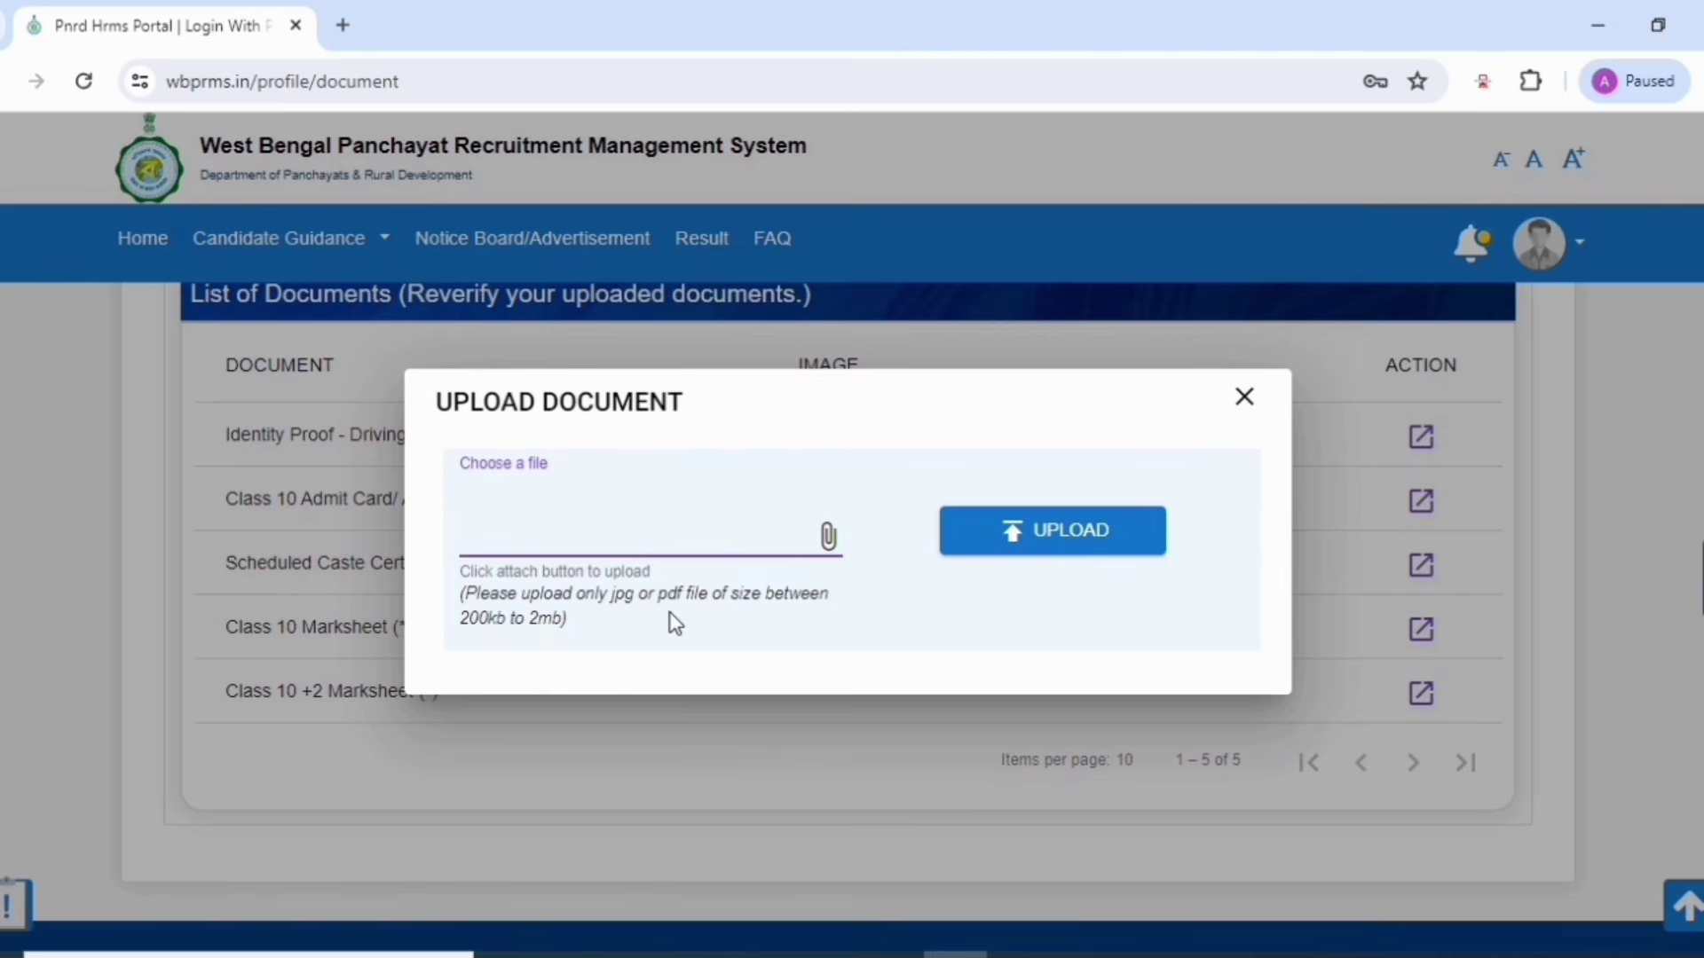
left_click(1445, 775)
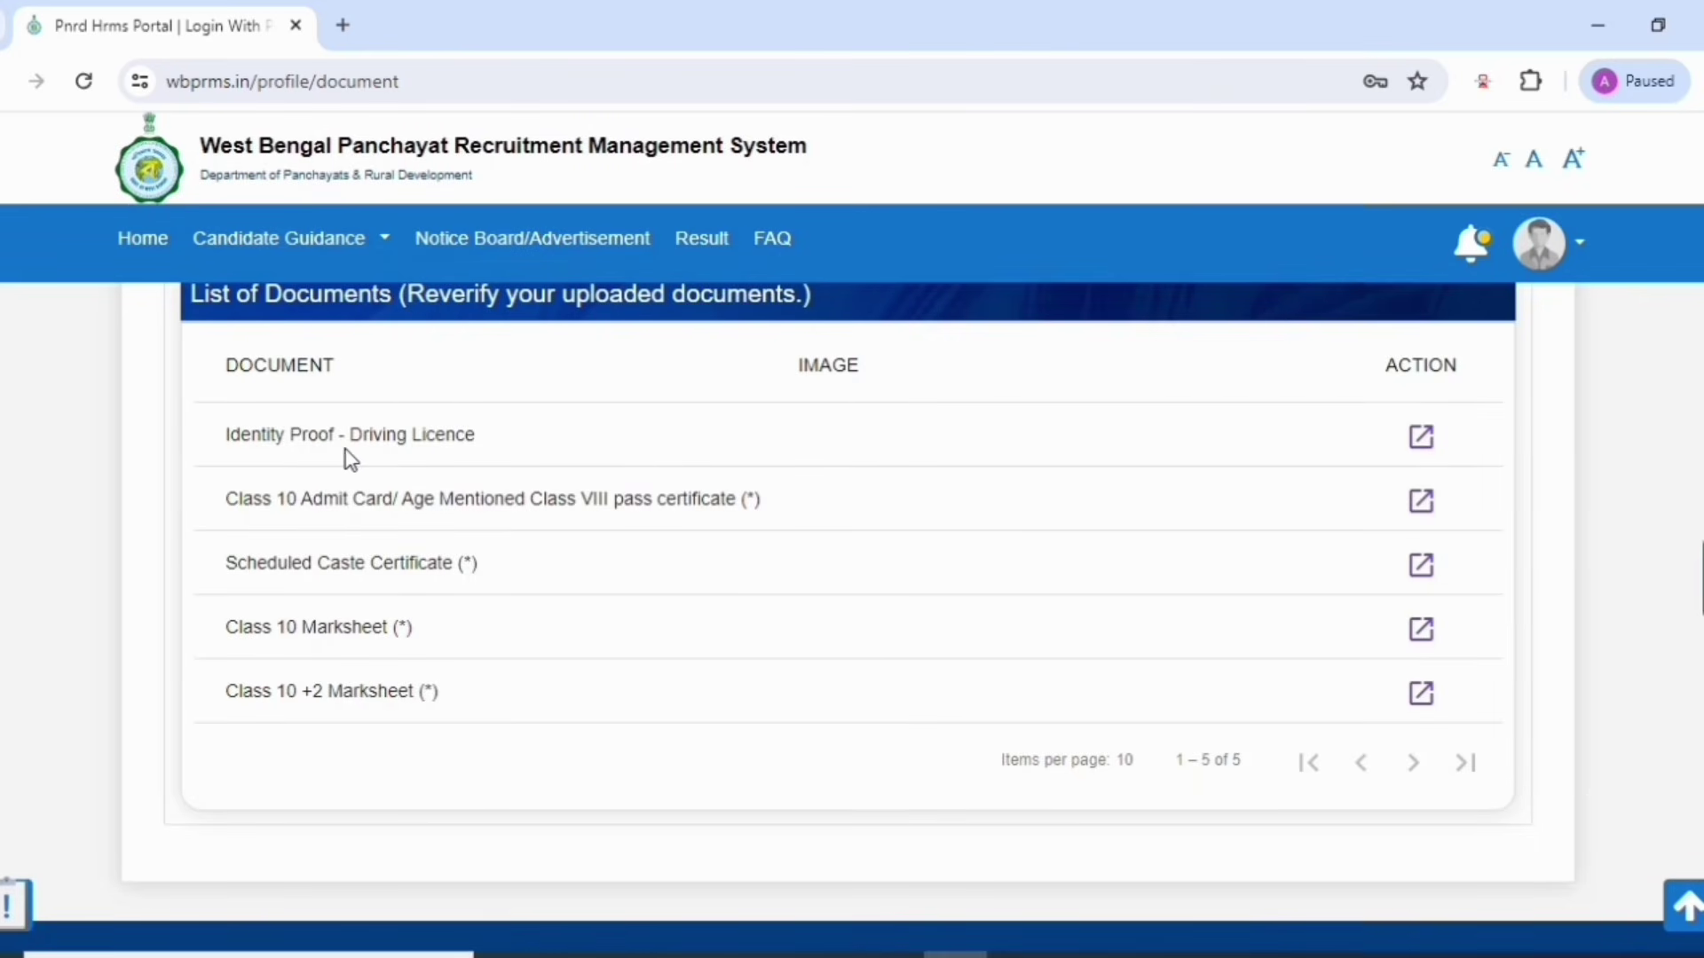
Step: Upload CCF_000293.jpg as the driving licence identity proof and close the upload dialog
left_click(1421, 437)
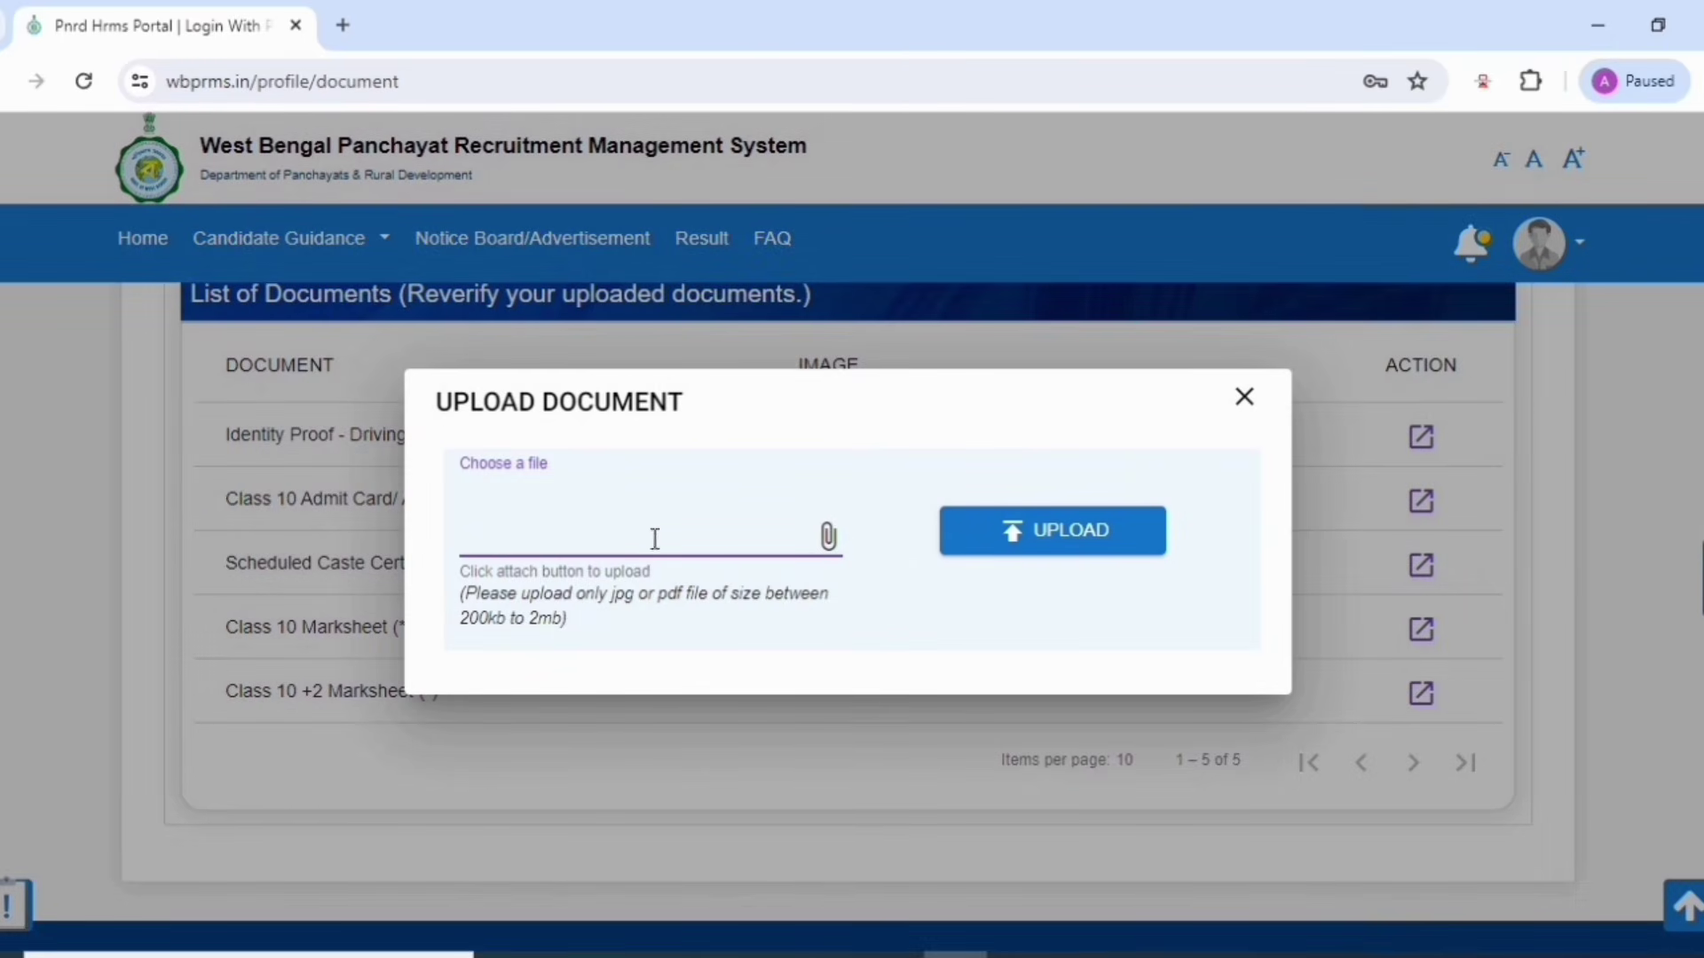
left_click(828, 537)
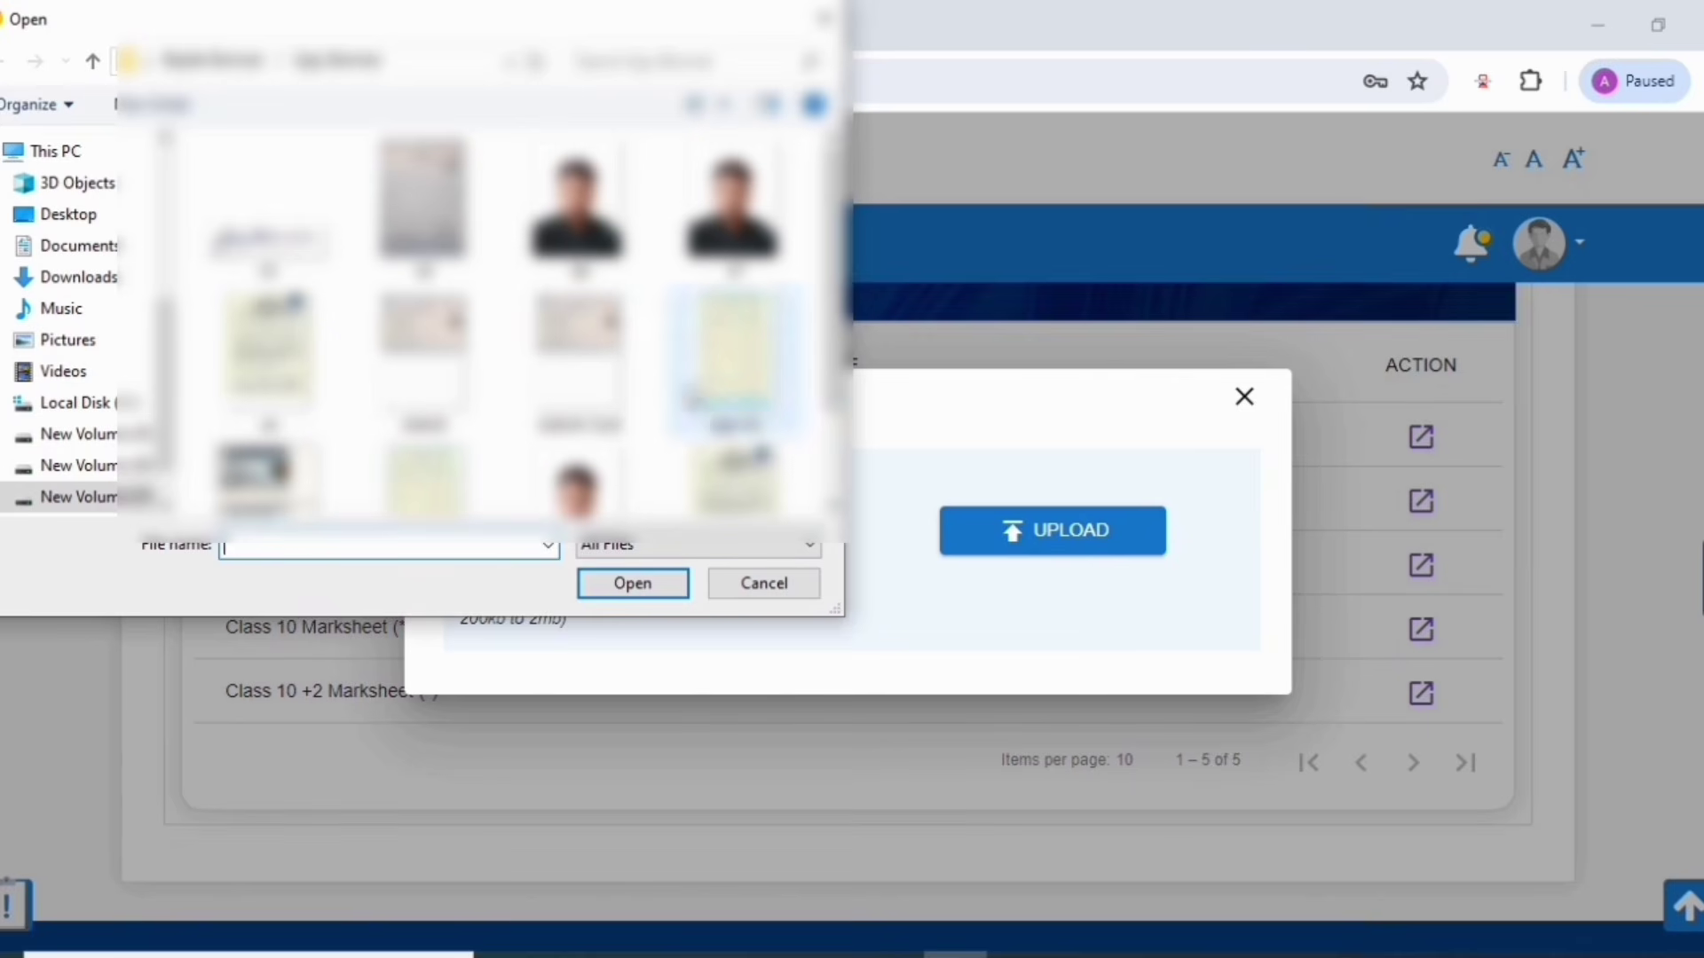
scroll(266, 479, "down", 2)
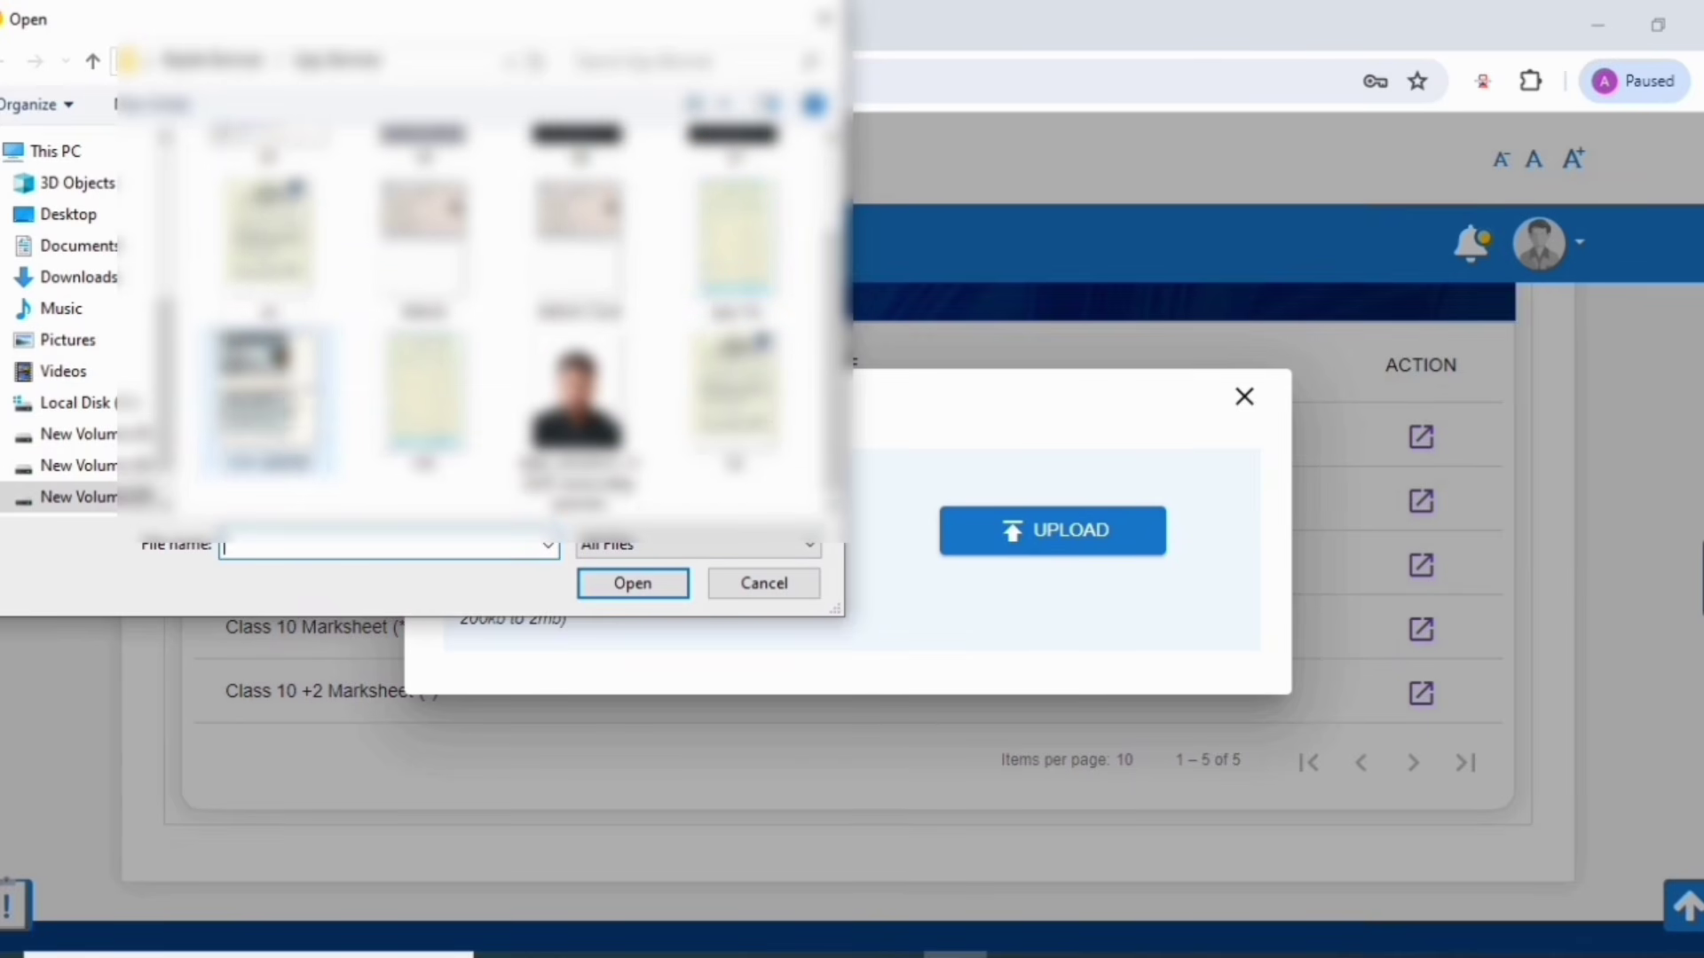
left_click(266, 399)
left_click(639, 589)
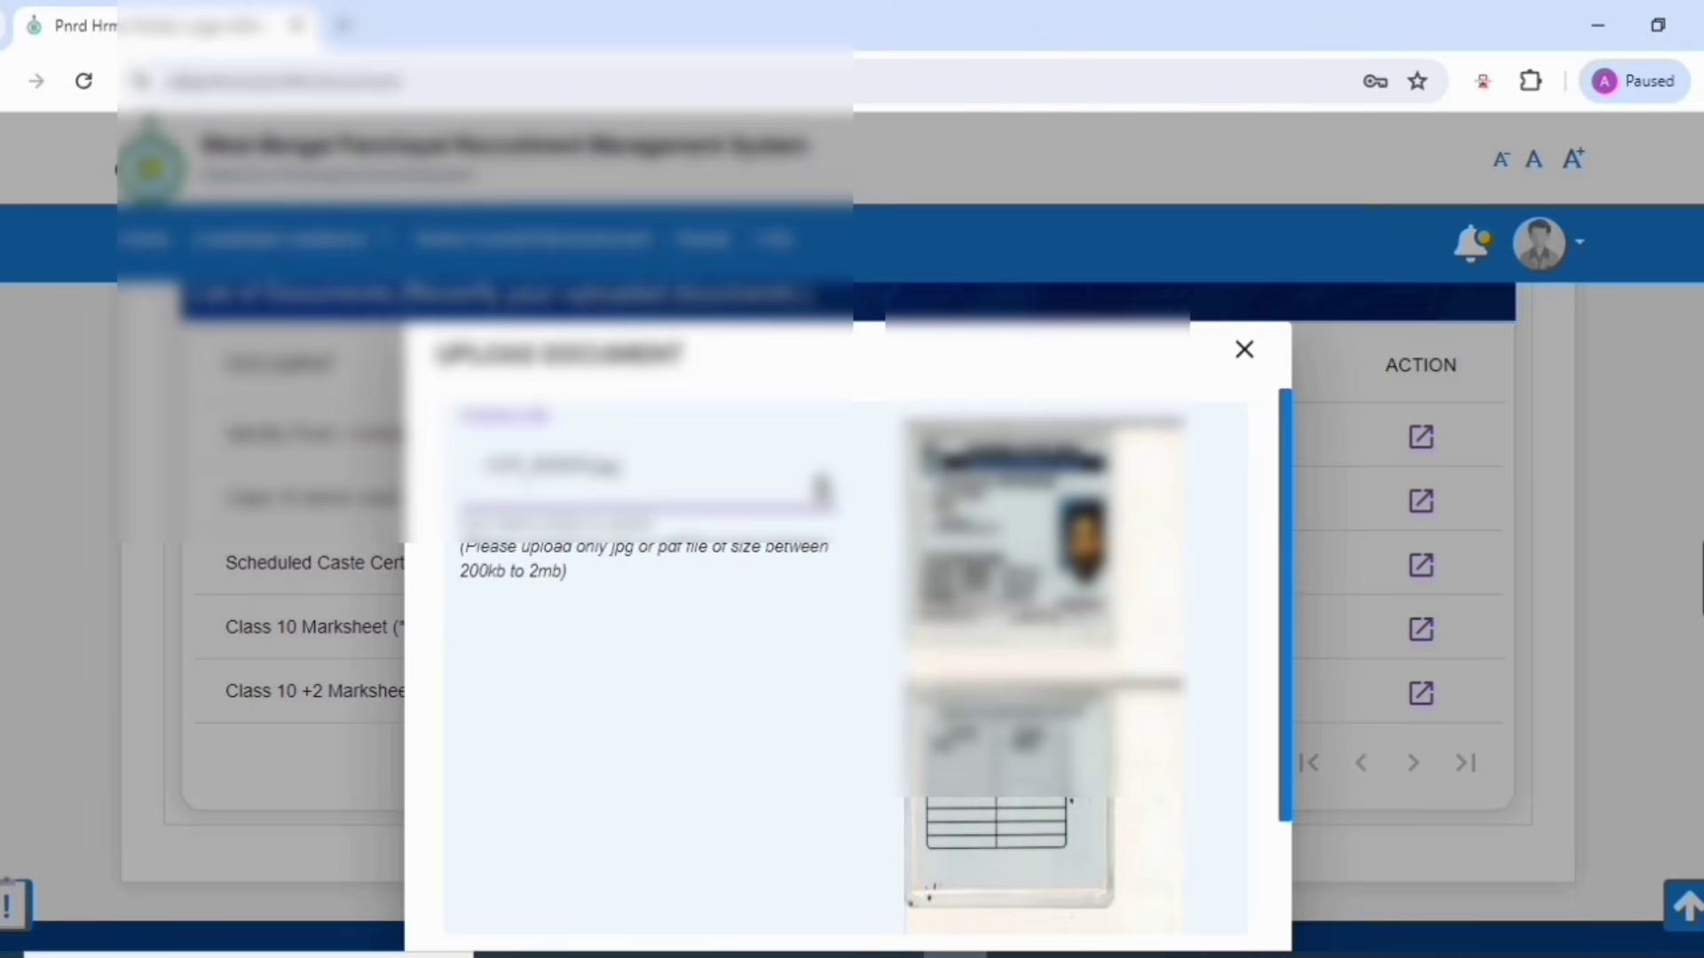
scroll(870, 657, "down", 3)
left_click(1054, 875)
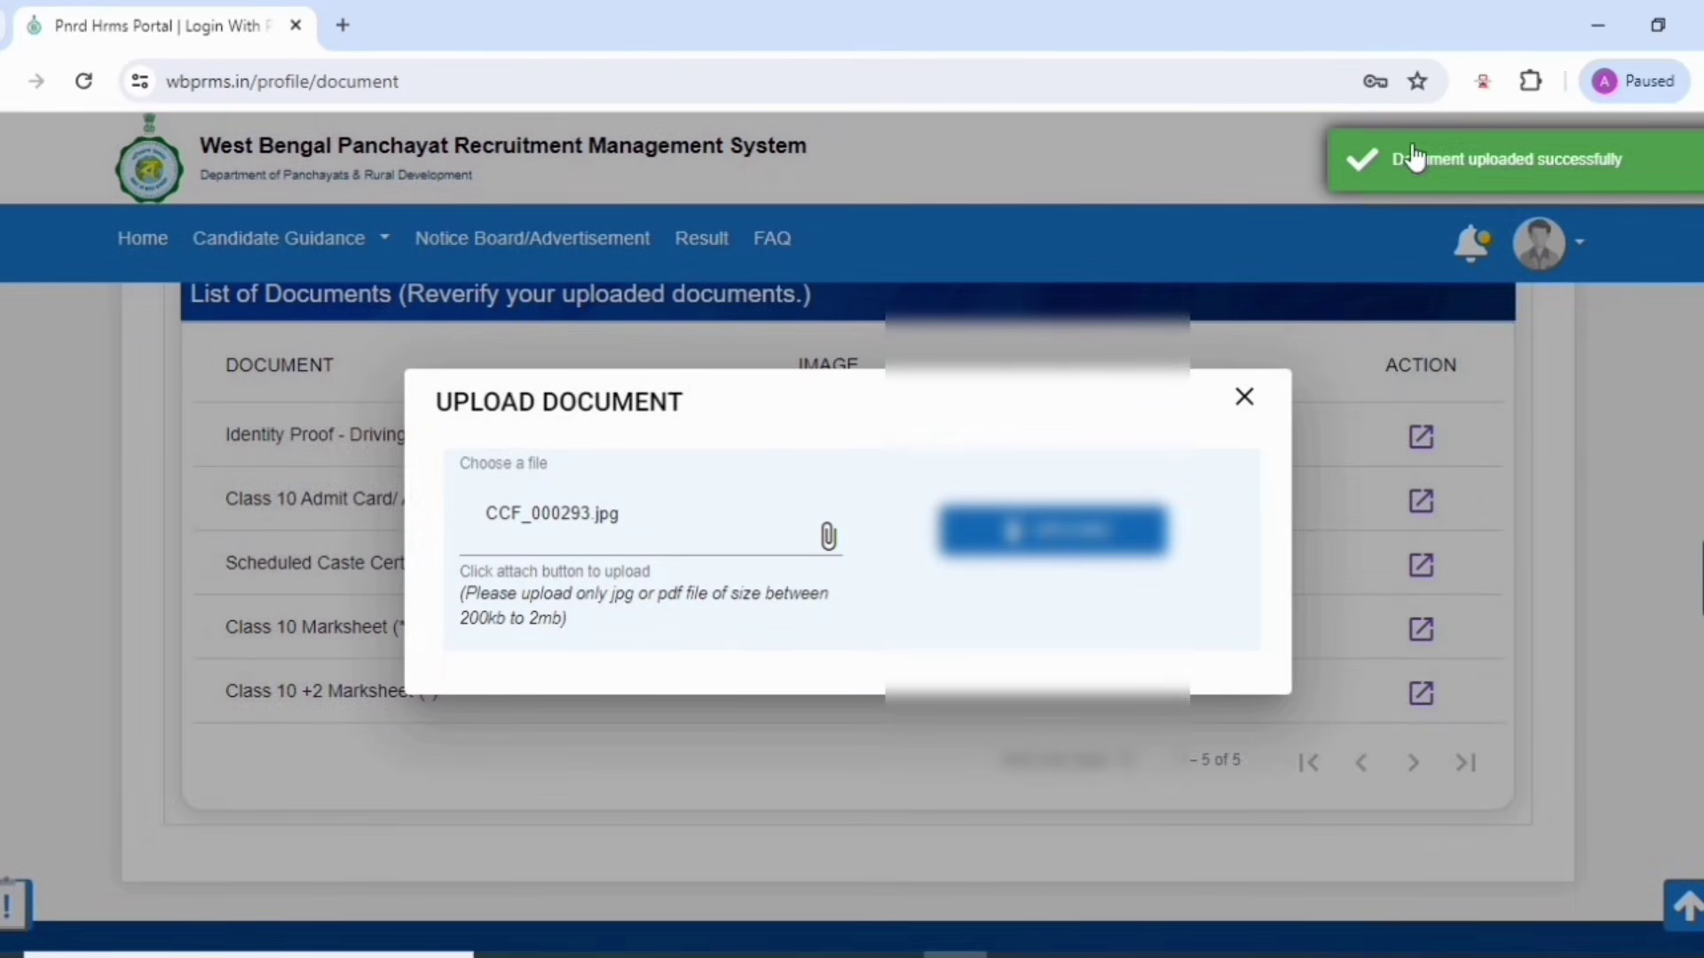
left_click(1246, 399)
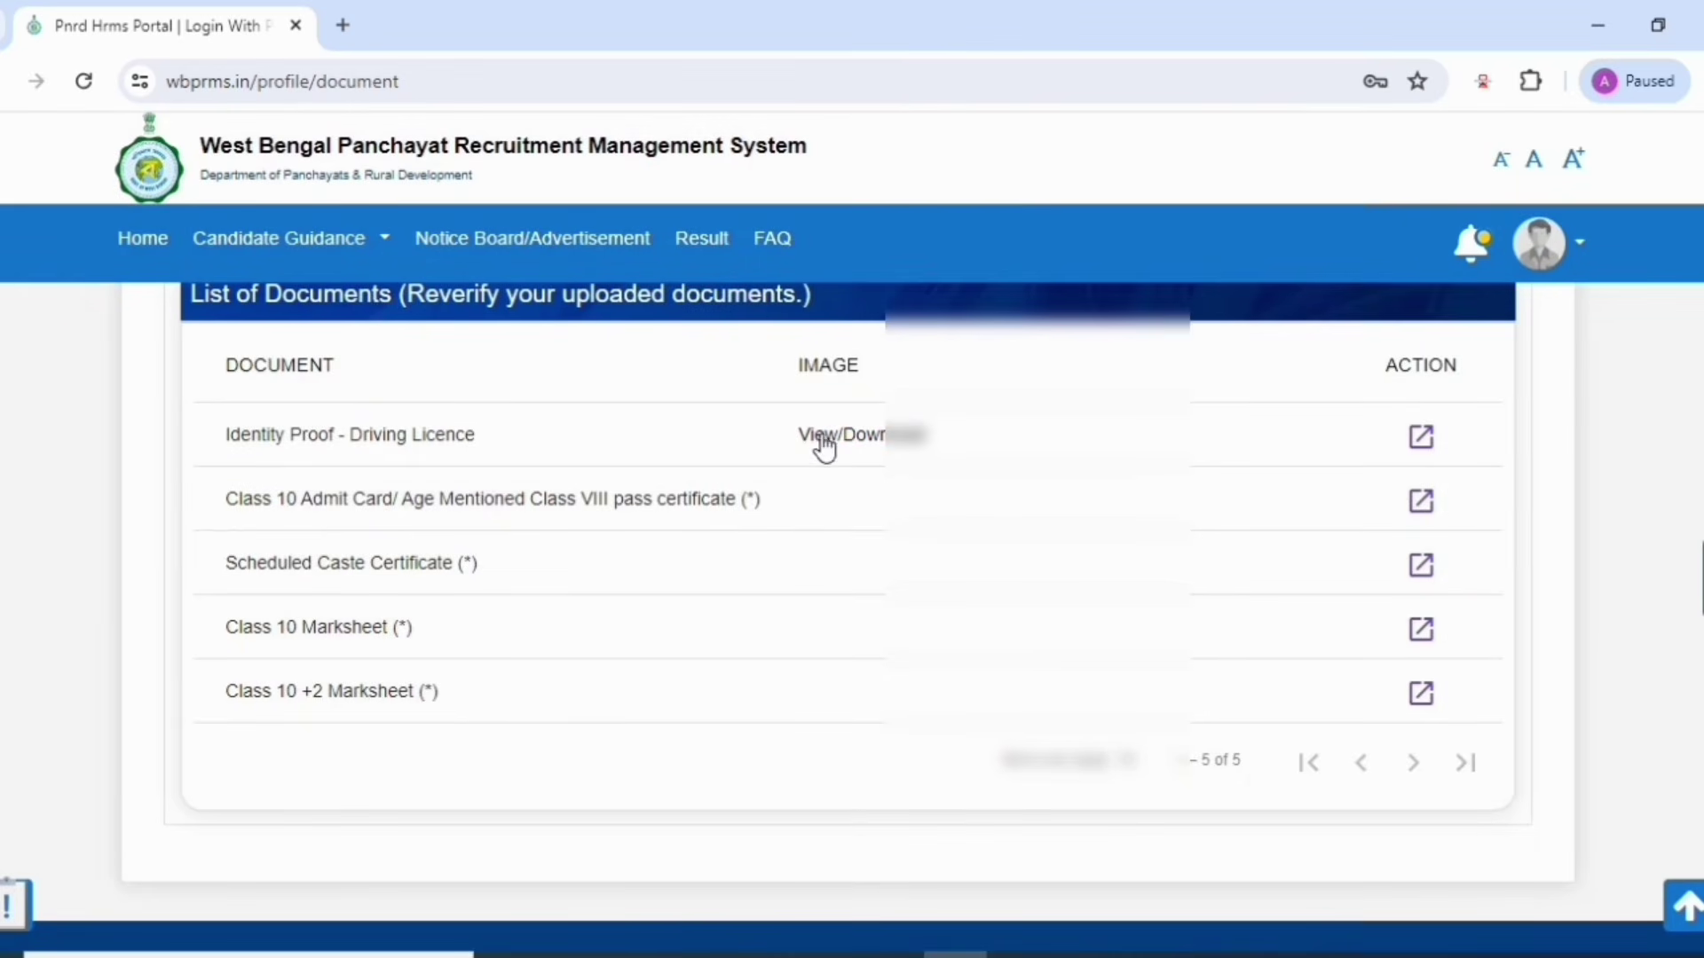
Step: View the uploaded driving licence image in full to check both sides, and close the preview
left_click(813, 439)
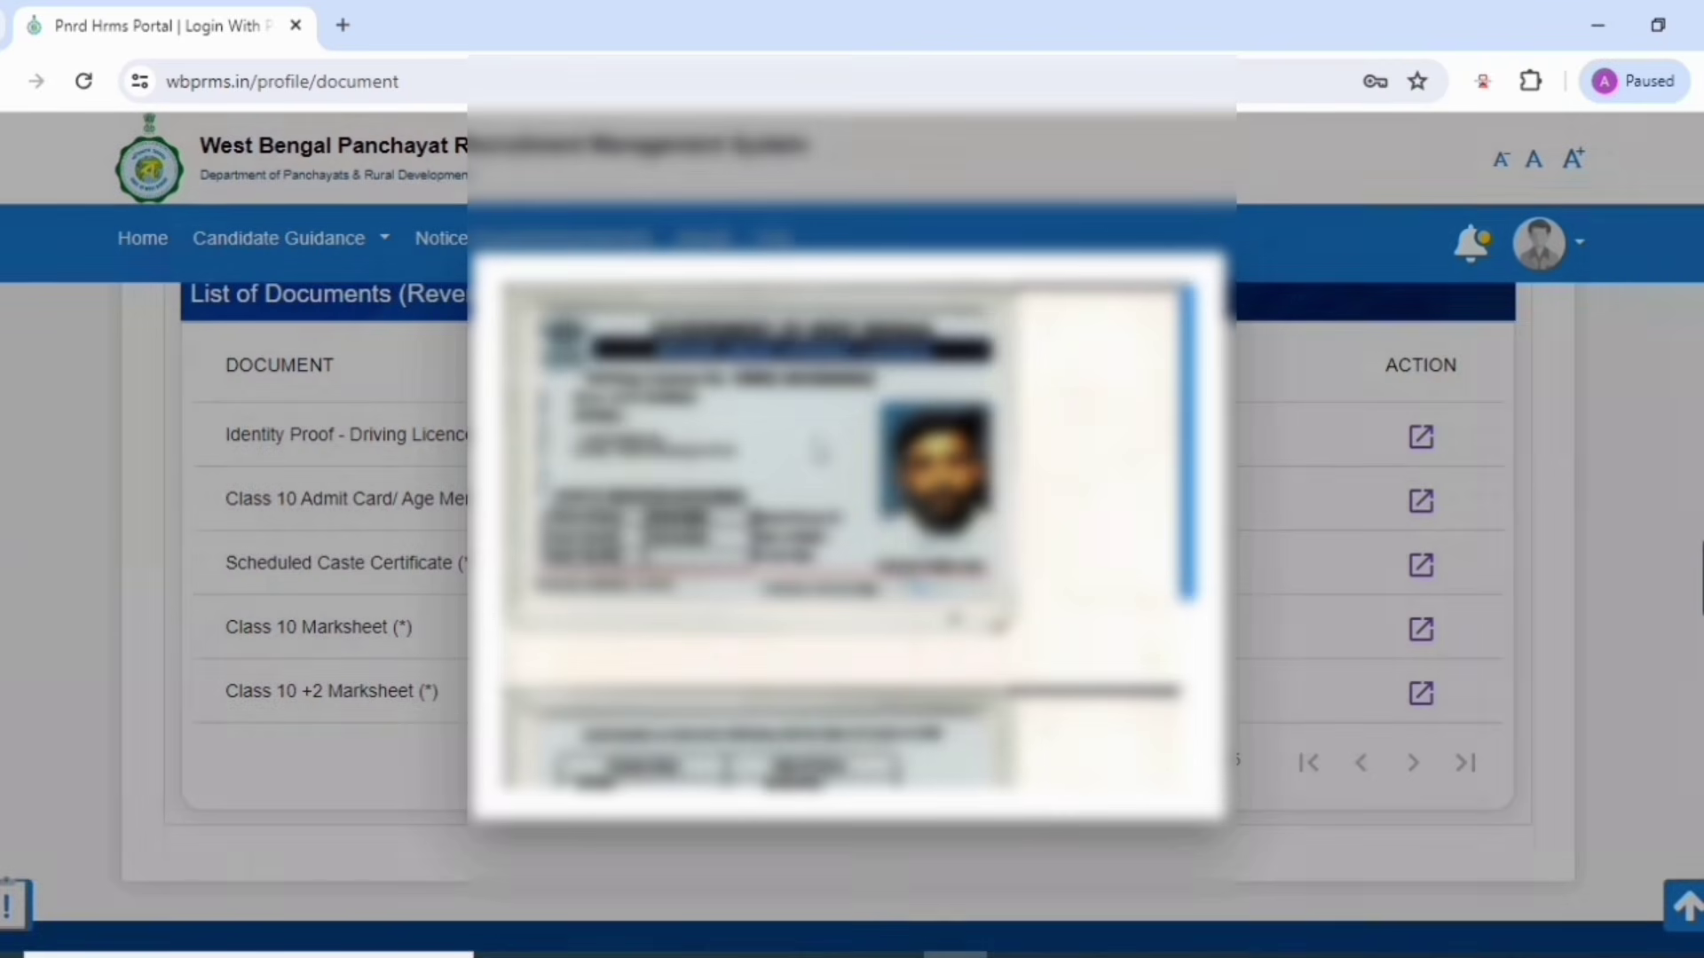
scroll(820, 450, "down", 4)
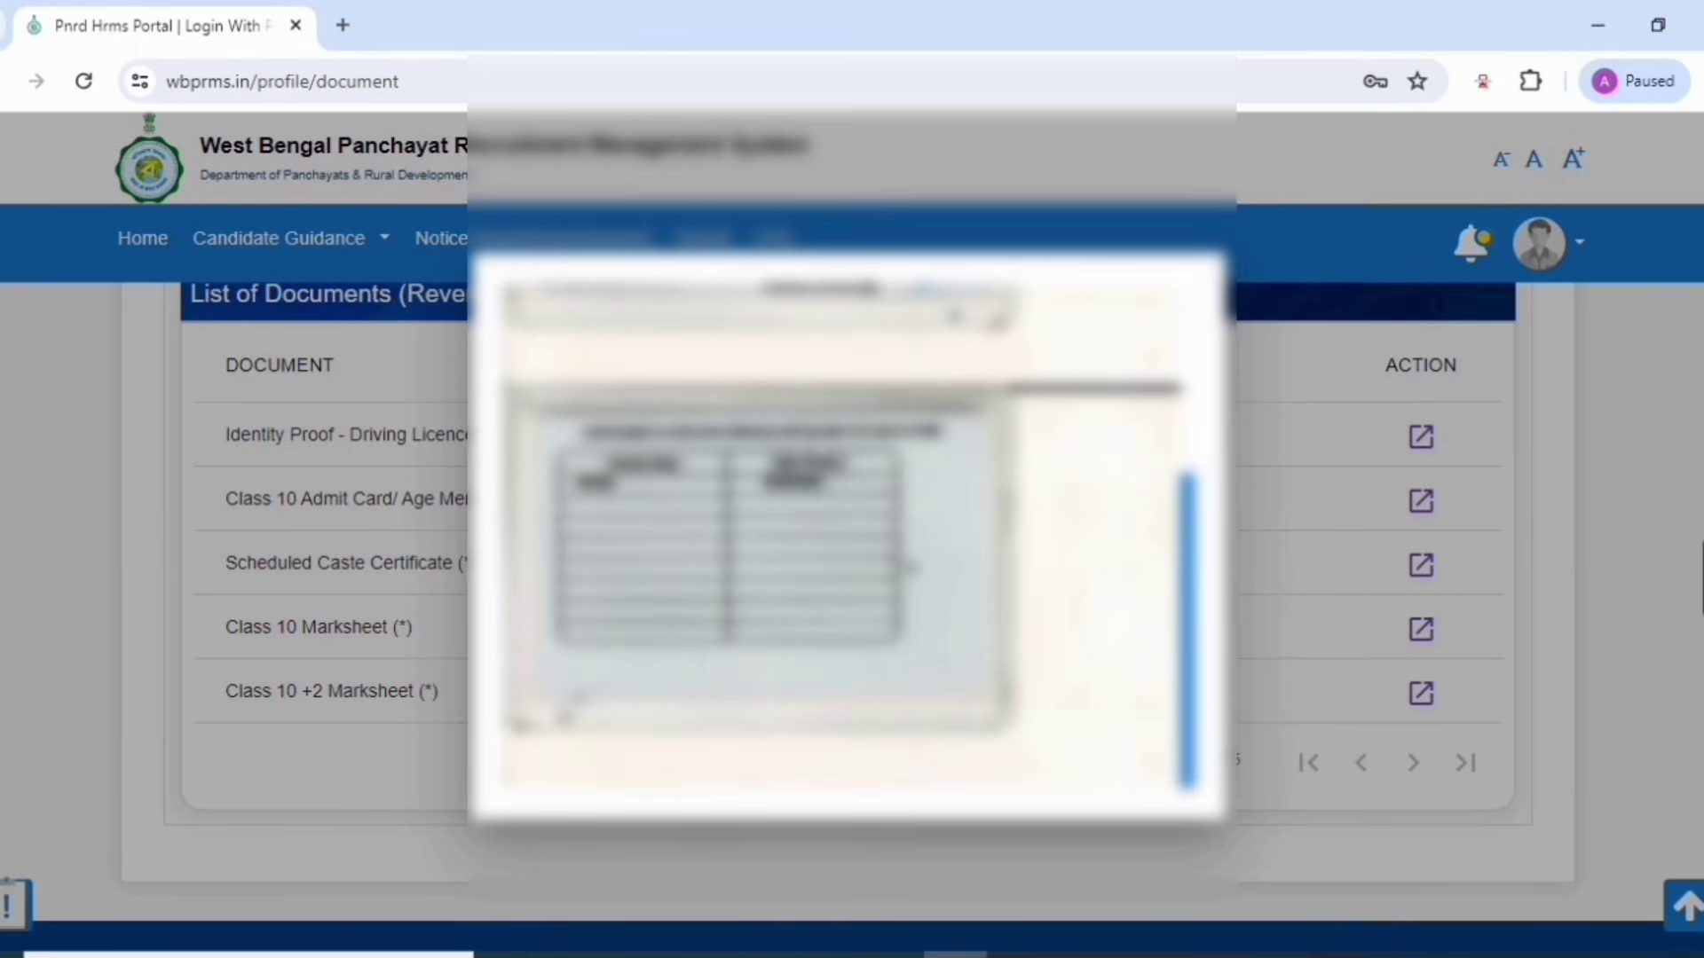
scroll(847, 532, "up", 4)
left_click(1344, 432)
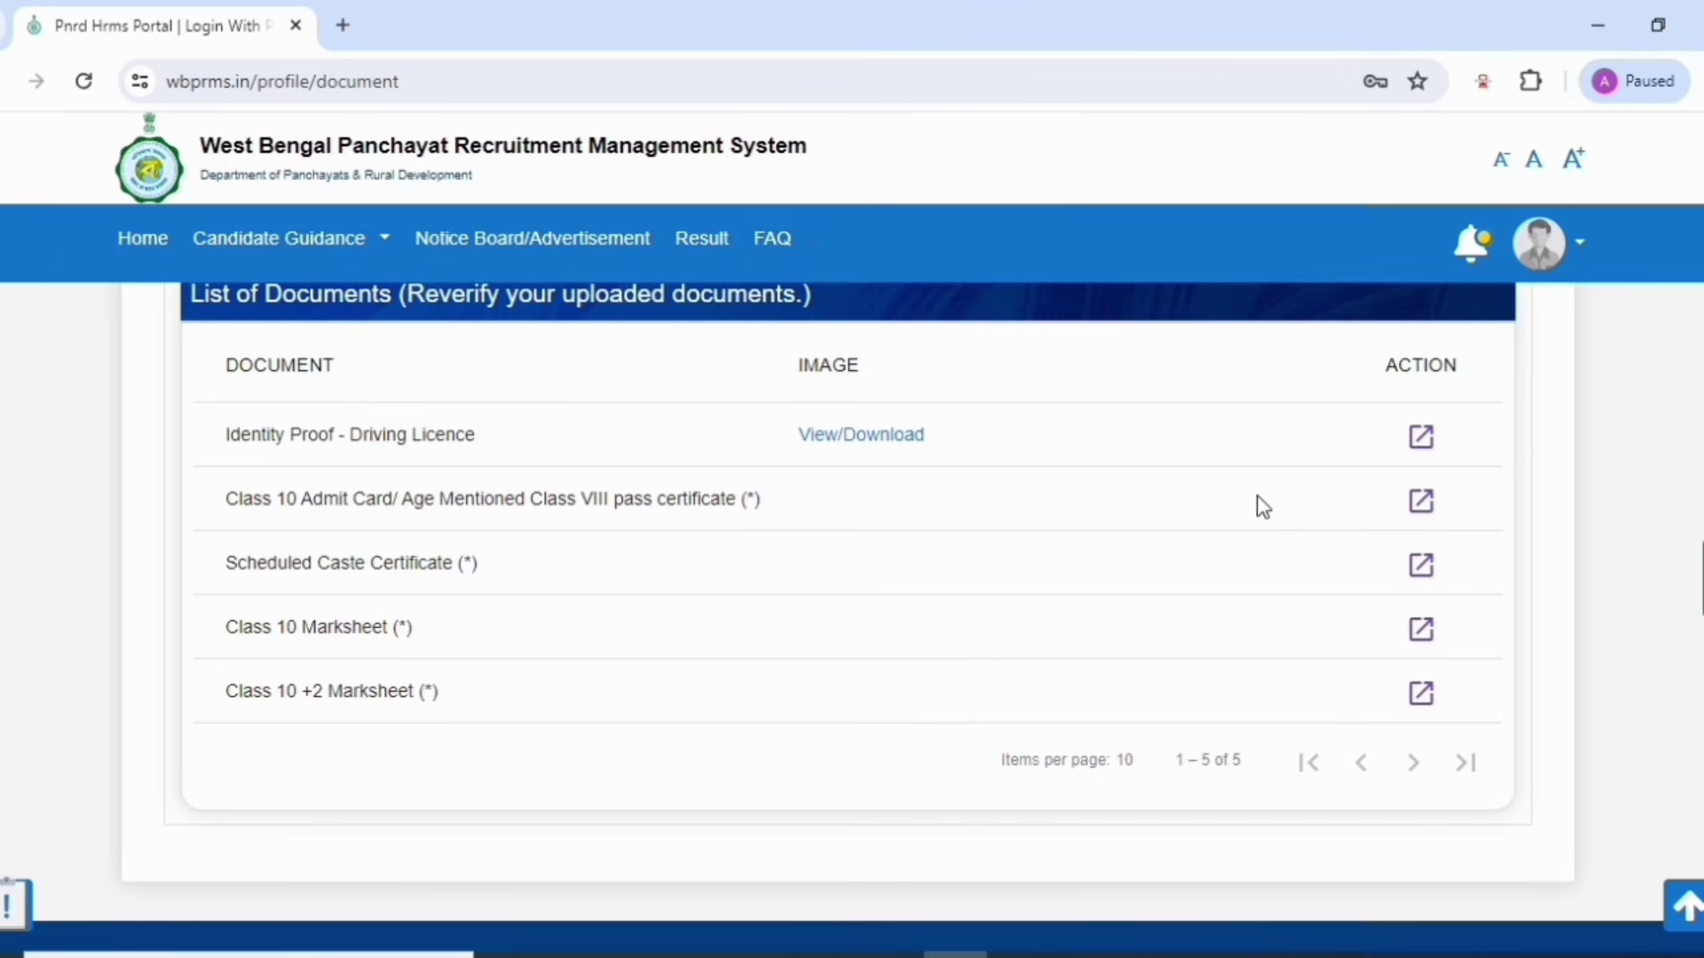
Step: Upload Admit.jpg as the Class 10 admit card document and close the upload dialog
left_click(1420, 502)
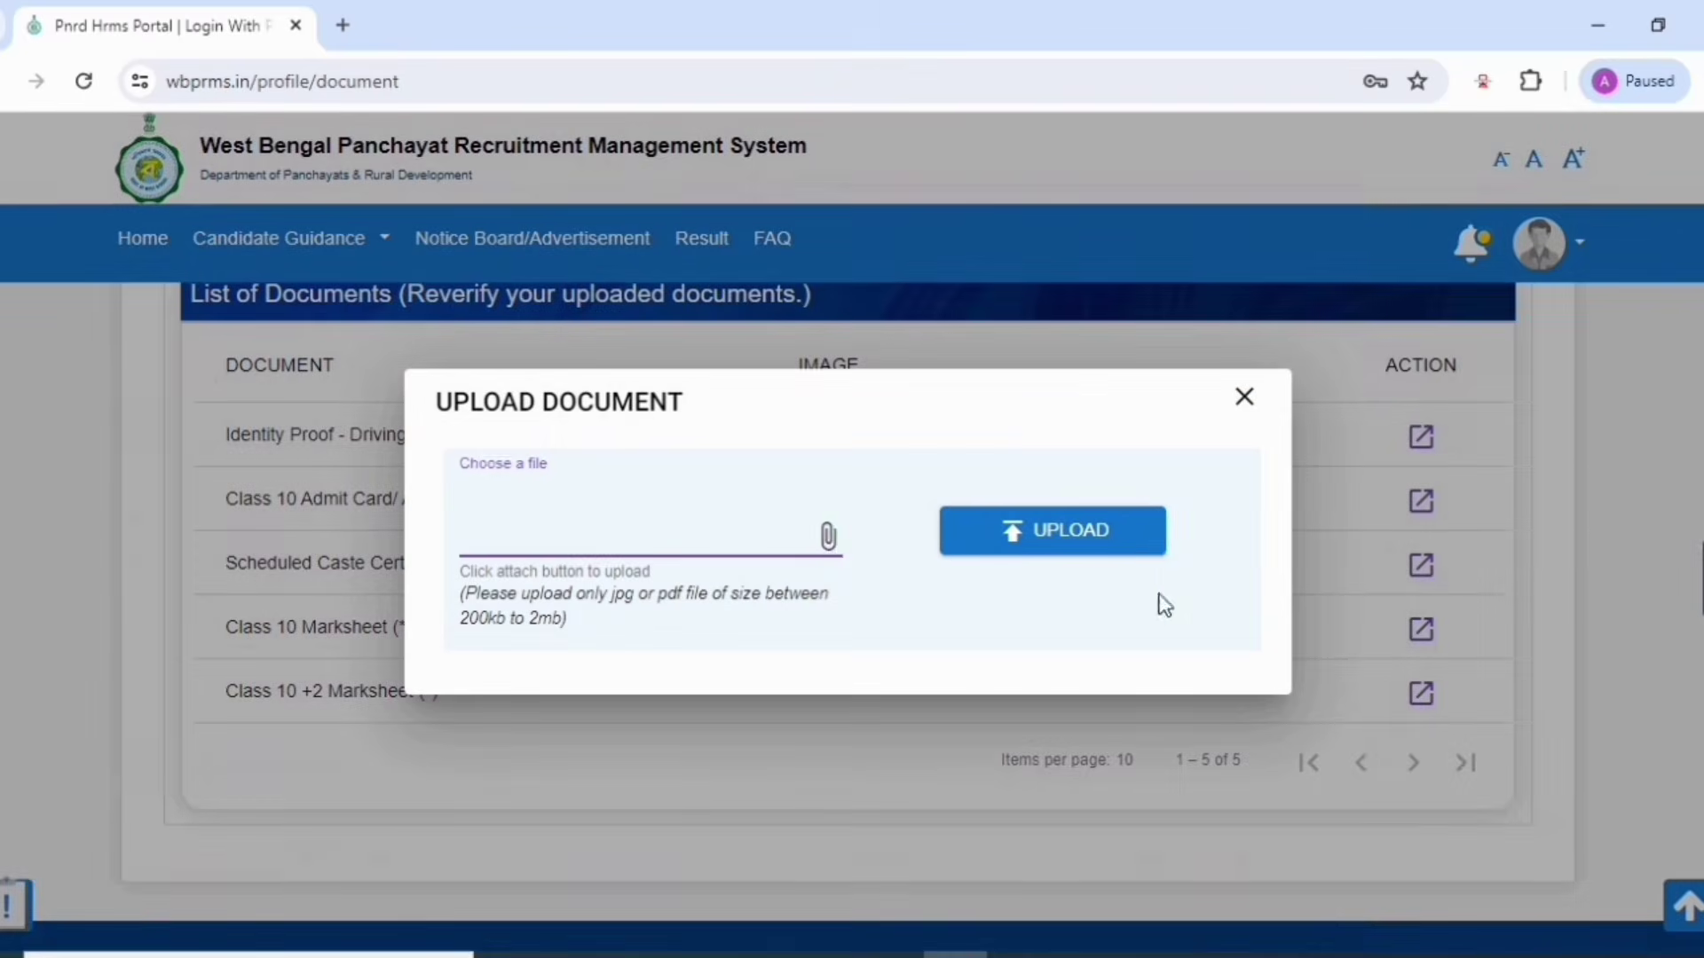
left_click(828, 537)
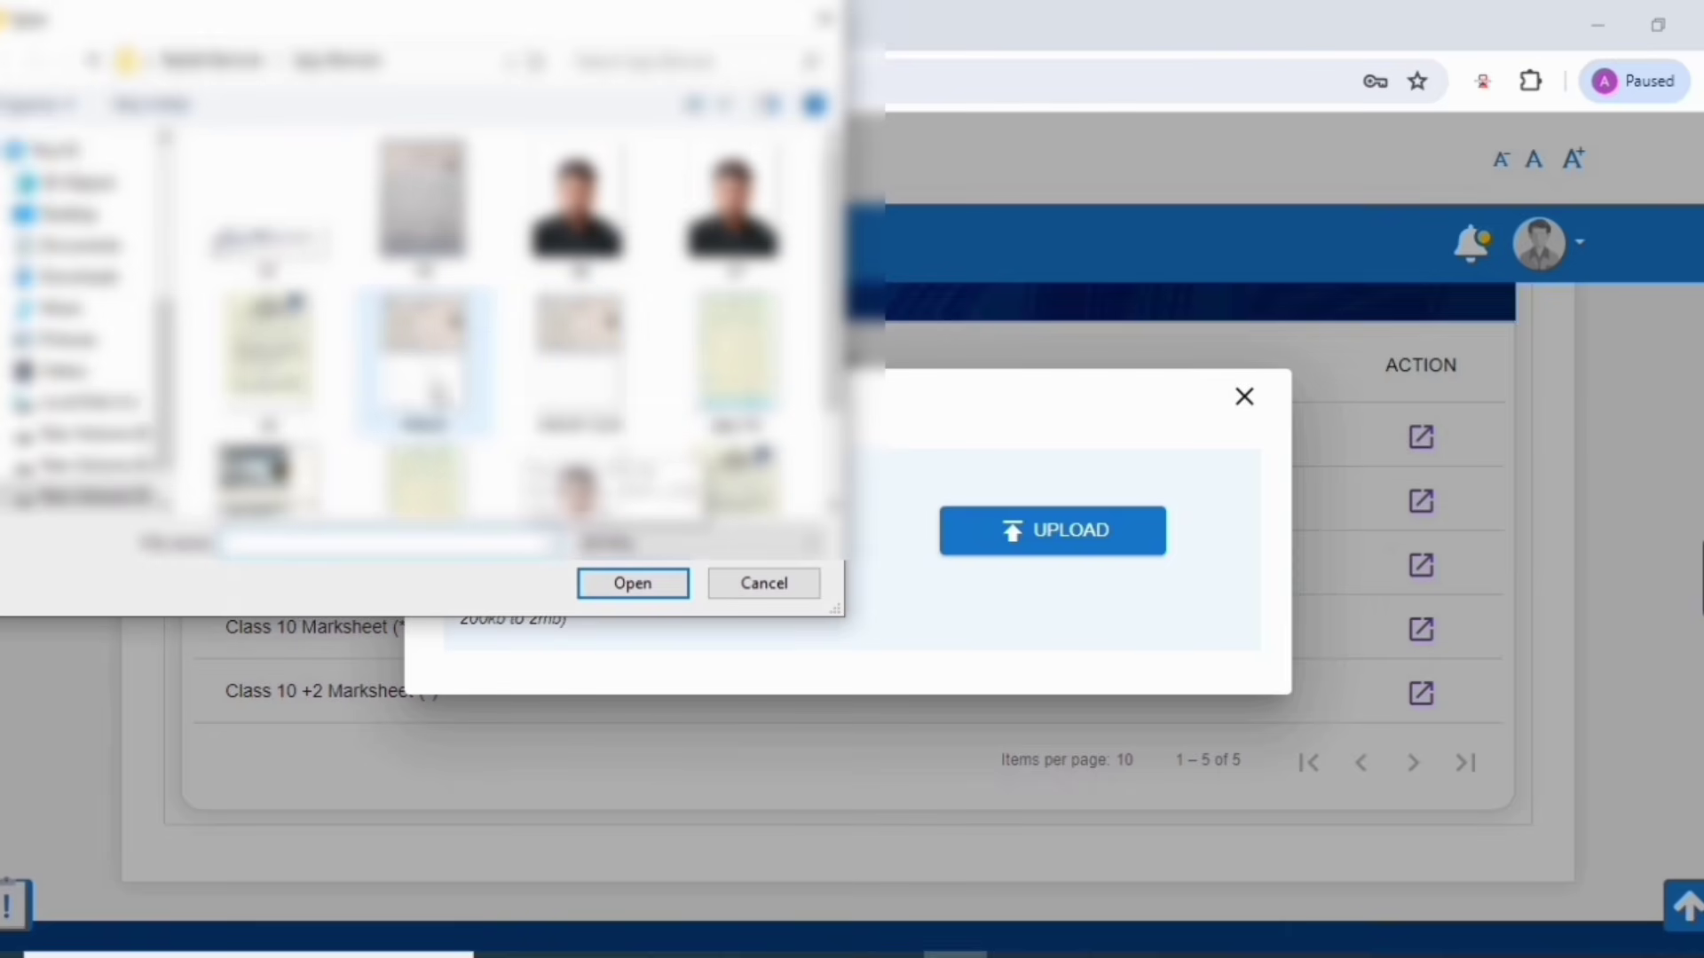
left_click(430, 377)
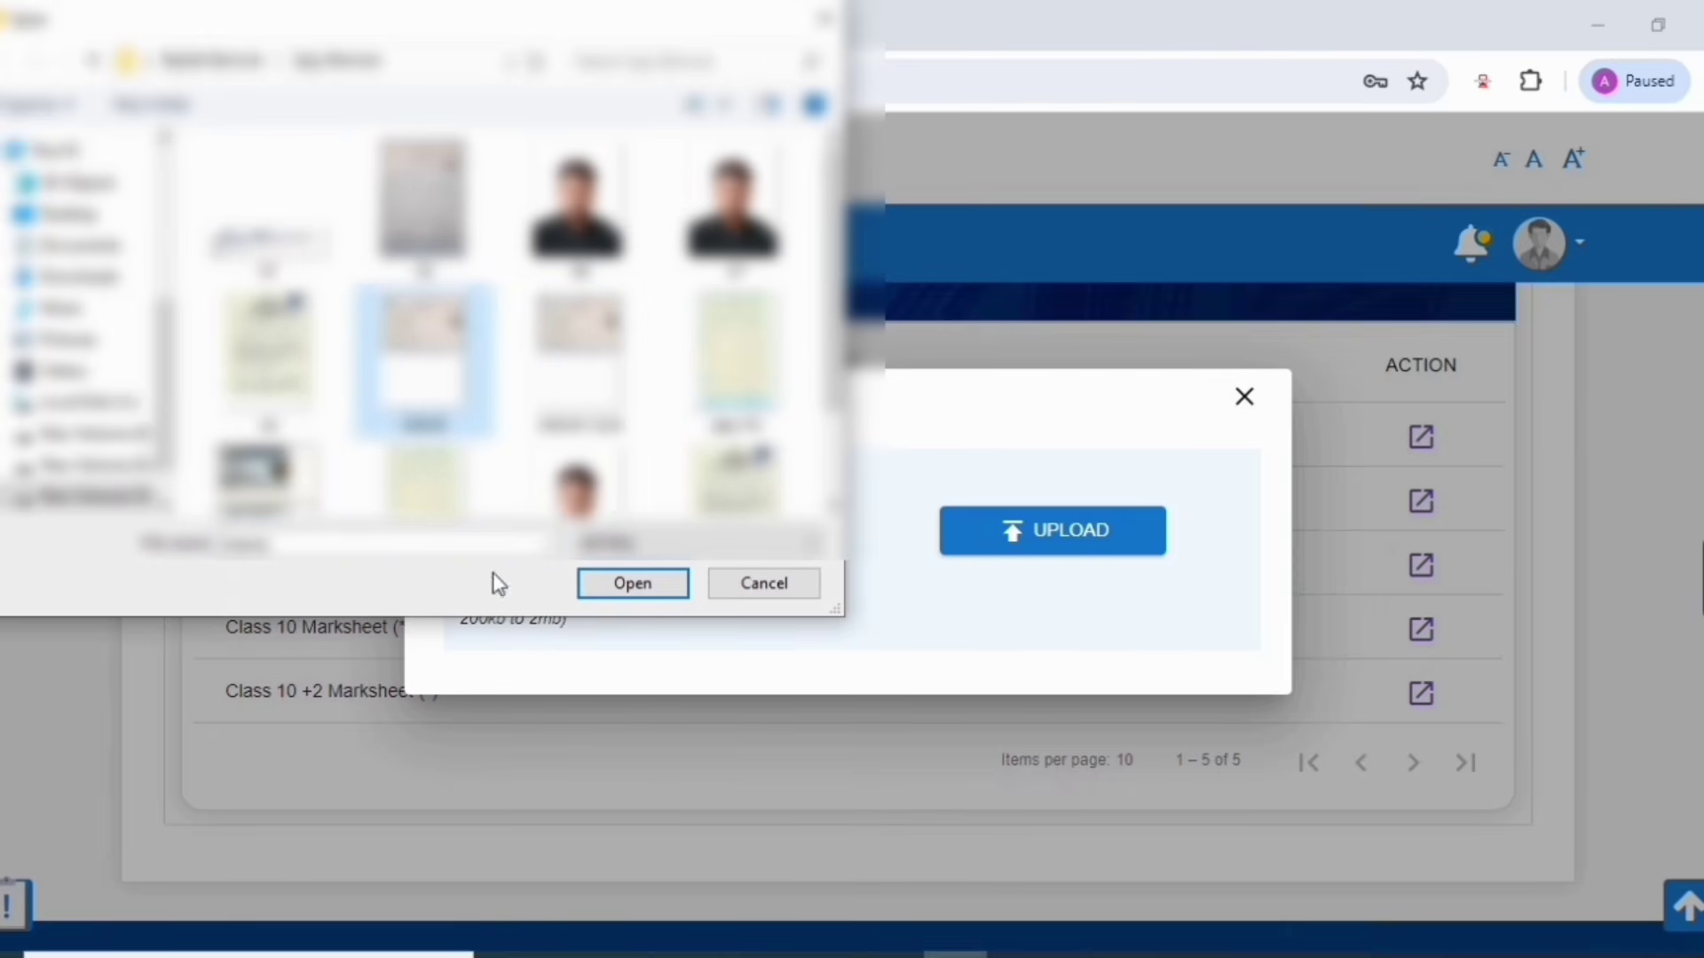
left_click(619, 585)
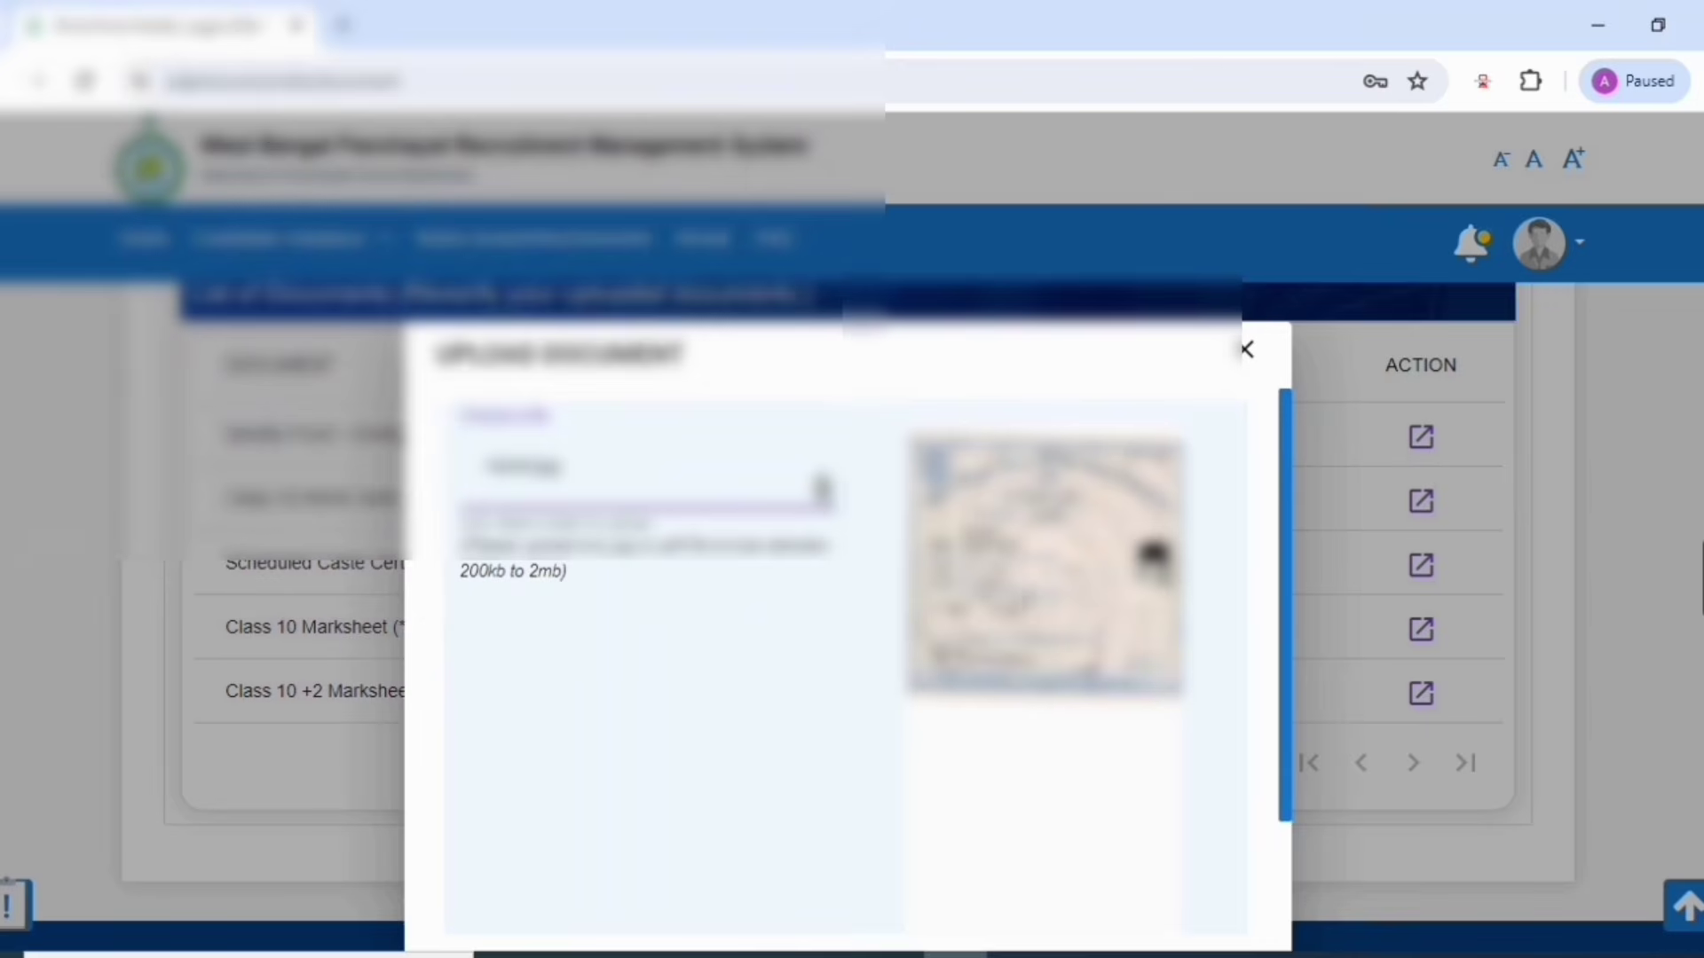
scroll(1017, 585, "down", 2)
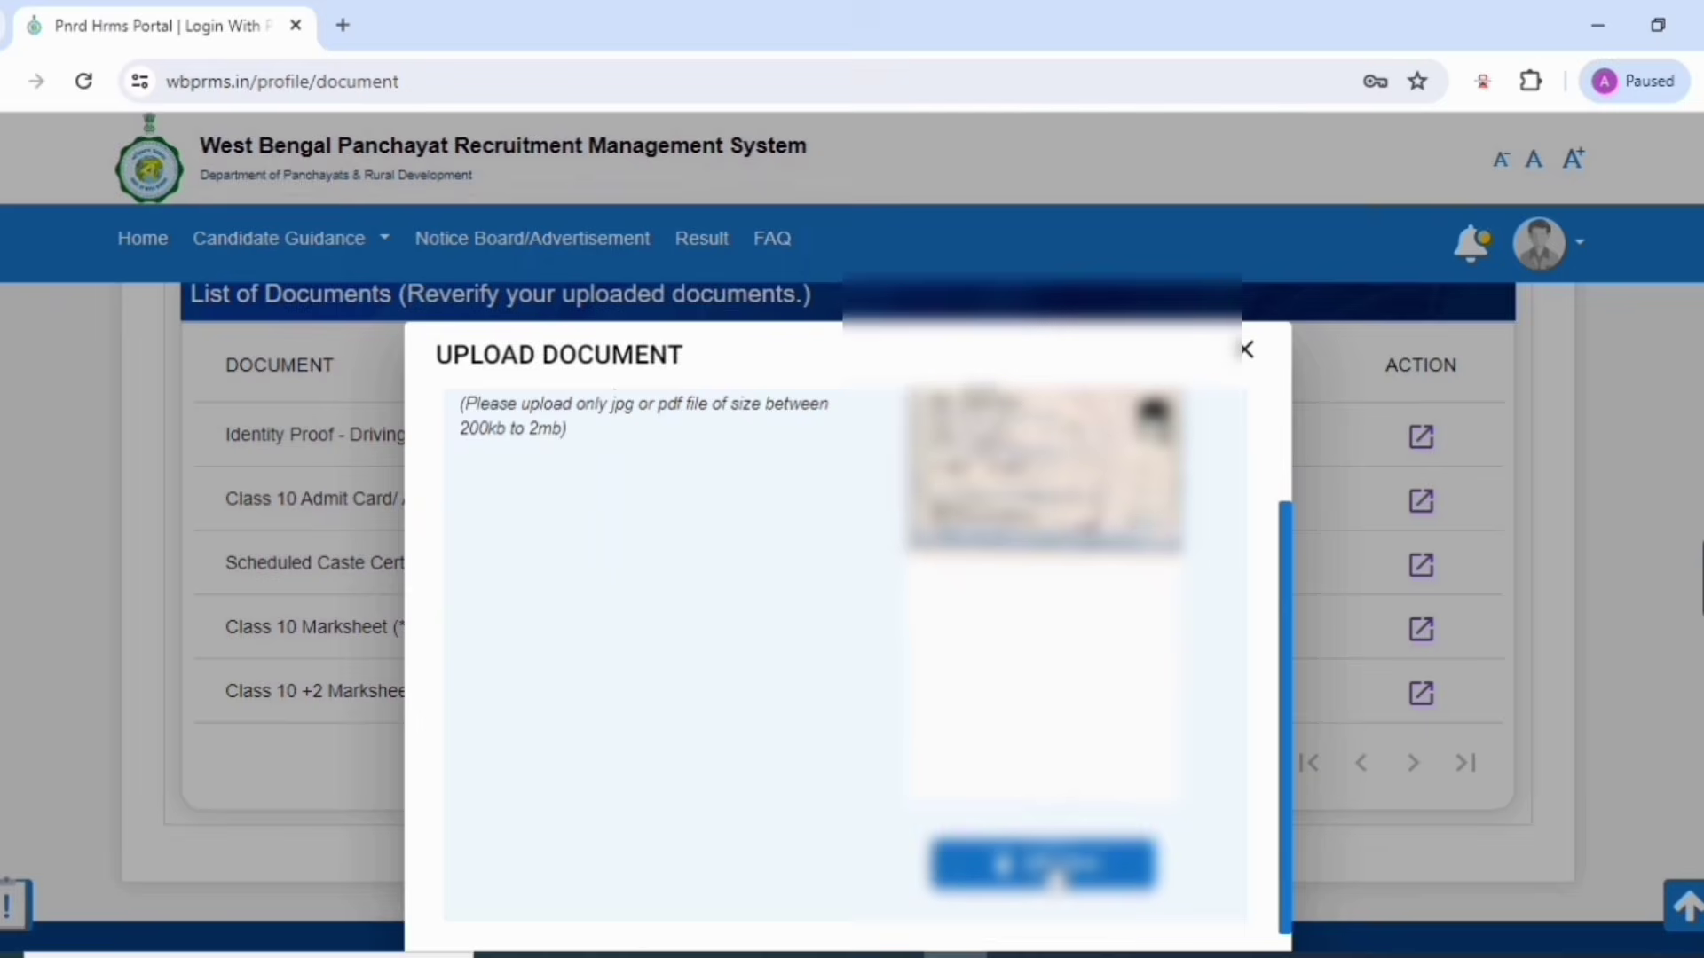
left_click(1001, 874)
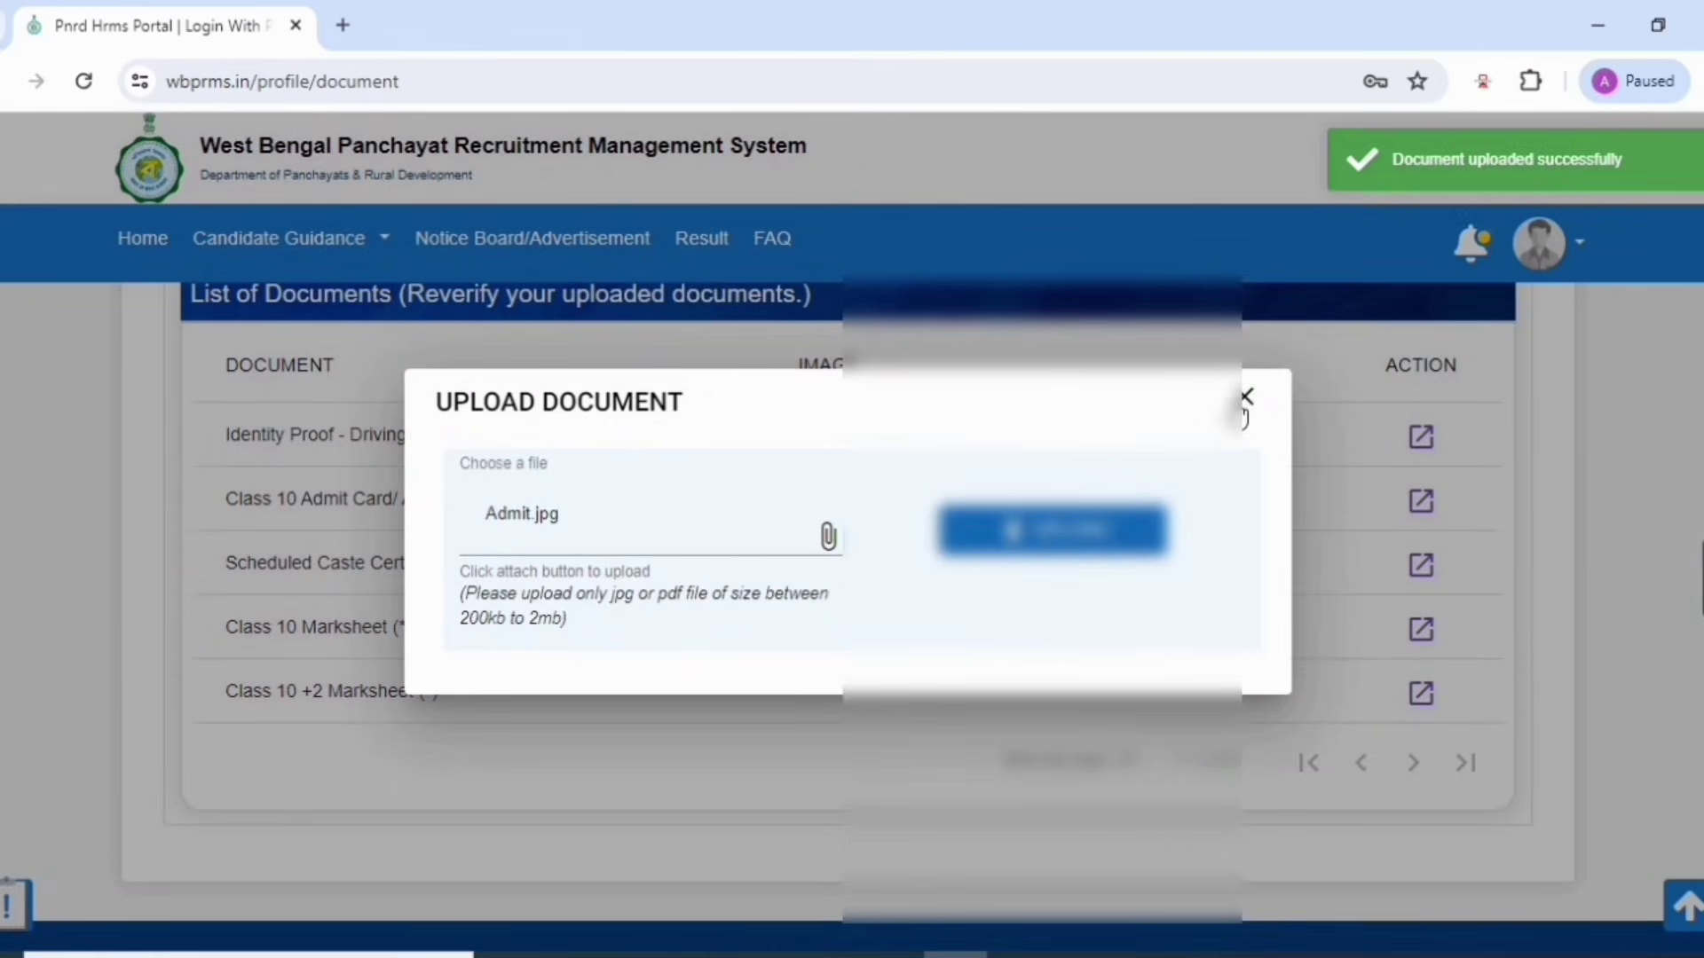
left_click(1246, 398)
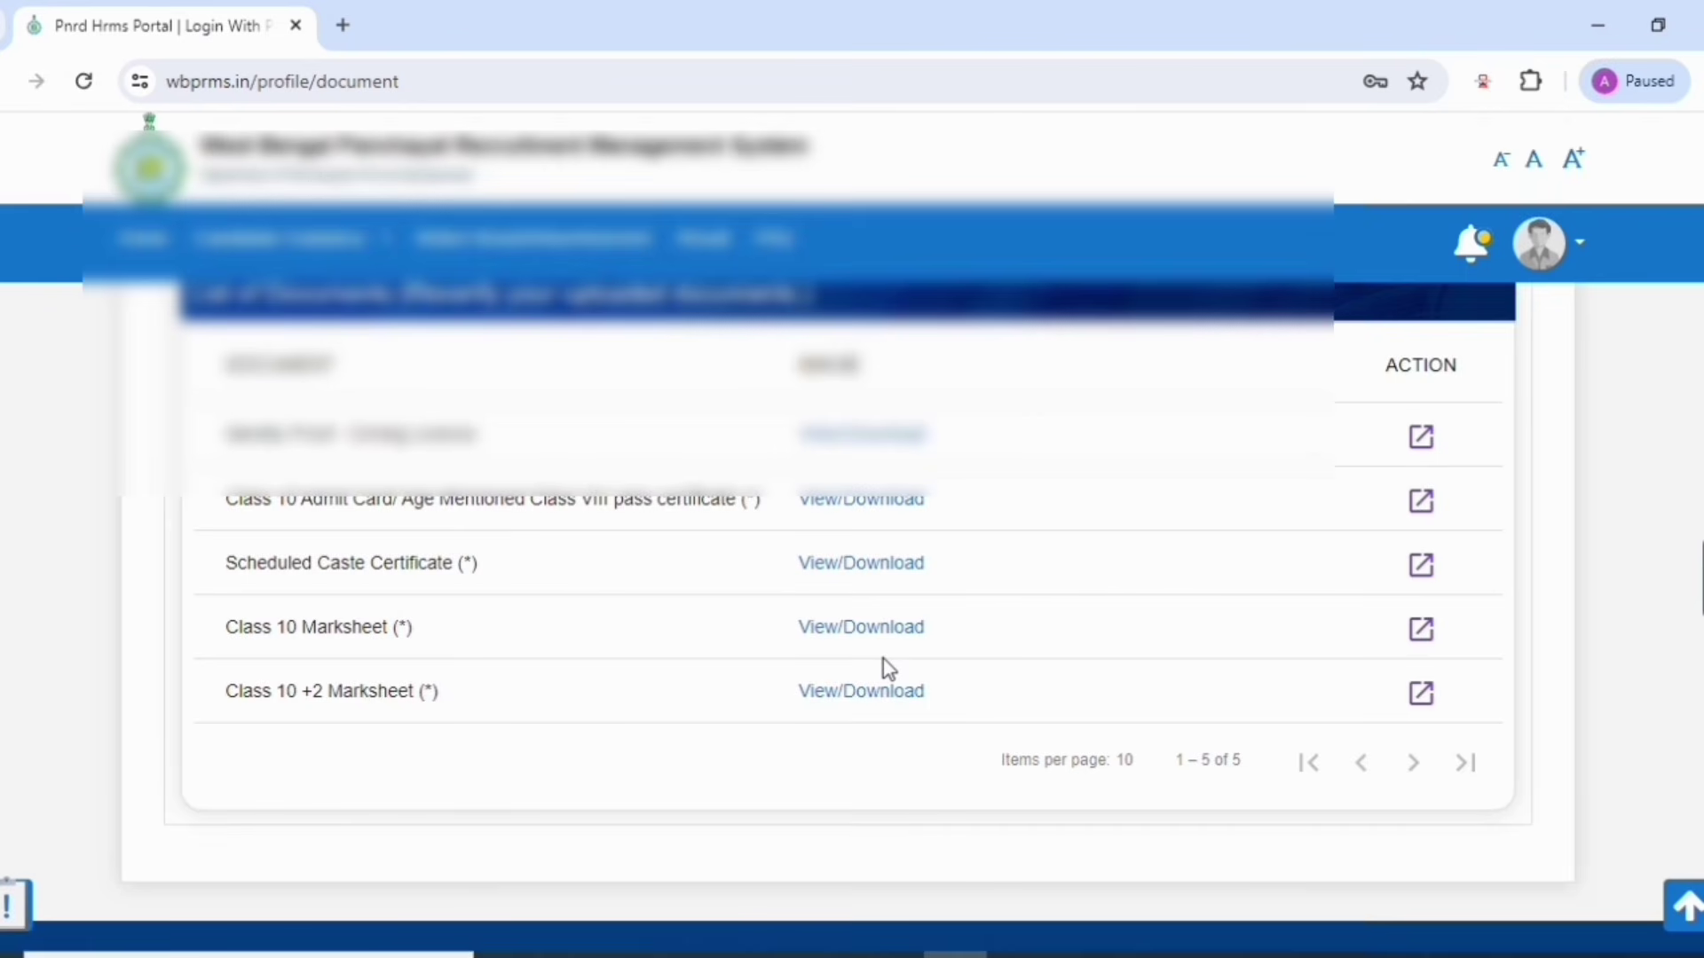
scroll(887, 667, "up", 3)
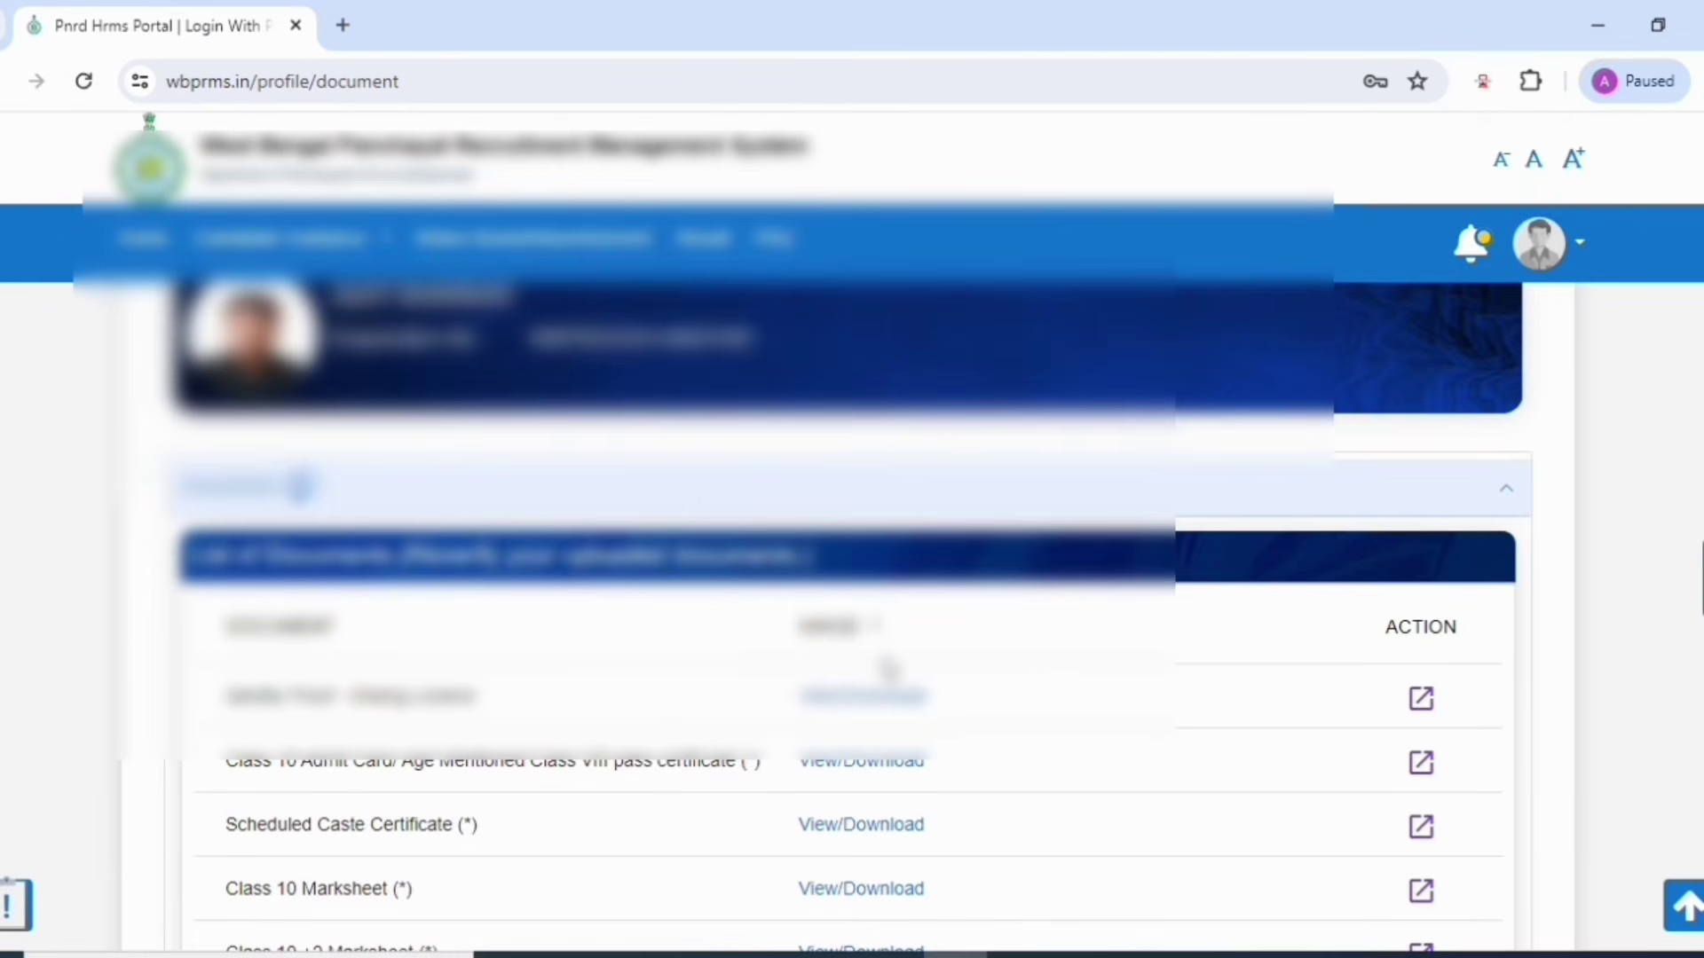
scroll(887, 667, "up", 2)
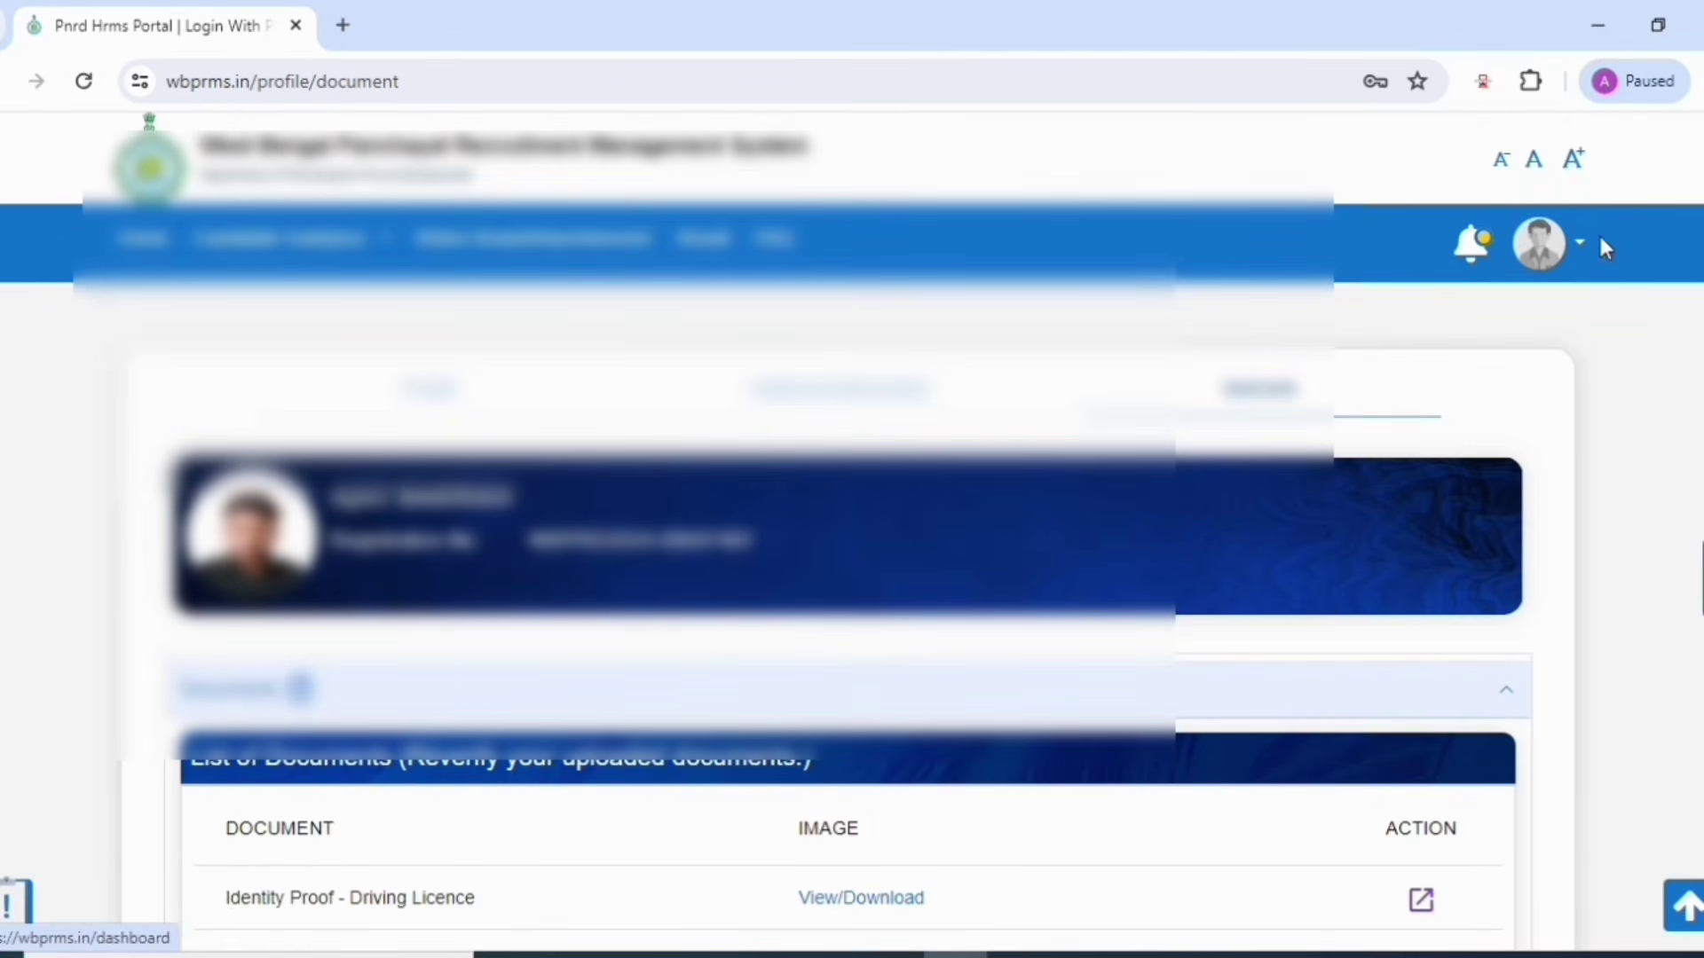
left_click(1572, 243)
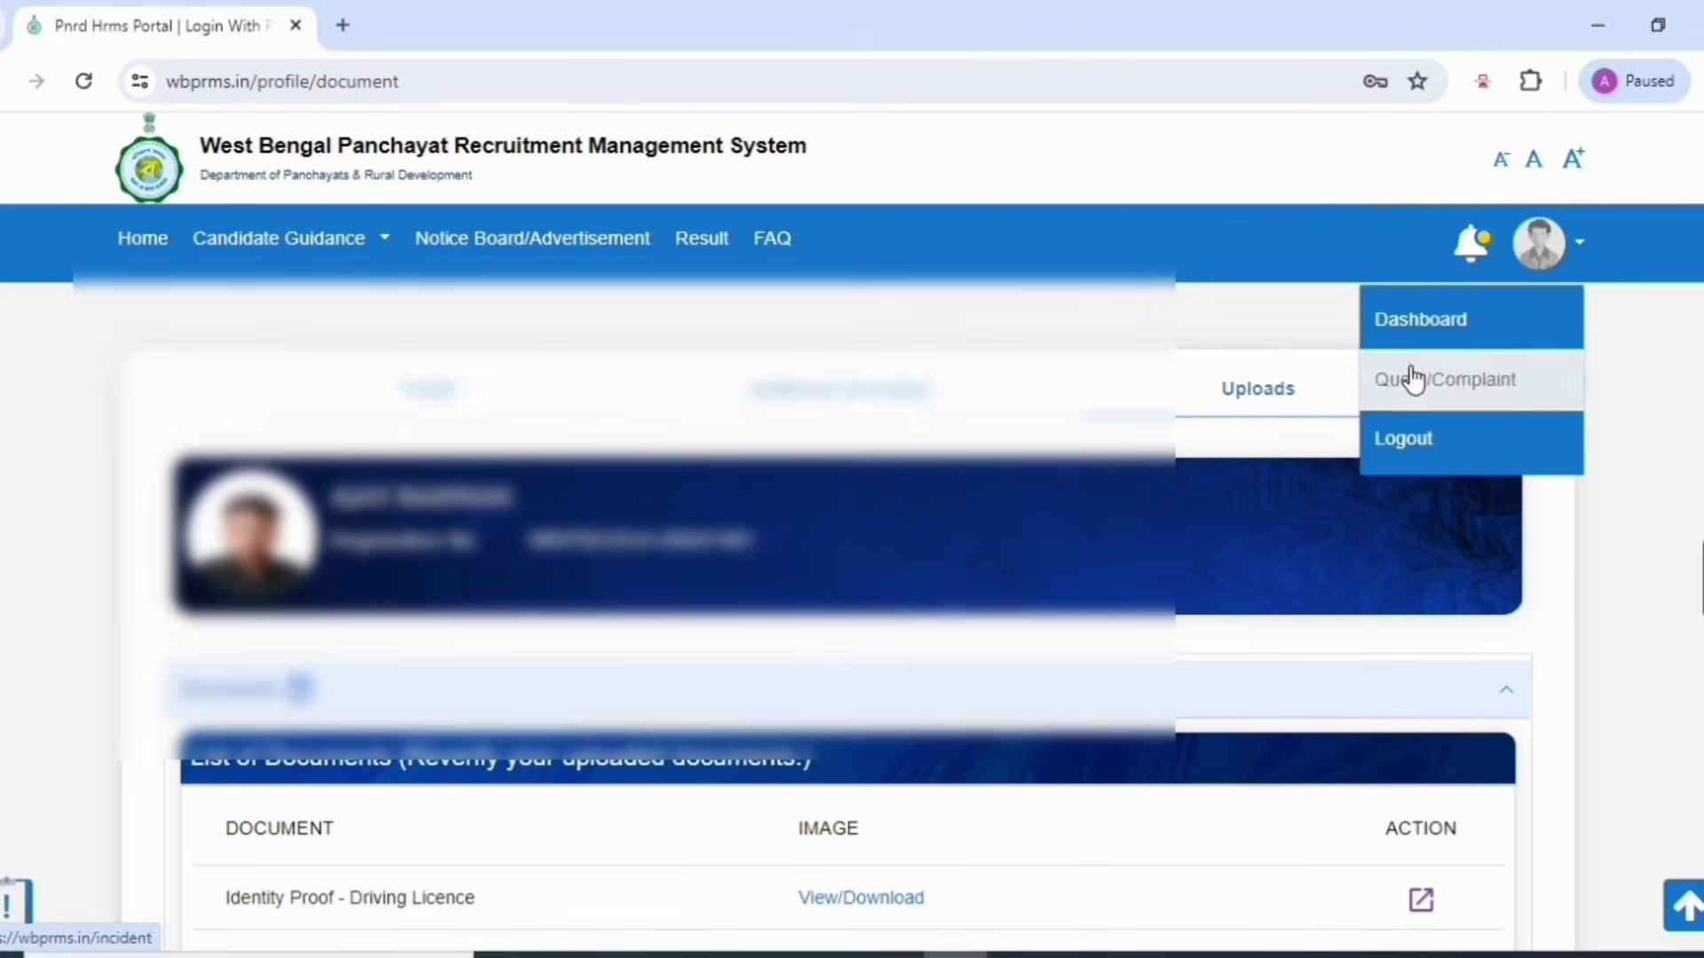
left_click(1115, 222)
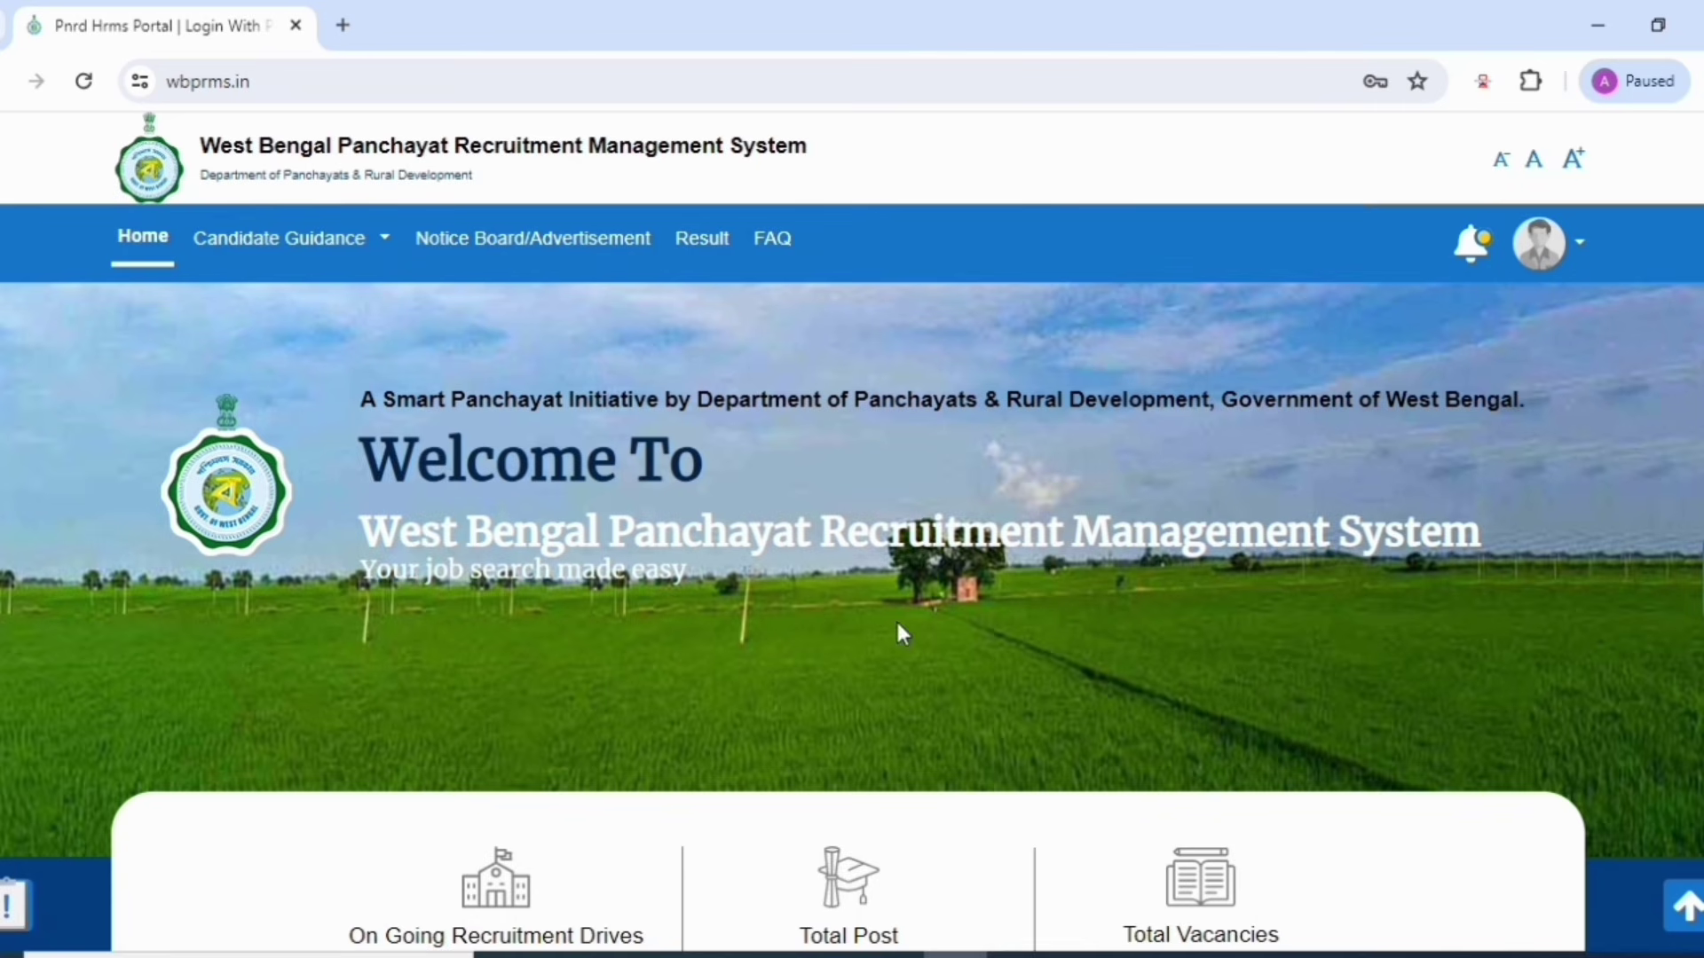
Step: Open the List of Posts from the candidate guidance and look through all the Gram Panchayat, Panchayat Samity and Zilla Parishad posts
left_click(361, 248)
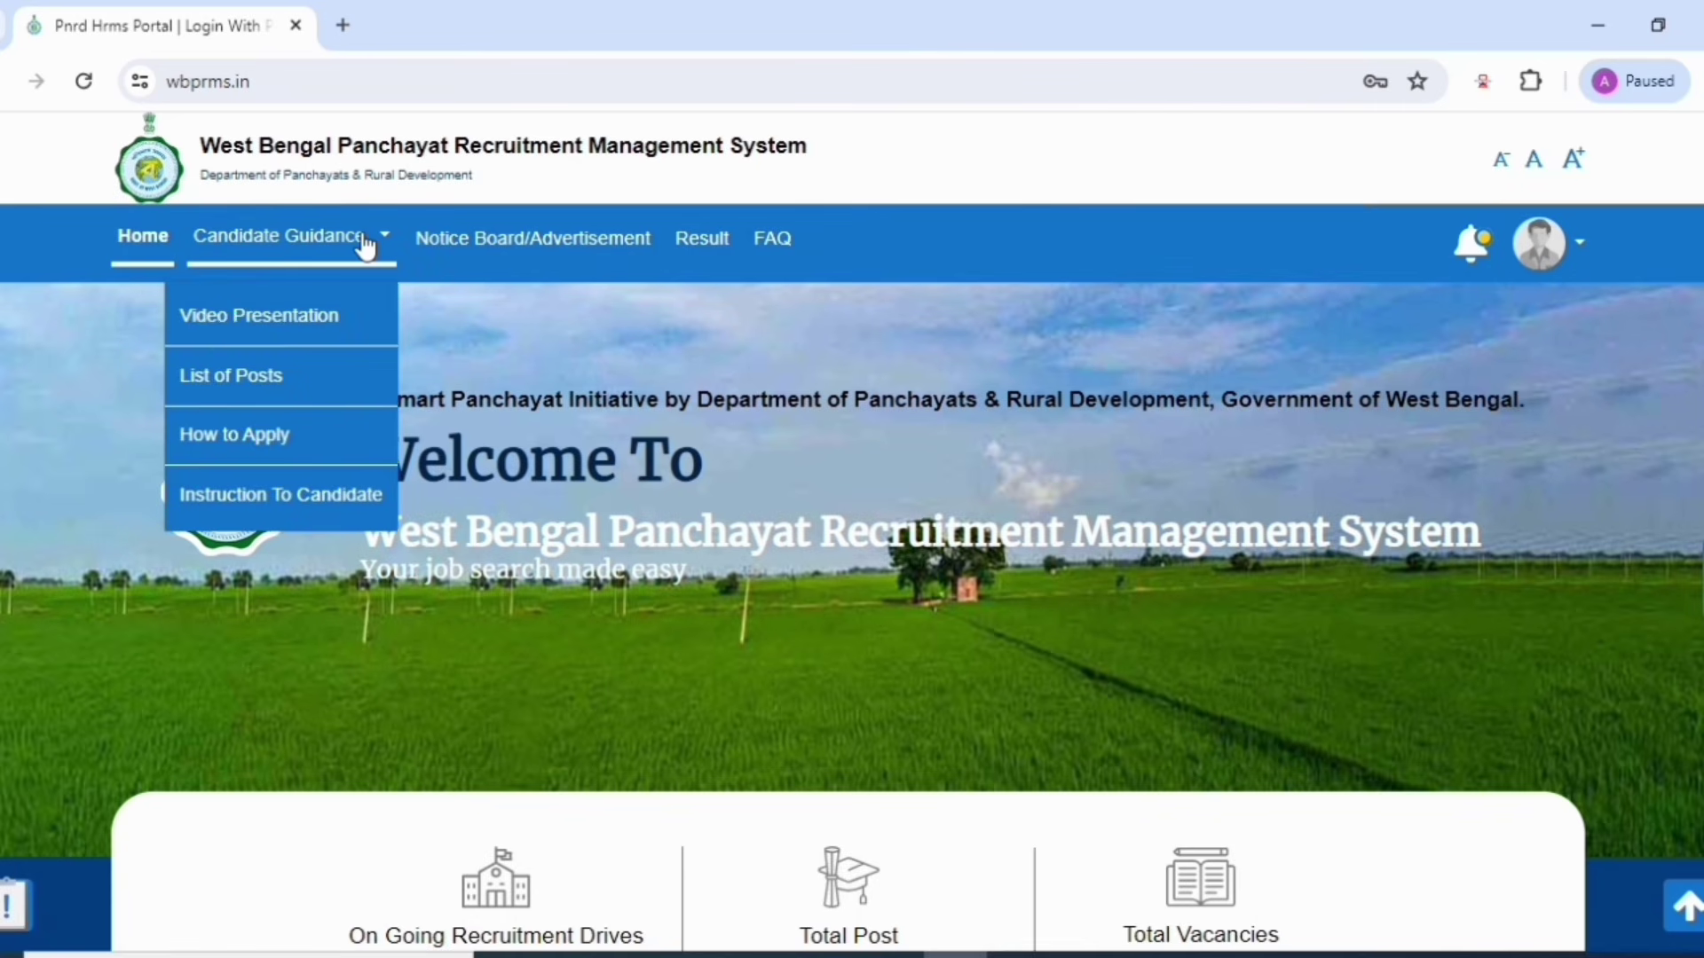
left_click(259, 380)
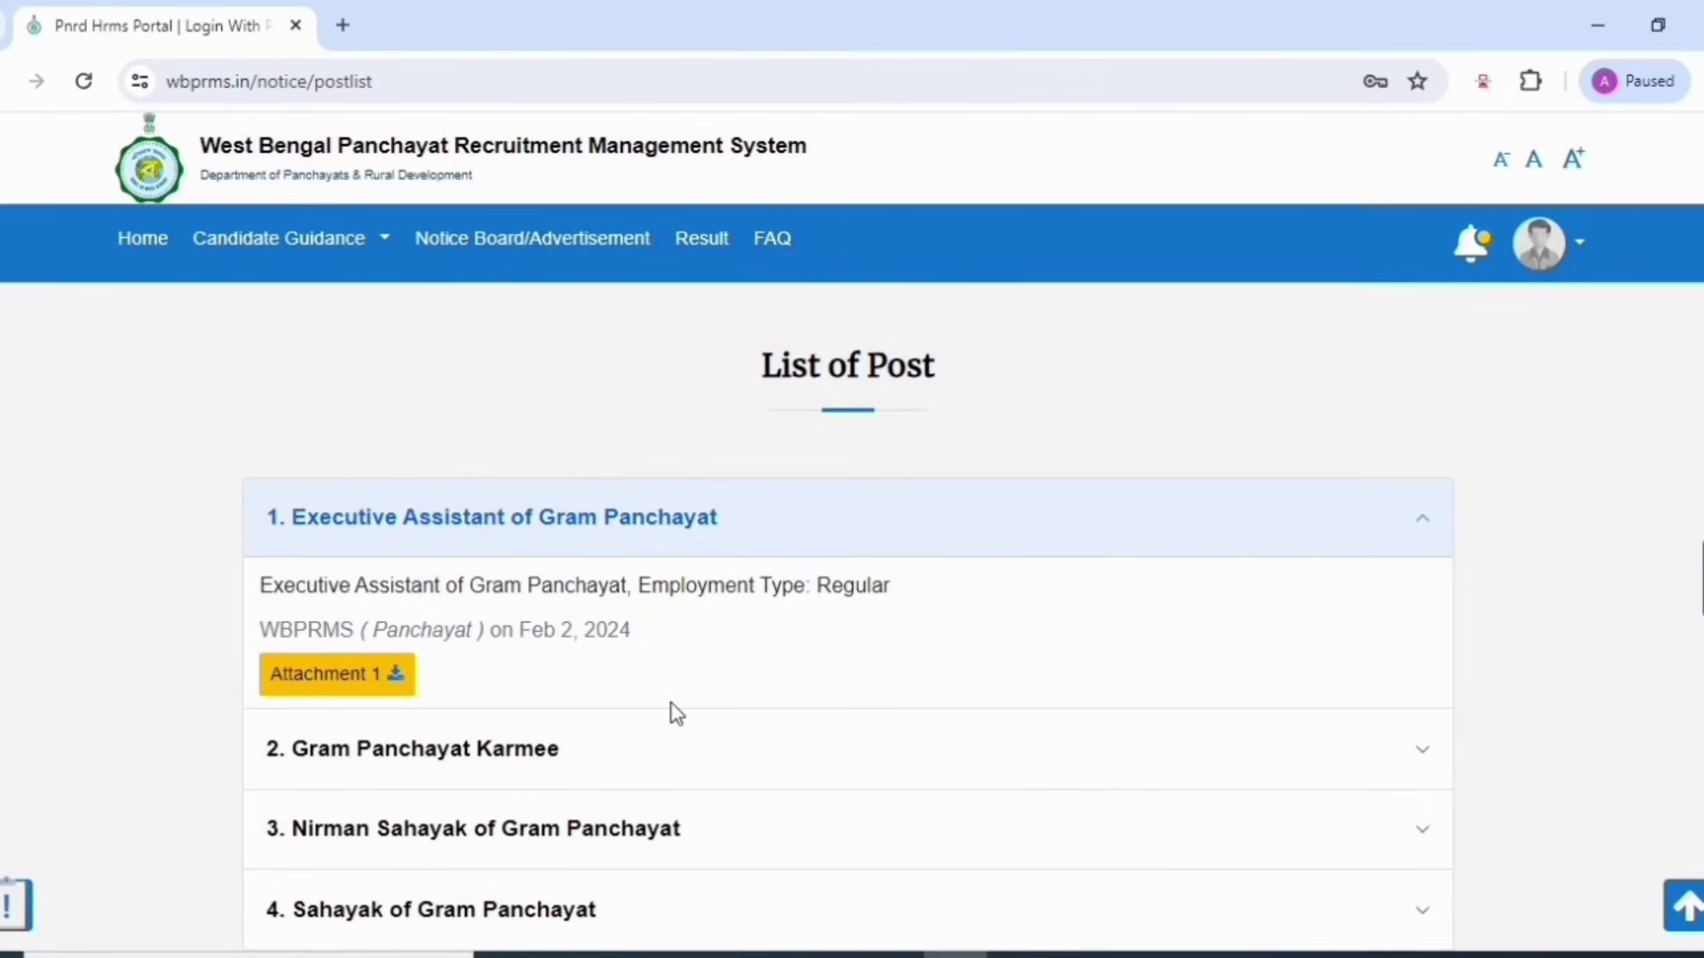
scroll(1034, 685, "down", 10)
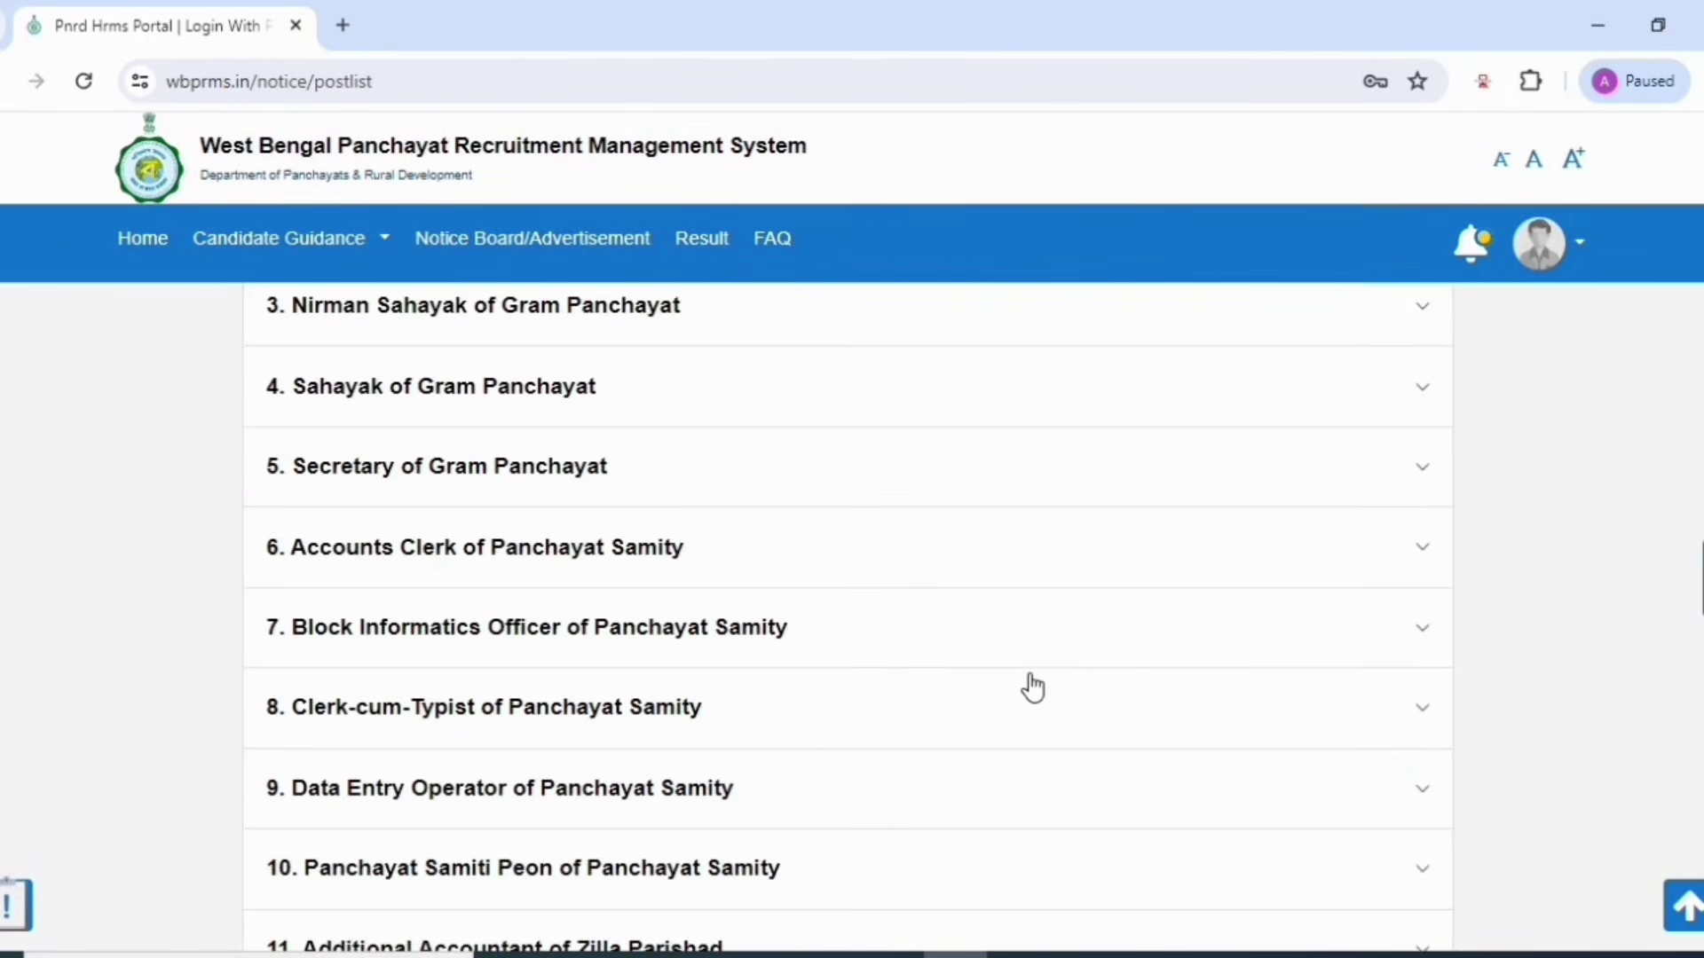
scroll(1033, 685, "down", 6)
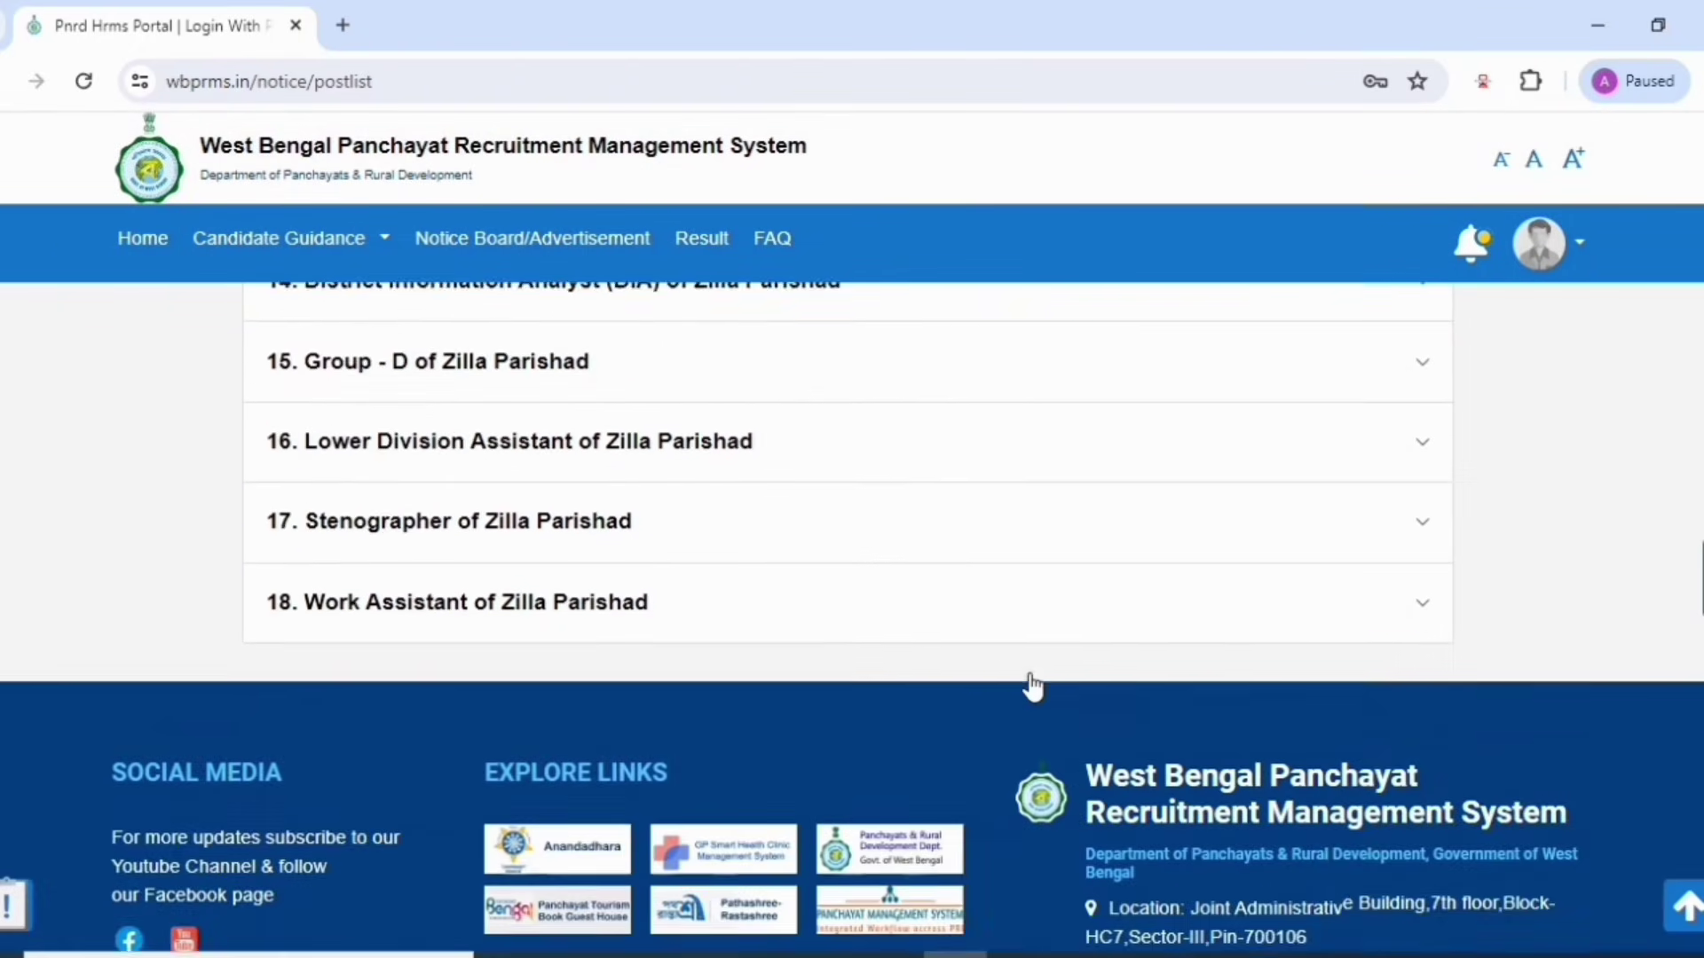